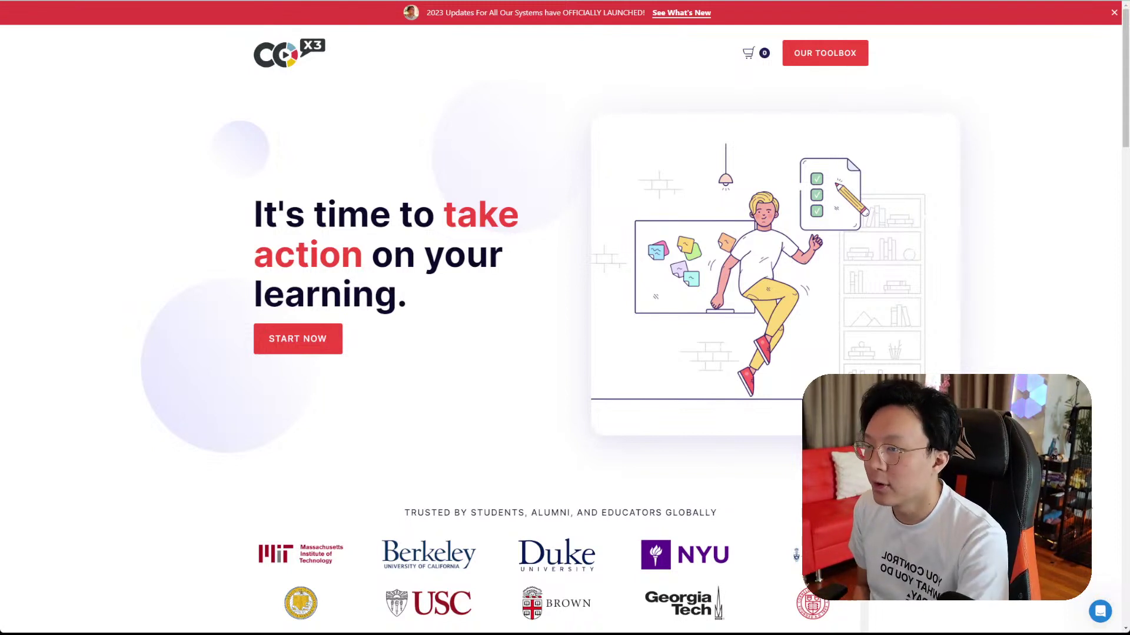
- Examine the home page's university logos, introduction text and the users, reviews and systems statistics
scroll(565, 318, "down", 5)
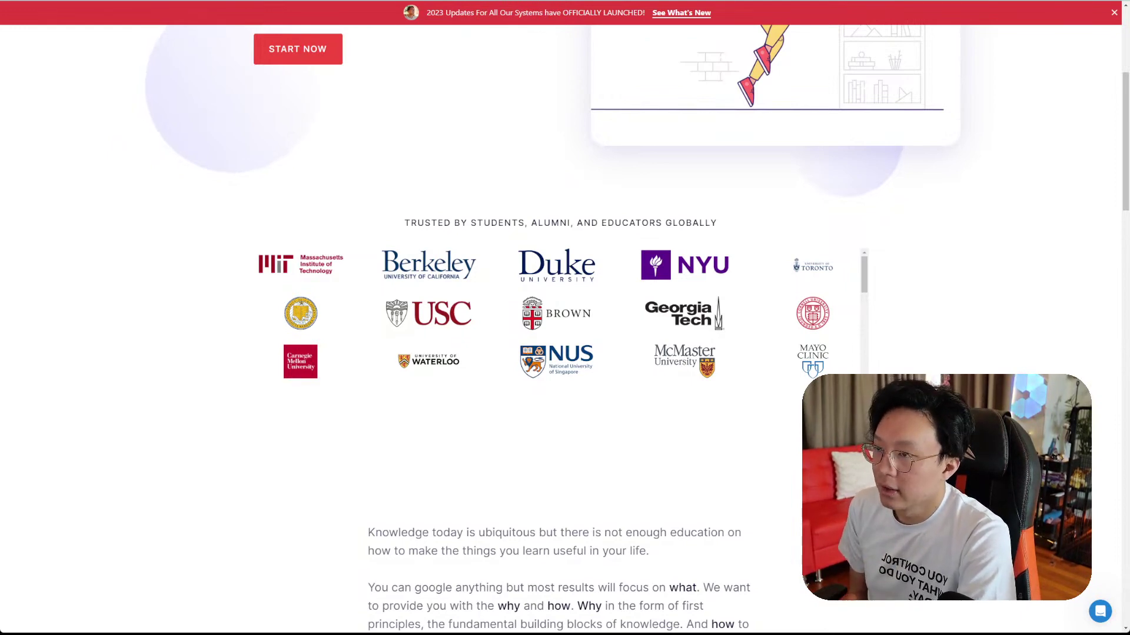
scroll(559, 318, "up", 5)
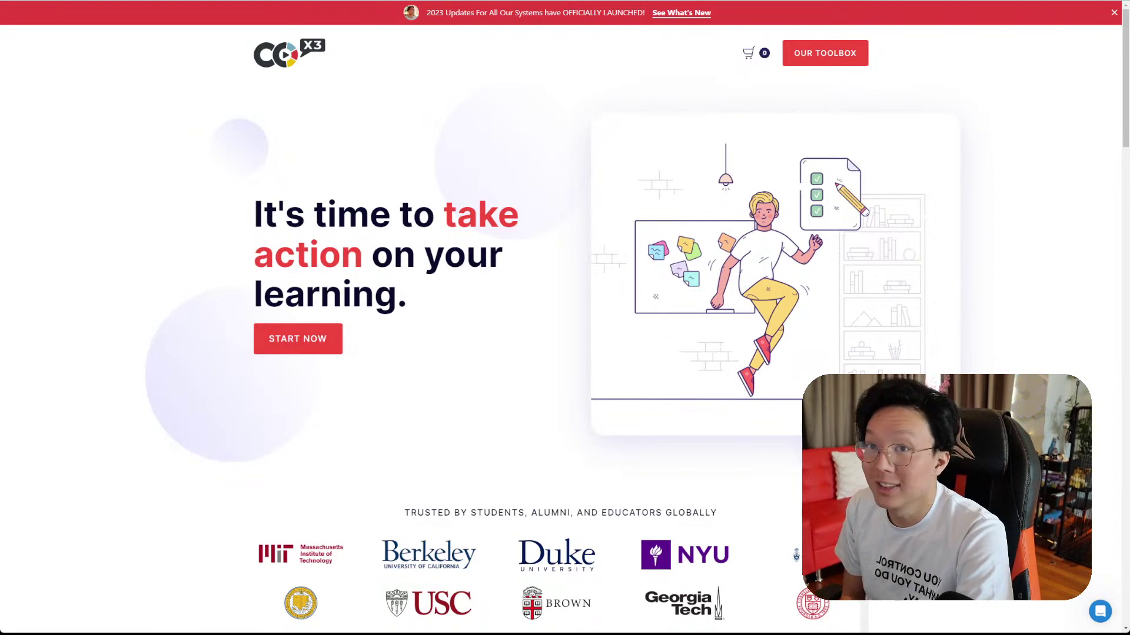
scroll(564, 329, "down", 5)
scroll(558, 329, "down", 5)
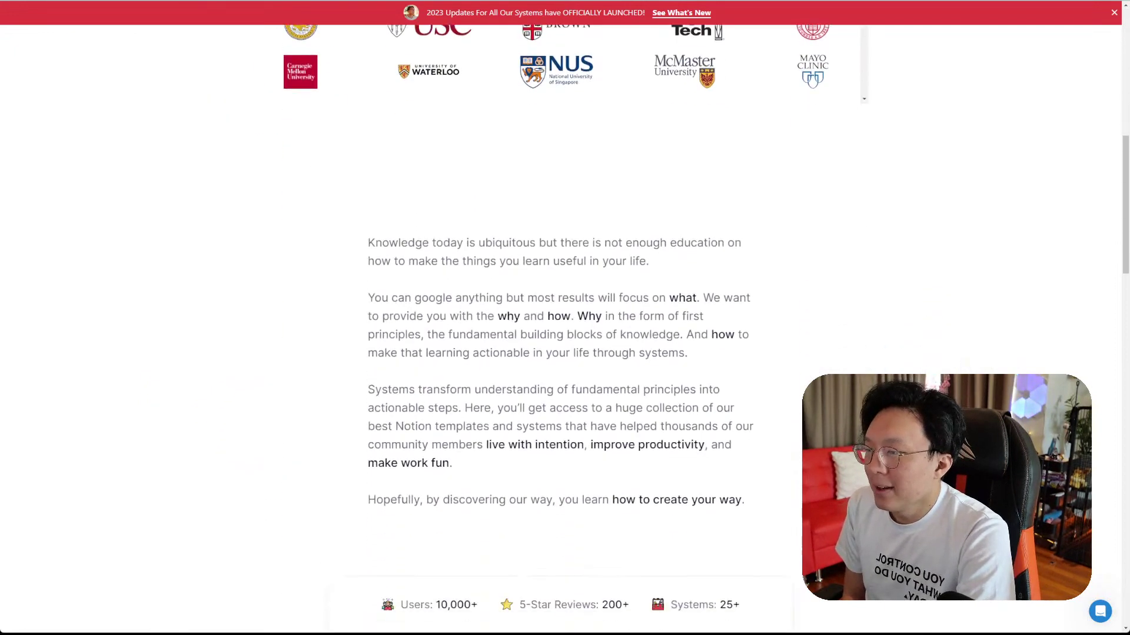
left_click_drag(358, 253, 779, 498)
left_click(779, 497)
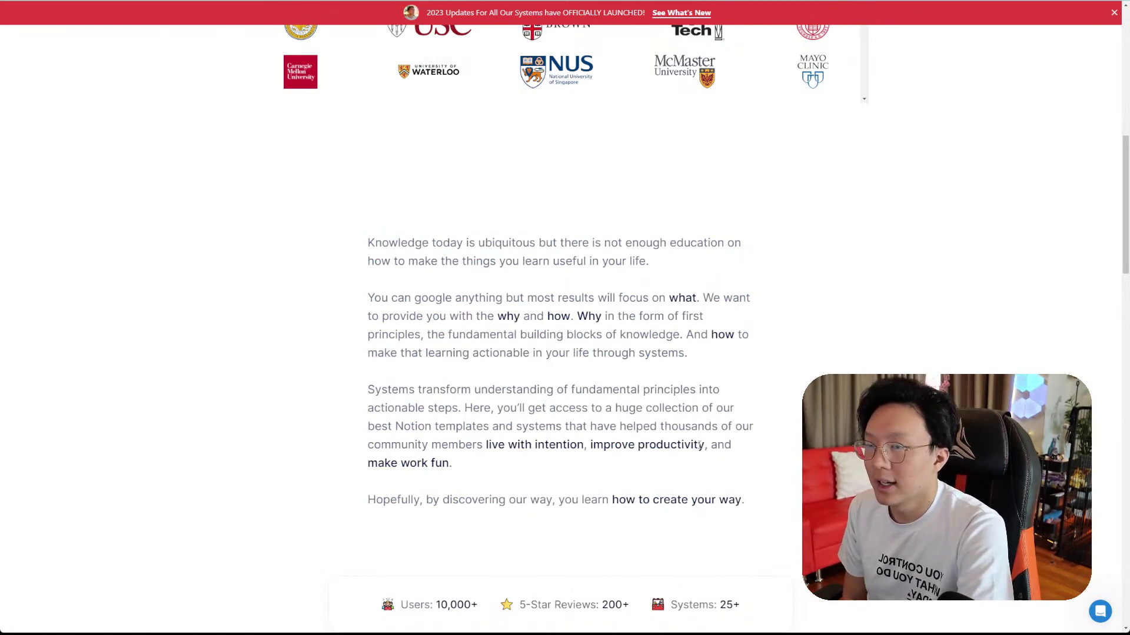
scroll(700, 445, "down", 3)
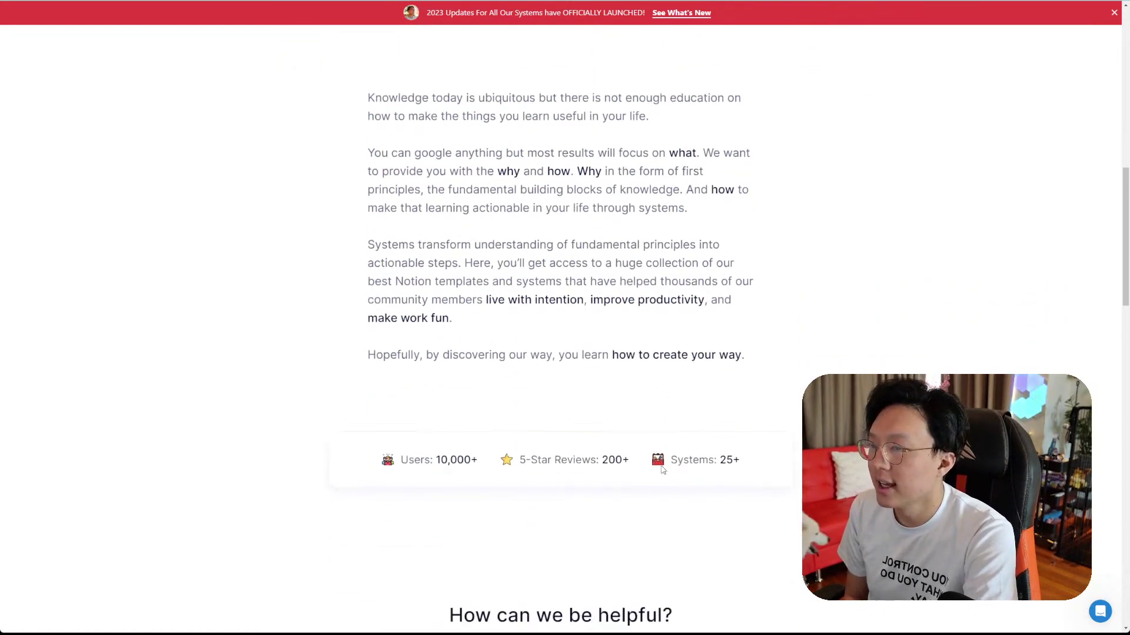
left_click_drag(377, 465, 746, 463)
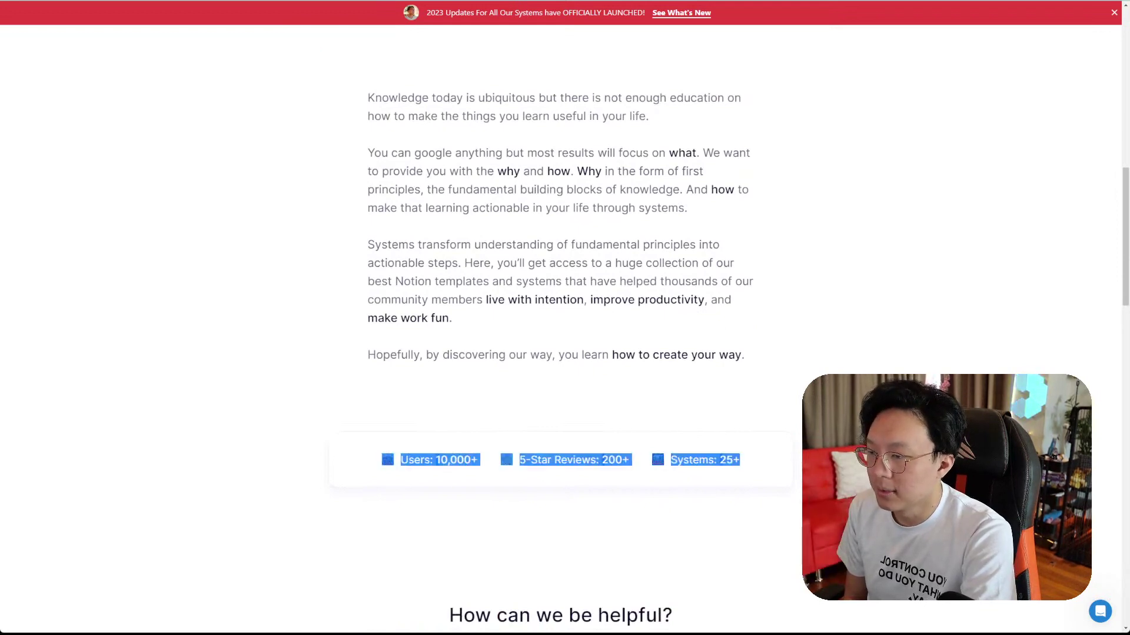
left_click(756, 471)
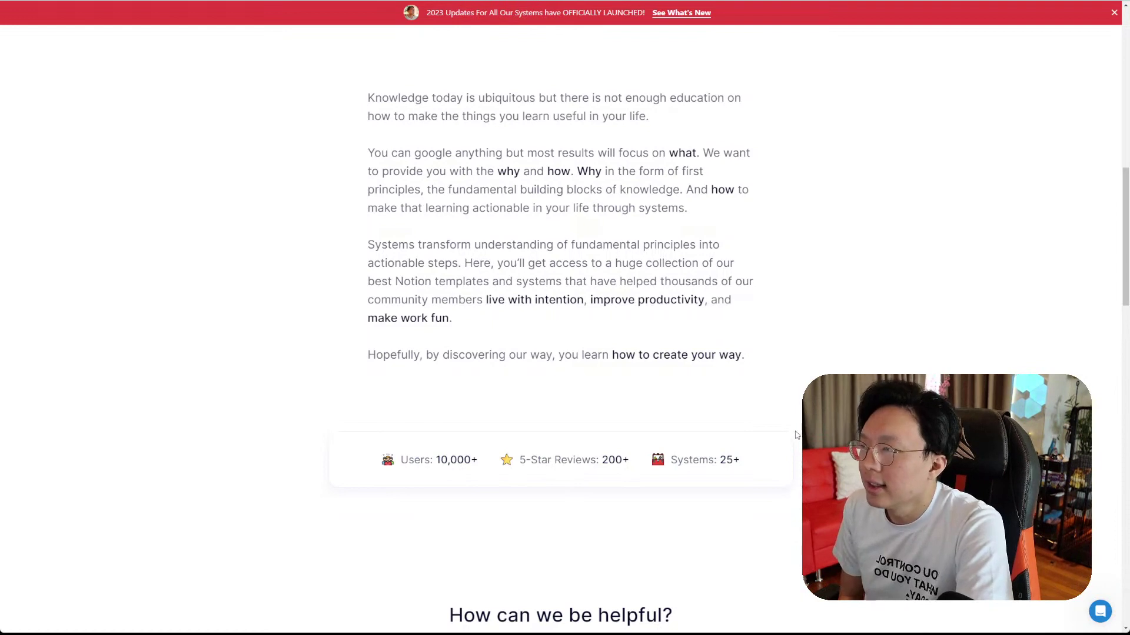
- Compare the Core Systems and Auxilliary Systems offers under "How can we be helpful?" and return to Getting Started
scroll(793, 437, "down", 9)
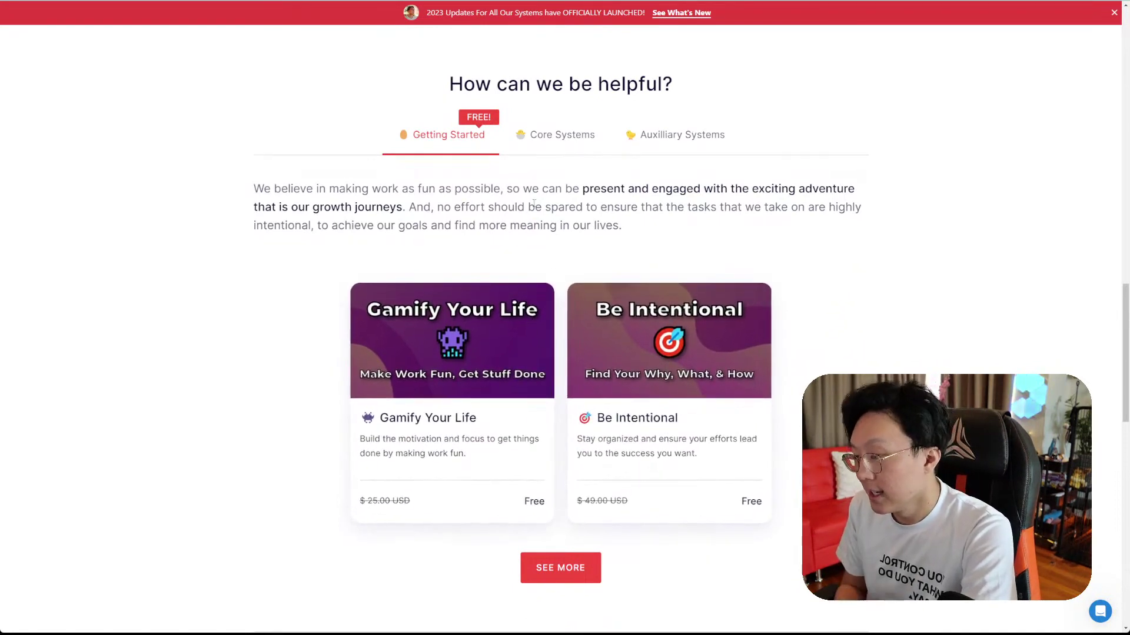
left_click(556, 150)
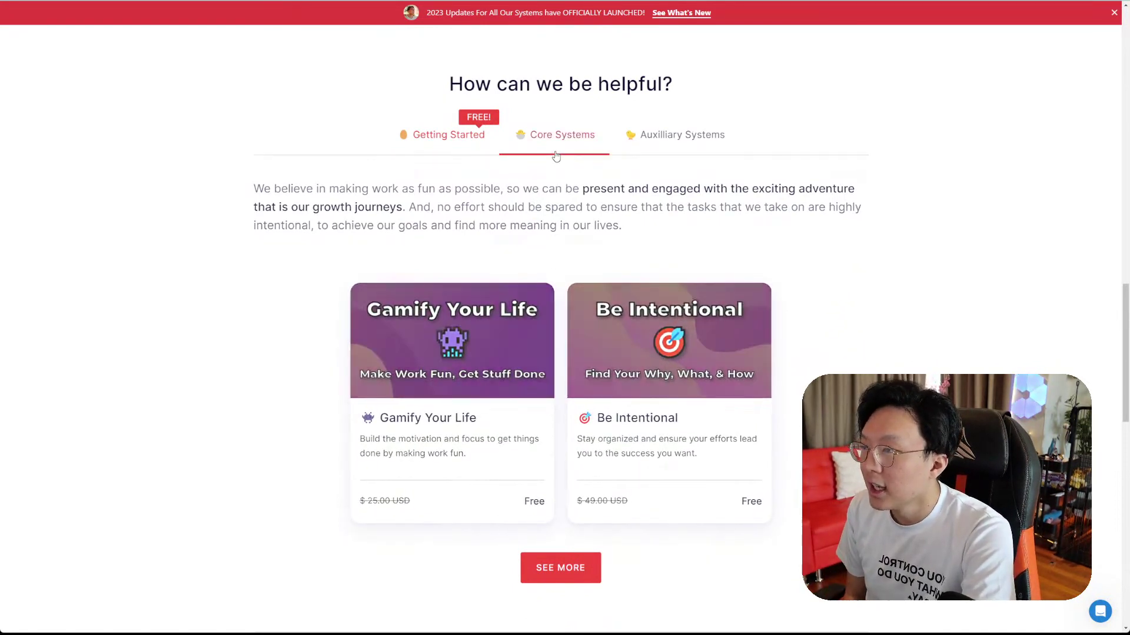
left_click(462, 154)
left_click(679, 138)
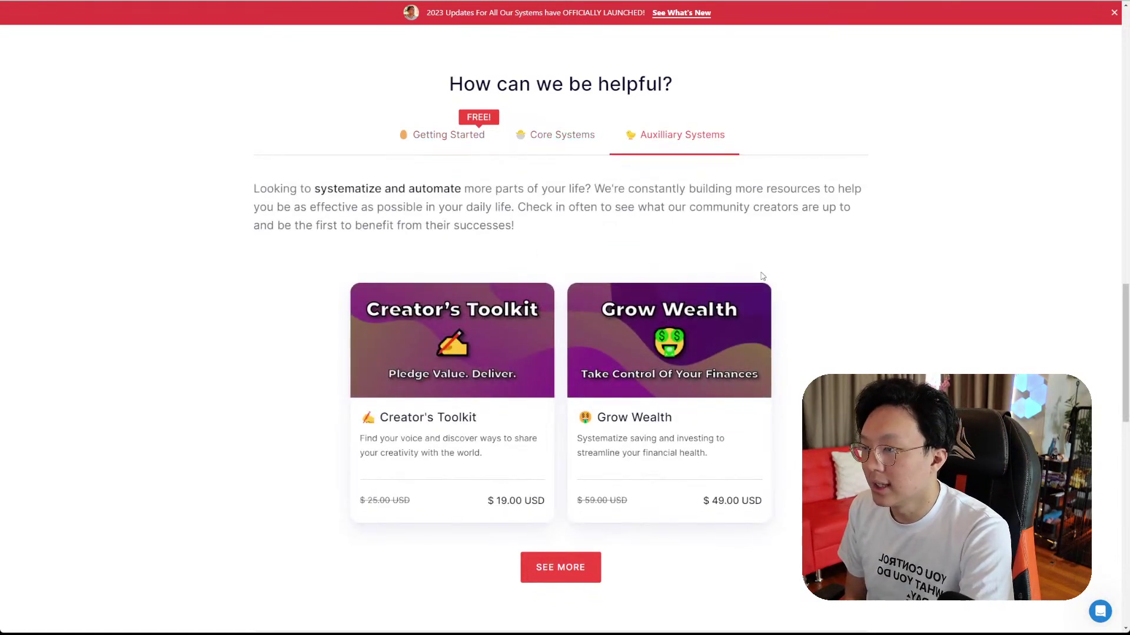
left_click(490, 150)
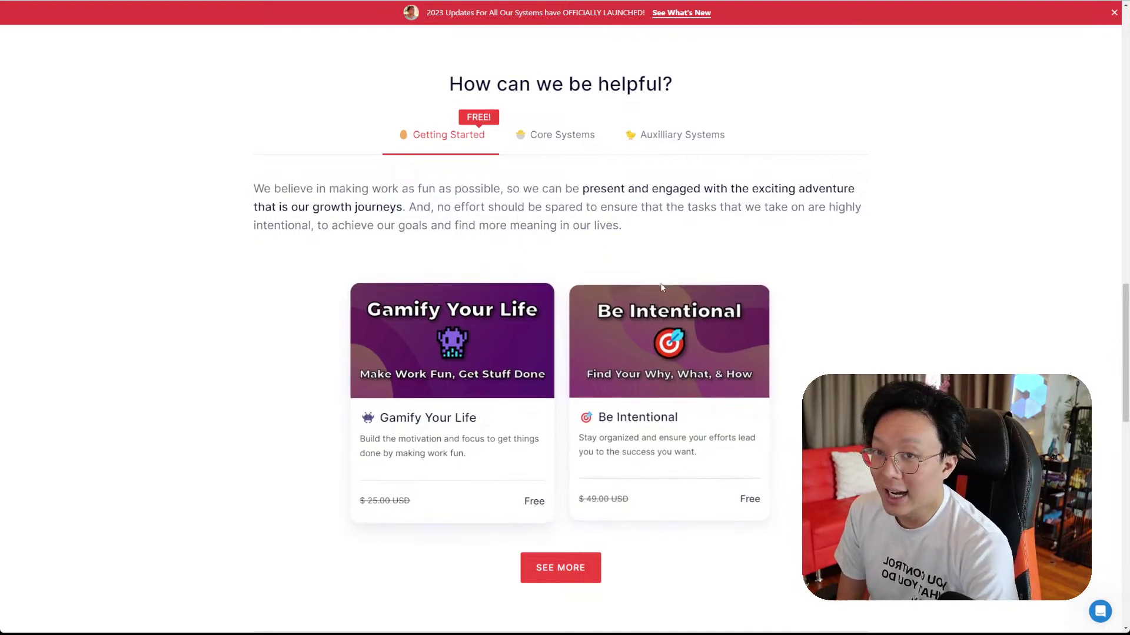
- Look over the "Transforming lives globally" testimonials and return to the Getting Started product cards
scroll(587, 447, "down", 1)
scroll(612, 444, "down", 7)
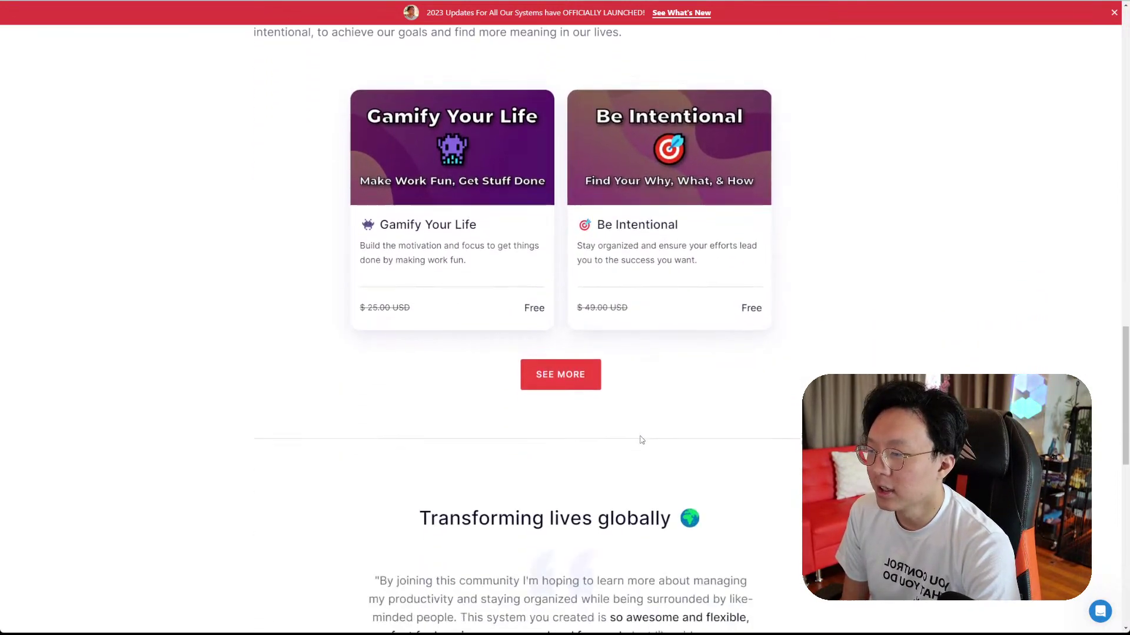
scroll(649, 449, "down", 7)
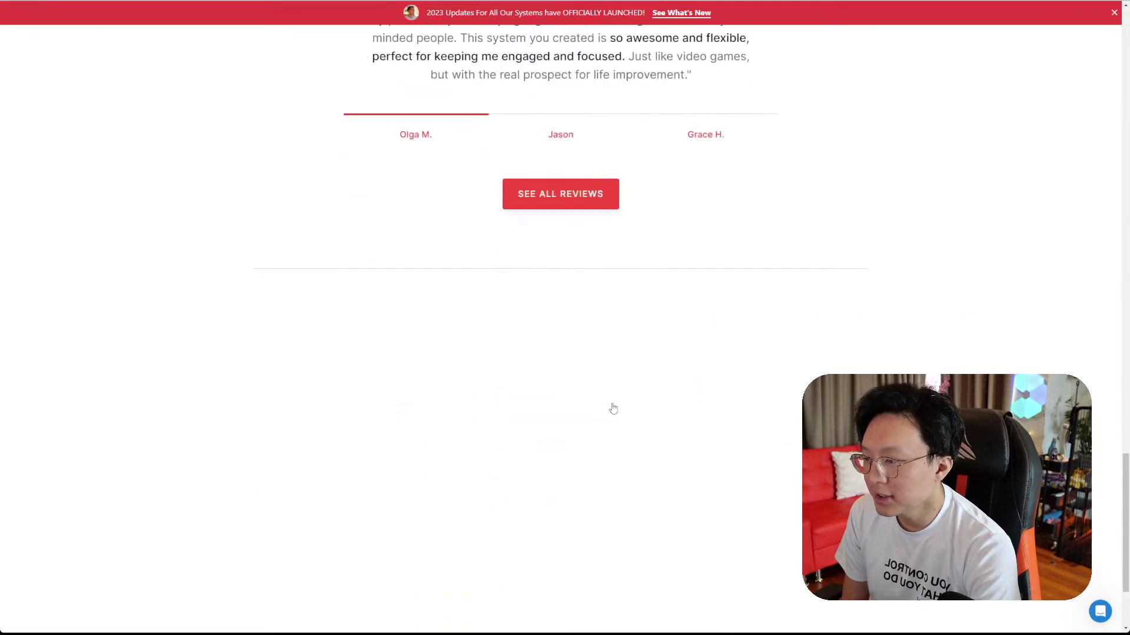
scroll(613, 406, "up", 10)
scroll(625, 409, "up", 4)
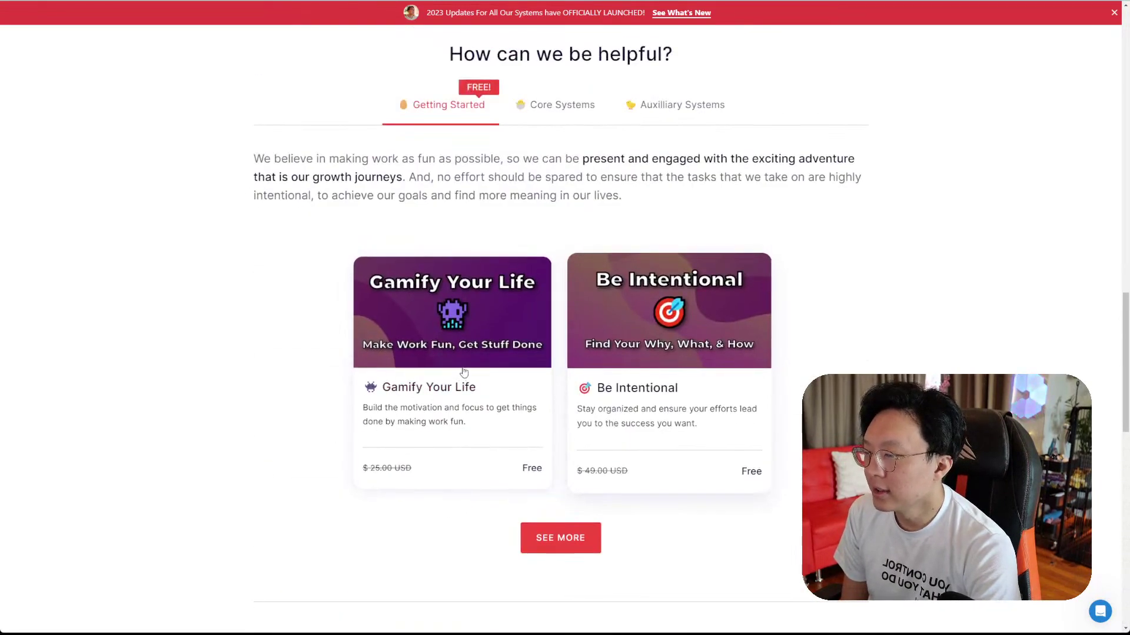
- Open the Gamify Your Life product page and look over its introduction and purchase options
left_click(486, 390)
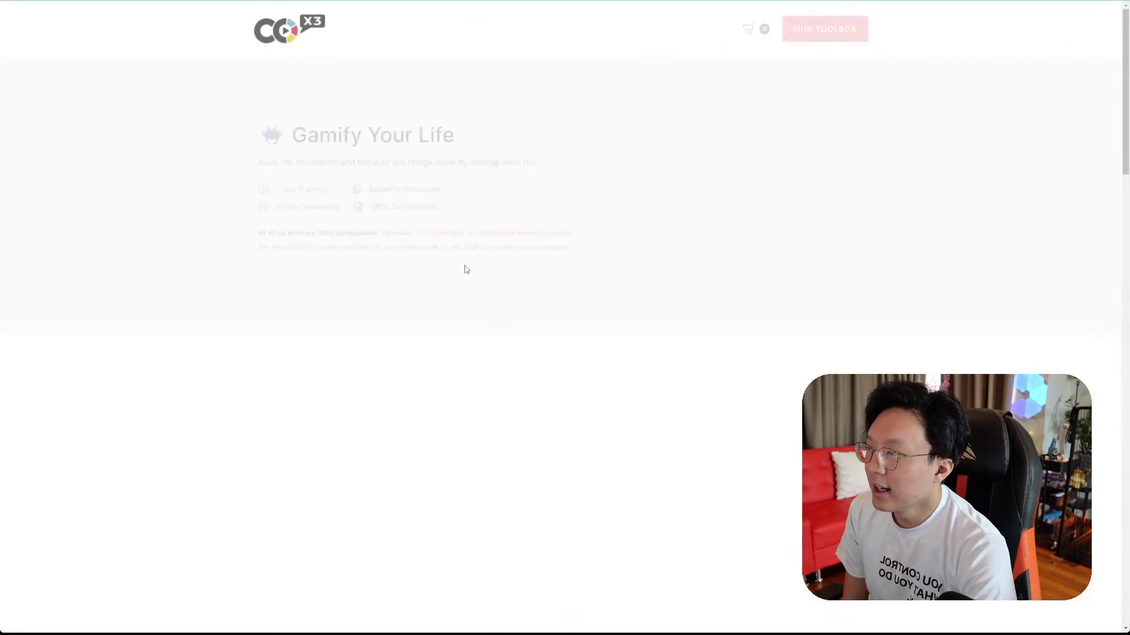
scroll(466, 273, "down", 1)
scroll(465, 275, "down", 4)
scroll(470, 286, "up", 4)
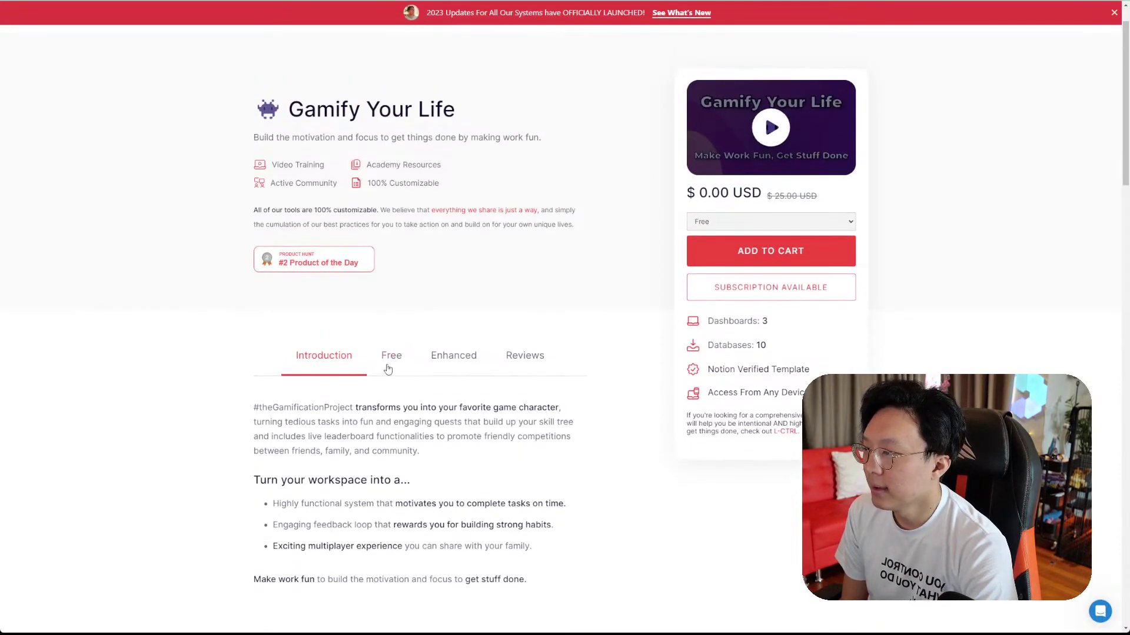
scroll(723, 226, "up", 1)
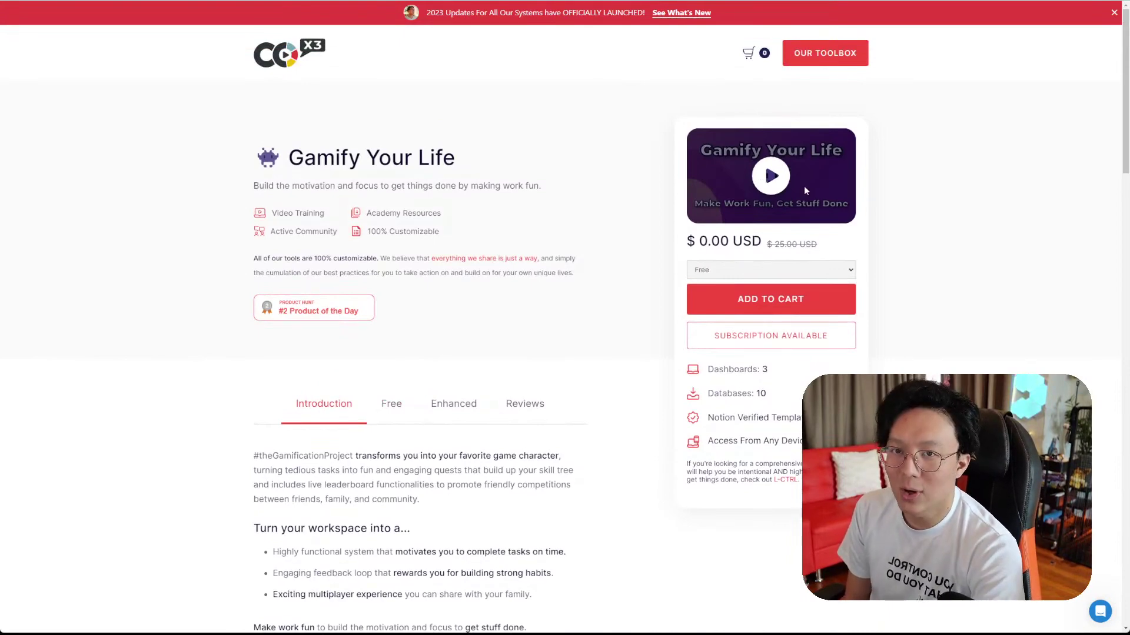
- Review the Free and Enhanced version details of the Gamify Your Life product
left_click(408, 403)
scroll(474, 353, "down", 5)
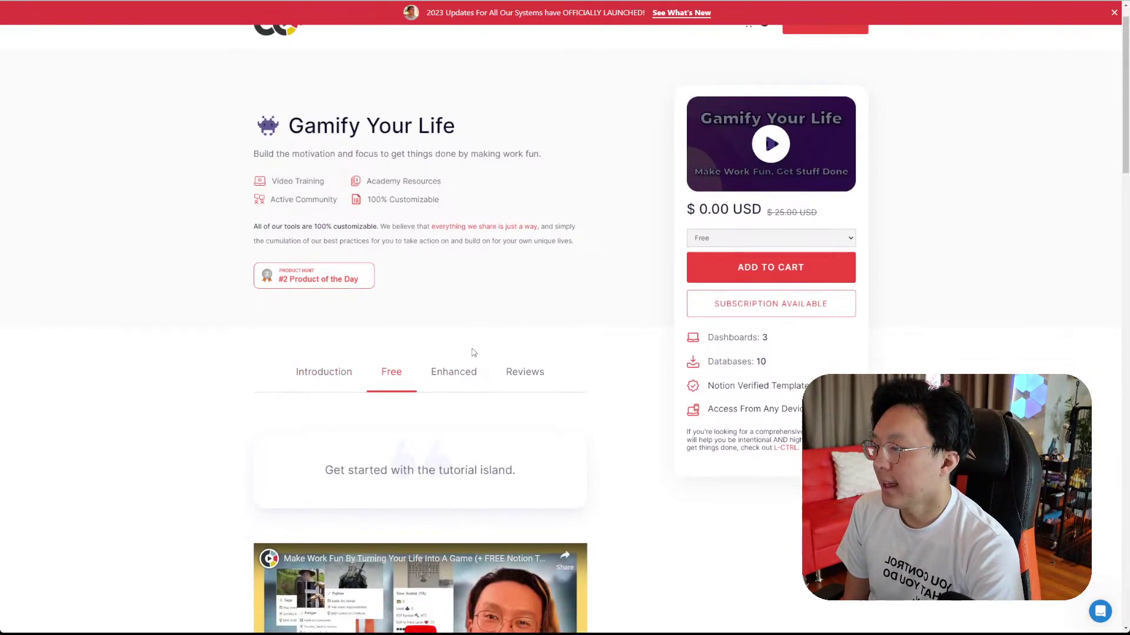
scroll(488, 330, "down", 6)
scroll(464, 291, "up", 7)
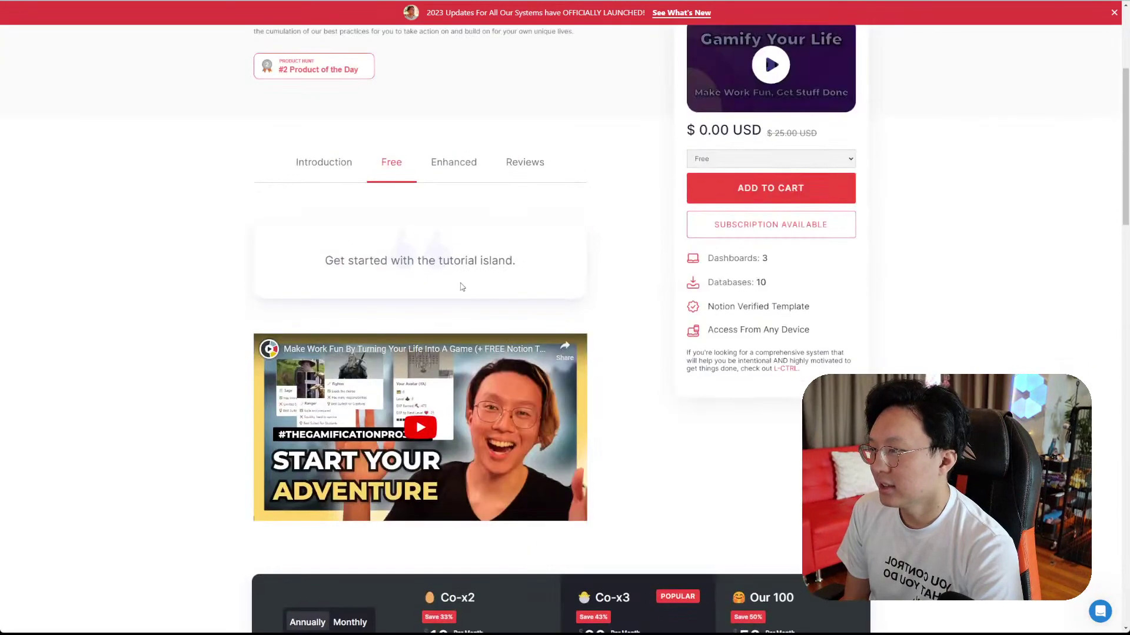
left_click(452, 180)
scroll(496, 194, "down", 15)
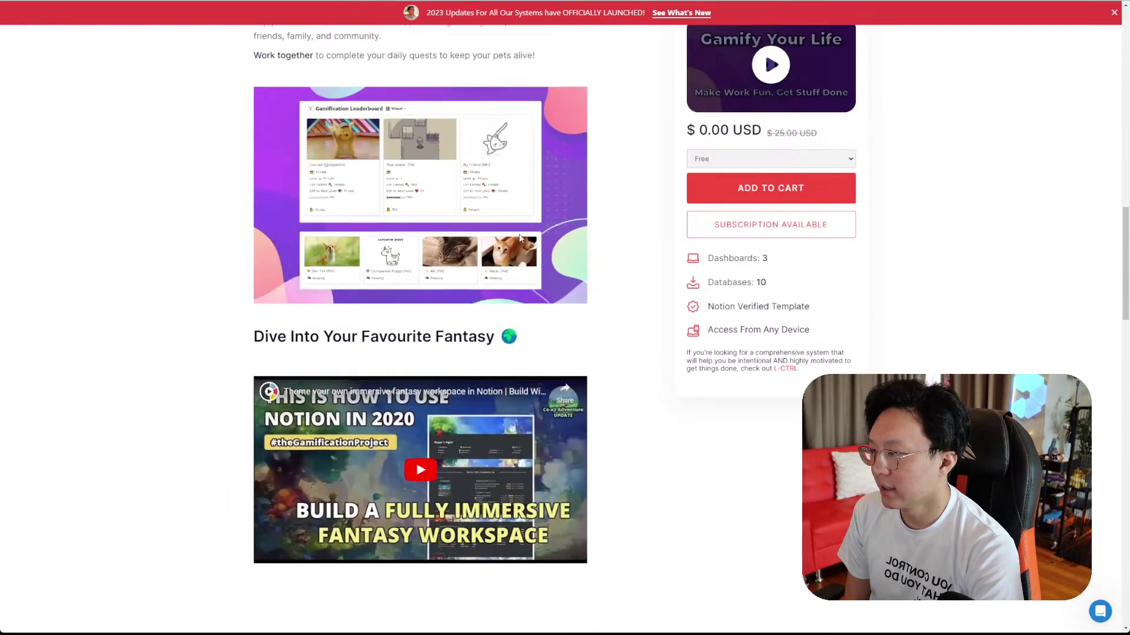
- Open the site's toolbox page and browse the products under Systems We Offer
scroll(520, 242, "up", 8)
scroll(520, 242, "up", 15)
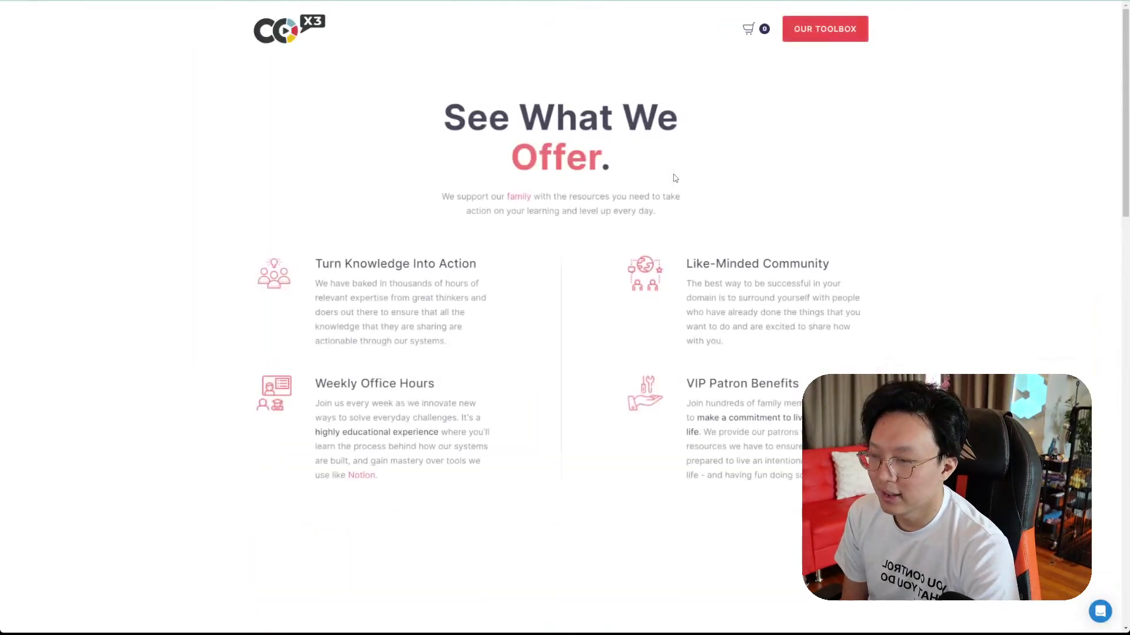
scroll(574, 236, "down", 10)
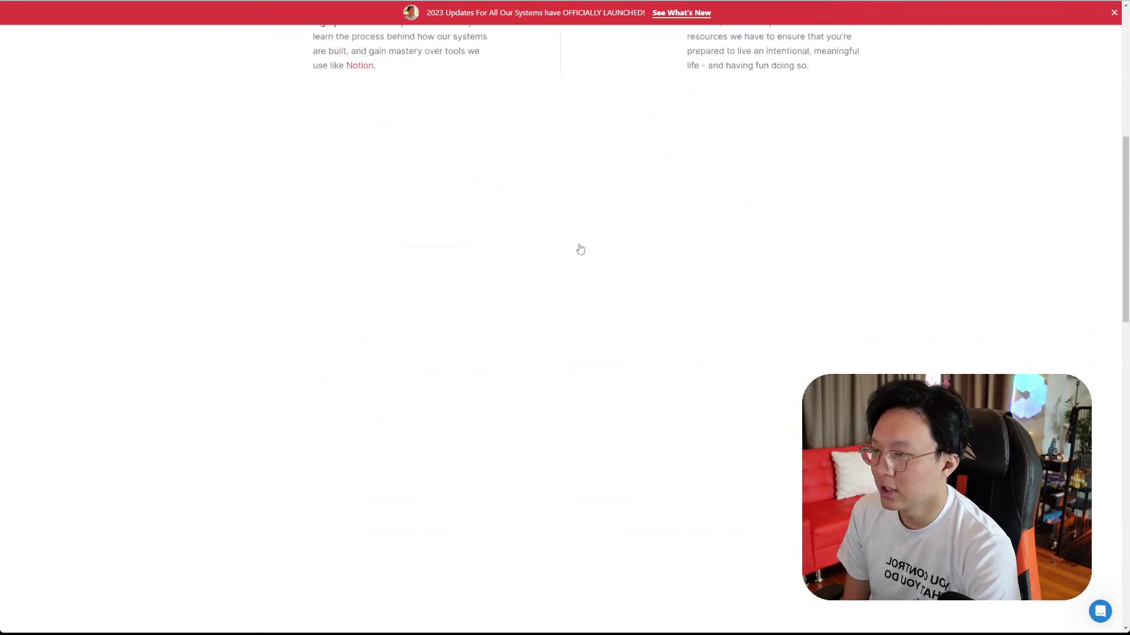
scroll(561, 289, "up", 3)
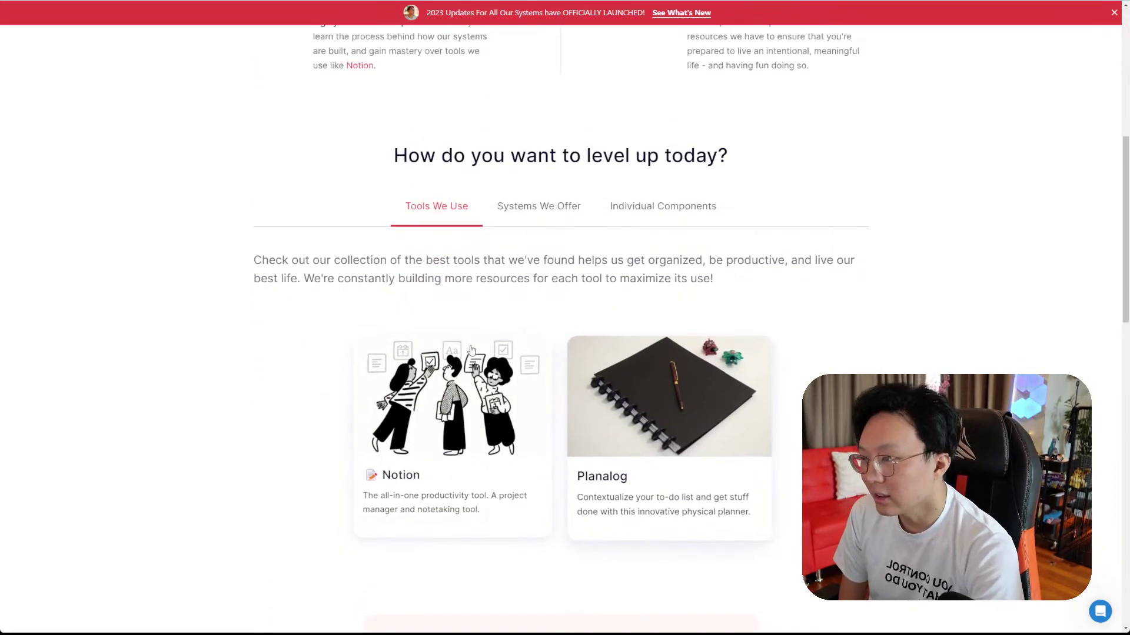
left_click(500, 207)
scroll(604, 280, "down", 10)
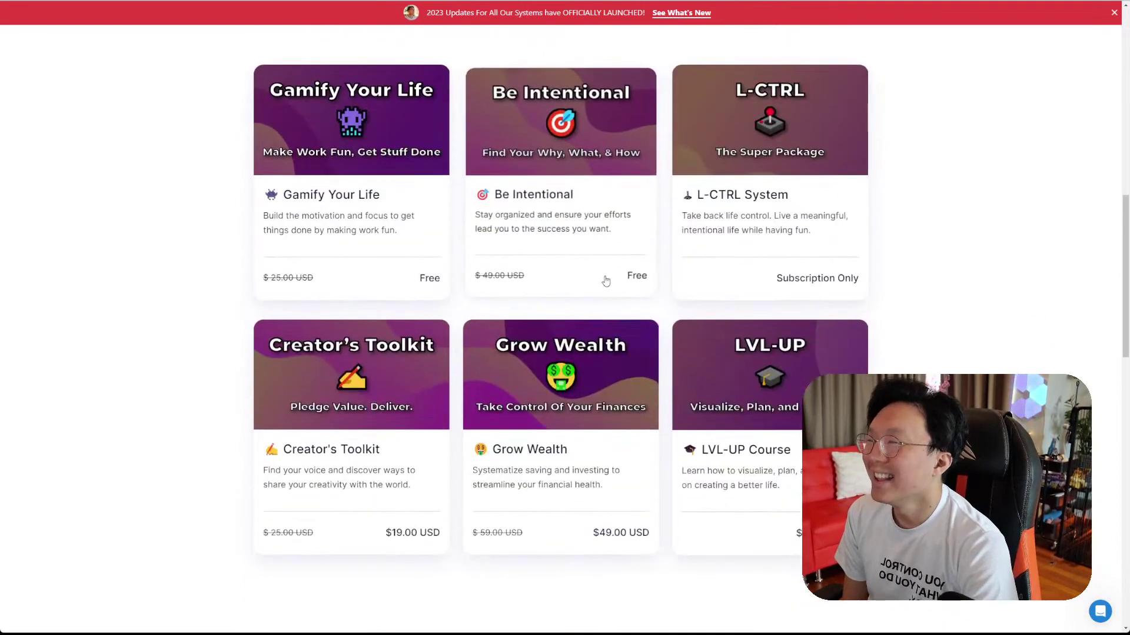
scroll(611, 290, "up", 9)
- Search the Individual Components collection for "crm" and clear the search
left_click(660, 158)
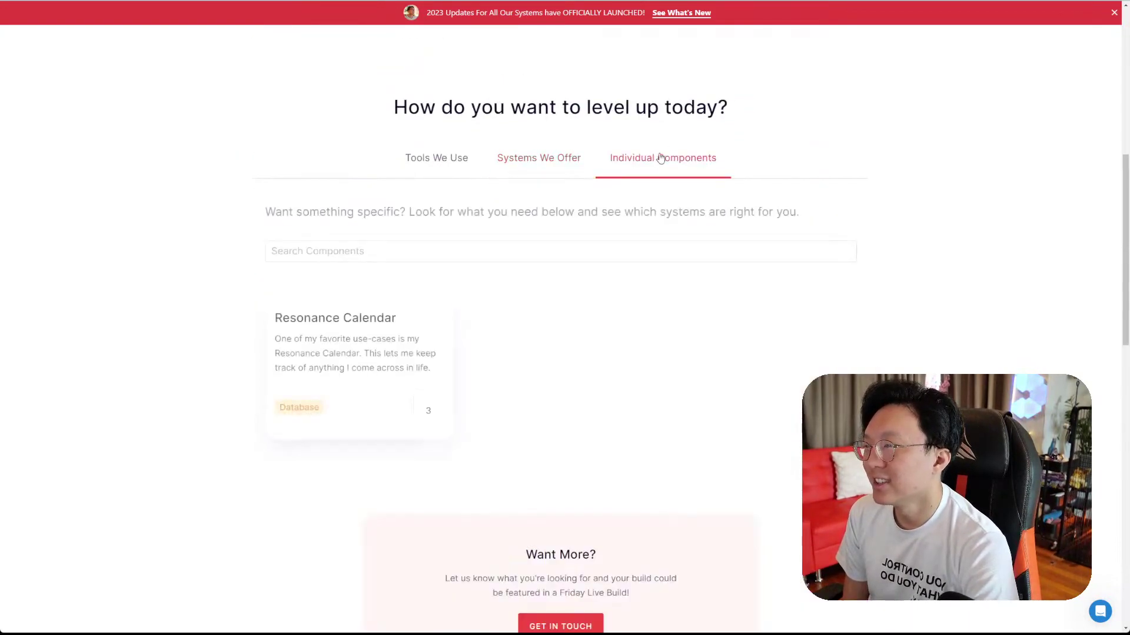
left_click(570, 247)
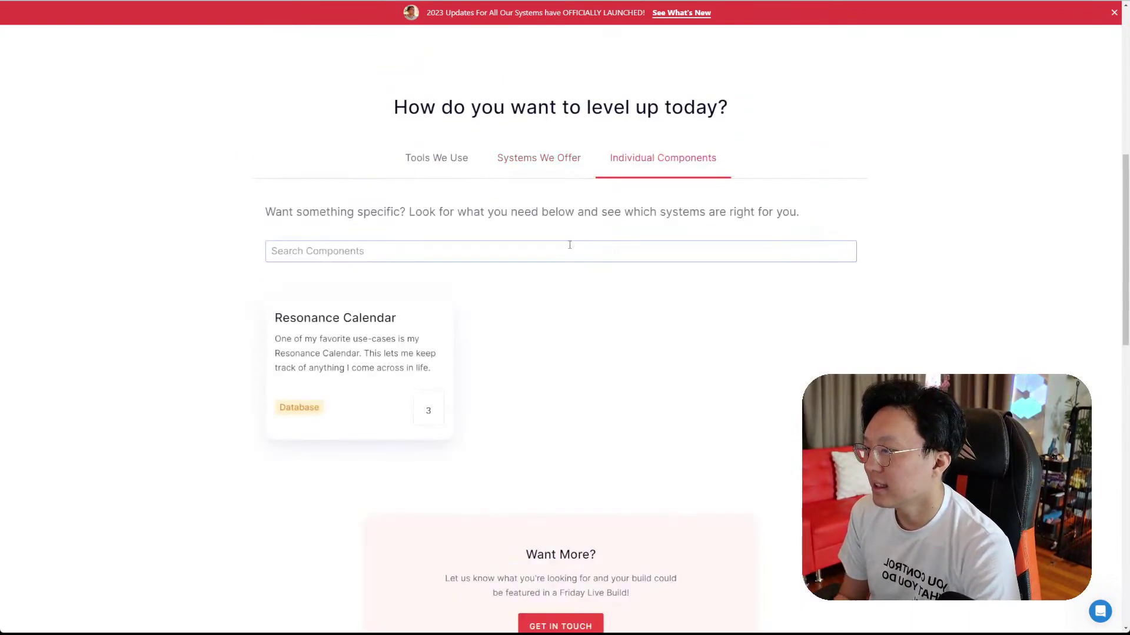
type("crm")
key("BackSpace")
key("BackSpace")
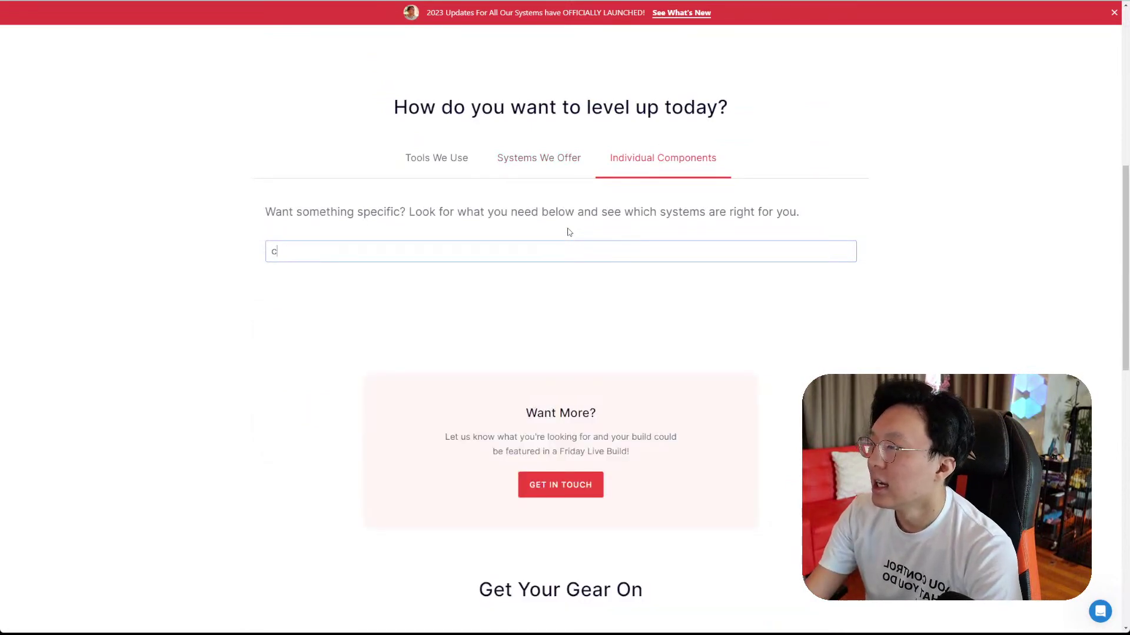
key("BackSpace")
- Look through the merchandise under "Get Your Gear On" and return to the start of the toolbox page
scroll(656, 240, "down", 9)
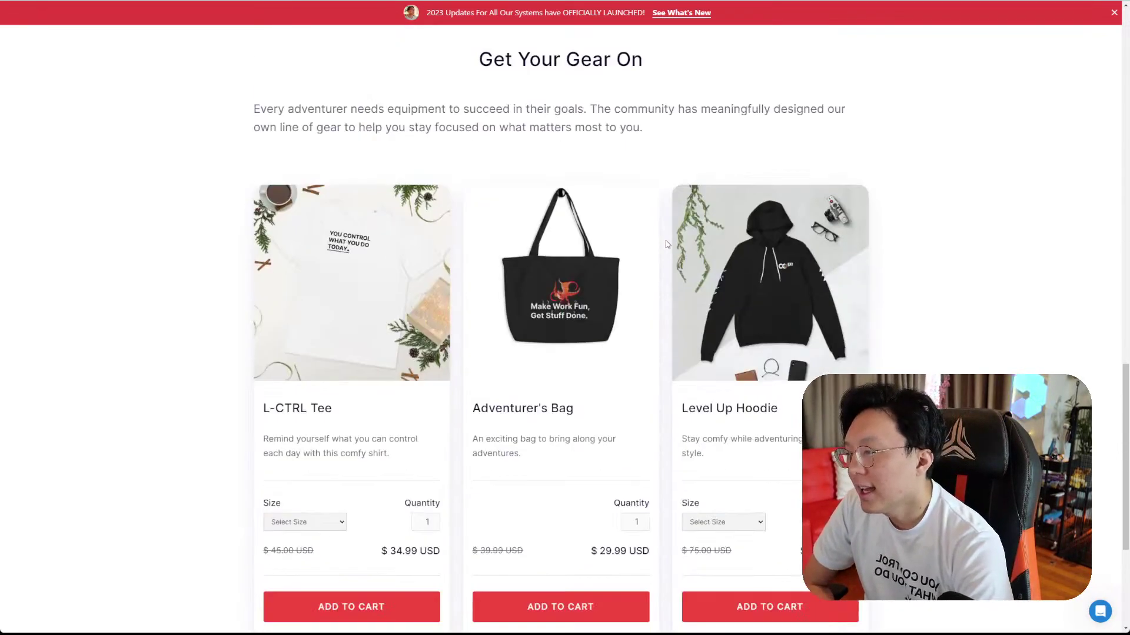
scroll(667, 247, "down", 4)
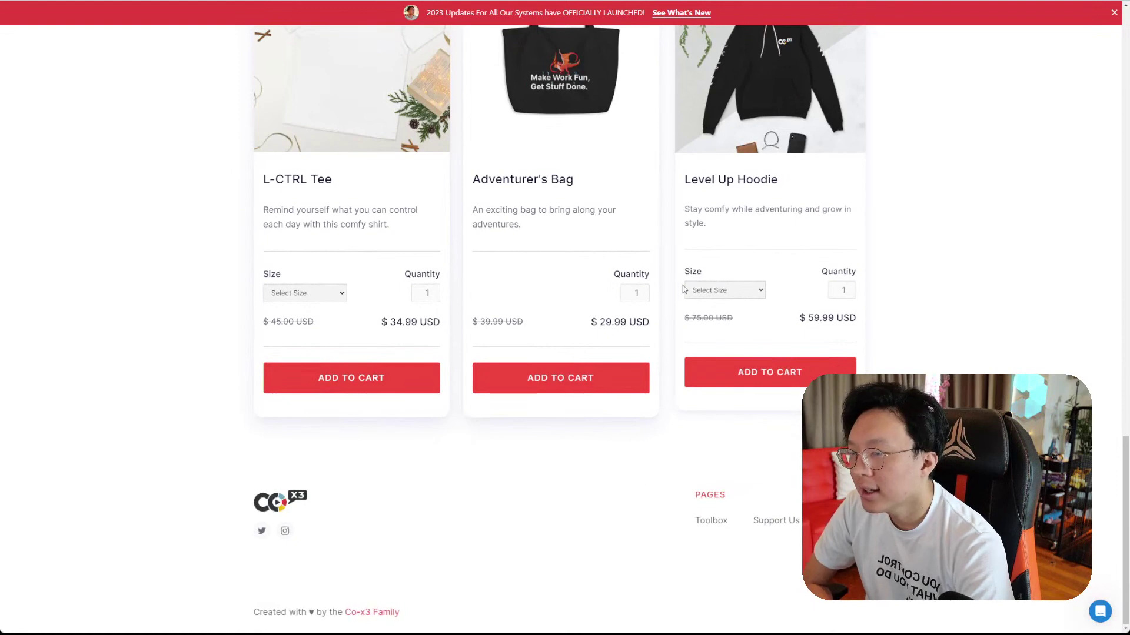
scroll(683, 286, "up", 15)
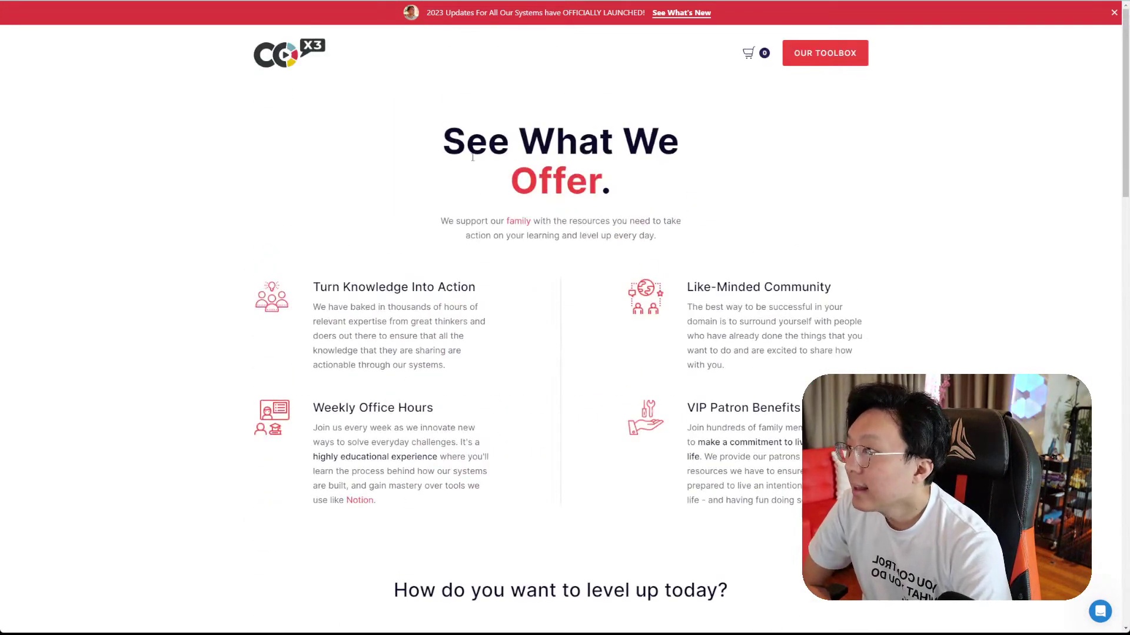
- Switch to the Notion page about rebuilding the legacy ecommerce site and review its Why, What and How sections
left_click(127, 0)
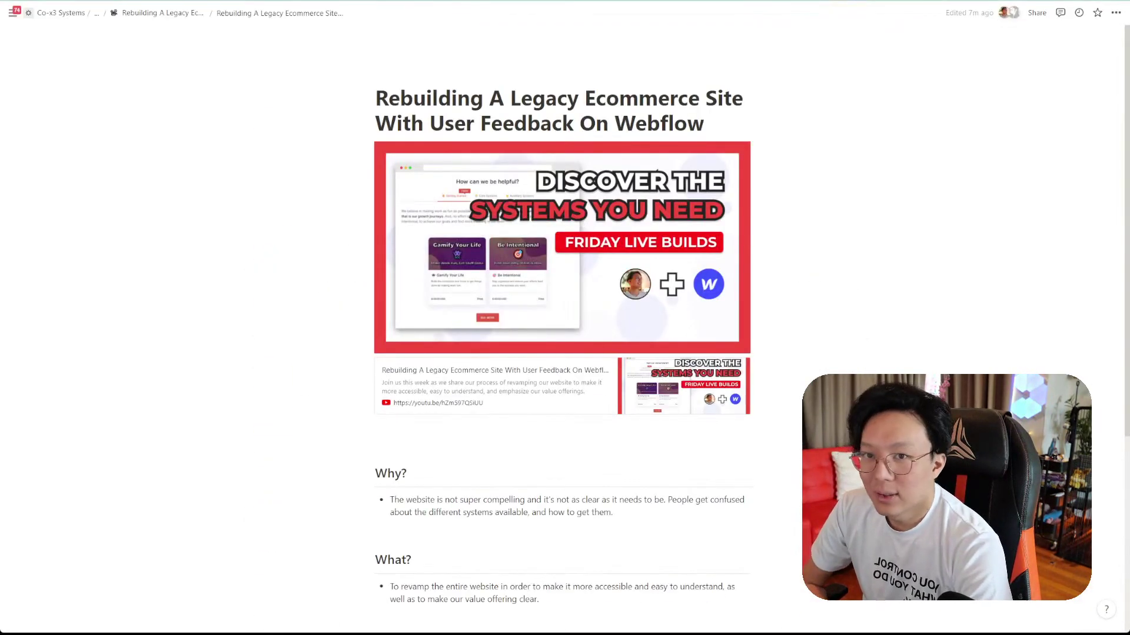
scroll(547, 282, "down", 4)
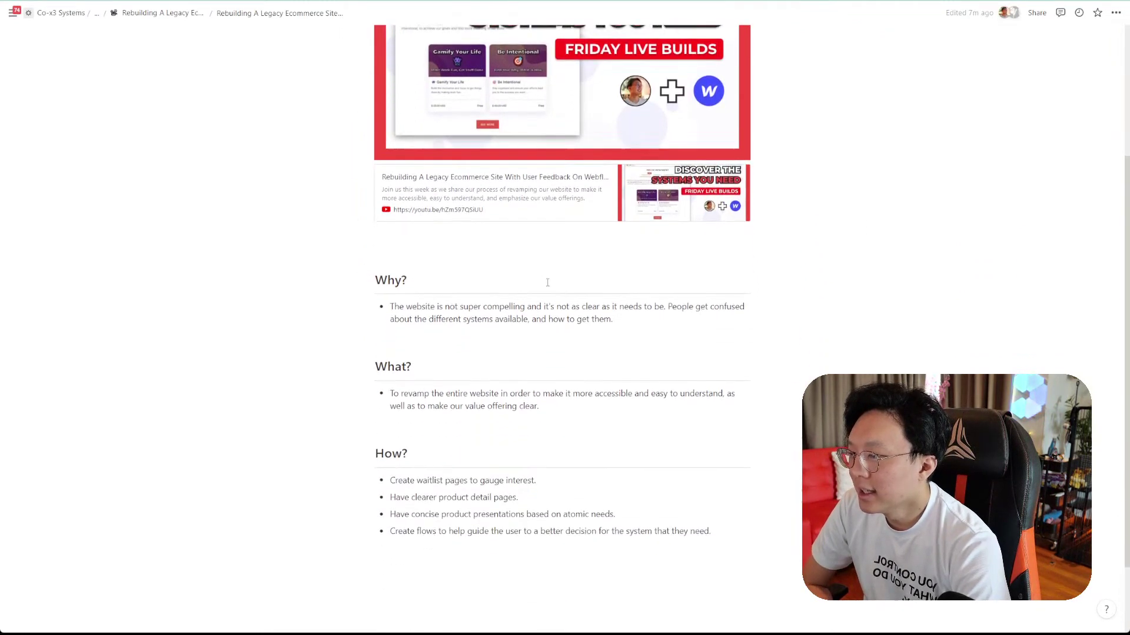
scroll(547, 282, "down", 2)
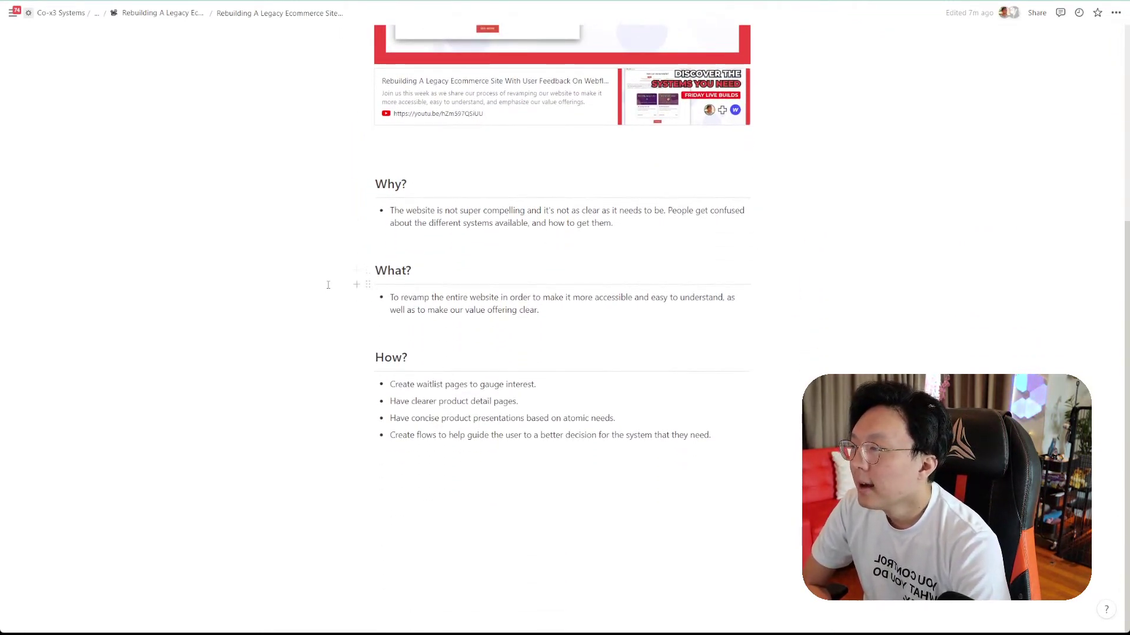
left_click_drag(328, 284, 429, 303)
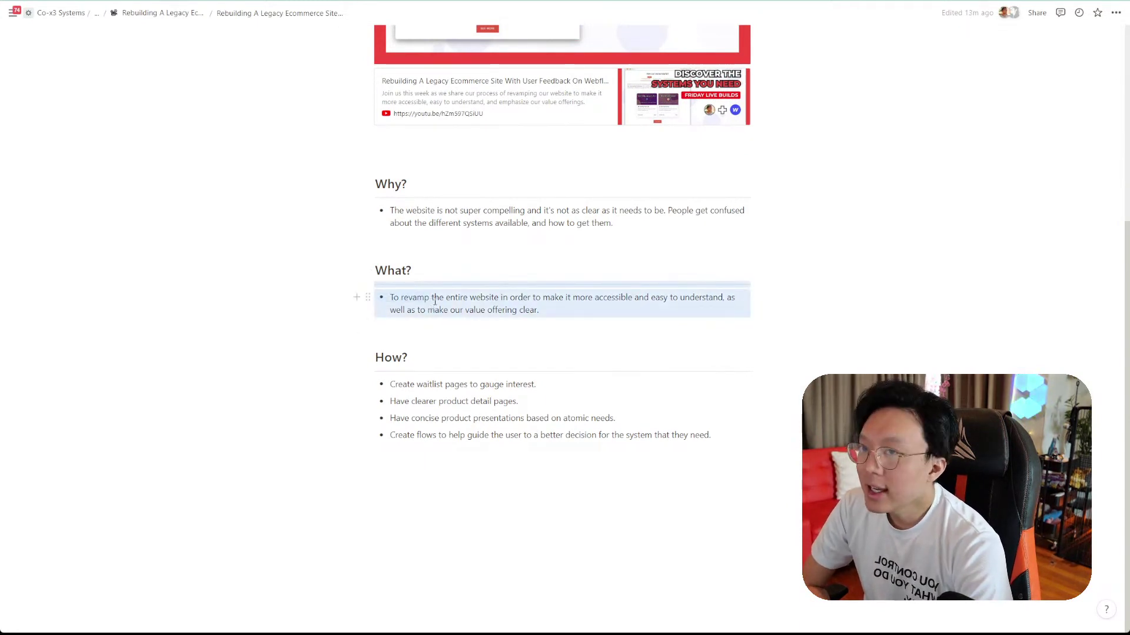
left_click(448, 304)
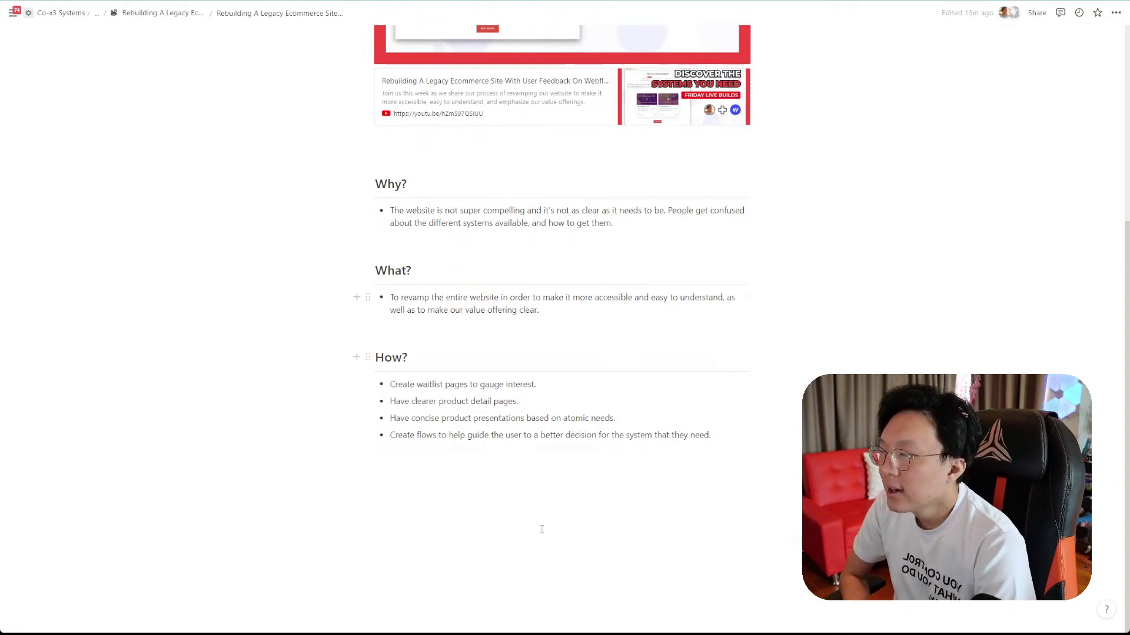
- Add a run of blank lines below the last bullet of the How? list
left_click_drag(309, 219, 614, 435)
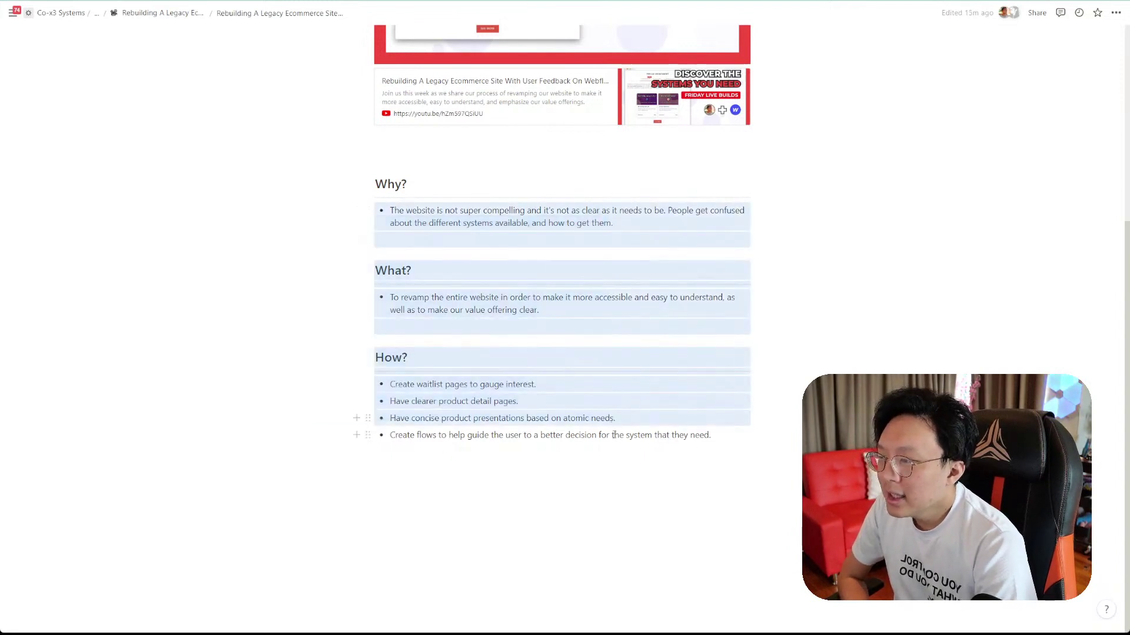
left_click(619, 459)
scroll(561, 377, "down", 1)
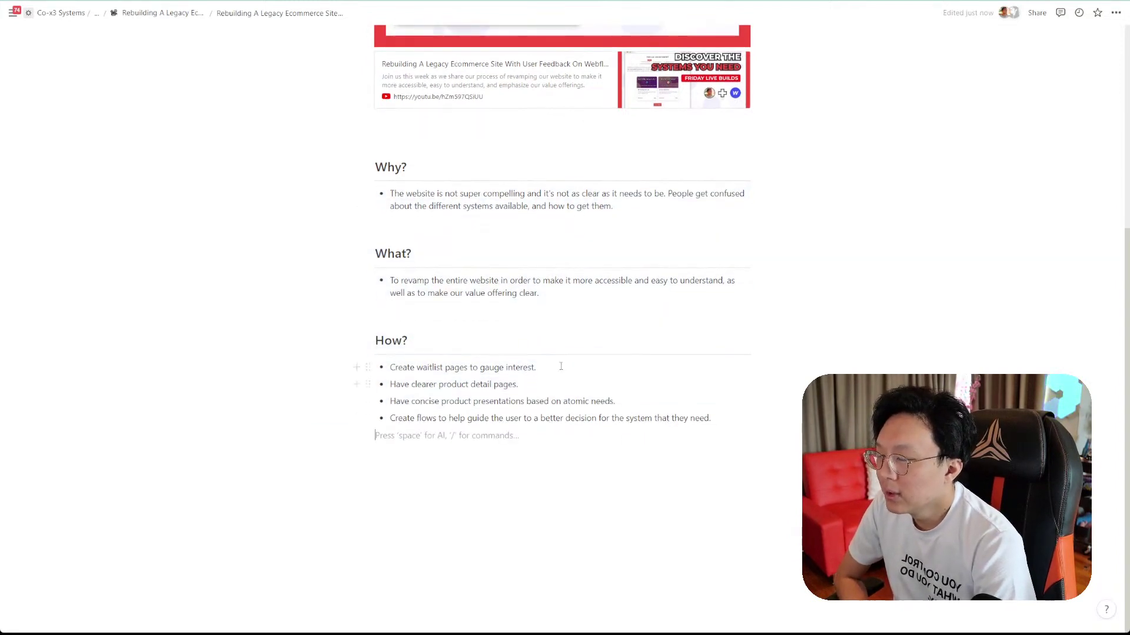
key("Return")
key("Return")
key("Return")
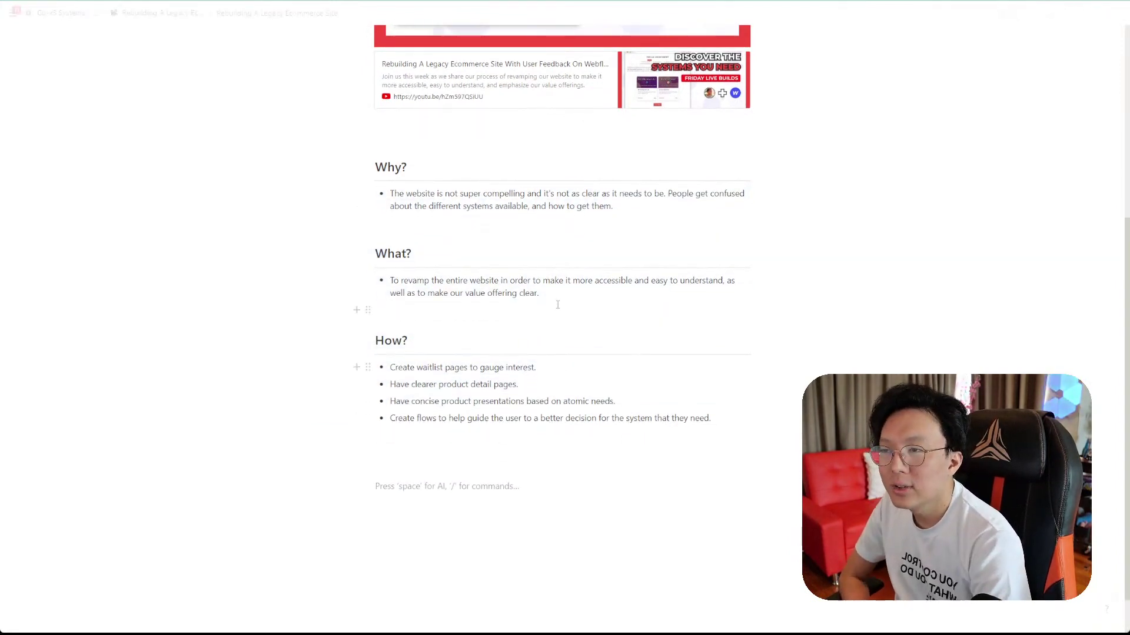
scroll(531, 411, "down", 2)
key("Return")
key("Return")
key("Return")
key("Return")
key("Return")
key("Return")
key("Return")
key("Return")
key("Return")
key("Return")
key("Return")
key("Return")
key("Return")
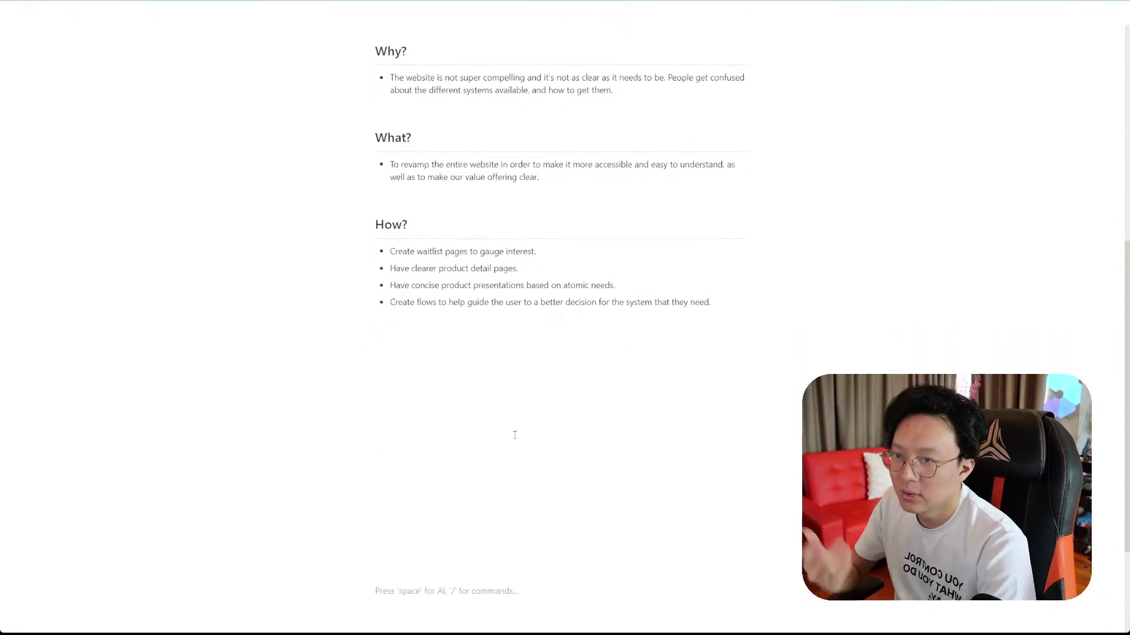
scroll(514, 435, "down", 3)
left_click(486, 221)
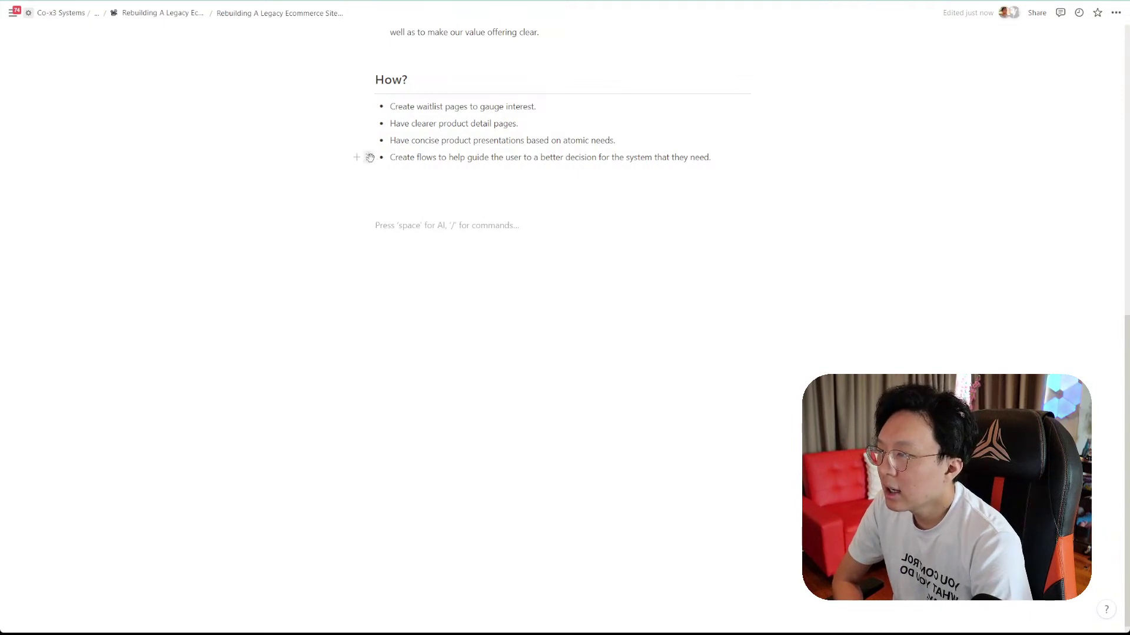
- Move the "Create flows to help guide the user" bullet to the beginning of the How? list and start a nested bullet under it
left_click_drag(368, 157, 368, 101)
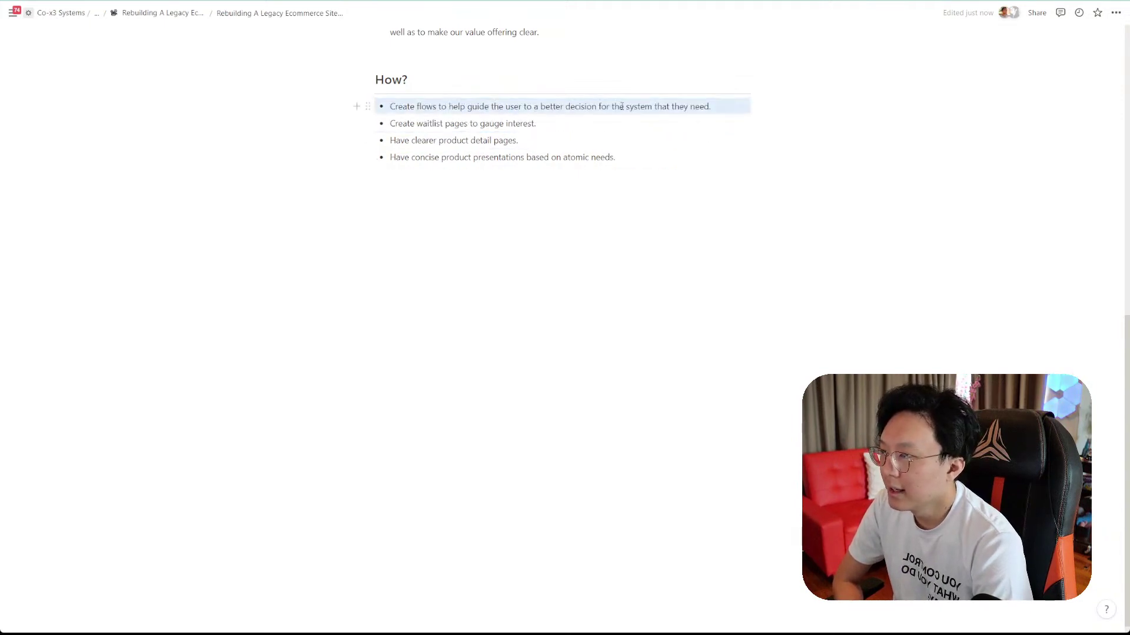
left_click(706, 106)
key("Return")
key("Tab")
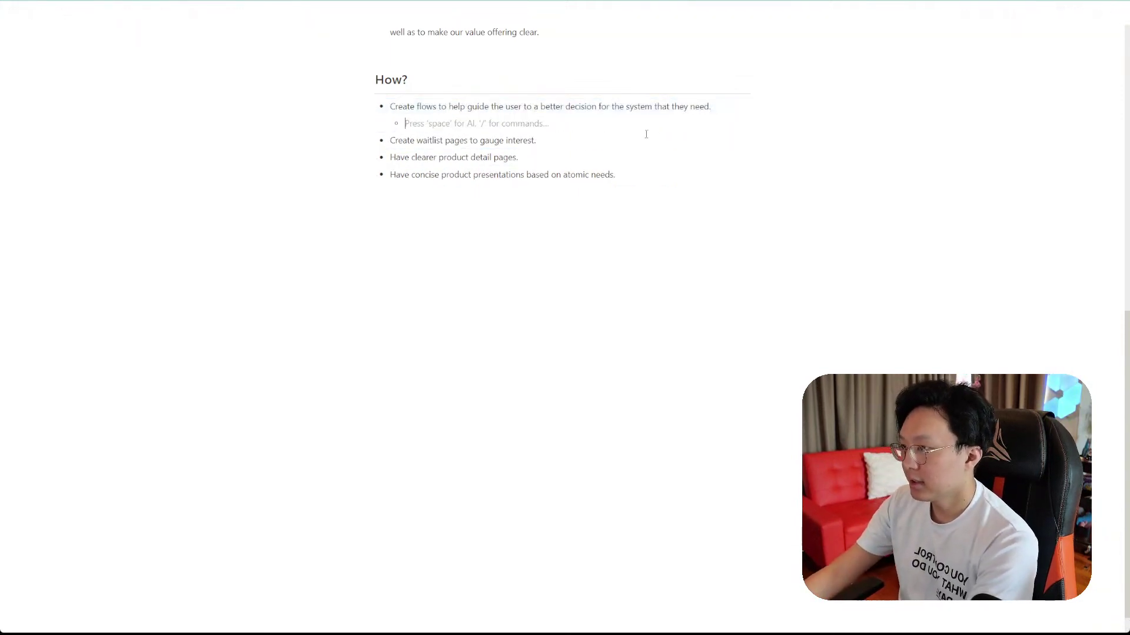
- Write "User joins the site →" in the nested bullet
type("User joins")
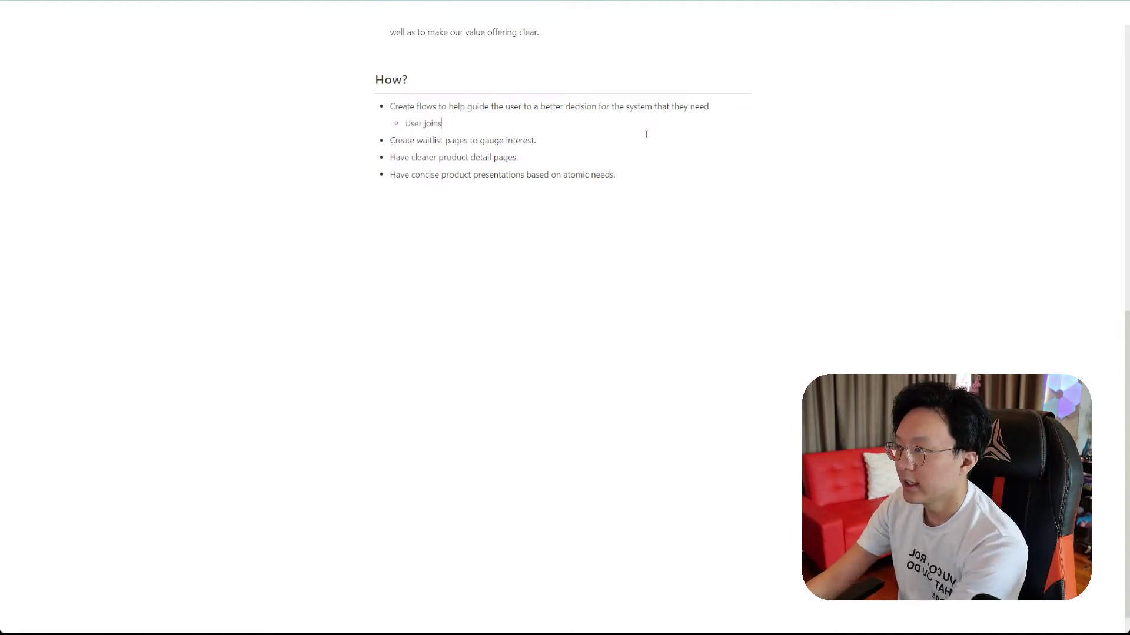
key("ctrl+BackSpace")
key("ctrl+BackSpace")
type("U")
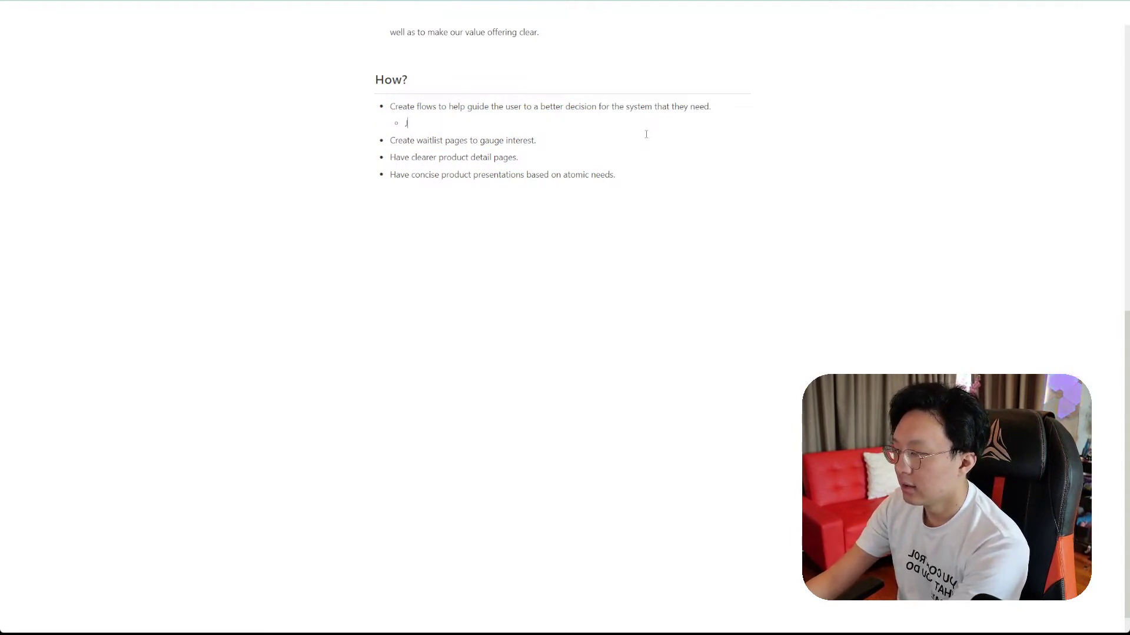
key("BackSpace")
type("User Jo")
key("BackSpace")
key("BackSpace")
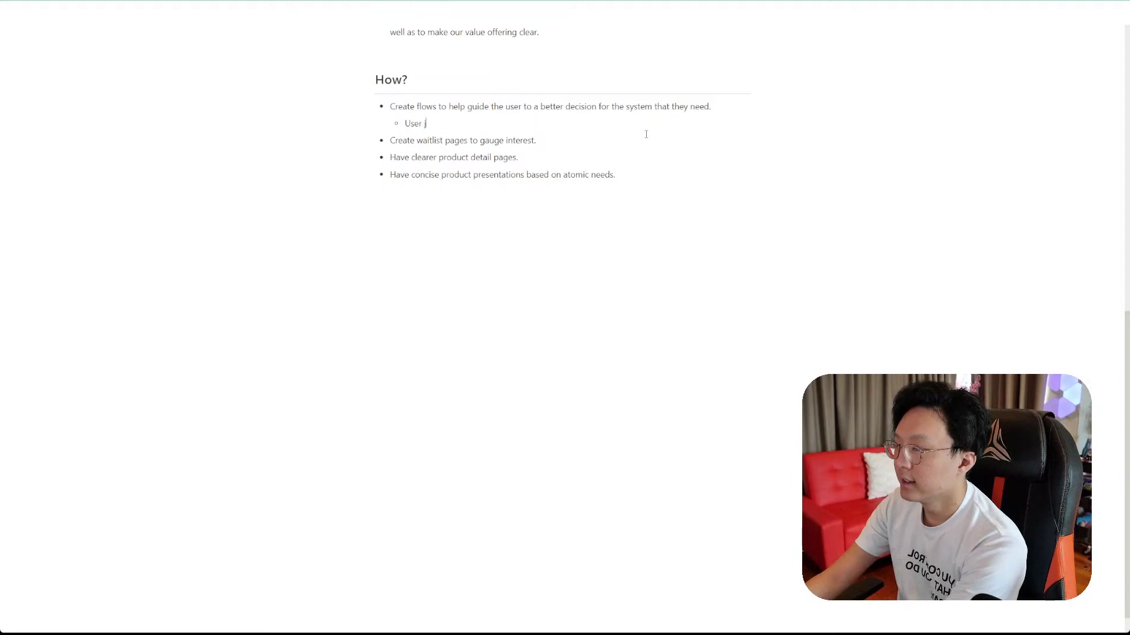
type("joins the site")
type(" ->")
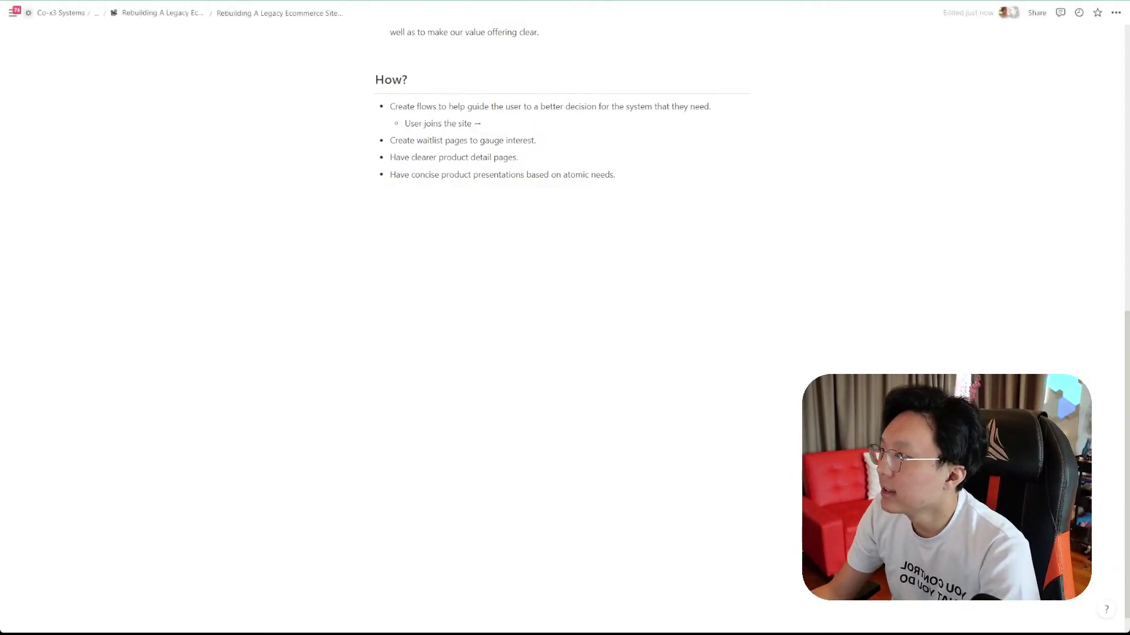
- Switch to the Co-x3 website's home page and examine its main heading and START NOW section
left_click(246, 2)
left_click(279, 54)
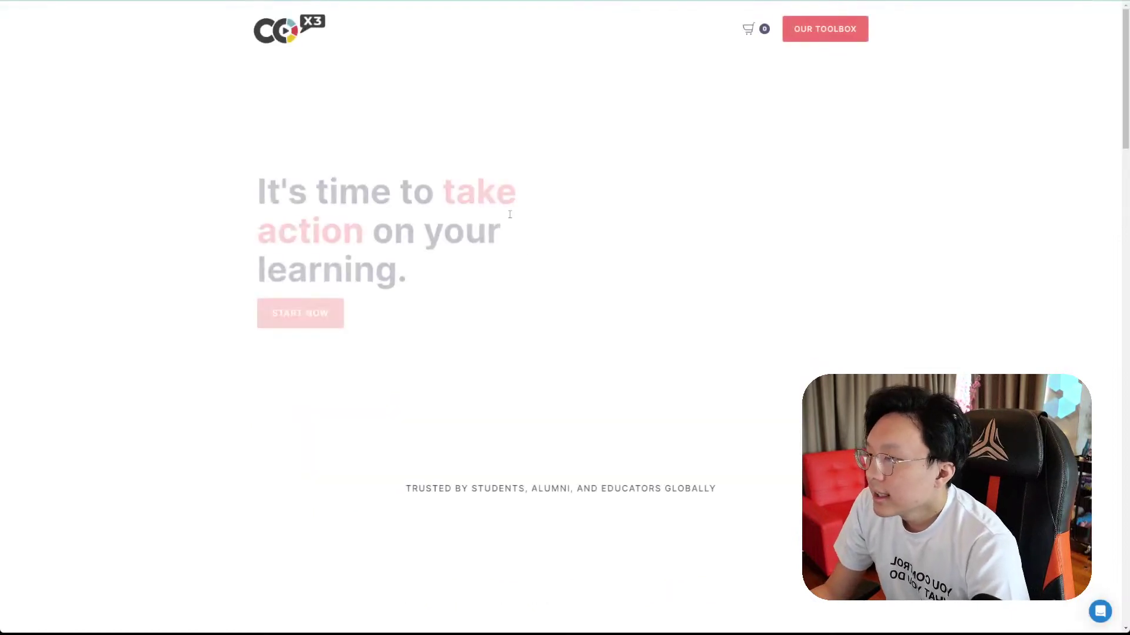
left_click_drag(212, 194, 264, 212)
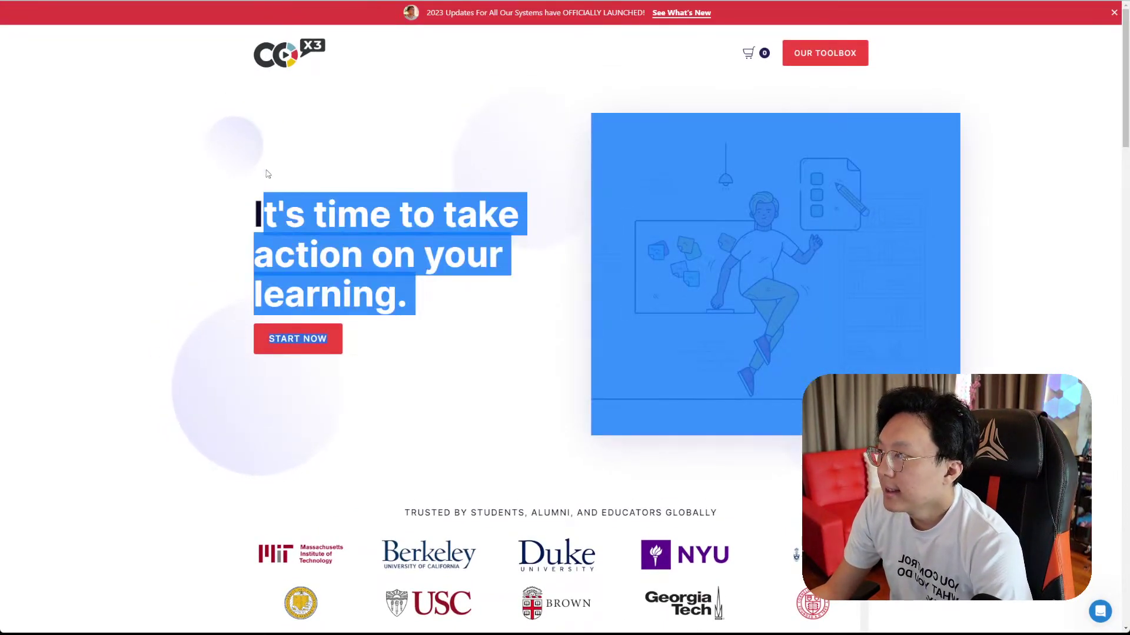
left_click(377, 346)
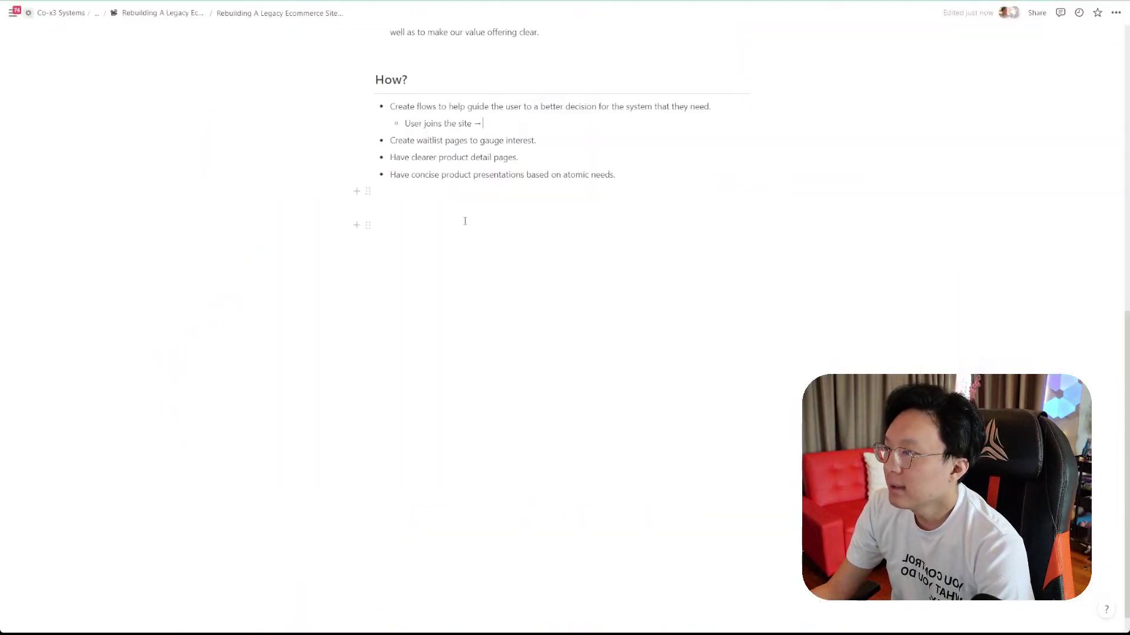
- Back in the Notion page, add the nested bullets "Header" and "Search Bar" under "User joins the site →"
scroll(488, 220, "up", 3)
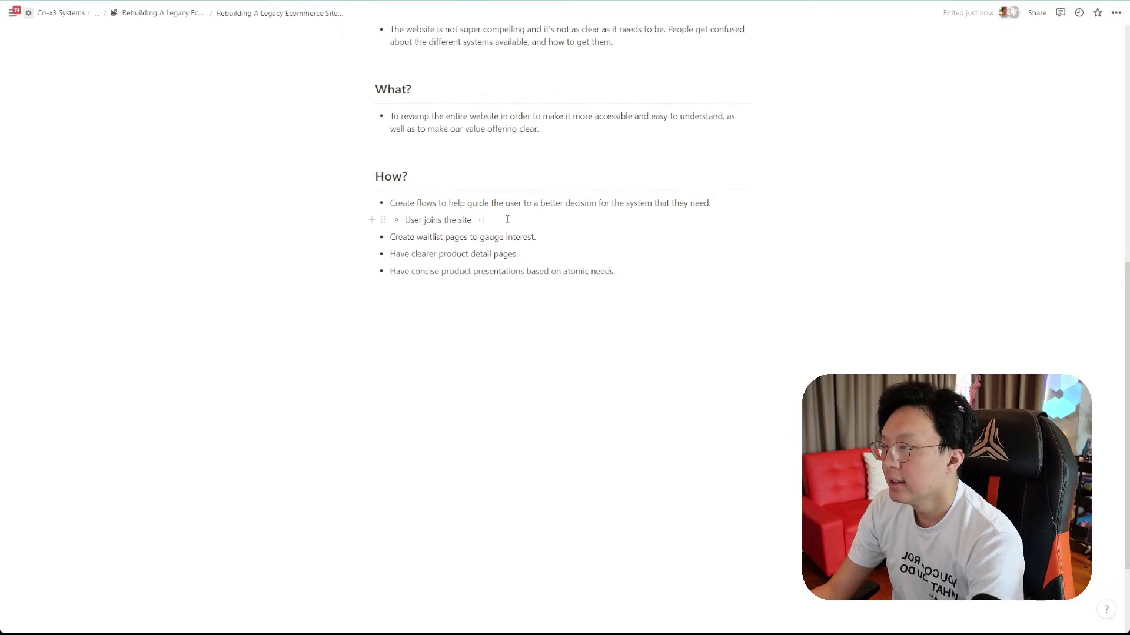
key("Return")
key("Tab")
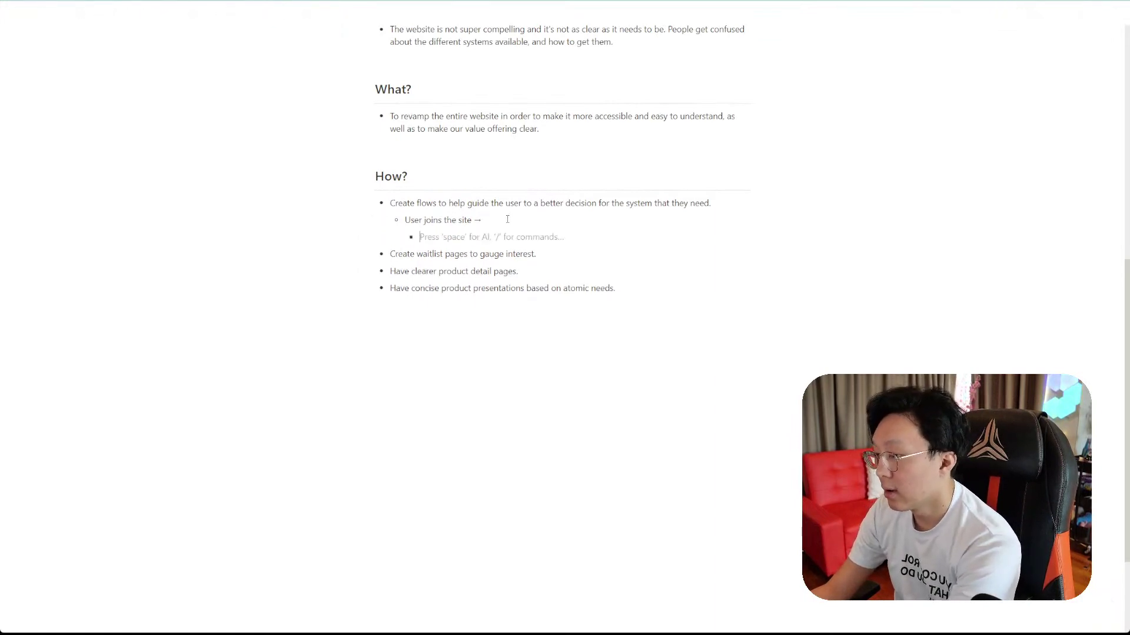
type("Header")
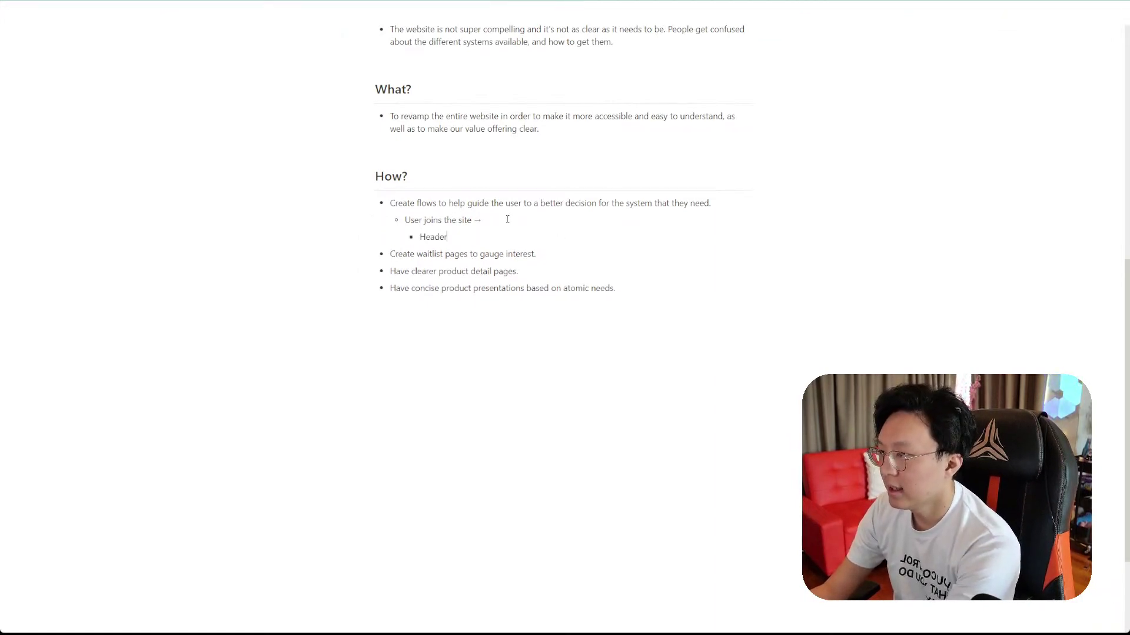
key("Return")
type("Search Bar")
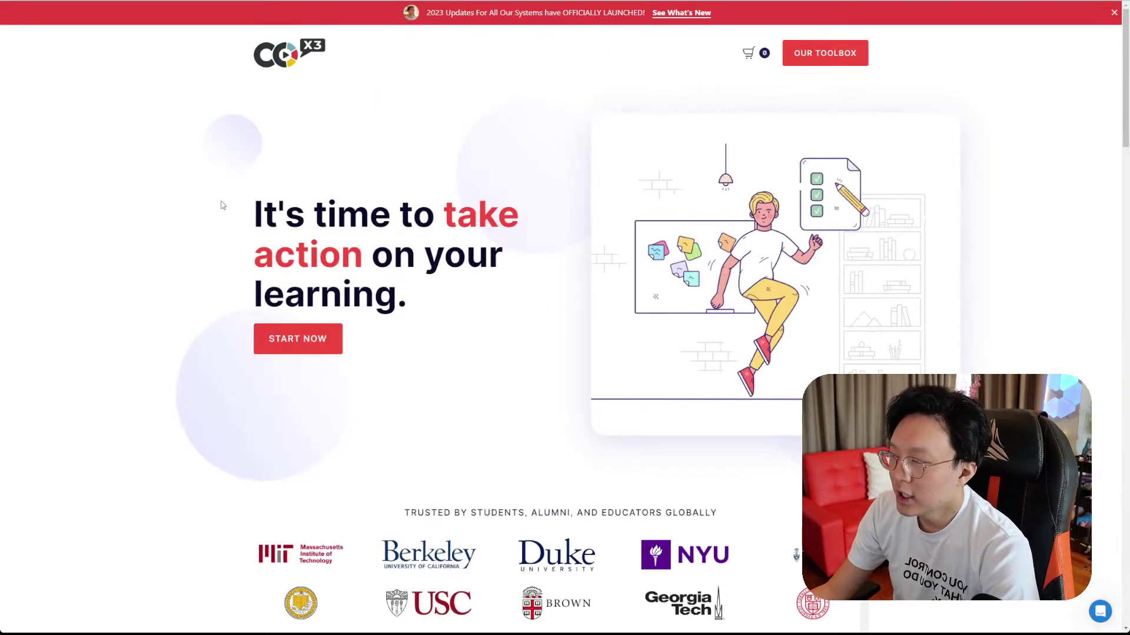
- Look over the heading and START NOW area on the Co-x3 home page as the place for a search bar
left_click_drag(222, 207, 471, 305)
left_click_drag(233, 197, 605, 418)
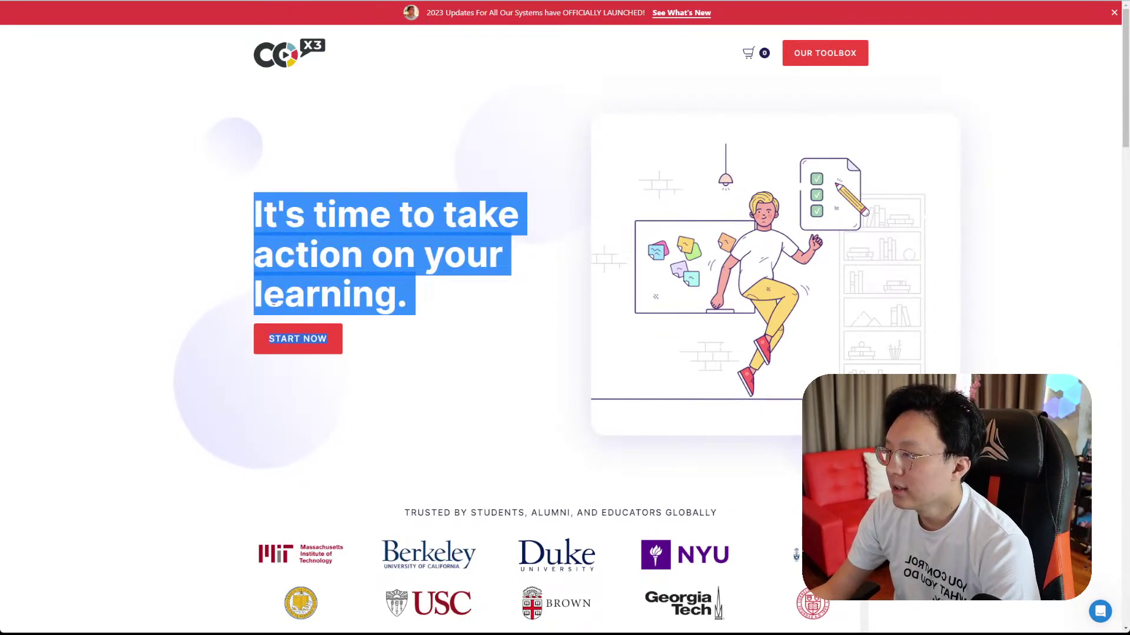
left_click(240, 316)
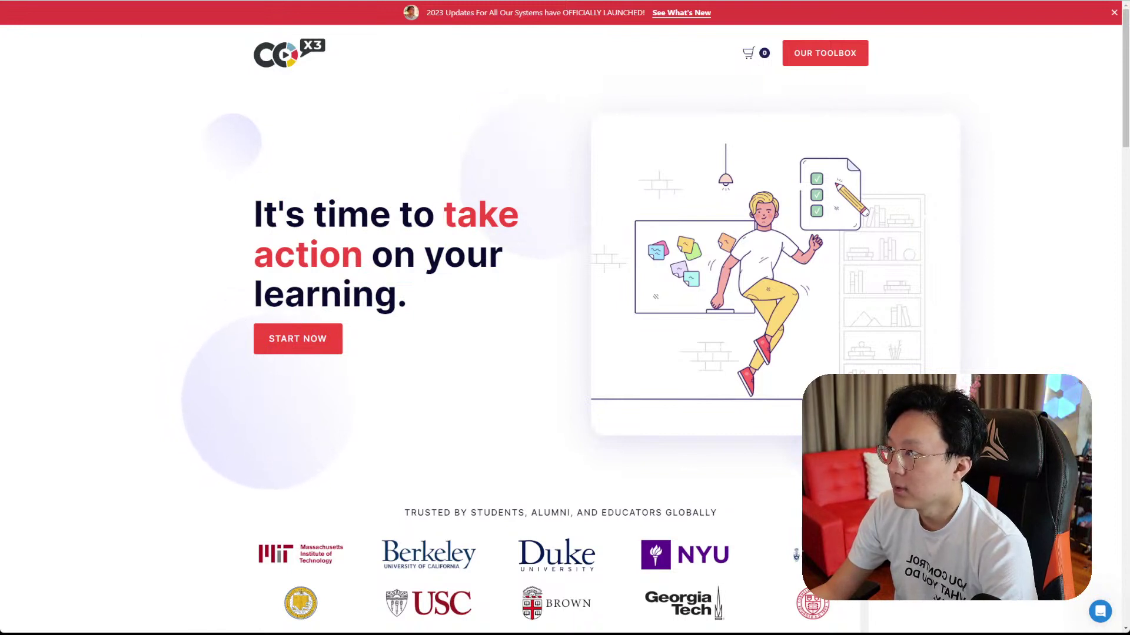
- Return to Notion and extend the Search Bar bullet with "(with auto-filled entries)"
key("alt+Tab")
type("(with autofi")
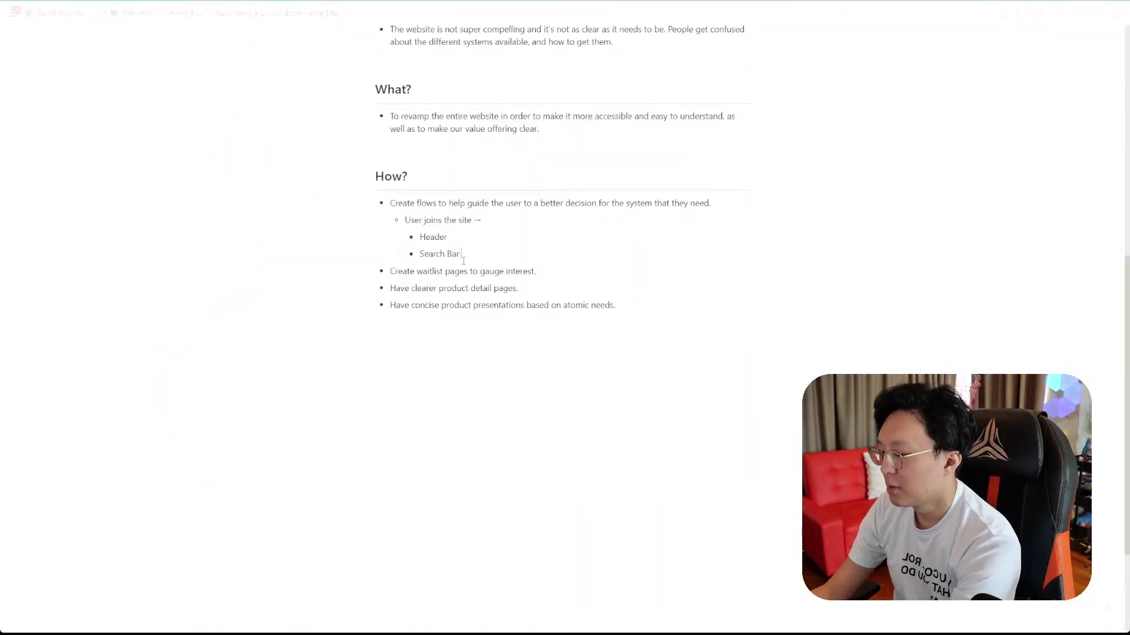
type("lled ent")
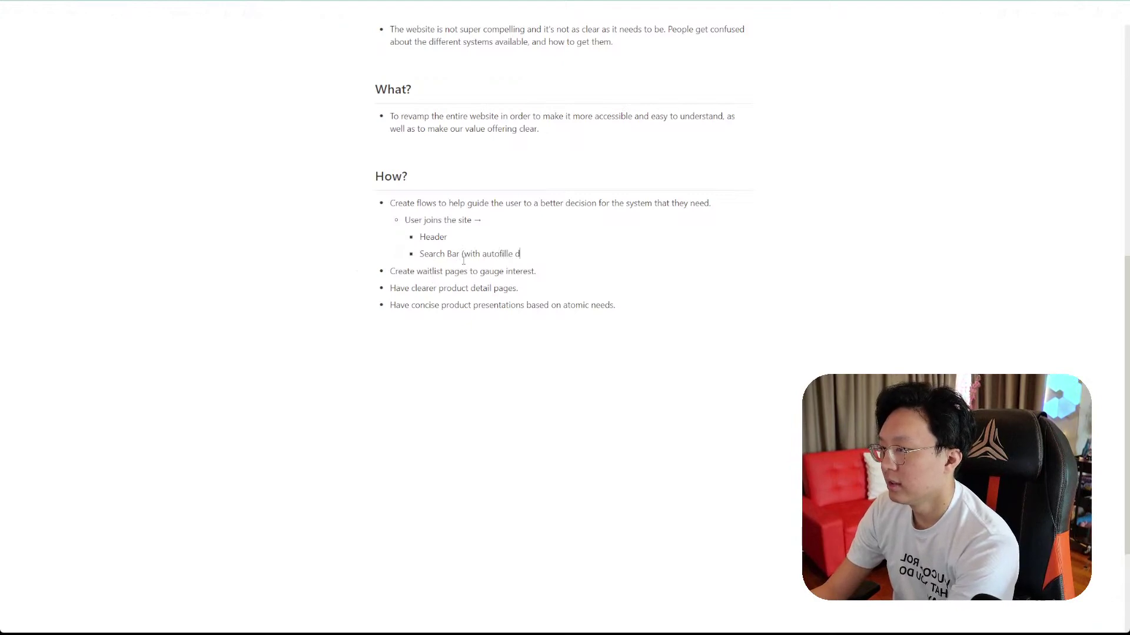
type("ries)")
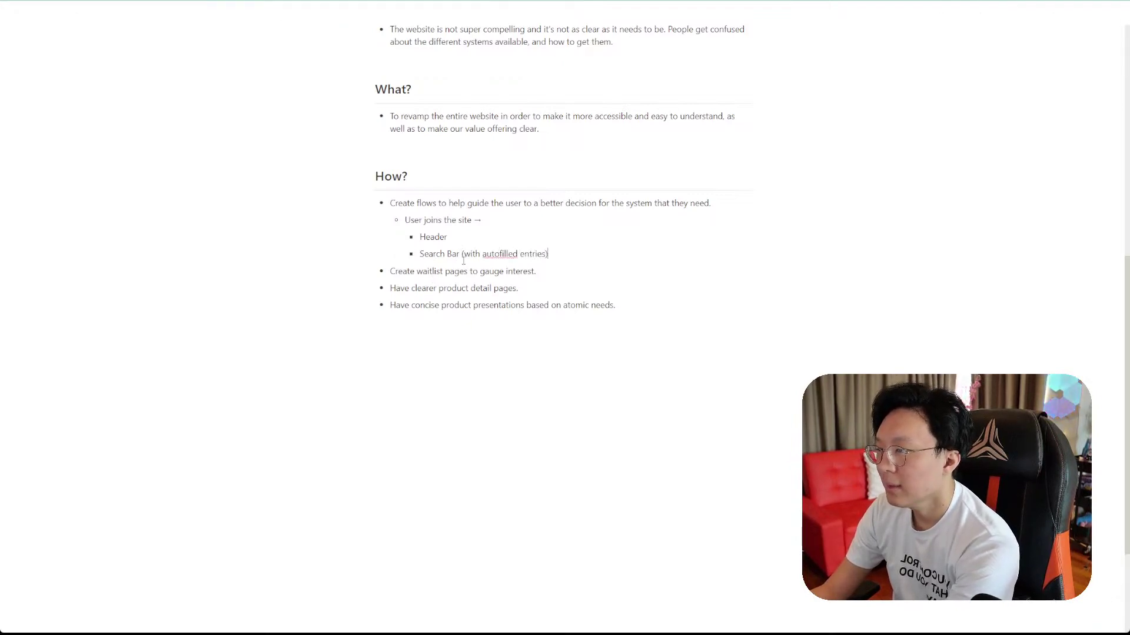
key("ctrl+Left")
key("ctrl+Left")
key("Right")
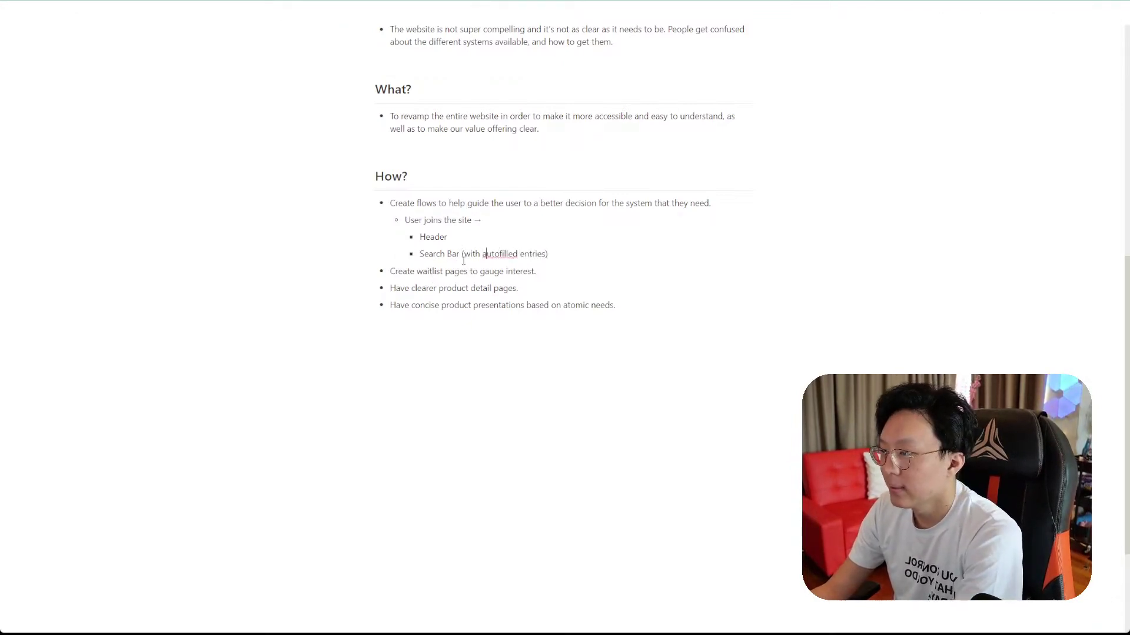
type("-")
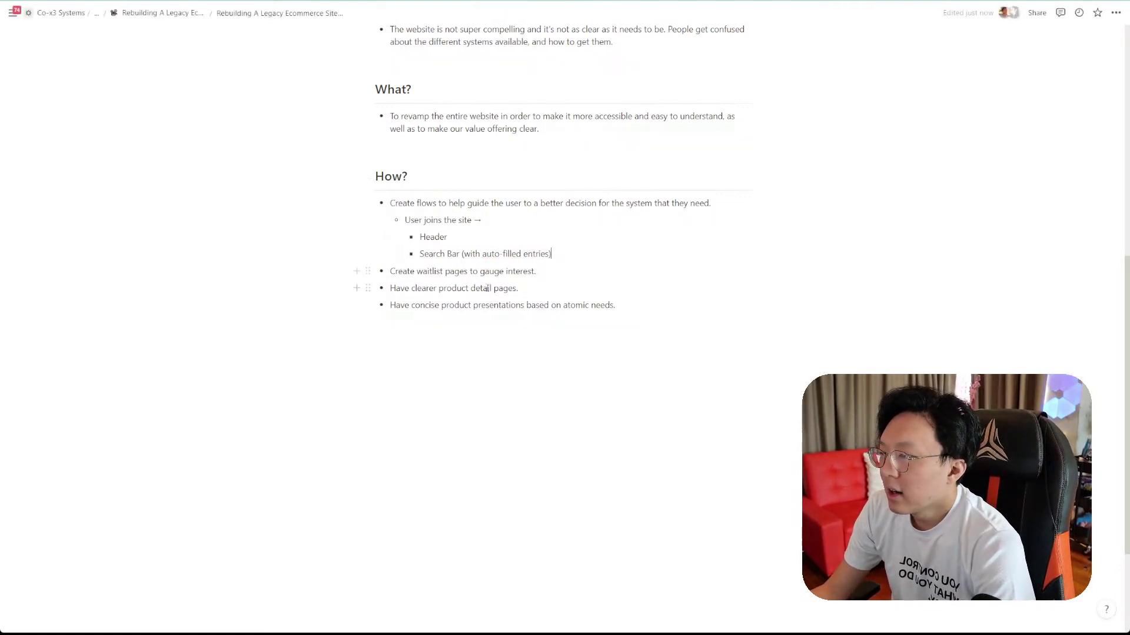
- Insert a blank line before the "Create waitlist pages" bullet and start a nested bullet under Search Bar
key("End")
key("Return")
key("Return")
key("Return")
key("Return")
key("Up")
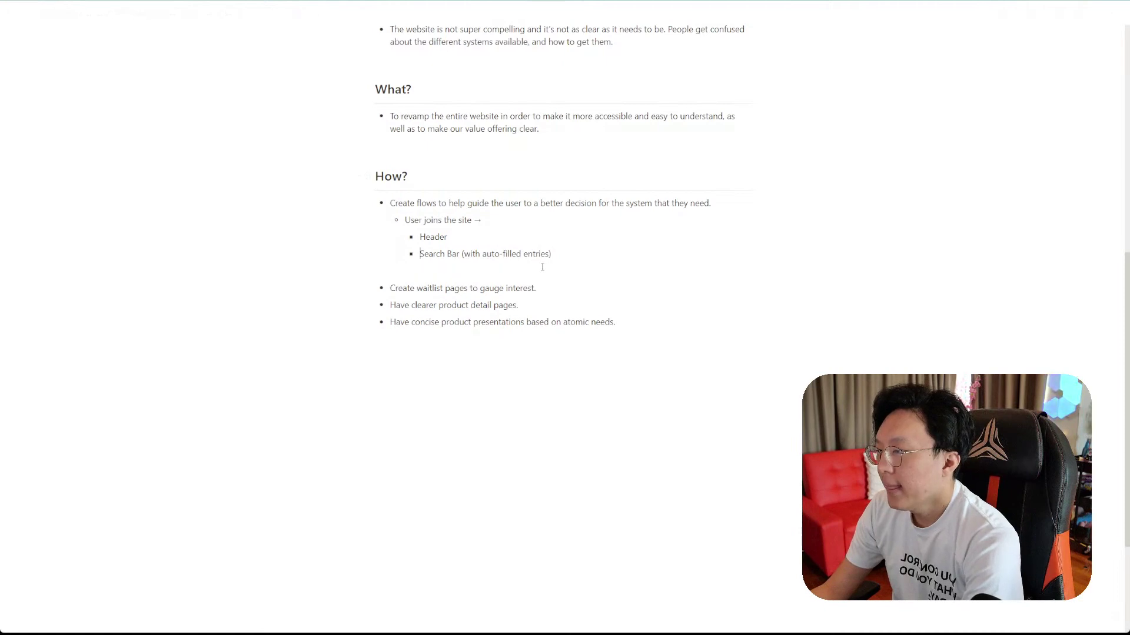
key("End")
key("Return")
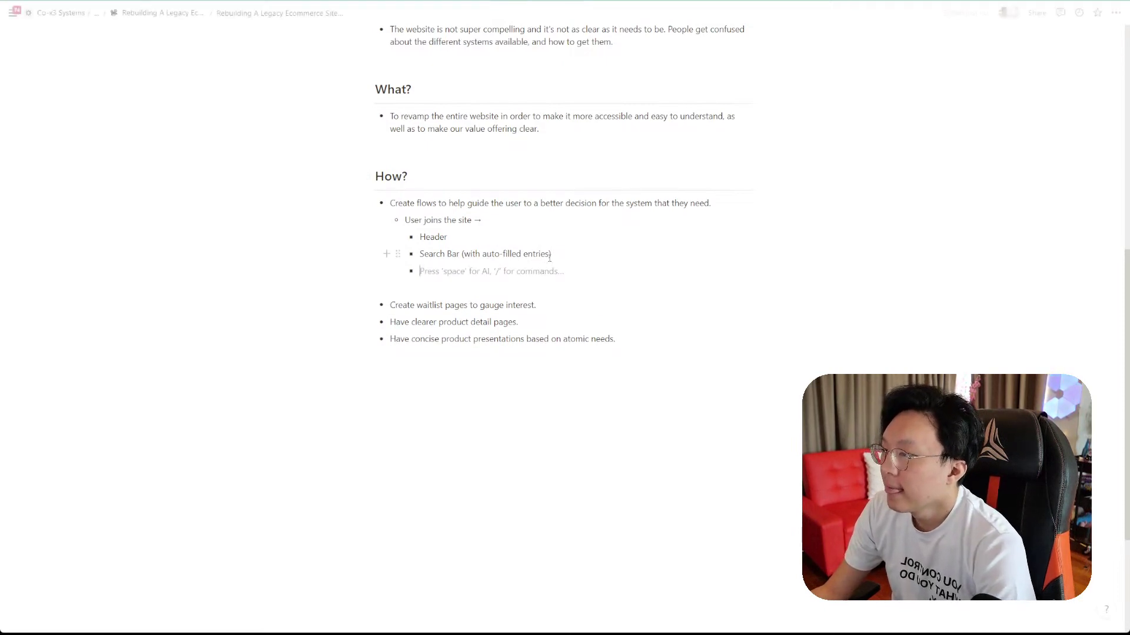
key("Tab")
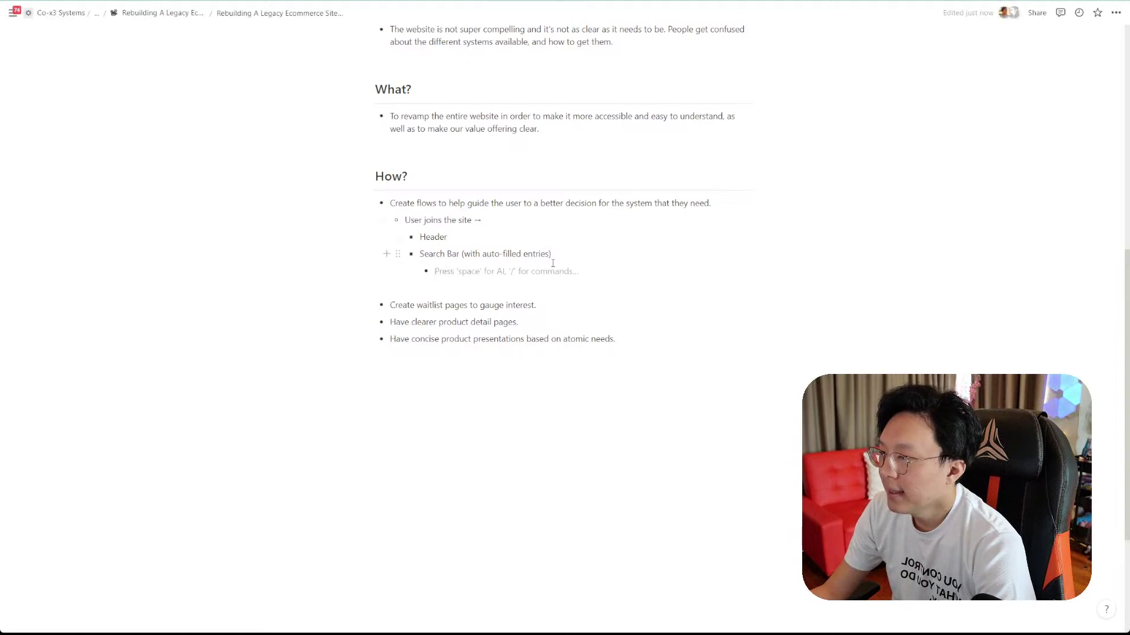
- Switch to the Co-x3 home page, look through its sections and return to its beginning
key("alt+Tab")
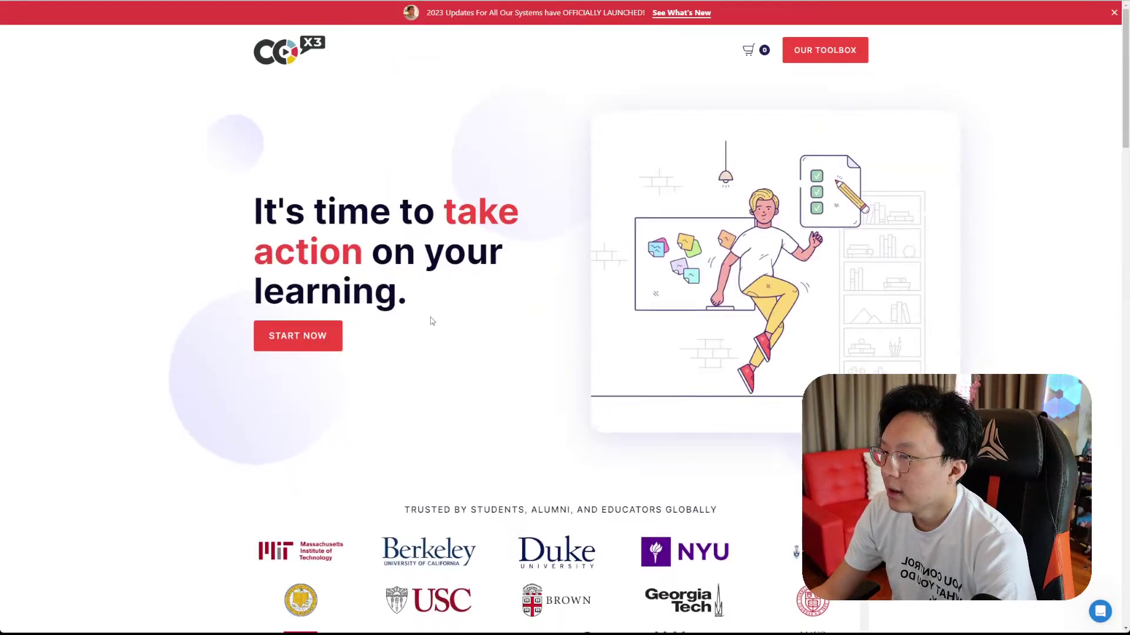
scroll(788, 371, "down", 7)
scroll(785, 371, "down", 8)
scroll(785, 372, "up", 15)
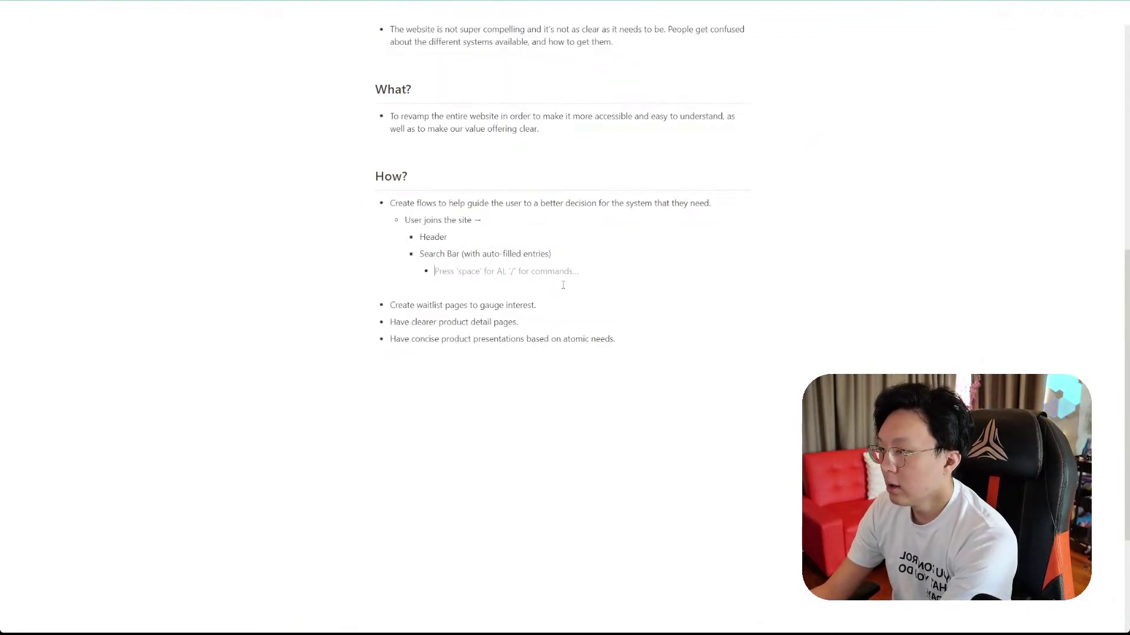
- In Notion, write "Opens up chatbot that gives recommendations based on key words" under Search Bar and start another bullet after it
type("Opens up ch")
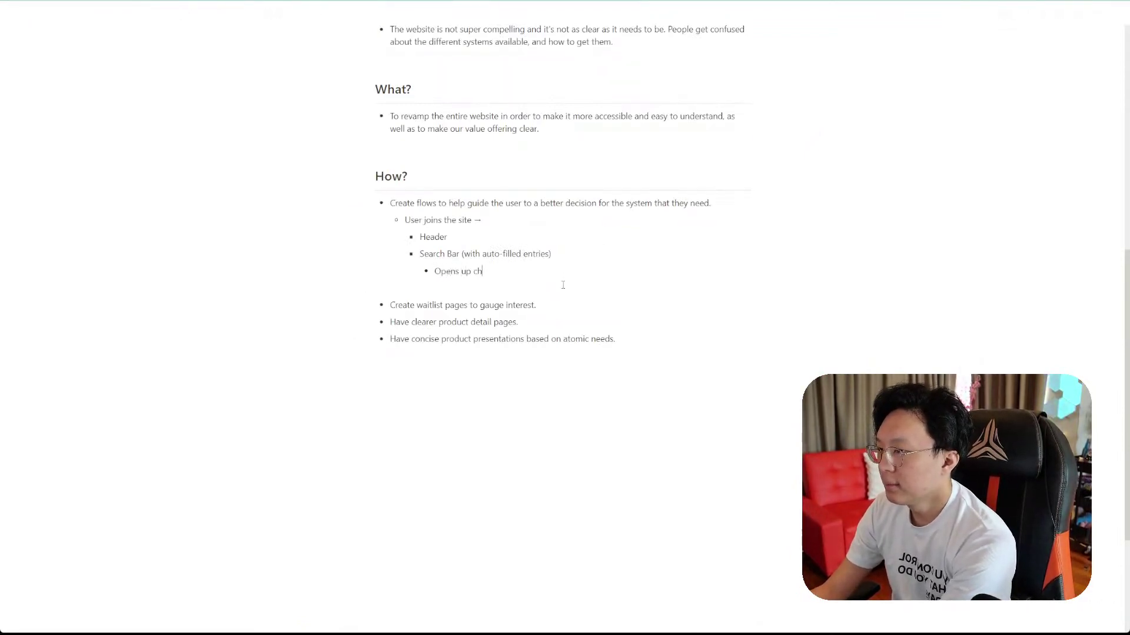
type("atbot that gives ")
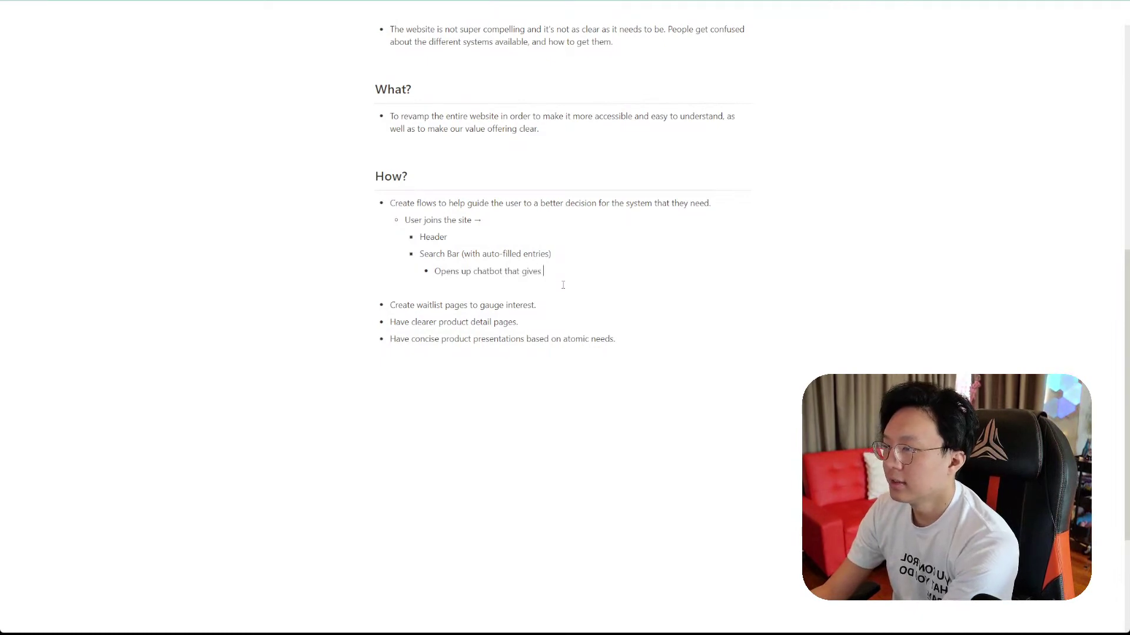
type("recommendations b")
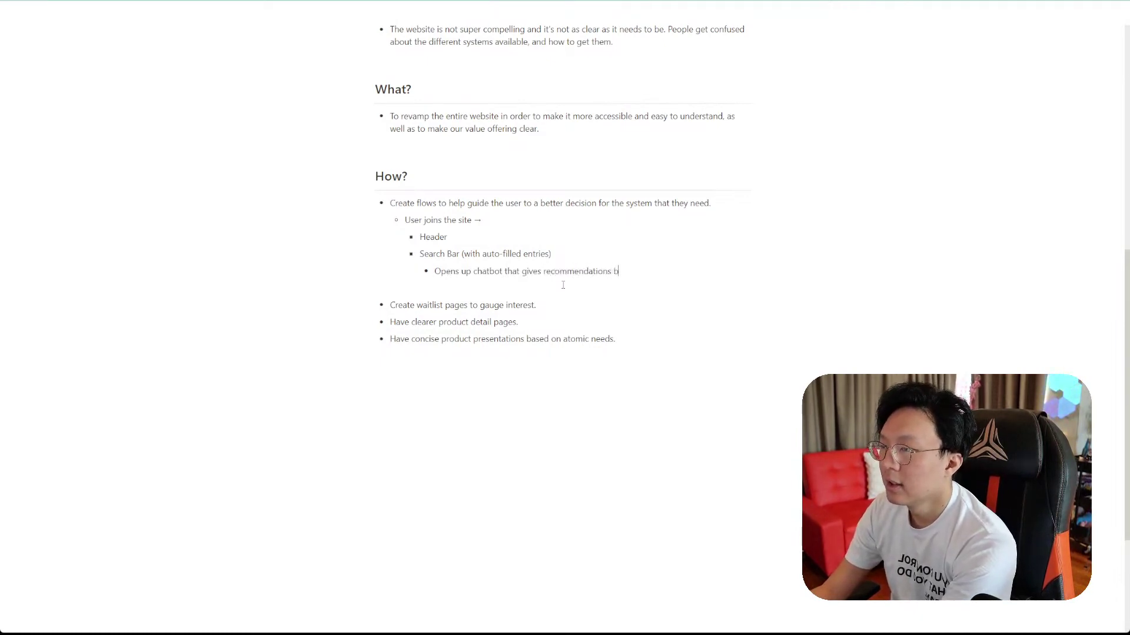
type("ased on key wor")
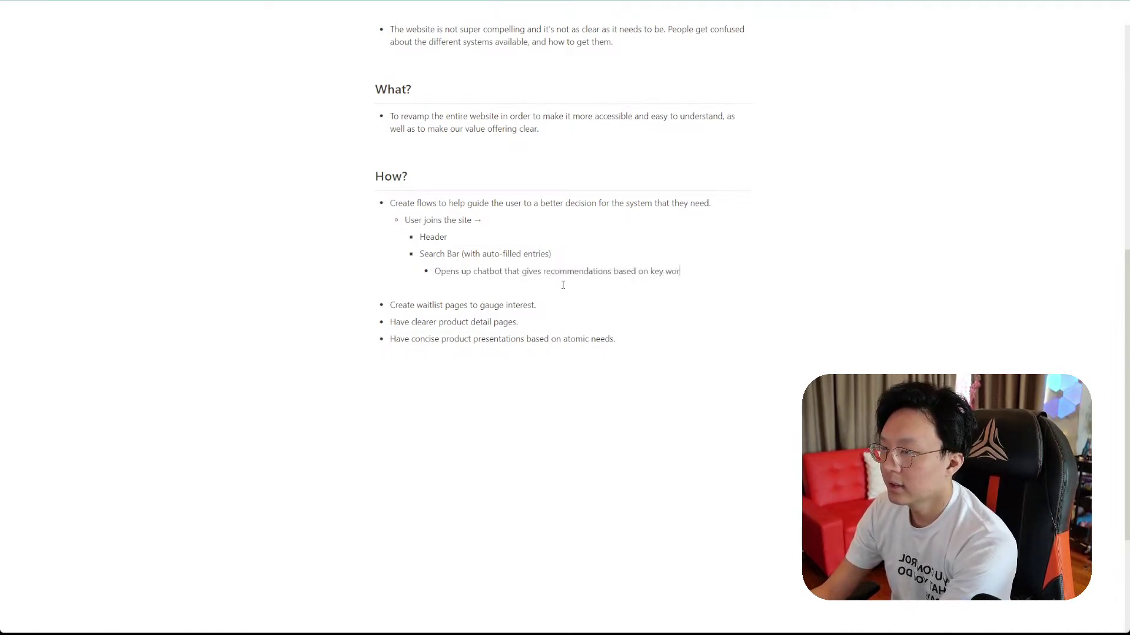
type("ds")
key("Return")
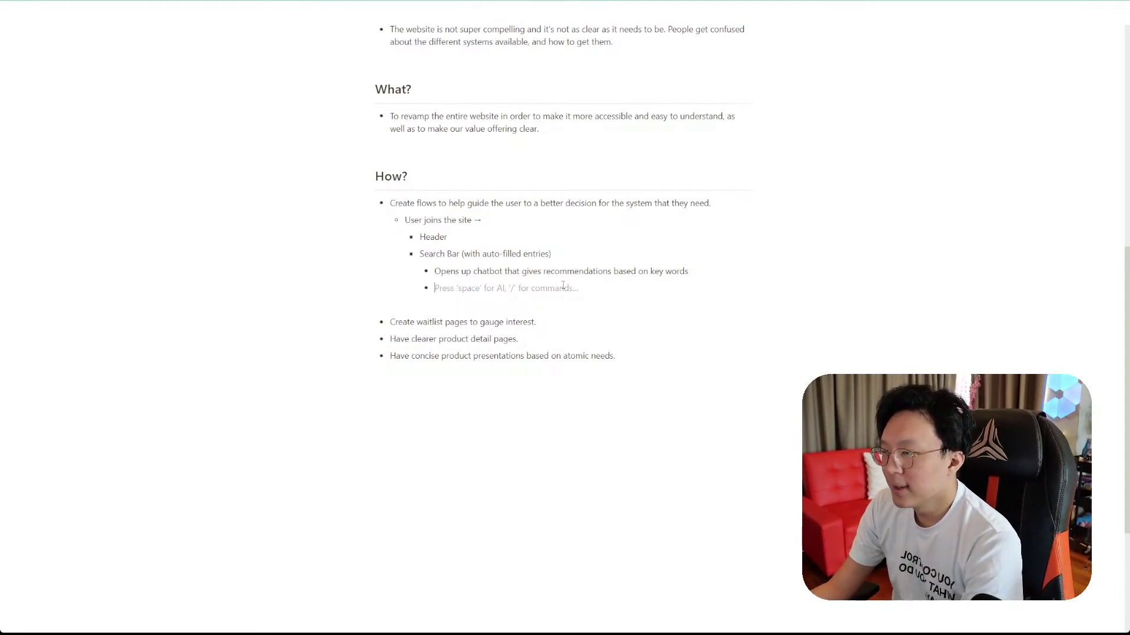
- Remove the arrow after "User joins the site" and nest a "Product Detail Page" bullet under the chatbot recommendations bullet
key("Tab")
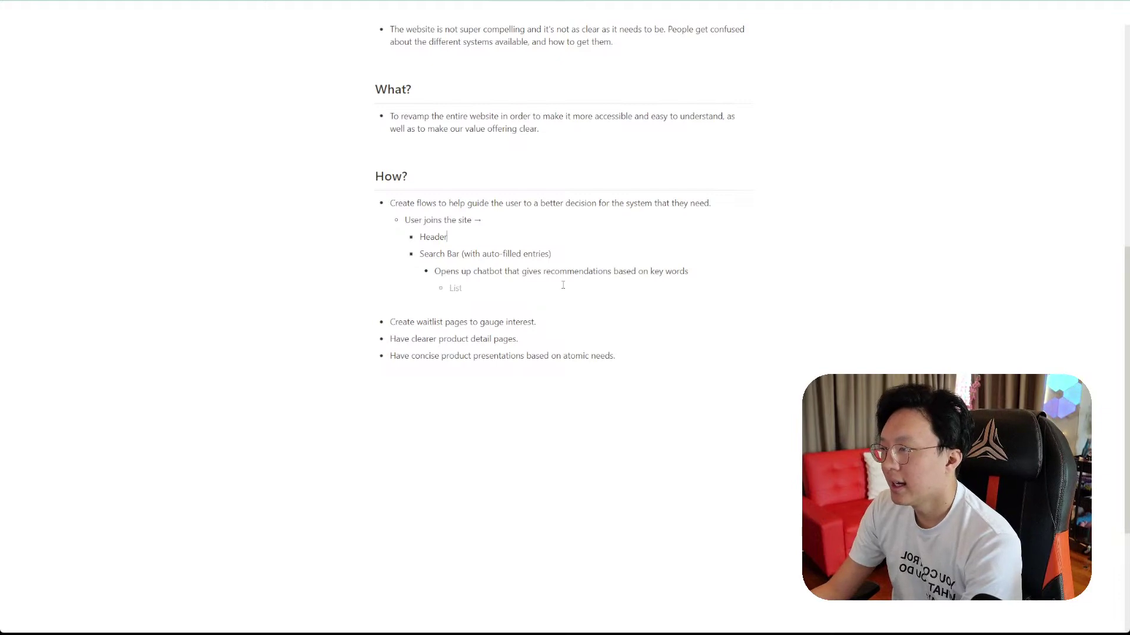
key("BackSpace")
key("BackSpace")
left_click(563, 286)
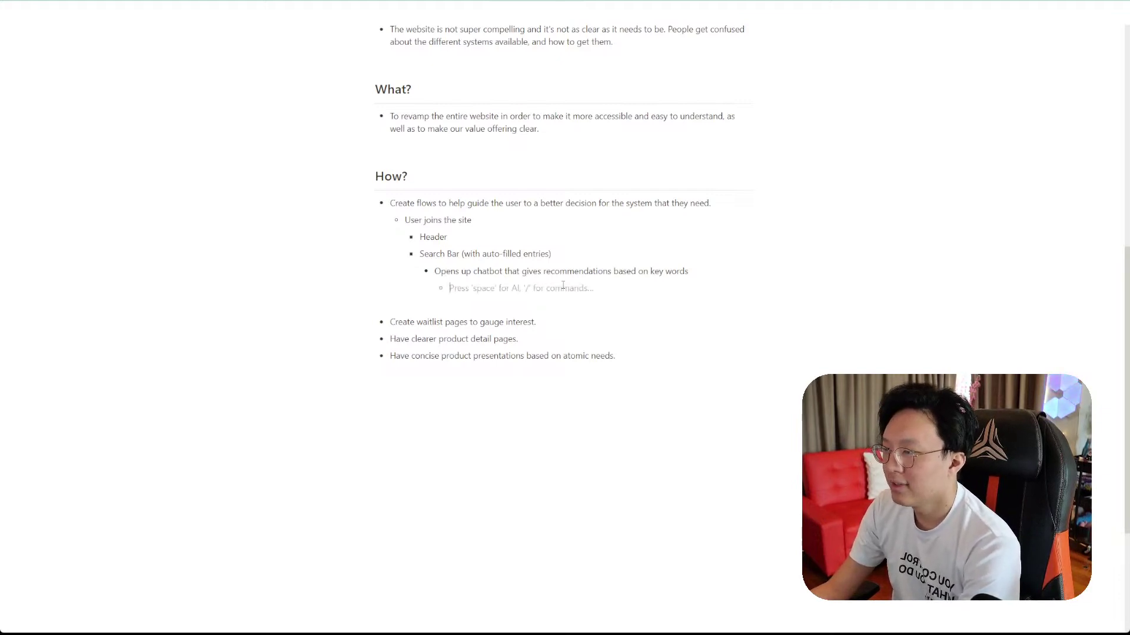
type("Prod")
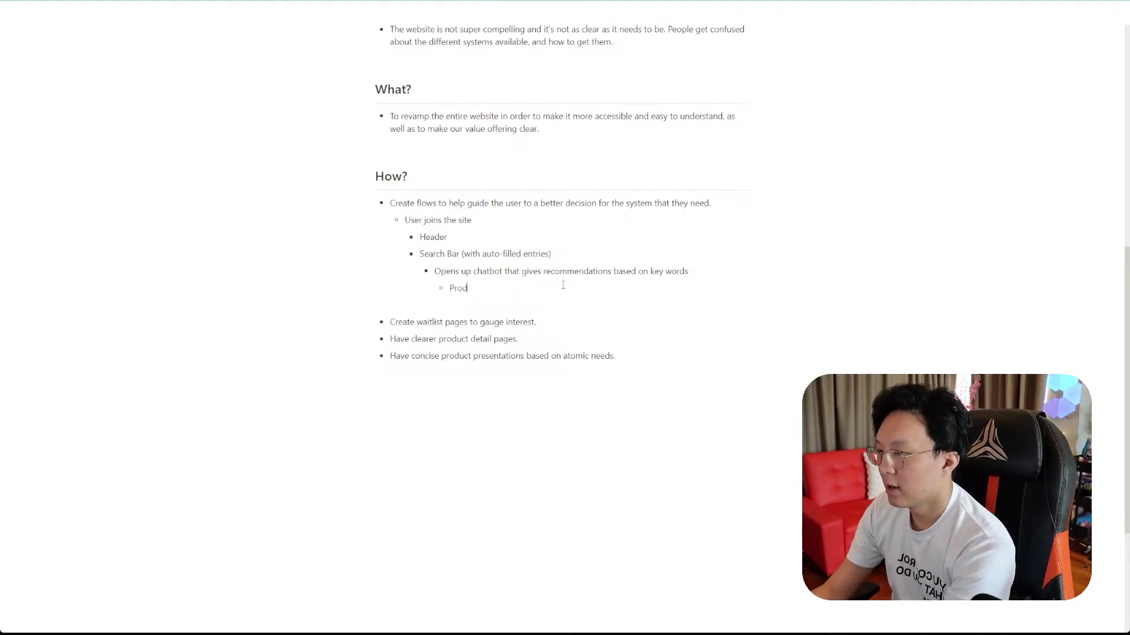
type("uct Detail Page")
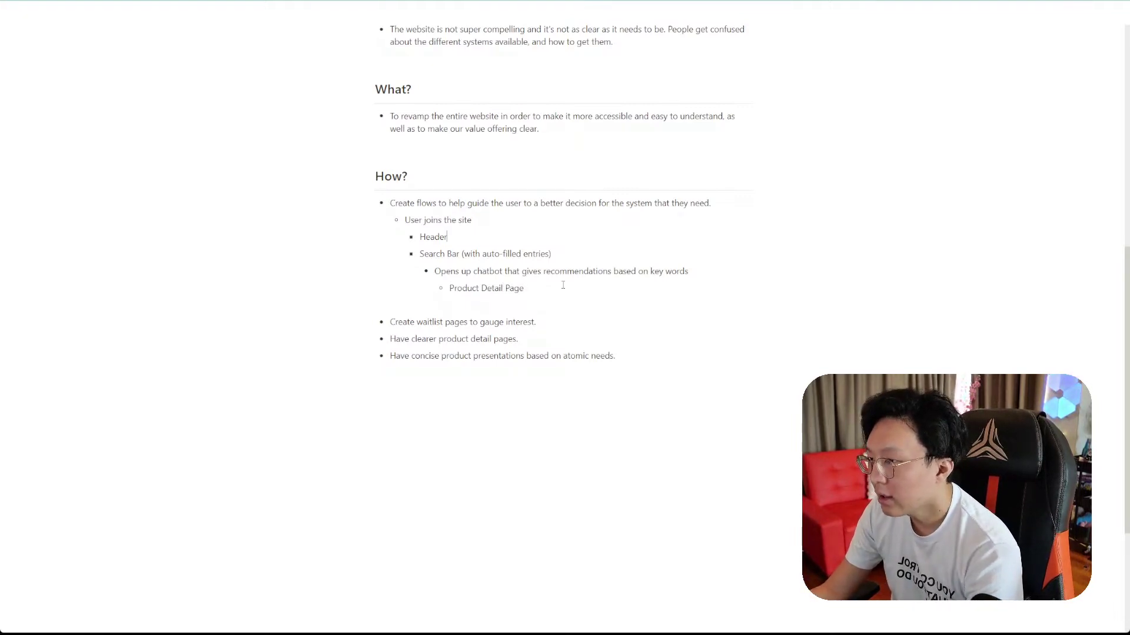
- Under Header, add a nested "Scroll Down" bullet with "Inventory List (categorized by what?)" nested beneath it
key("Return")
key("Tab")
type("Scroll Do")
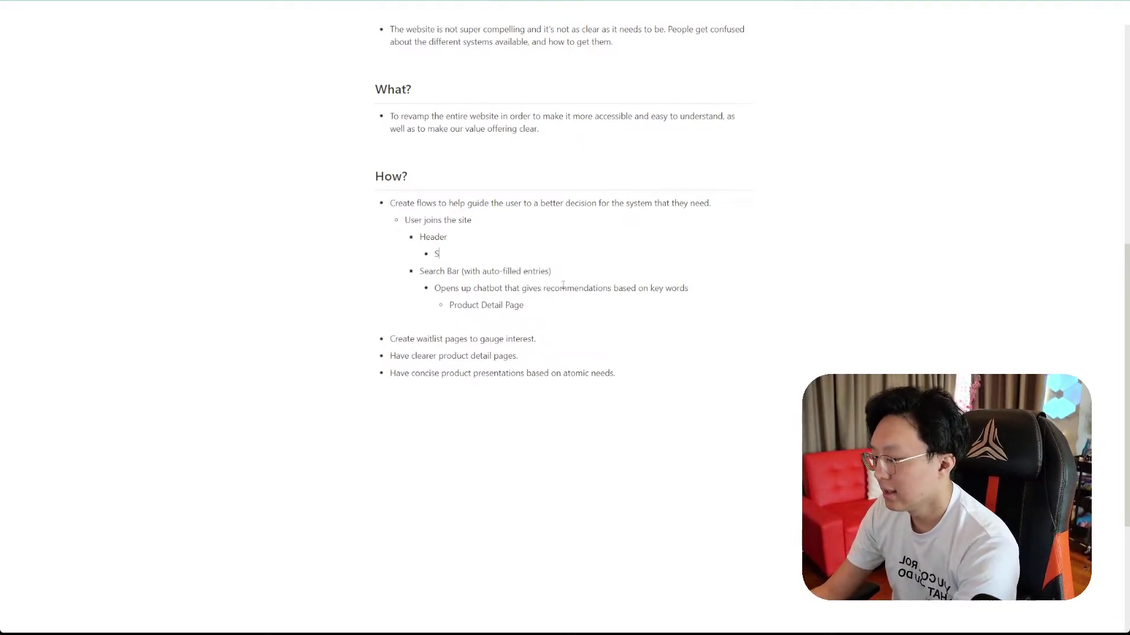
key("Return")
key("Tab")
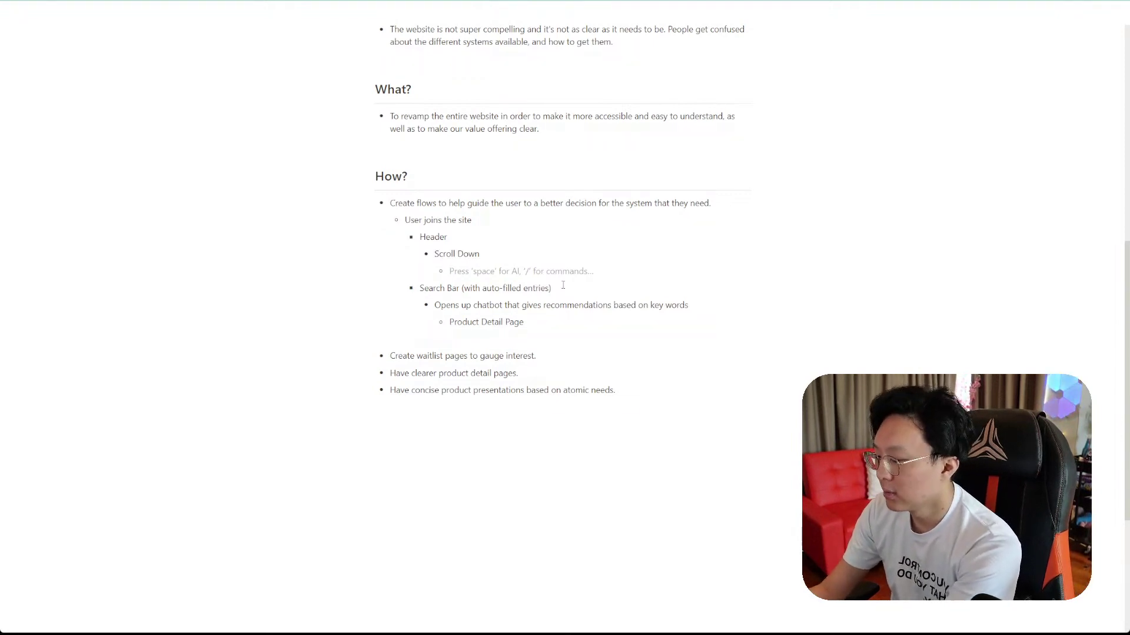
type("Inventory List")
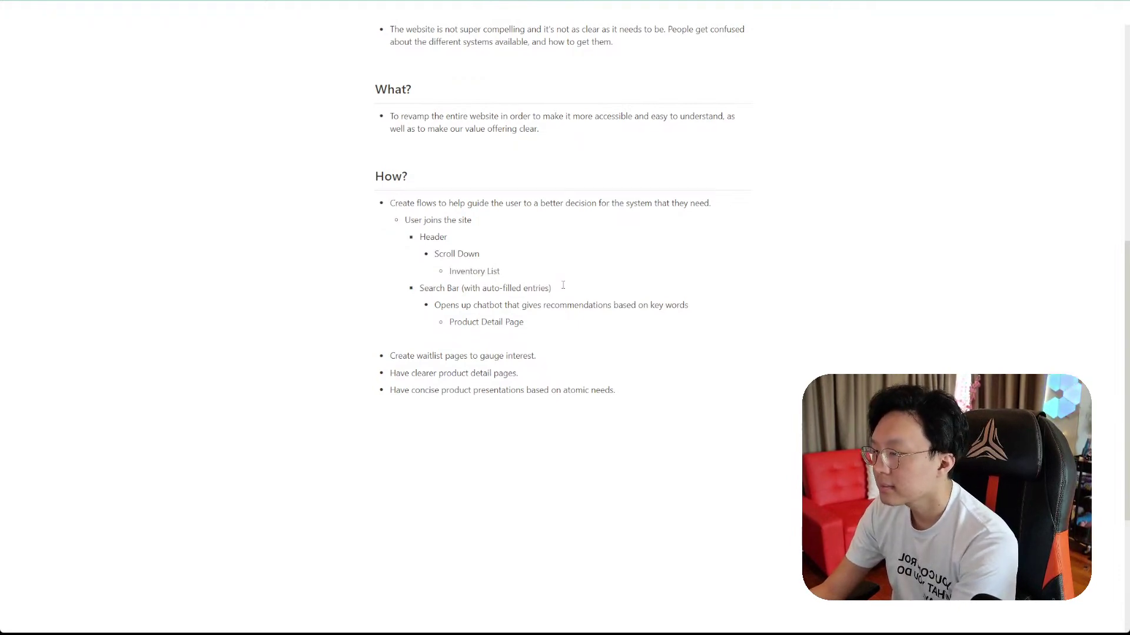
type(" (")
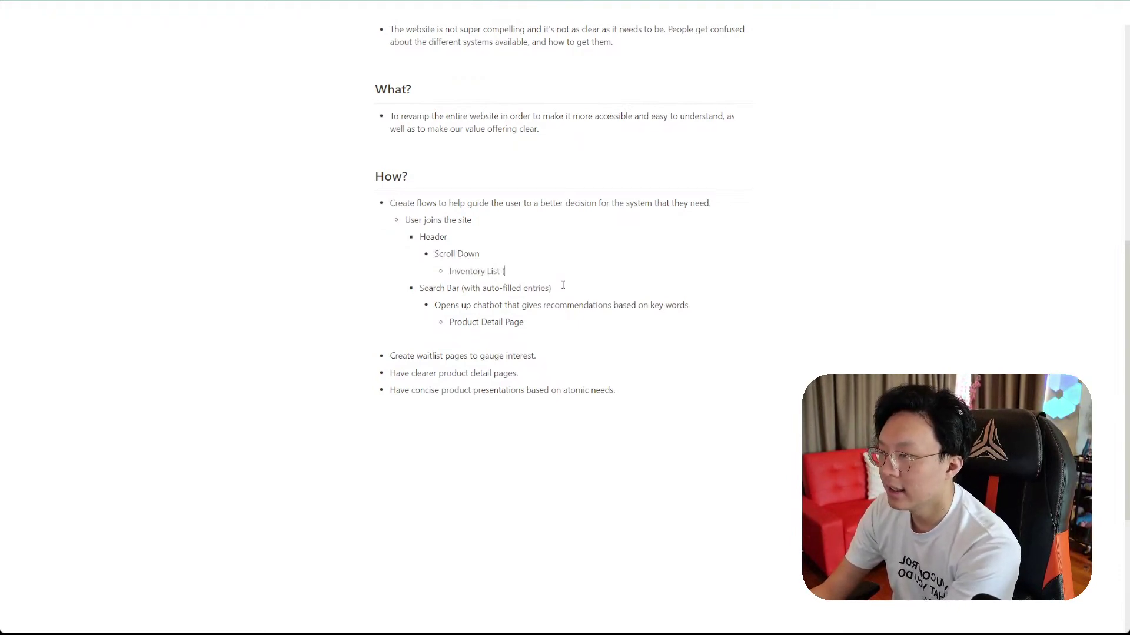
type("categorized by what?)")
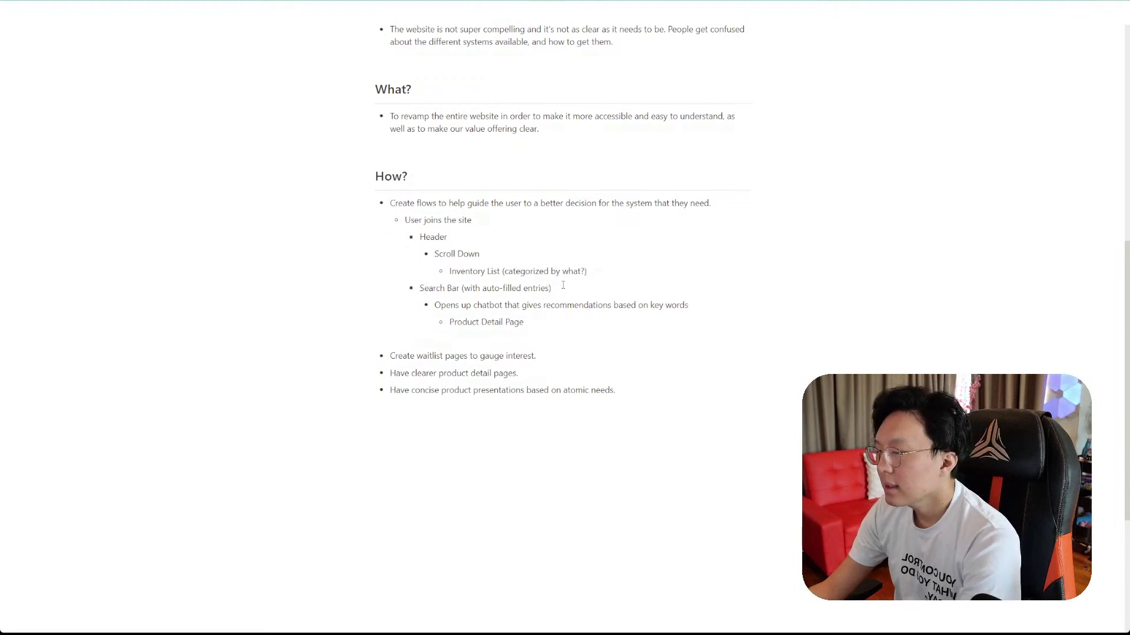
- Start a nested bullet under Inventory List and check the system categories on the Co-x3 home page before returning to Notion
key("Return")
key("Tab")
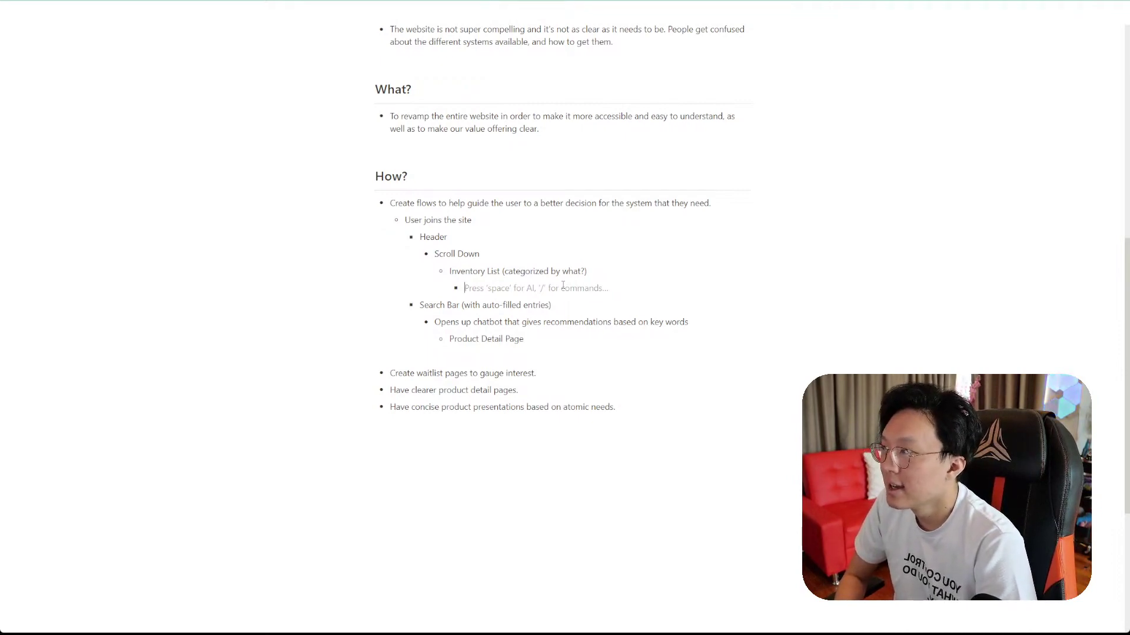
key("ctrl+Tab")
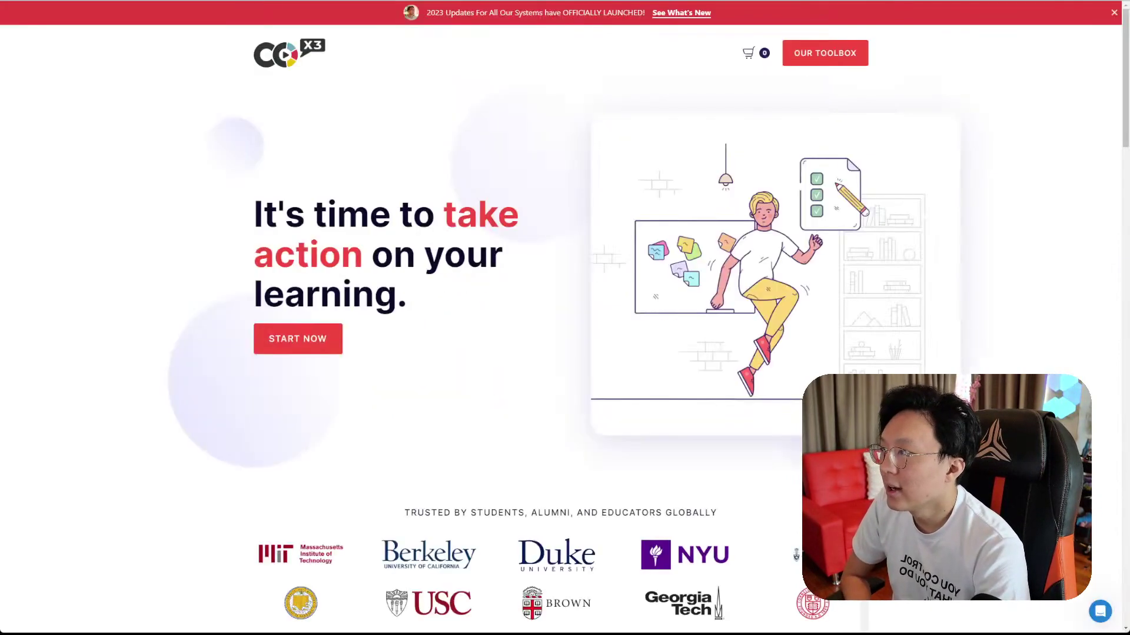
scroll(781, 257, "down", 15)
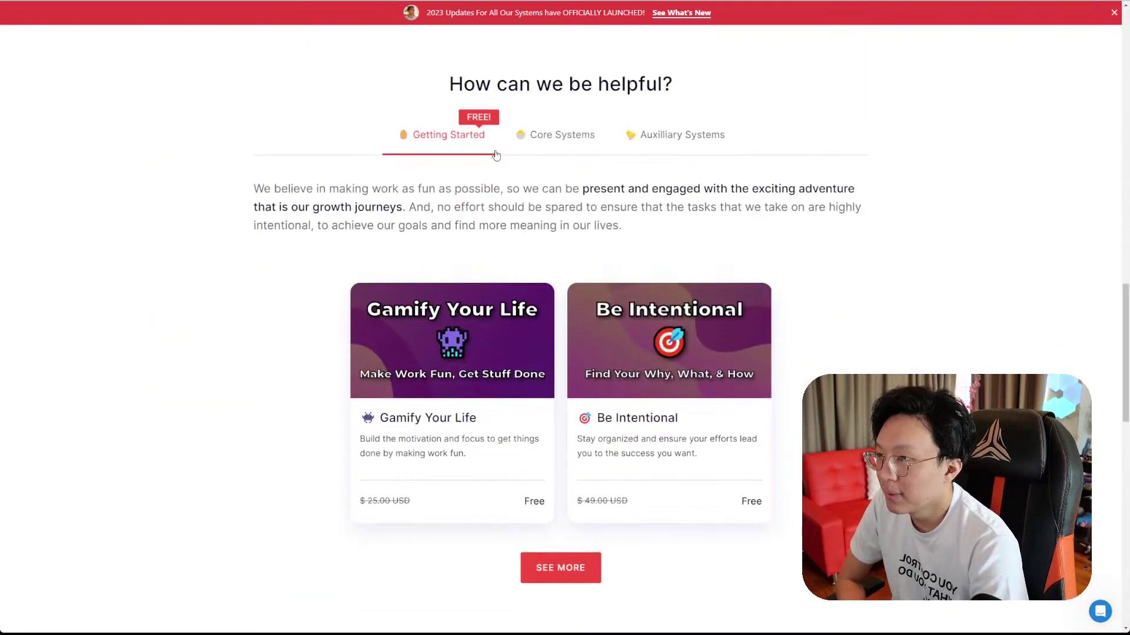
key("ctrl+Tab")
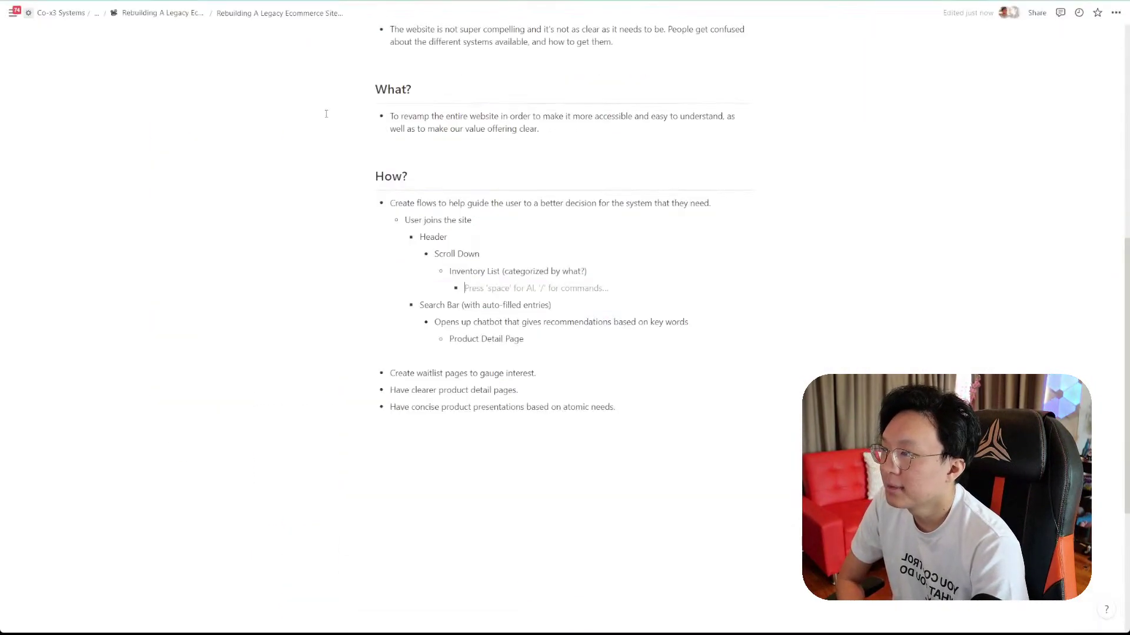
- Write "Option 1: Beginner, Intermediate, Advanced" under Inventory List and start another bullet after it
type("Option1")
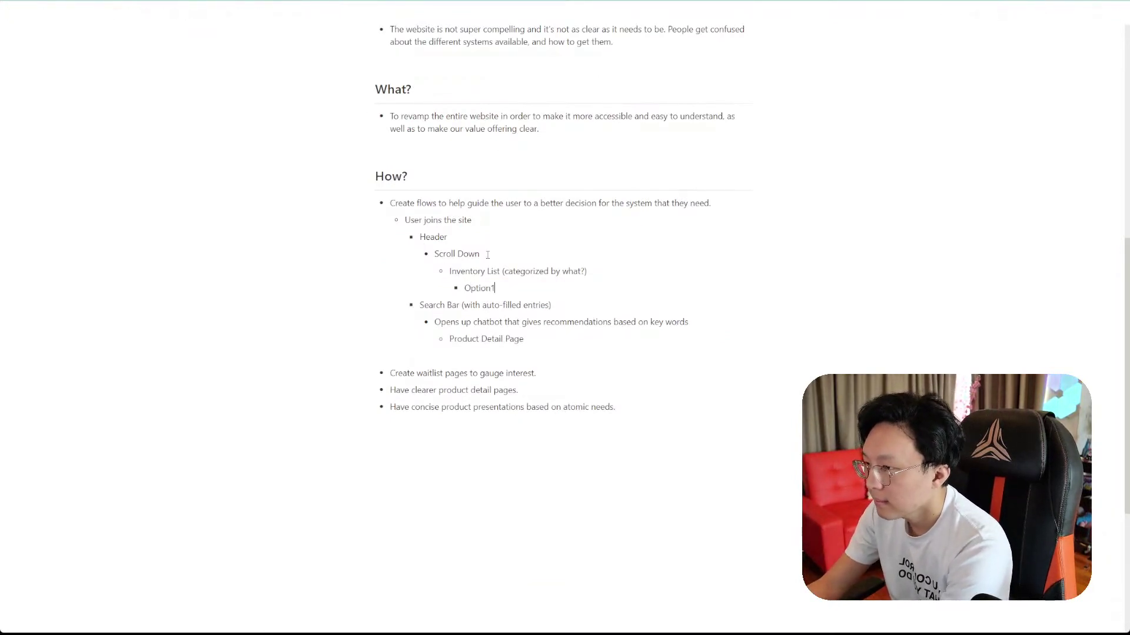
key("BackSpace")
type(" 1: Begin")
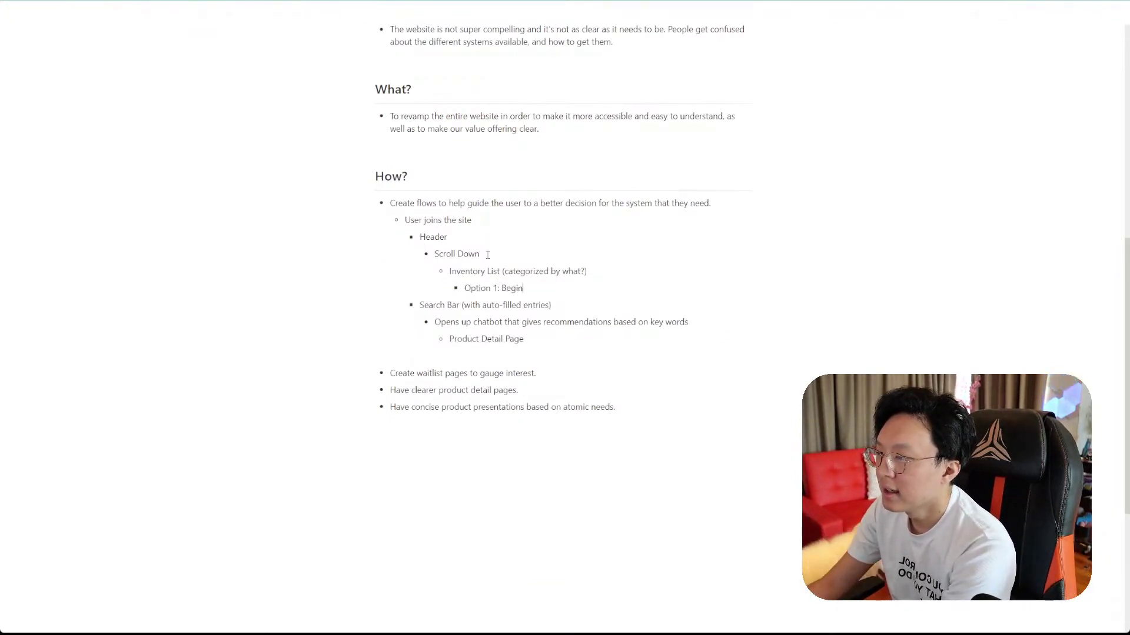
type("ner, Int")
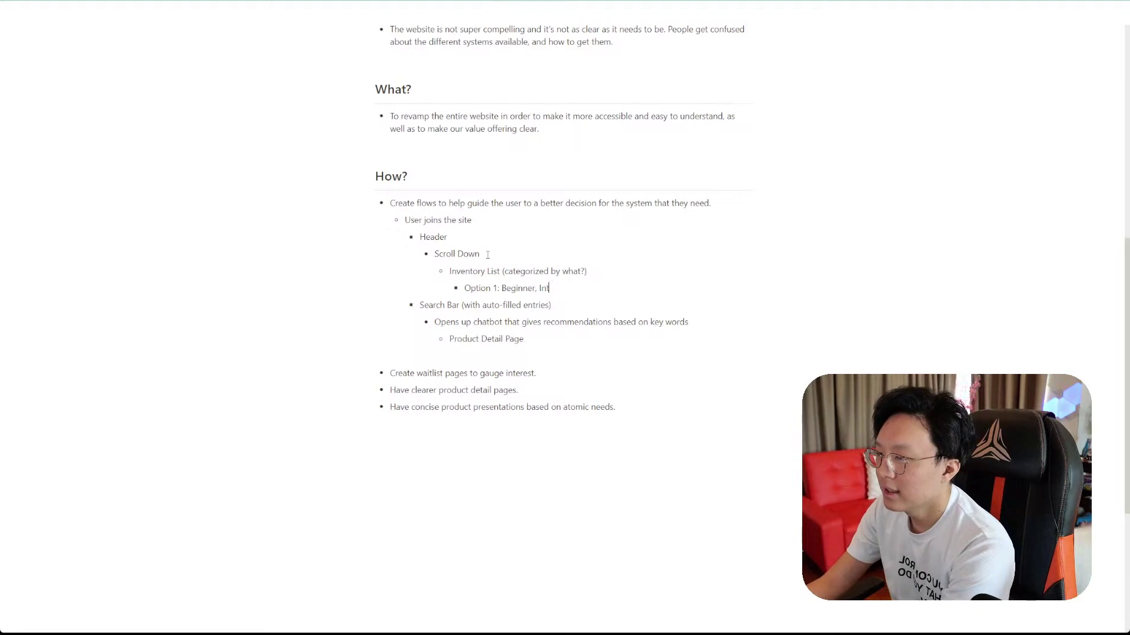
type("ermediate, Advance")
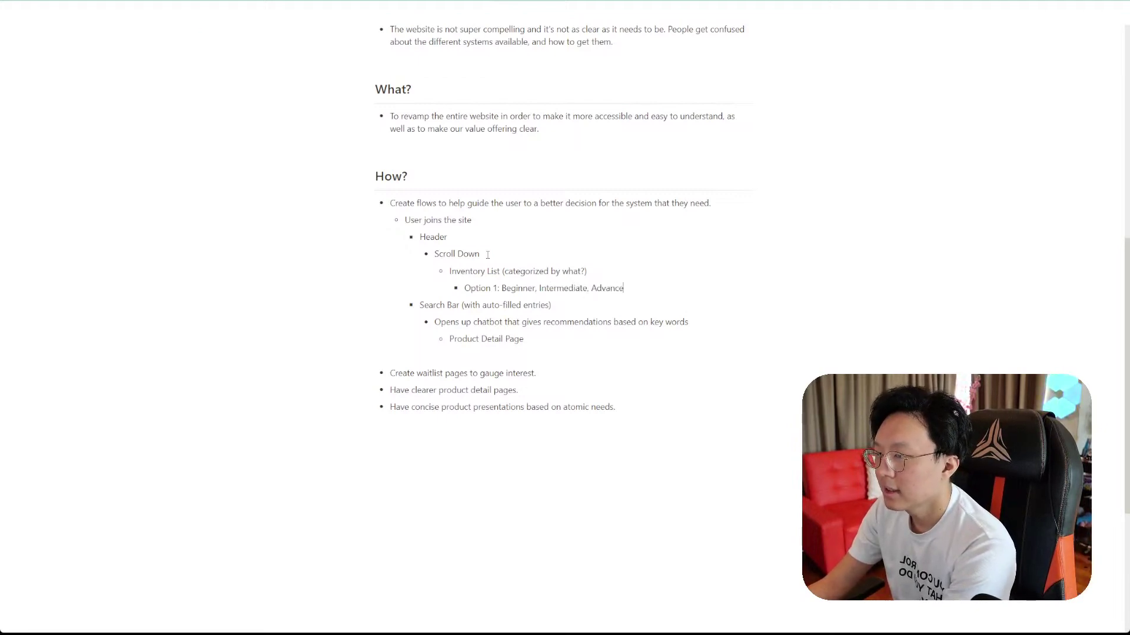
key("Return")
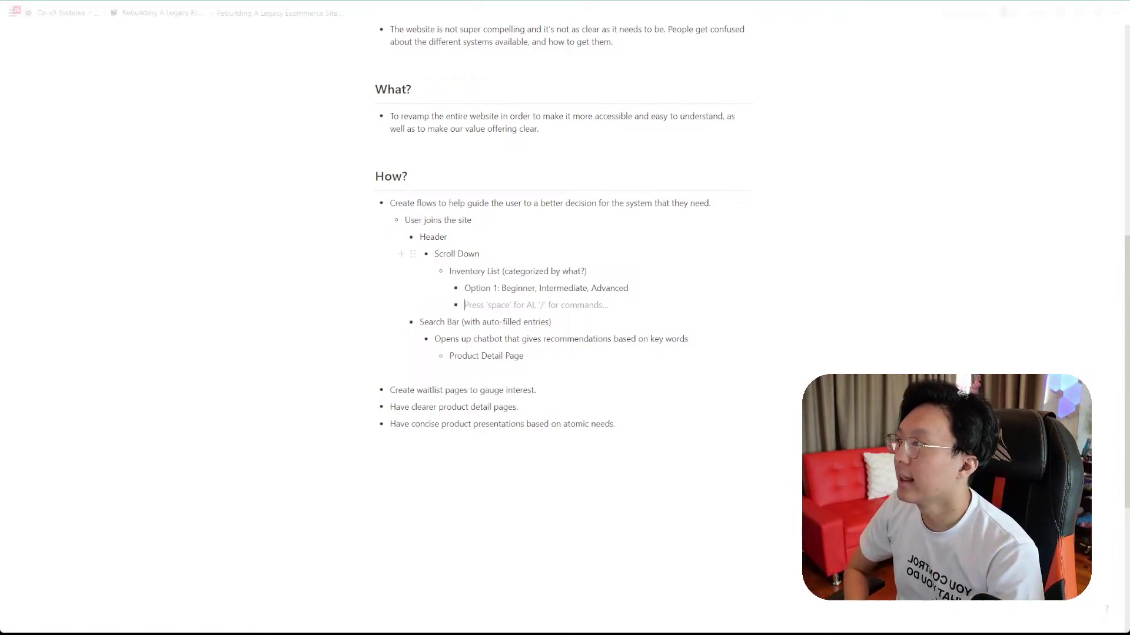
- Switch to the Co-x3 site, open its toolbox page and examine the Systems We Offer and Individual Components categories
left_click(815, 2)
middle_click(929, 263)
scroll(929, 263, "up", 20)
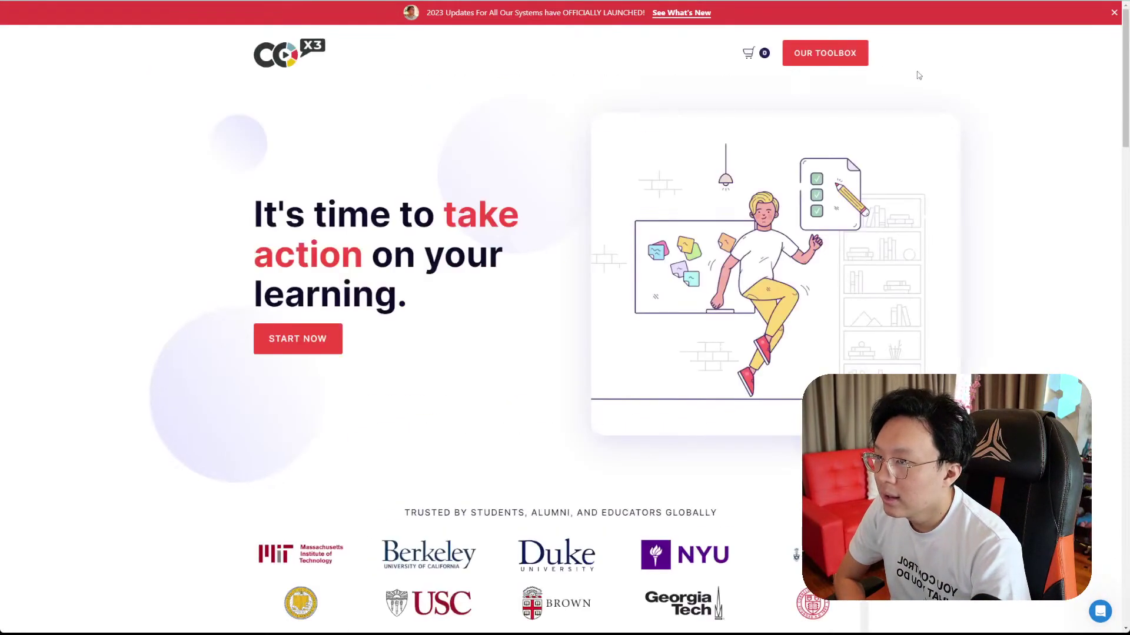
left_click(860, 54)
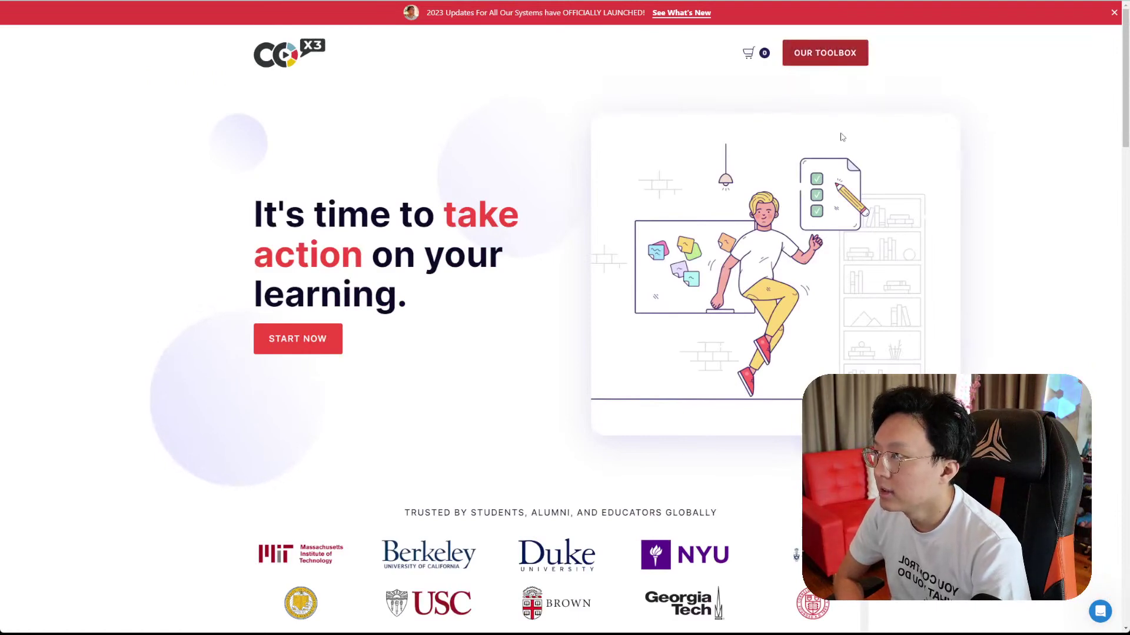
scroll(852, 199, "down", 4)
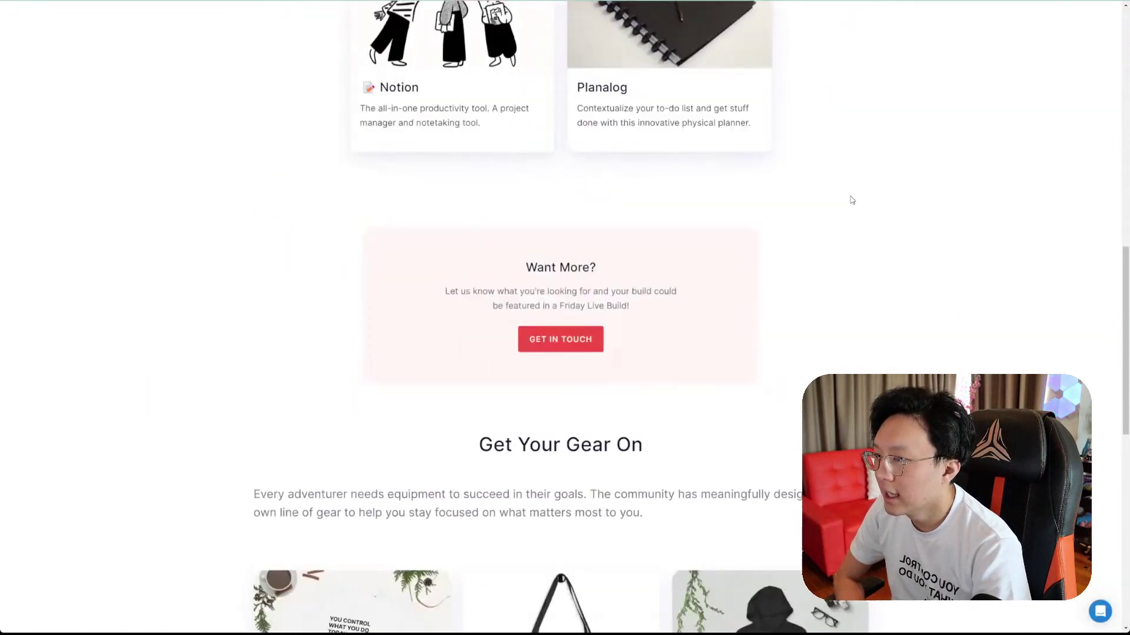
scroll(852, 199, "up", 6)
left_click(541, 141)
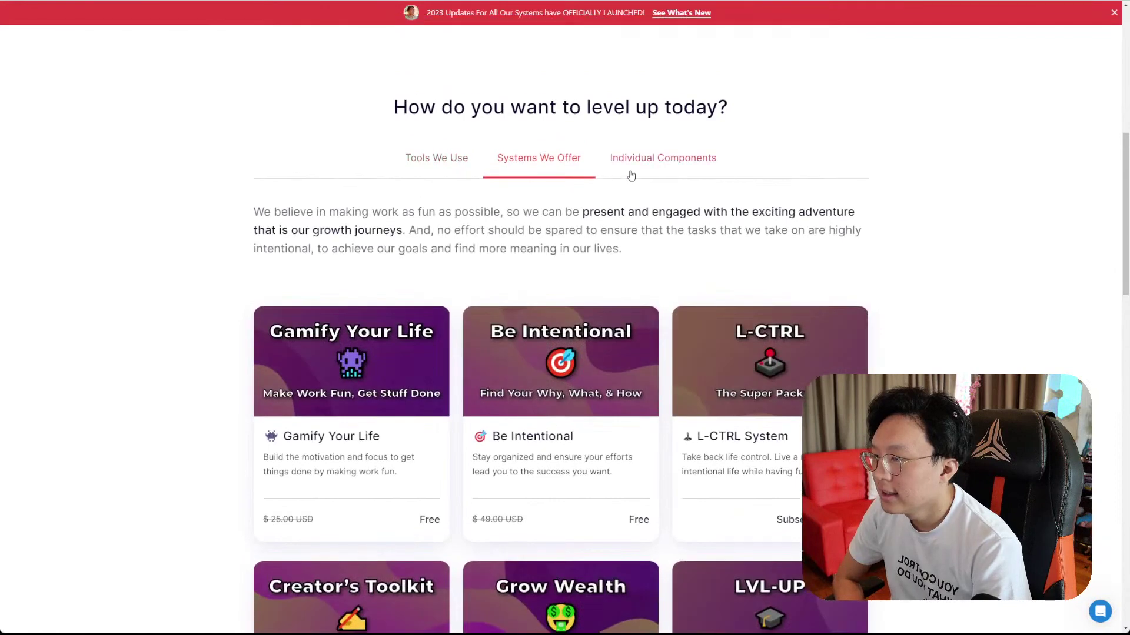
left_click(627, 170)
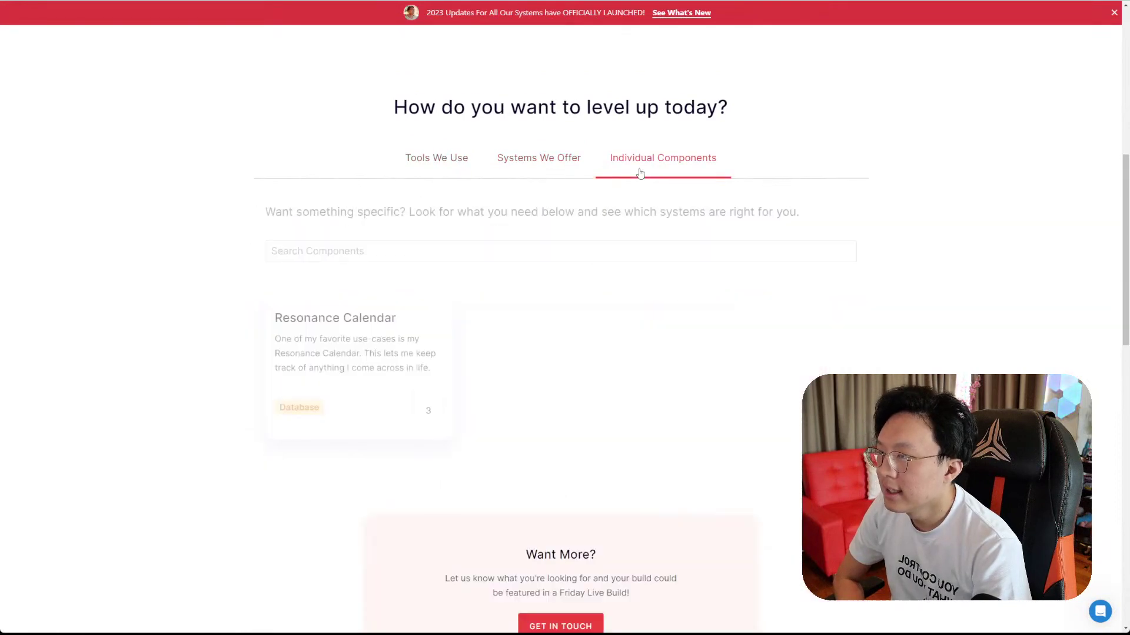
left_click(532, 159)
- Return to Notion and begin the second bullet under Inventory List with "Option 2: Functionality ("
key("alt+Tab")
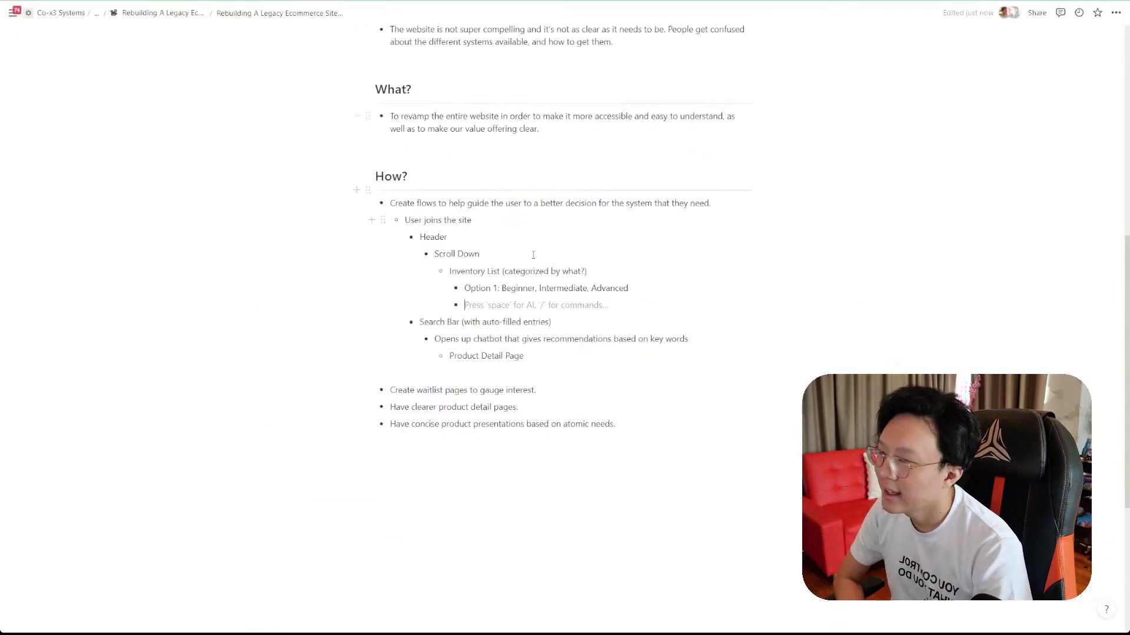
type("Optio")
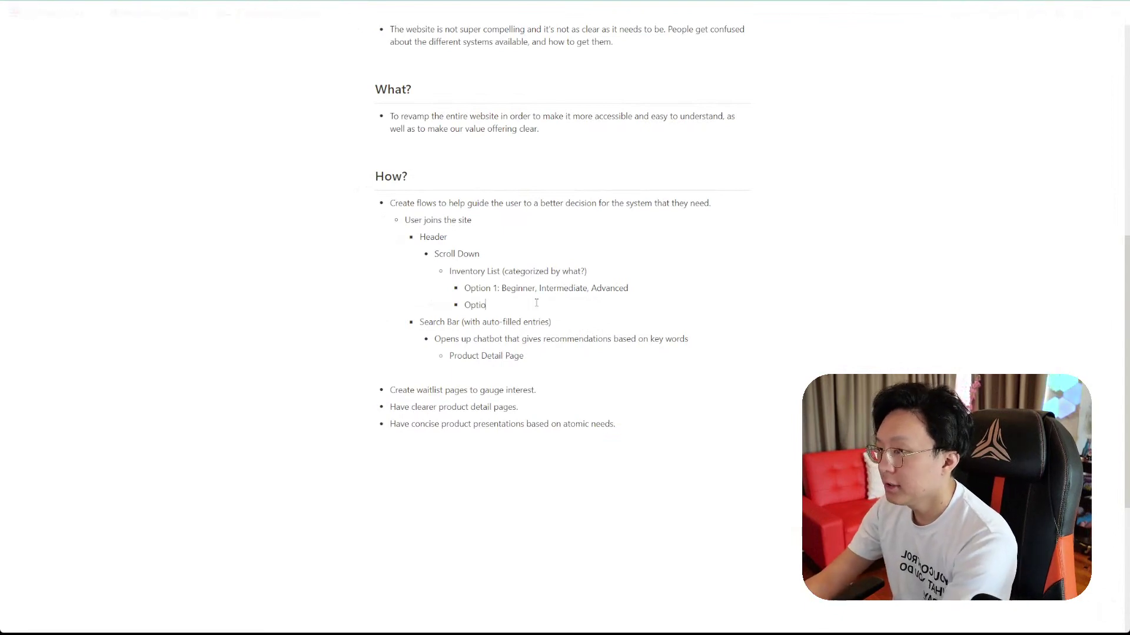
type("n 2: Fu")
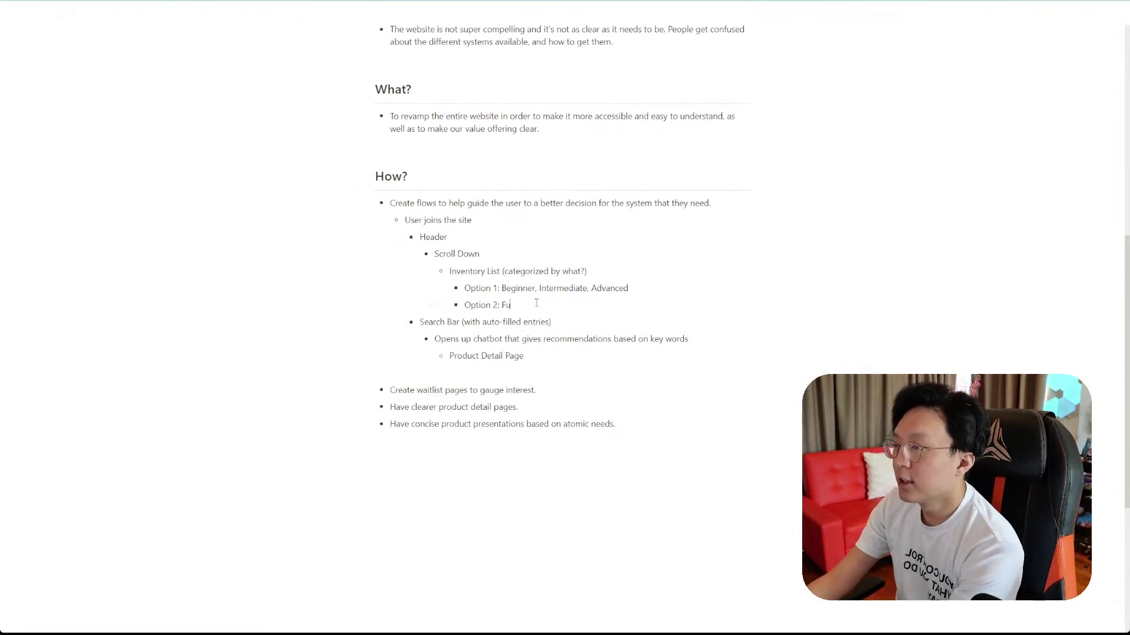
type("nctionality")
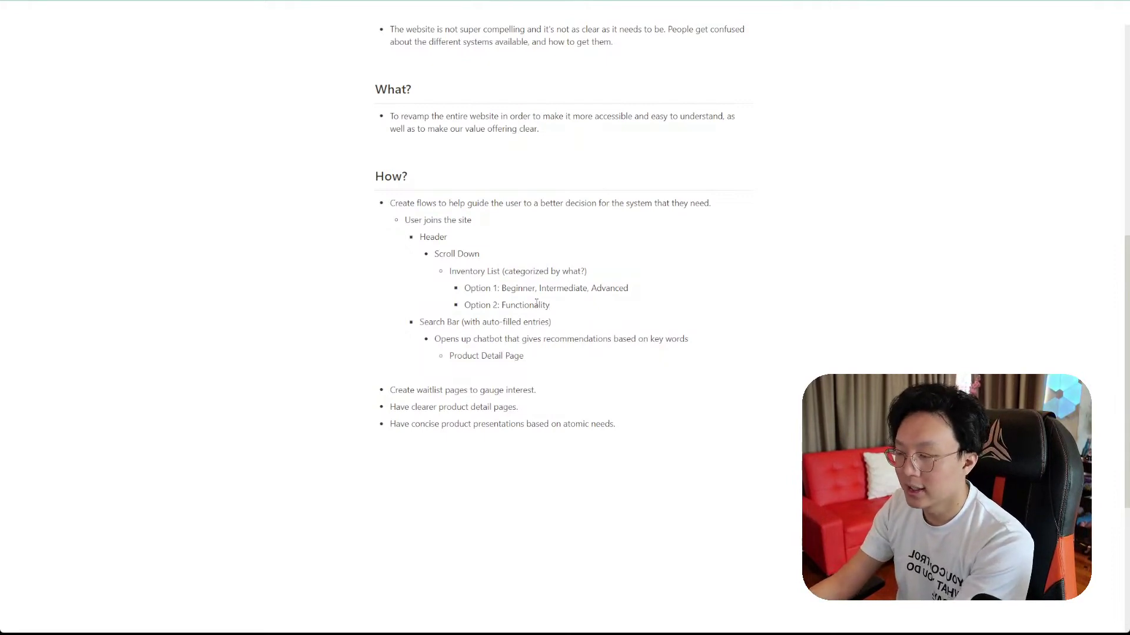
type(" (")
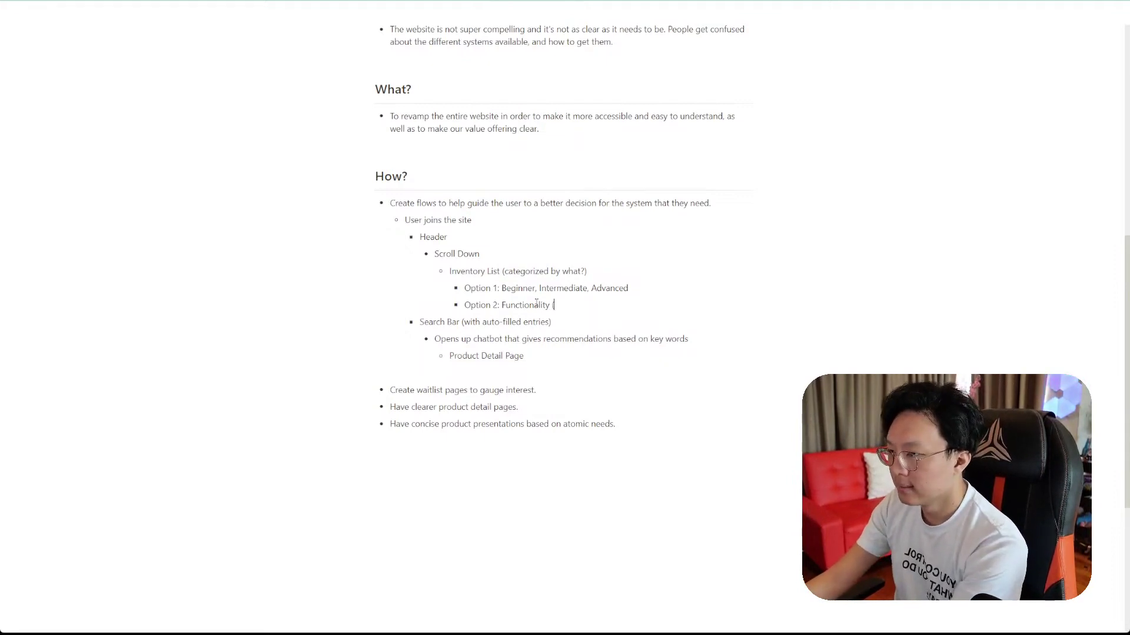
- Reword the Option 1 bullet to read "Skill Level (Beginner, Intermediate, Advanced)"
type("Skill Level ")
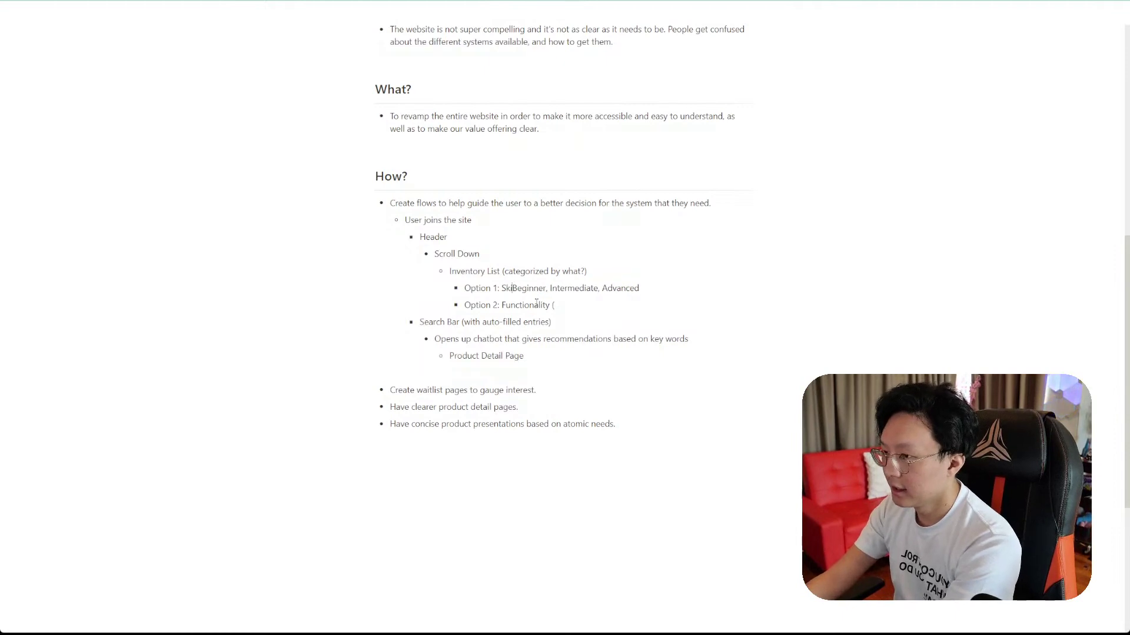
type("(")
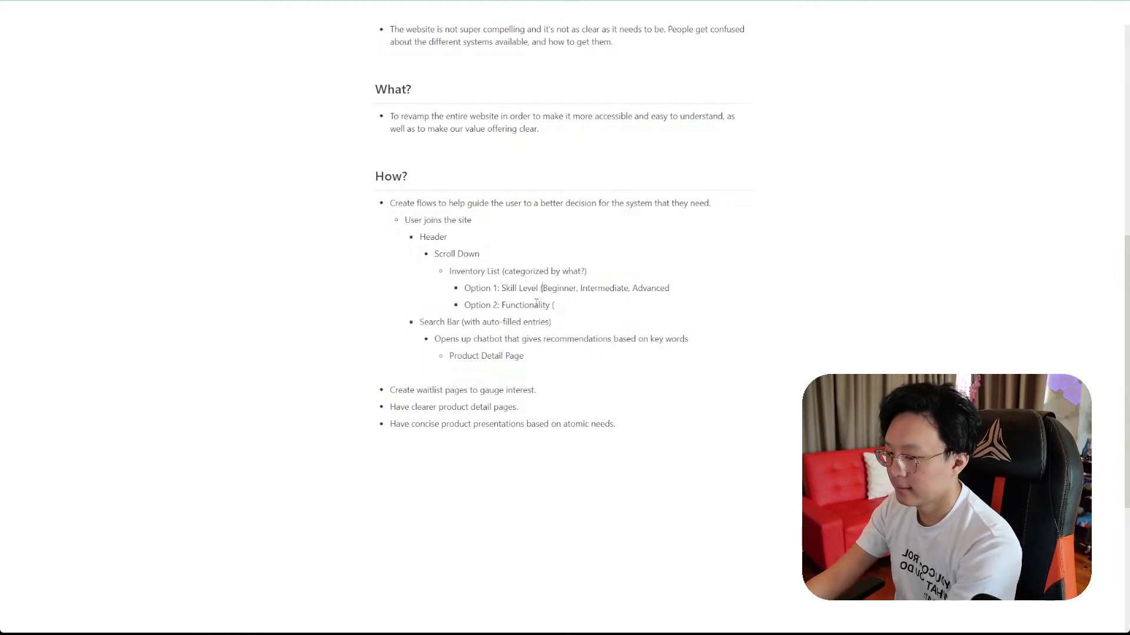
key("End")
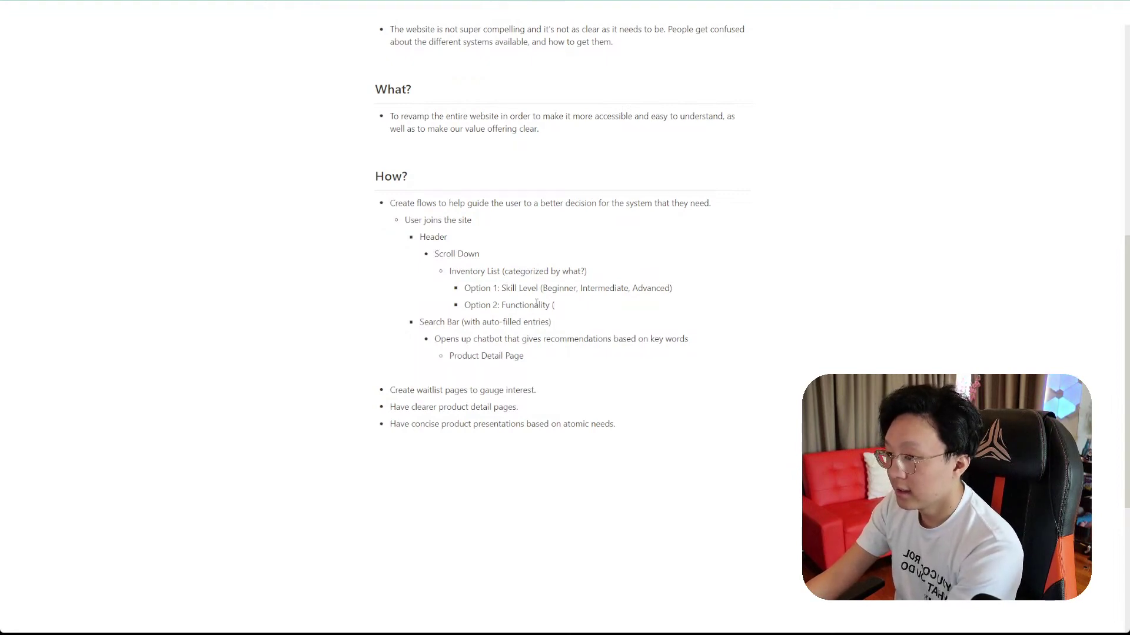
- Complete the parentheses of the Option 2 bullet with "Task Management, Reflections, Gamification"
type("ask Management")
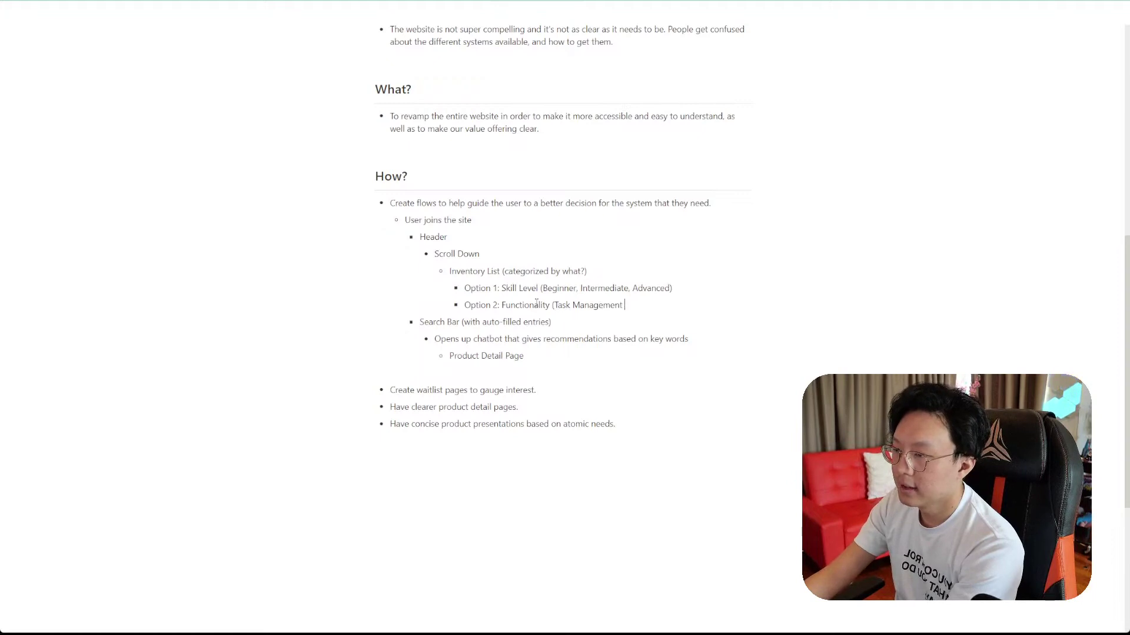
key("BackSpace")
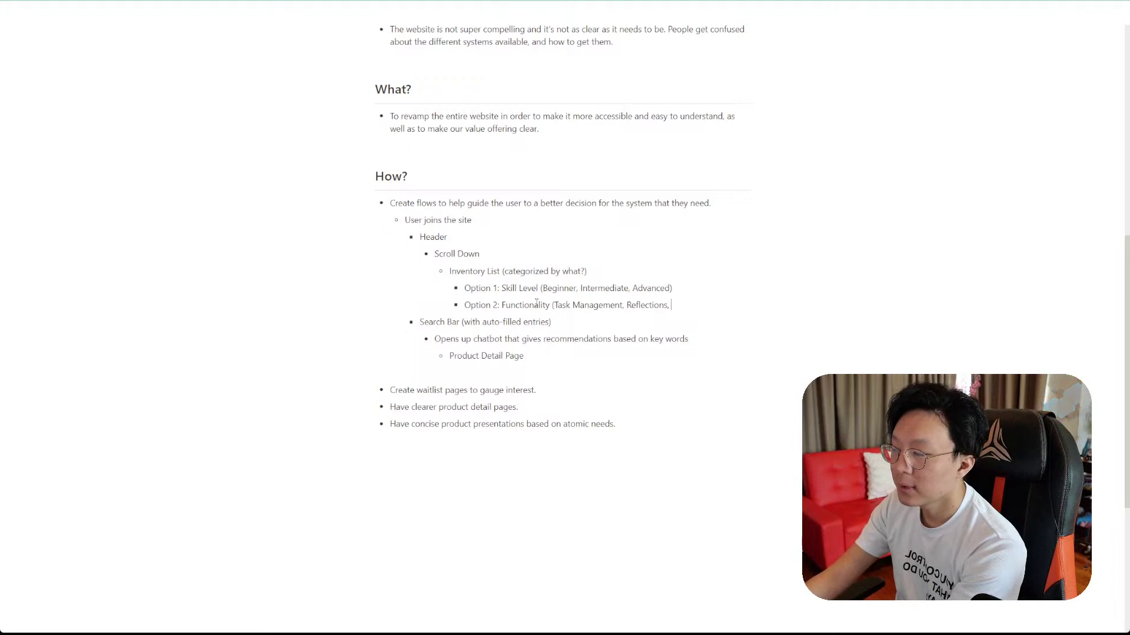
type("fication)")
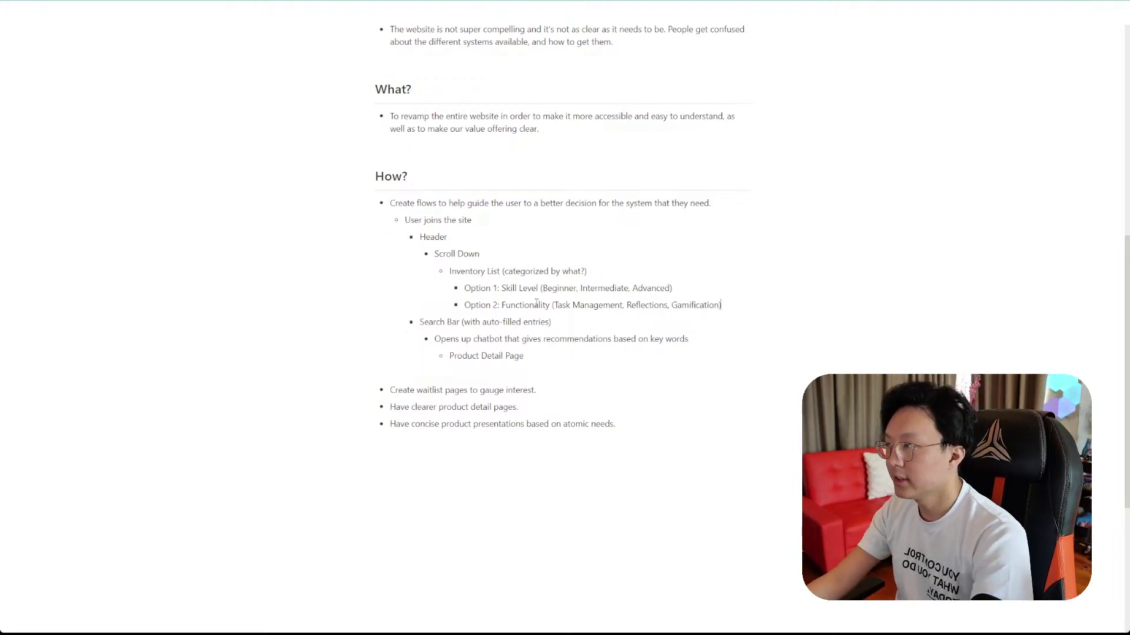
- Search the web for "notion template" in a new tab, open Notion's Template Gallery and look over how its templates are categorized
key("ctrl+t")
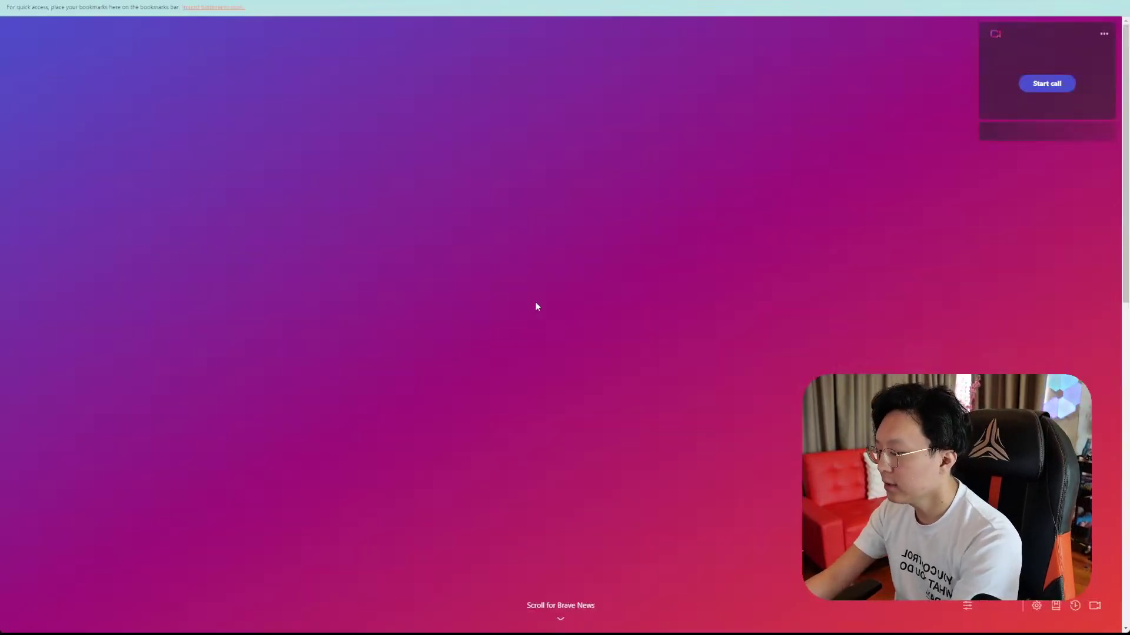
type("notion template")
key("Return")
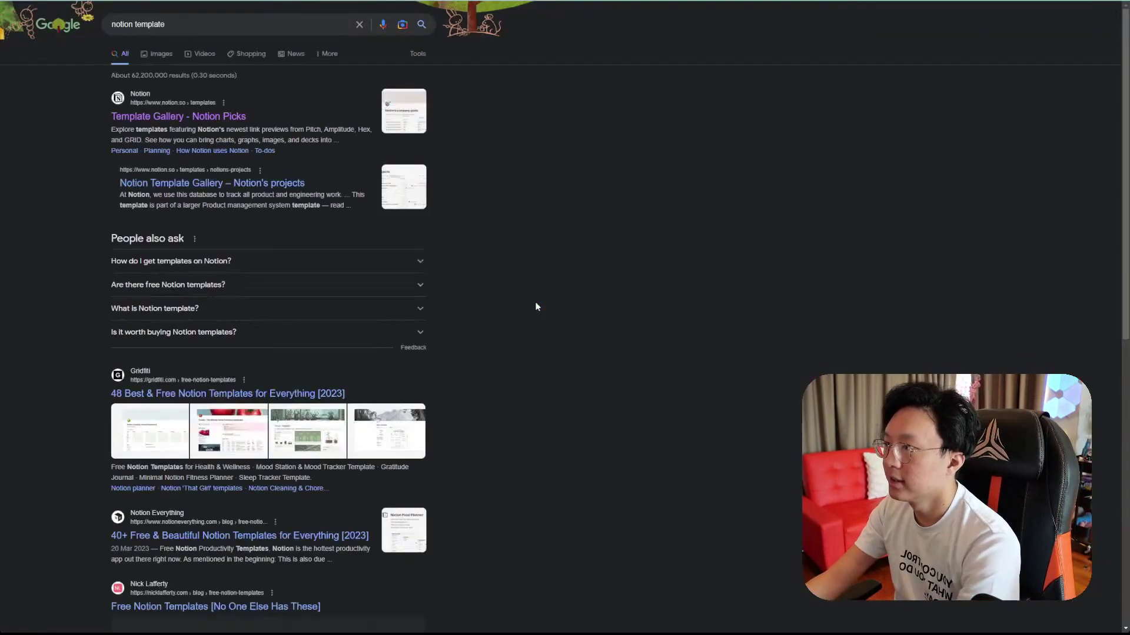
left_click(227, 112)
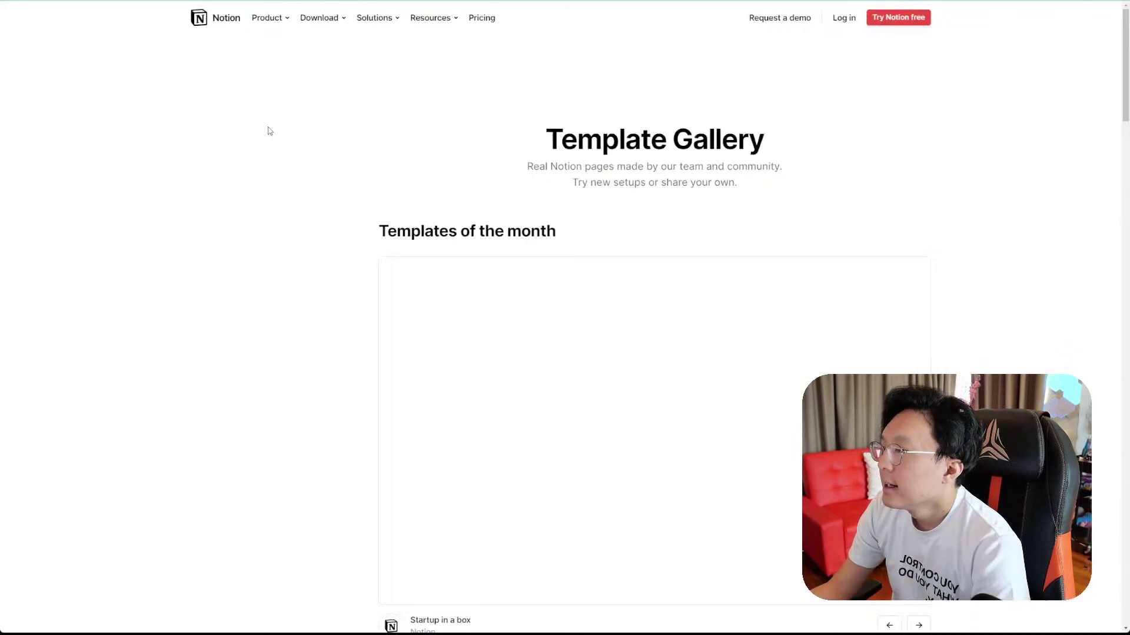
scroll(337, 191, "down", 5)
scroll(353, 203, "up", 5)
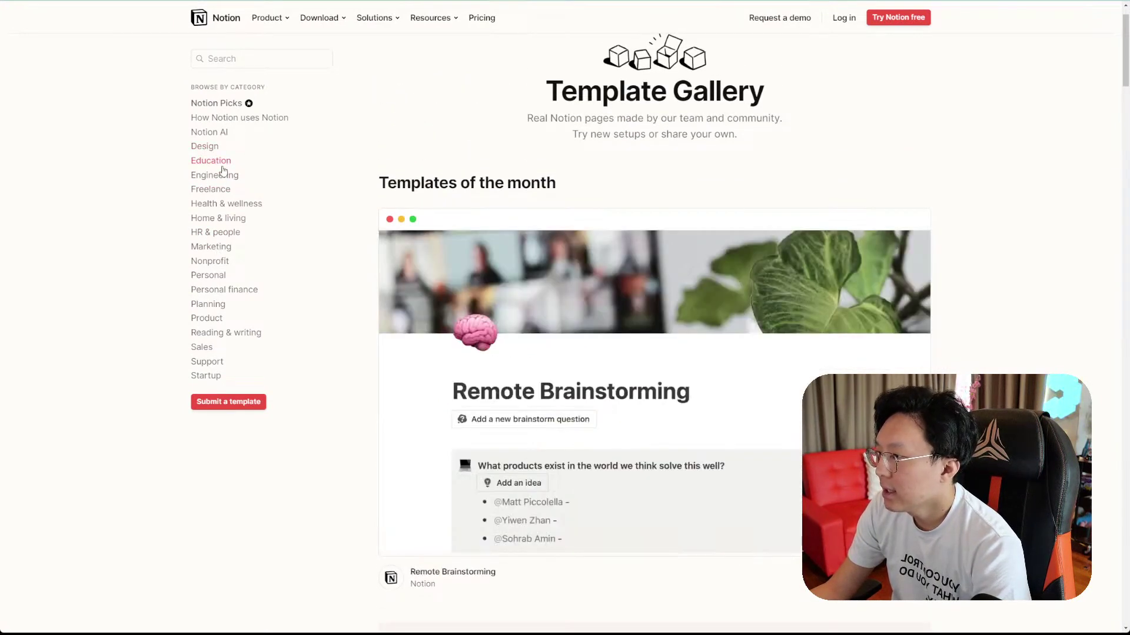
- Search the gallery for "gamification", open The Gamification Project (Gamify Your Life) and examine its description and category tags
left_click(238, 60)
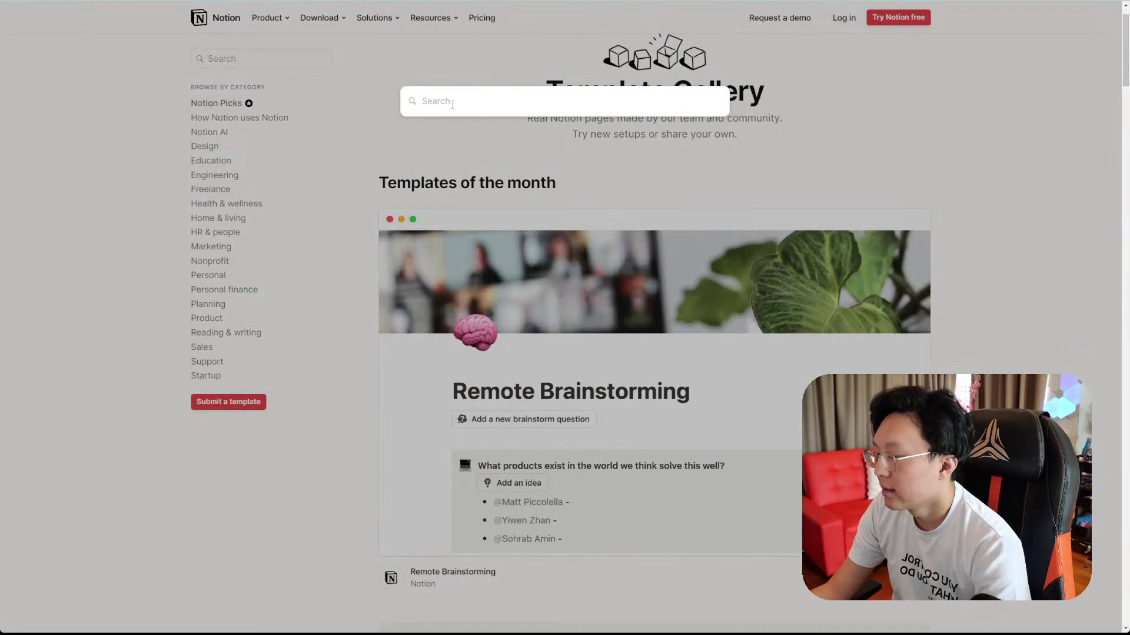
type("gameification")
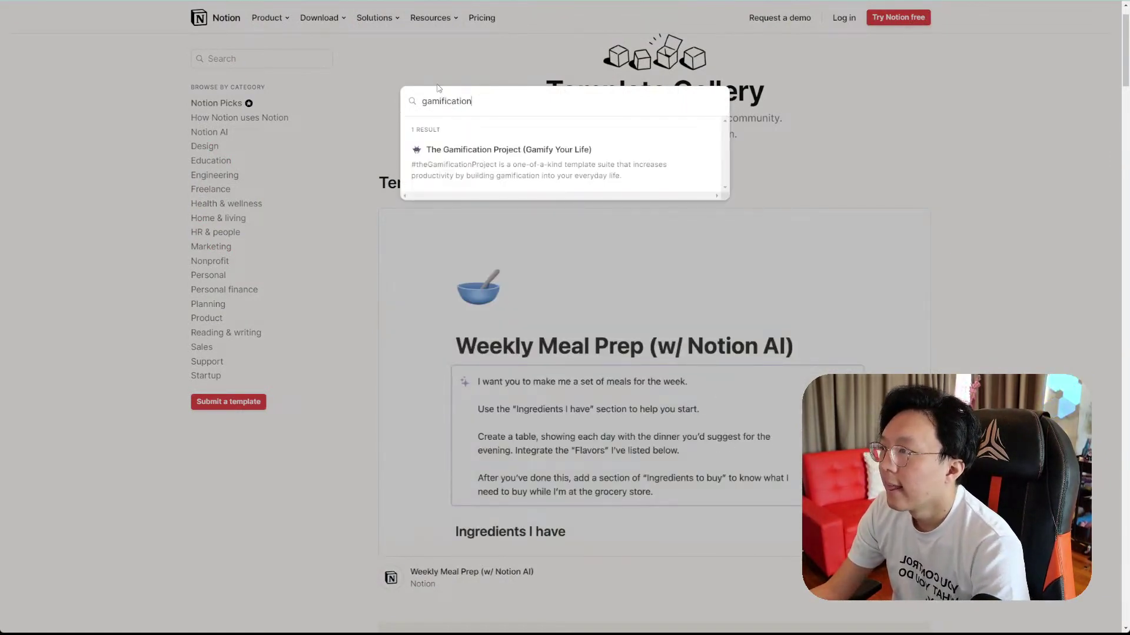
left_click(430, 168)
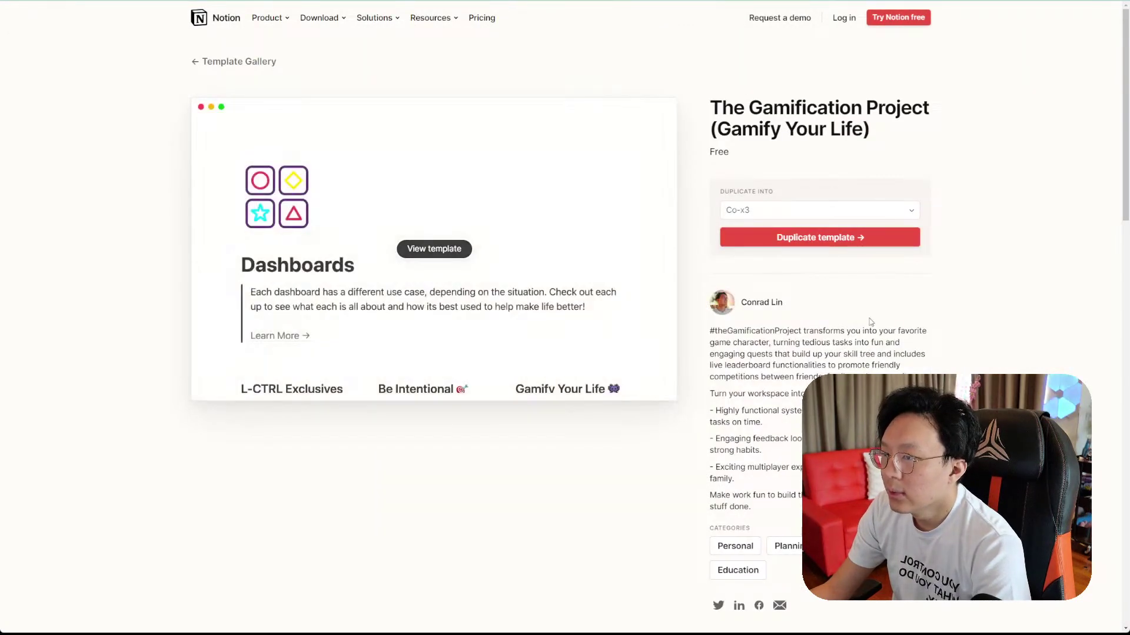
scroll(872, 323, "down", 5)
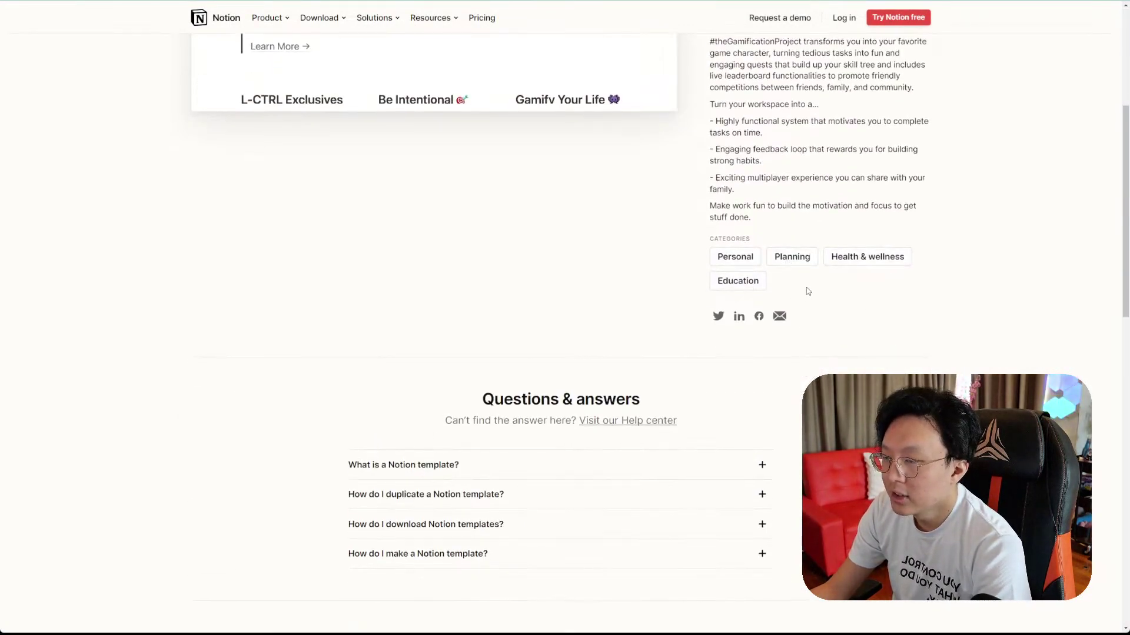
scroll(808, 291, "up", 5)
scroll(533, 359, "down", 5)
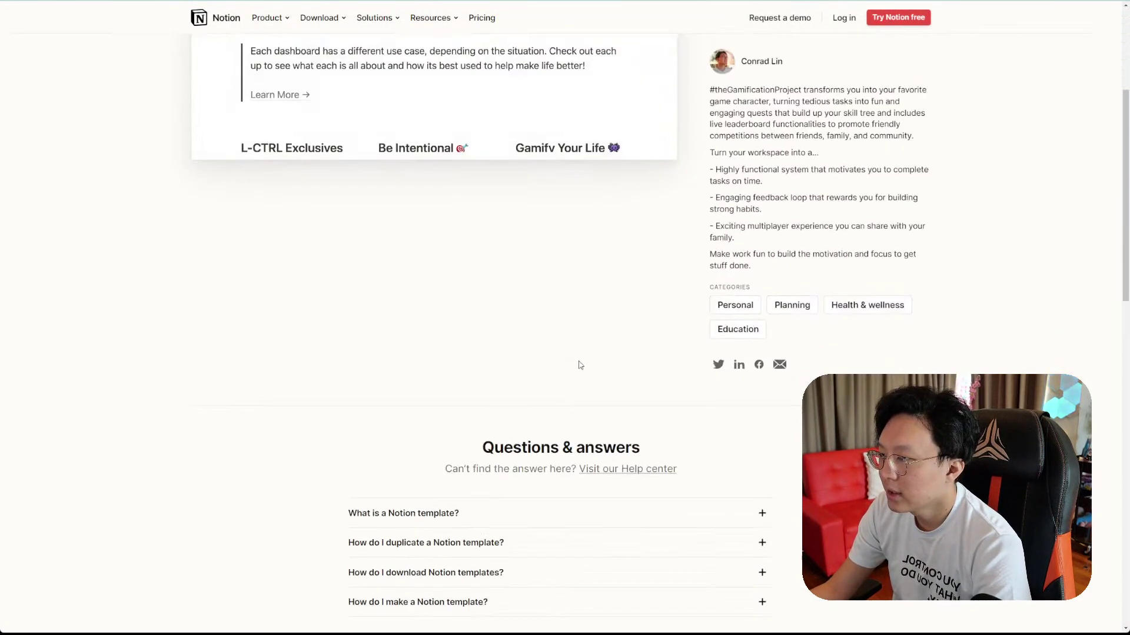
scroll(582, 354, "up", 5)
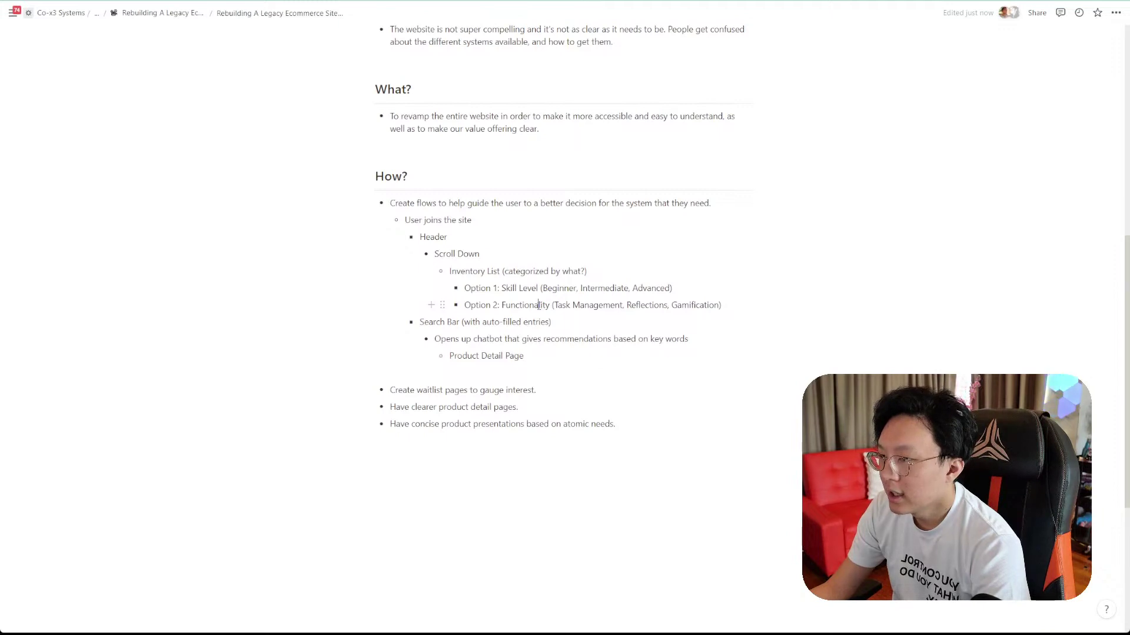
- Back in the Notion plan, remove the numbers from both Option bullets and move the Skill Level bullet below the Functionality bullet
left_click(498, 304)
key("BackSpace")
key("BackSpace")
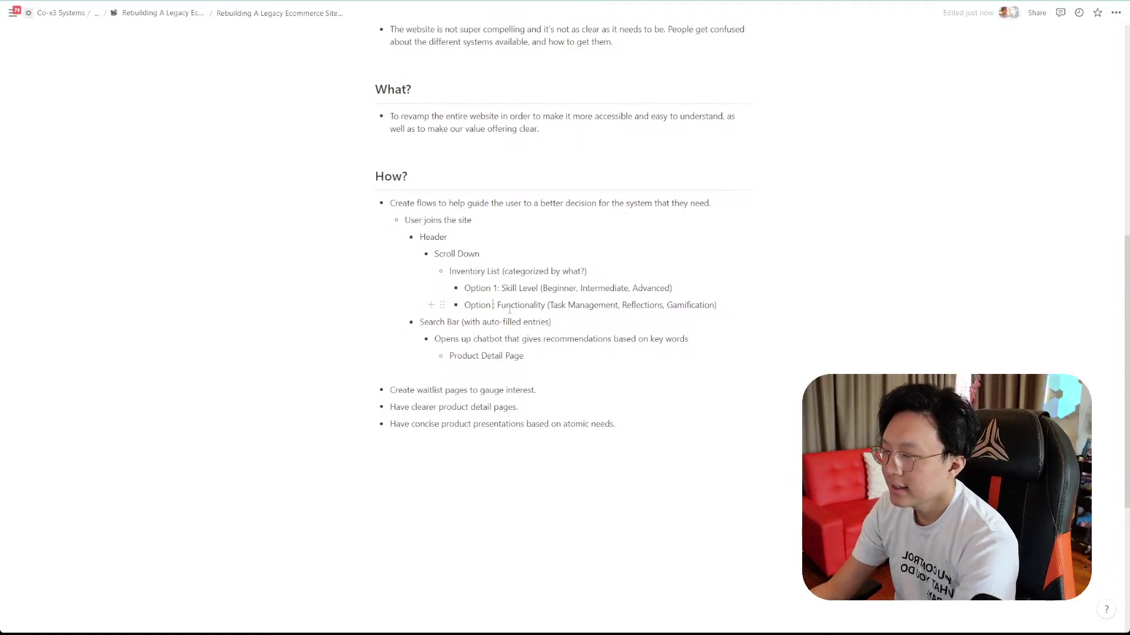
key("Up")
key("Delete")
key("Delete")
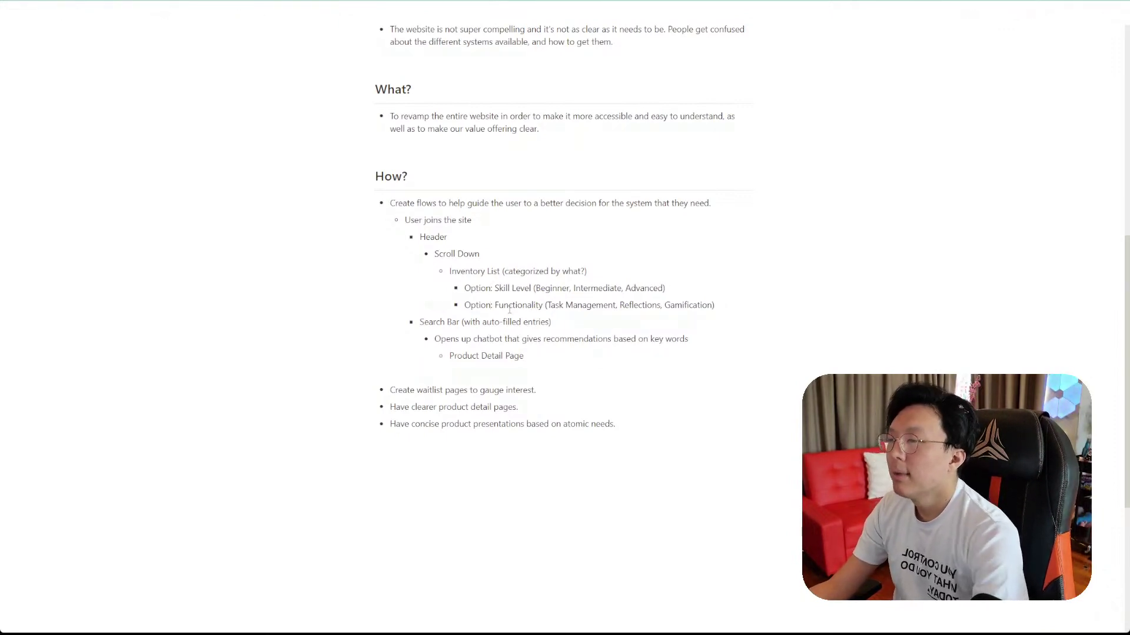
left_click_drag(446, 287, 451, 306)
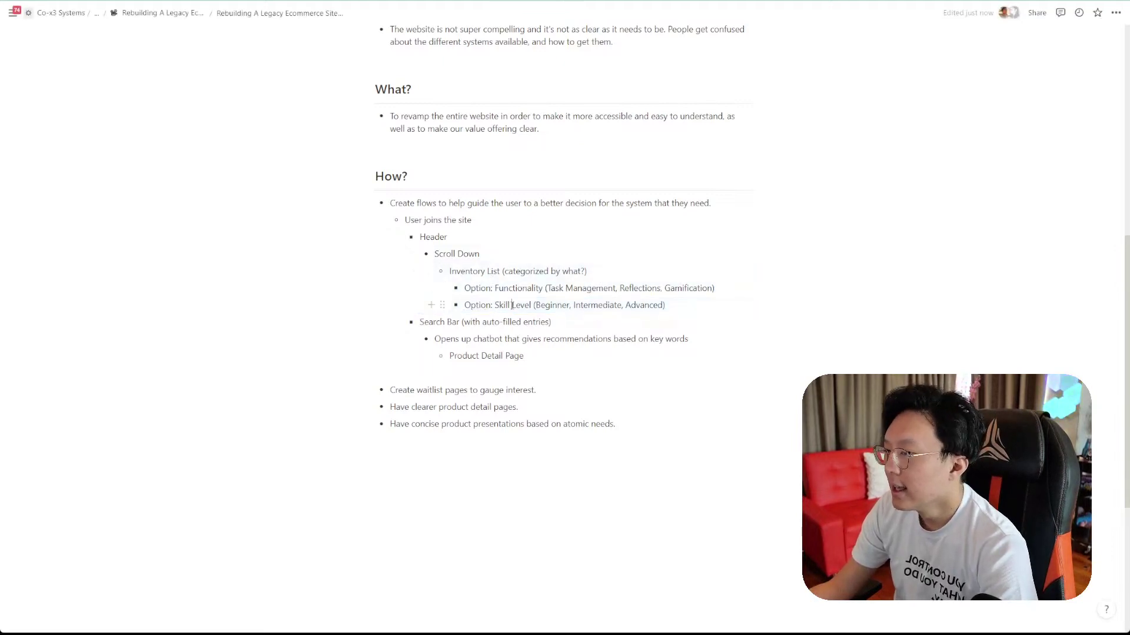
left_click_drag(558, 282, 613, 288)
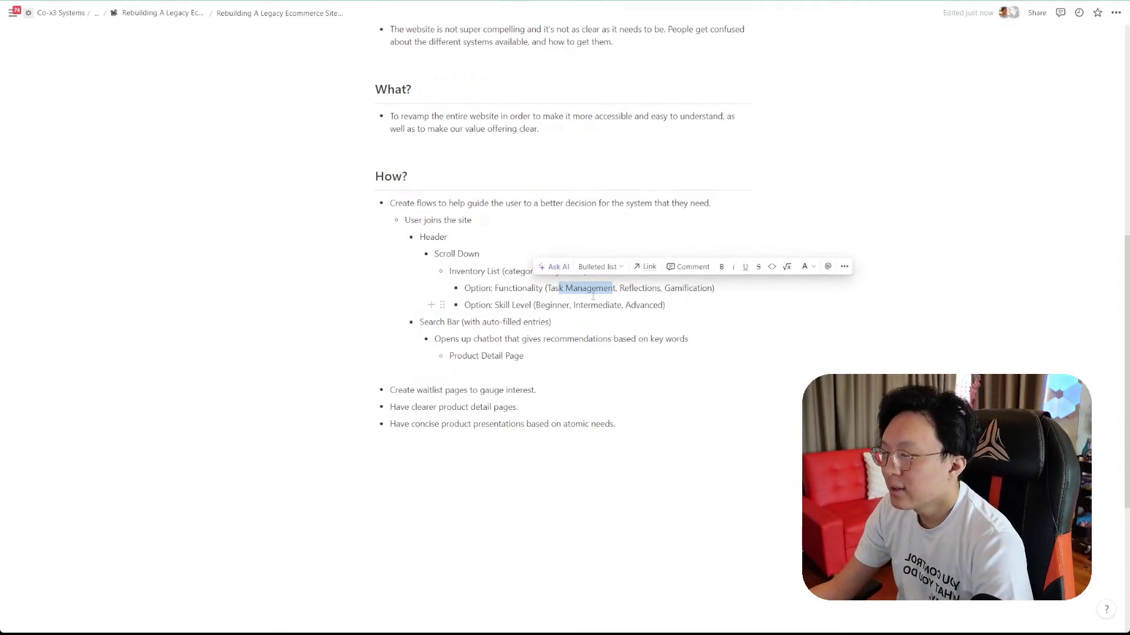
left_click_drag(549, 293, 558, 304)
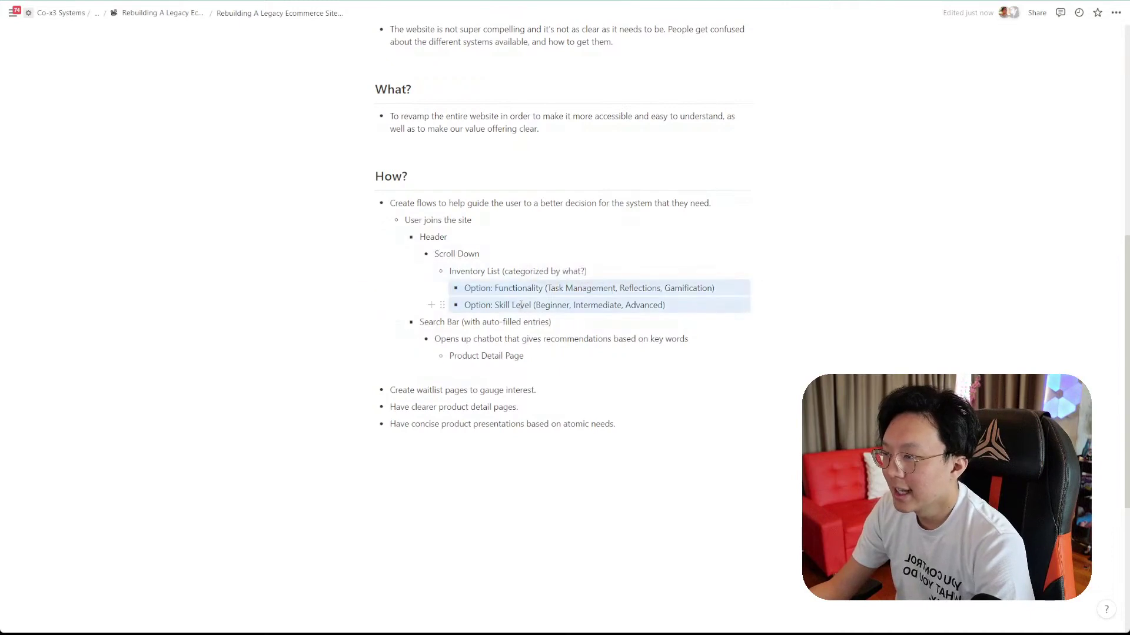
left_click(557, 305)
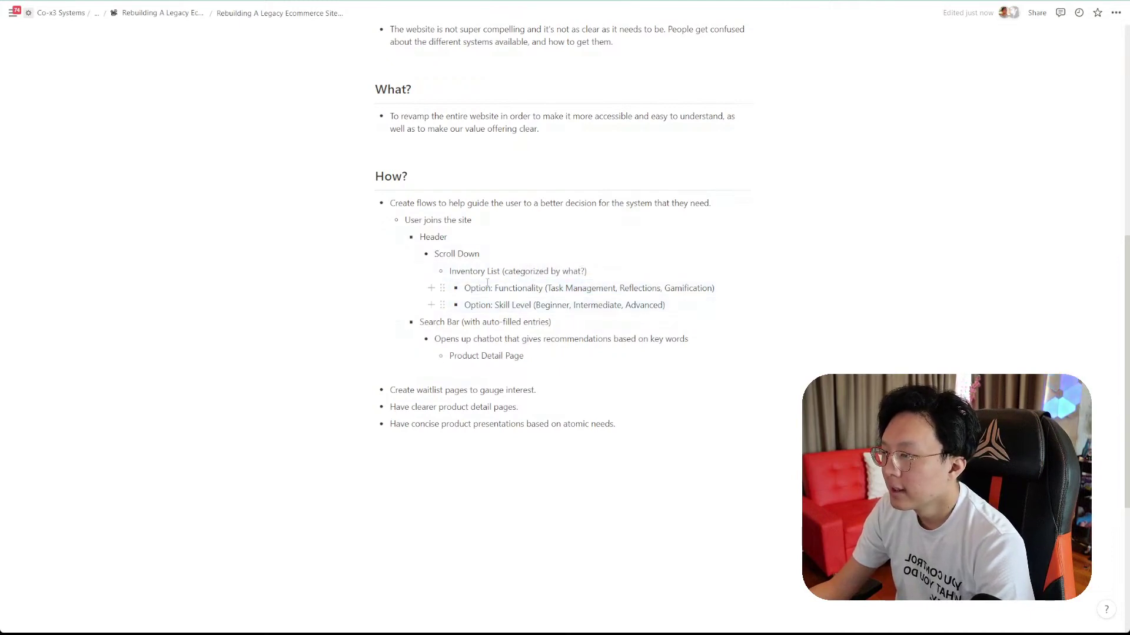
left_click_drag(388, 280, 561, 288)
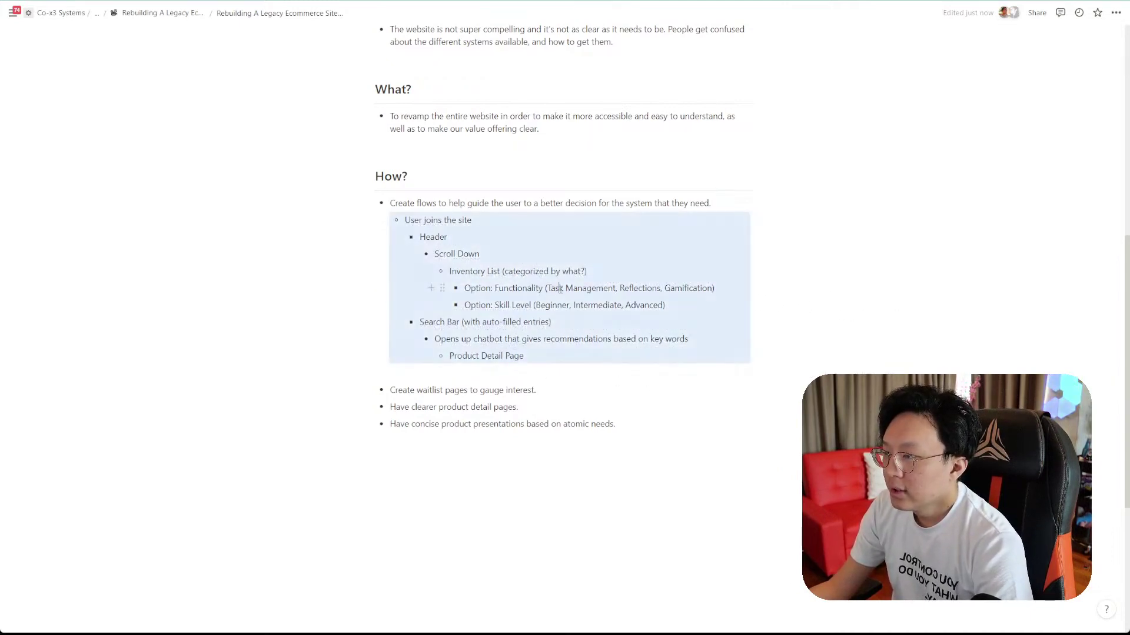
left_click(560, 288)
left_click_drag(302, 280, 599, 309)
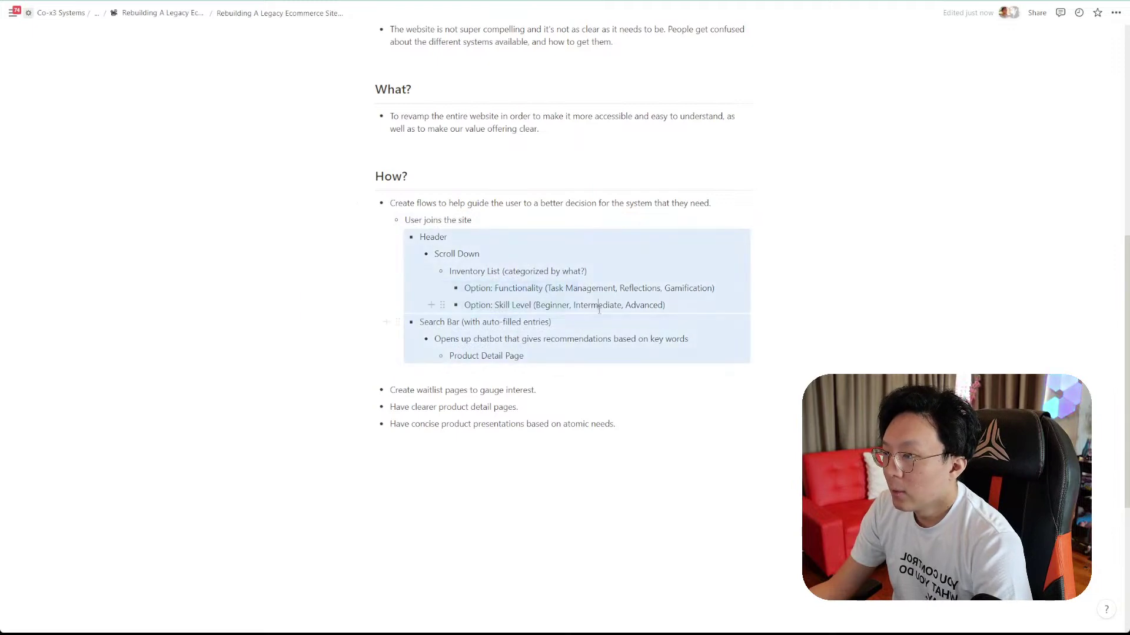
left_click(599, 307)
left_click_drag(300, 282, 580, 311)
left_click(601, 303)
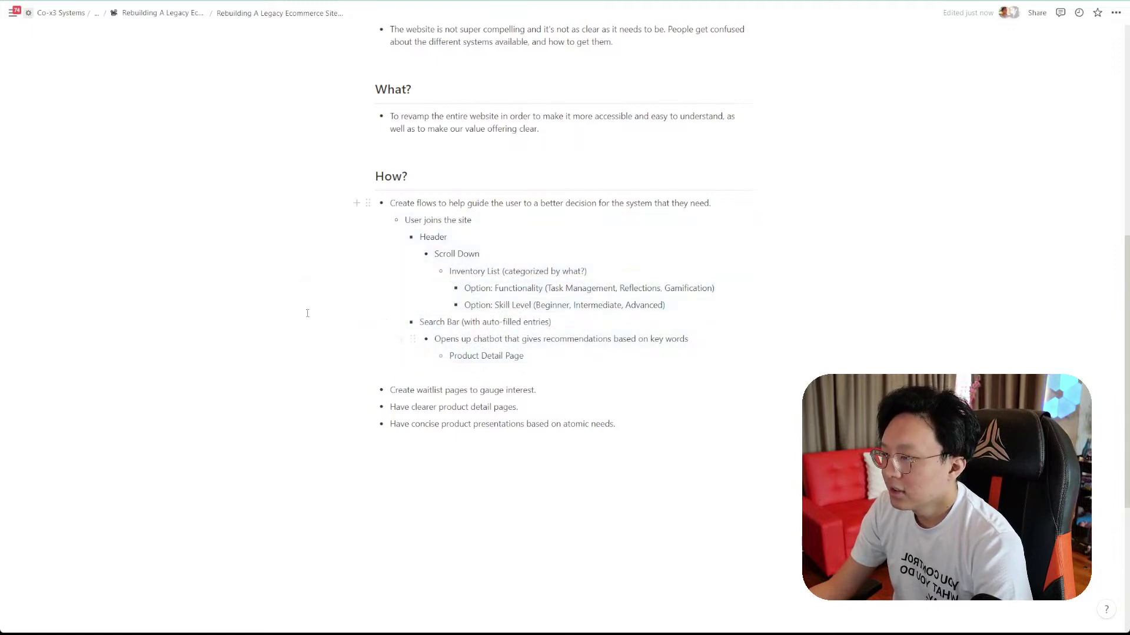
left_click_drag(307, 313, 628, 365)
left_click(626, 368)
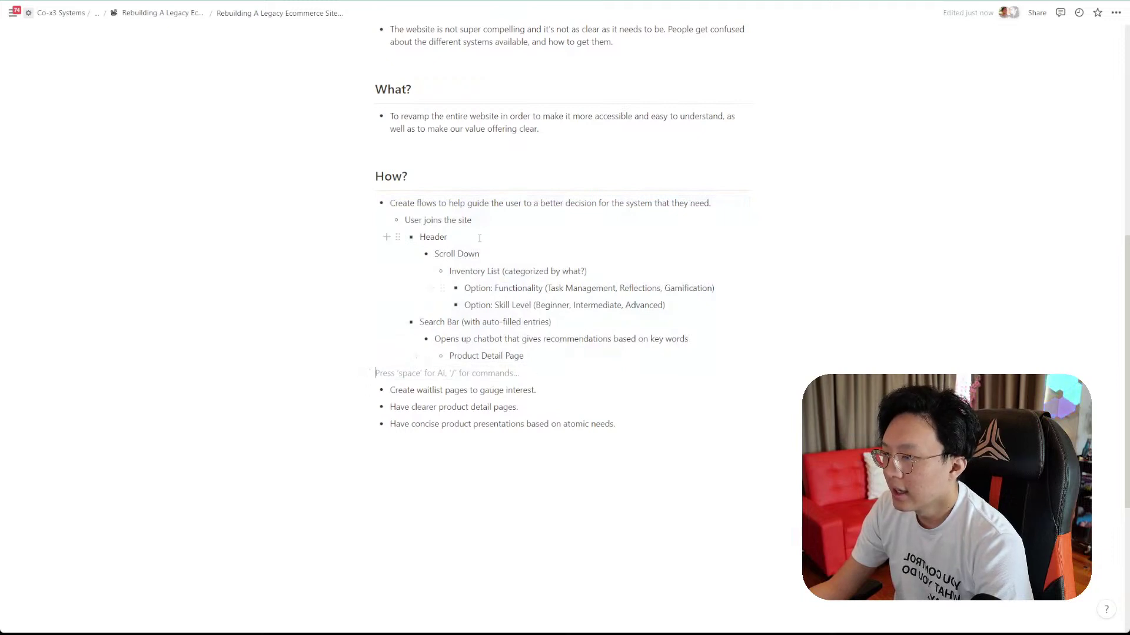
left_click(682, 302)
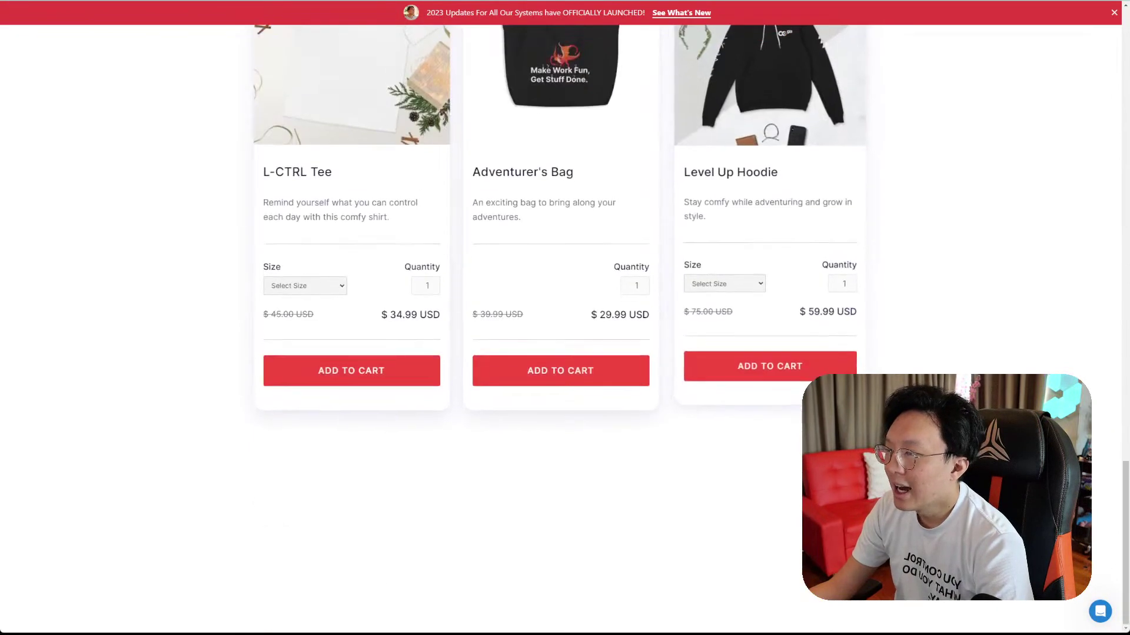
- Switch to the Co-x3 toolbox page and review its offer introduction, system cards and merchandise from end to end
scroll(932, 261, "up", 4)
scroll(932, 261, "down", 5)
scroll(932, 261, "up", 15)
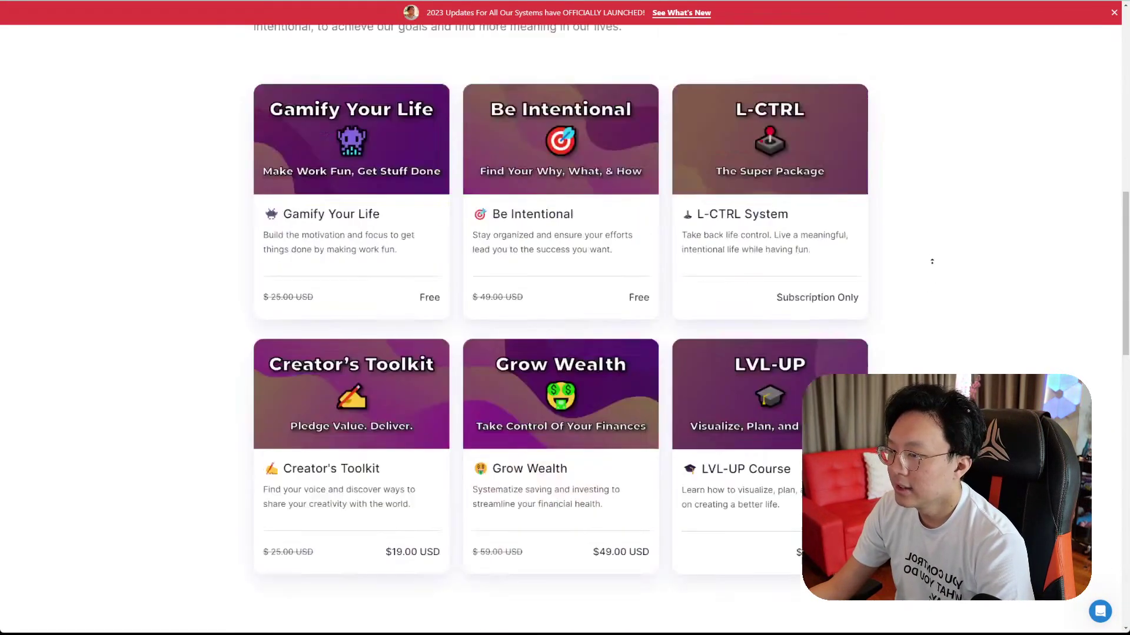
scroll(931, 262, "up", 10)
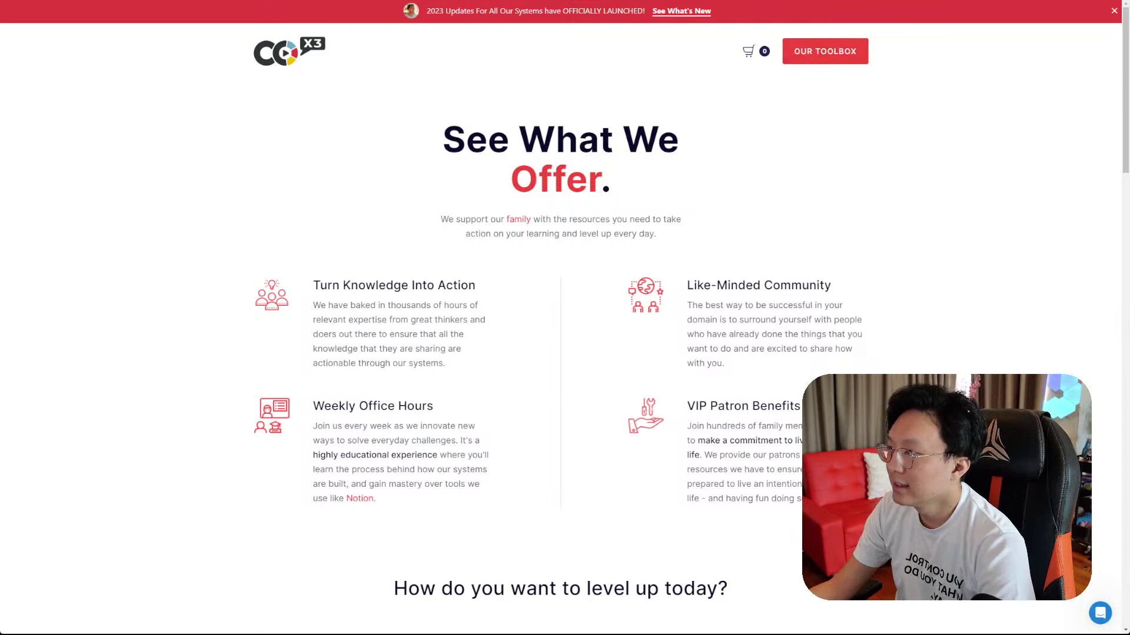
scroll(486, 96, "down", 20)
scroll(771, 139, "up", 20)
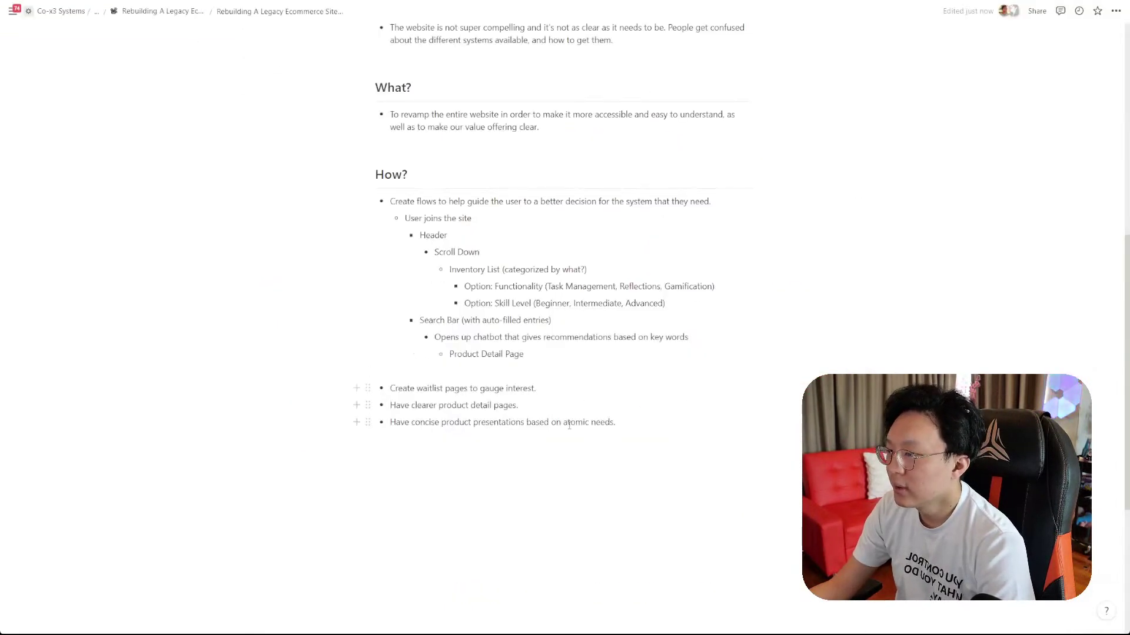
- Return to the Notion plan and add one extra blank line between the Product Detail Page bullet and the waitlist bullet
left_click(622, 375)
key("Return")
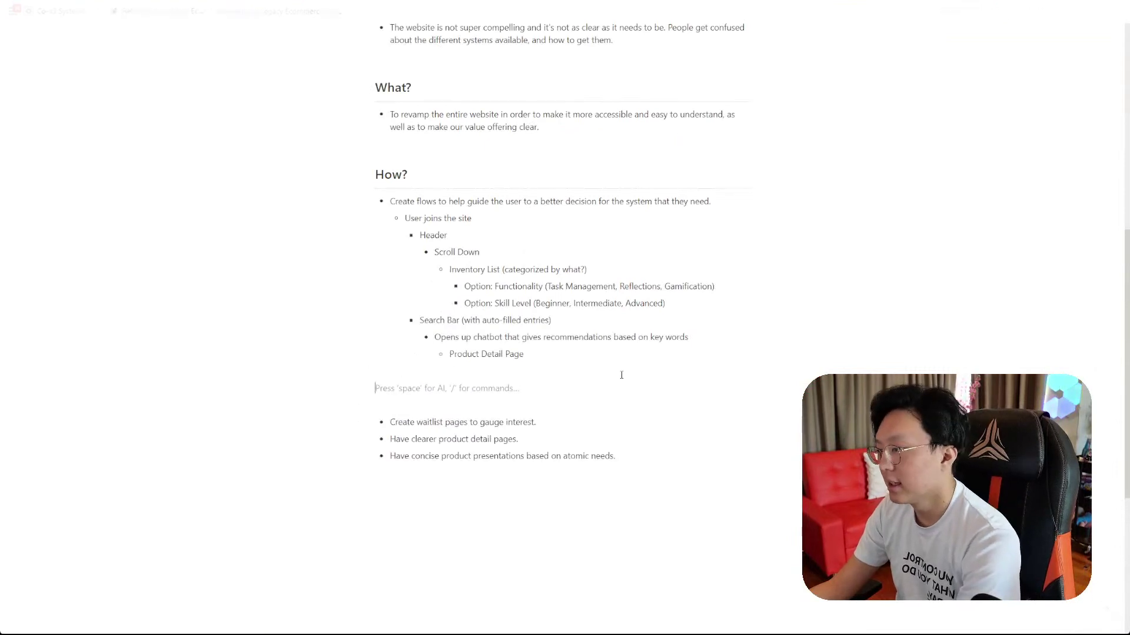
key("BackSpace")
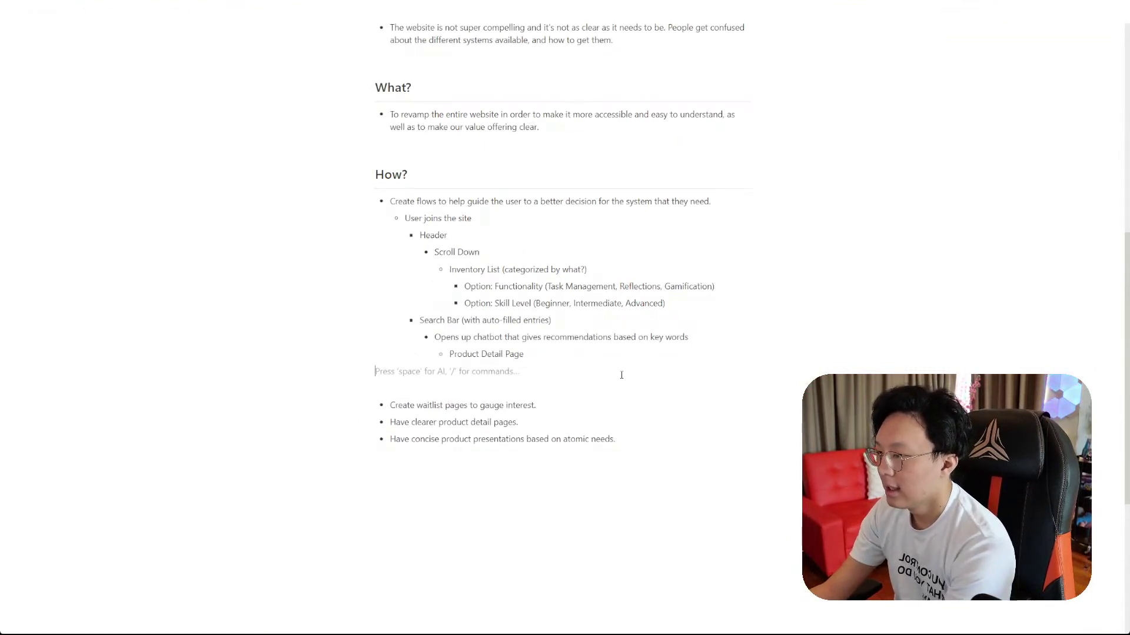
- Add an underlined "Questions" line below the last How? bullet, with an empty to-do checkbox under it
key("Down")
key("Down")
key("Down")
key("Down")
key("Down")
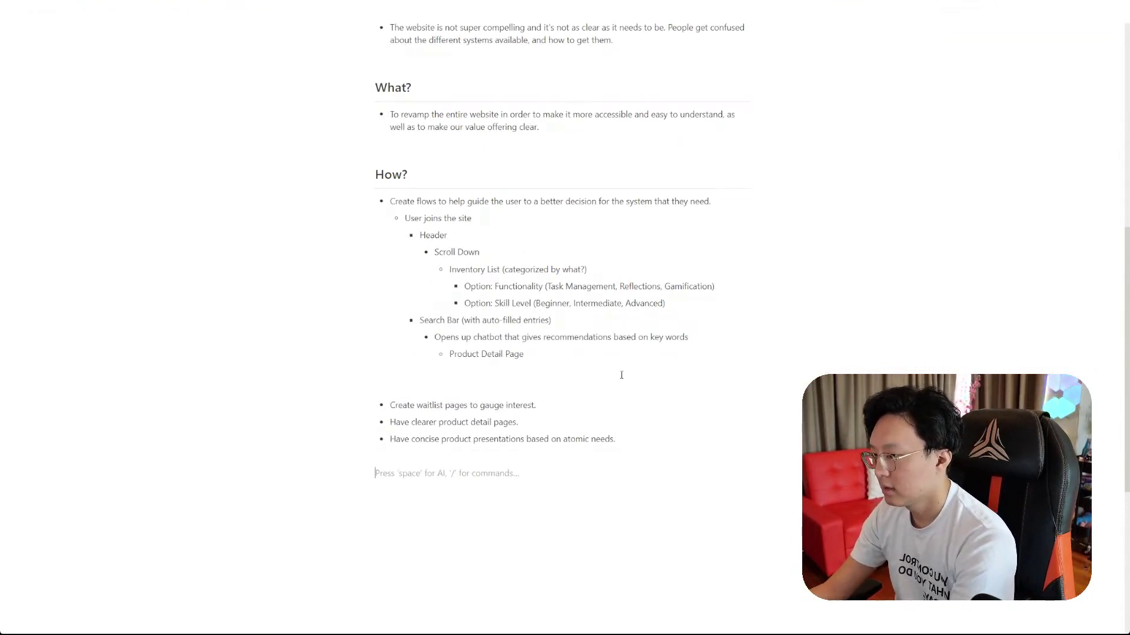
type("Questions")
key("Return")
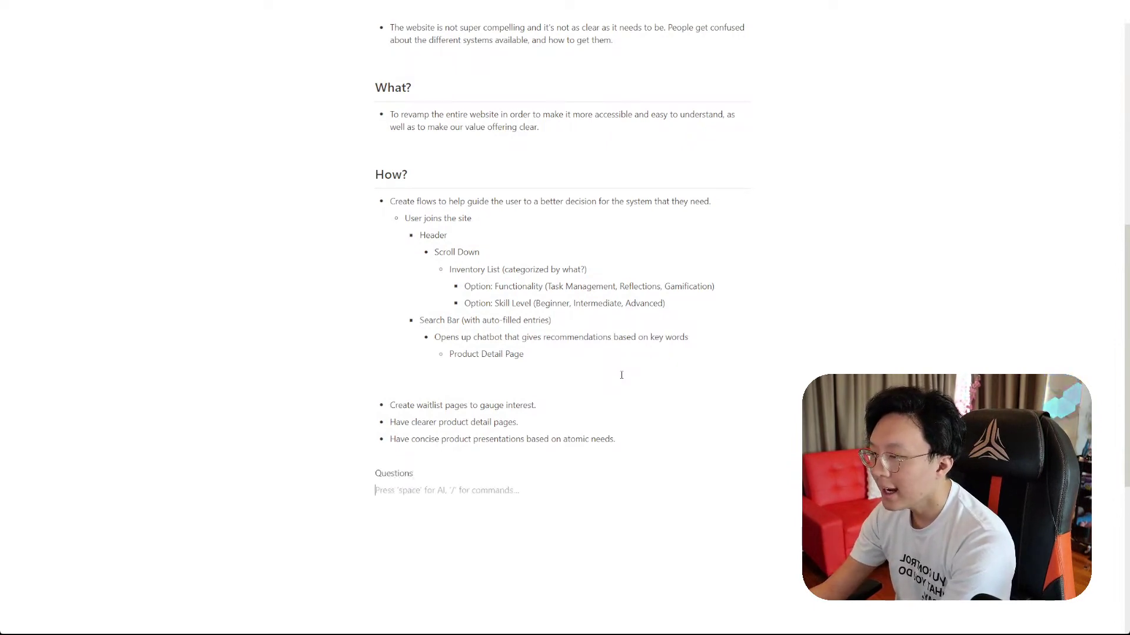
type("[]")
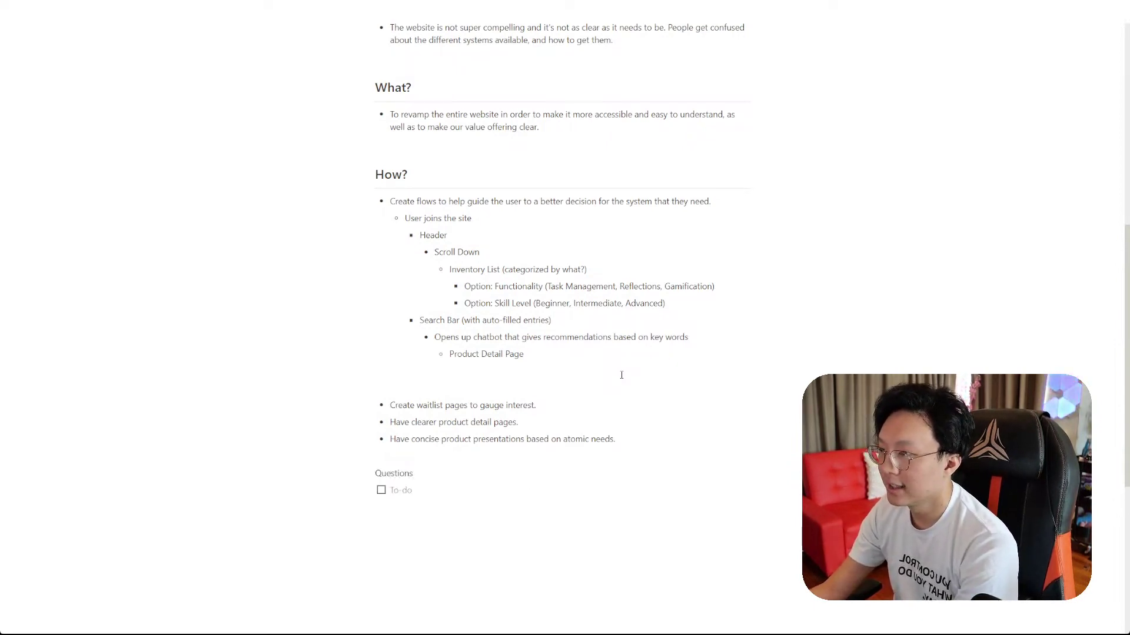
key("shift+Up")
key("ctrl+u")
key("Down")
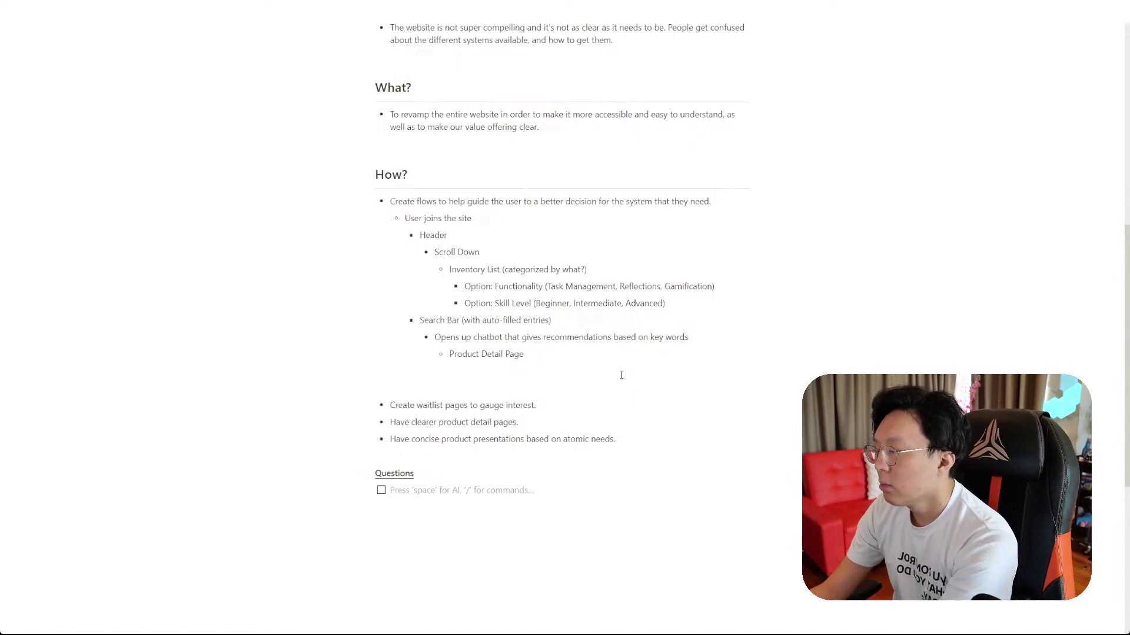
- Fill the to-do item with "What's the difference between a product page and the homepage of the toolbox?"
type("What")
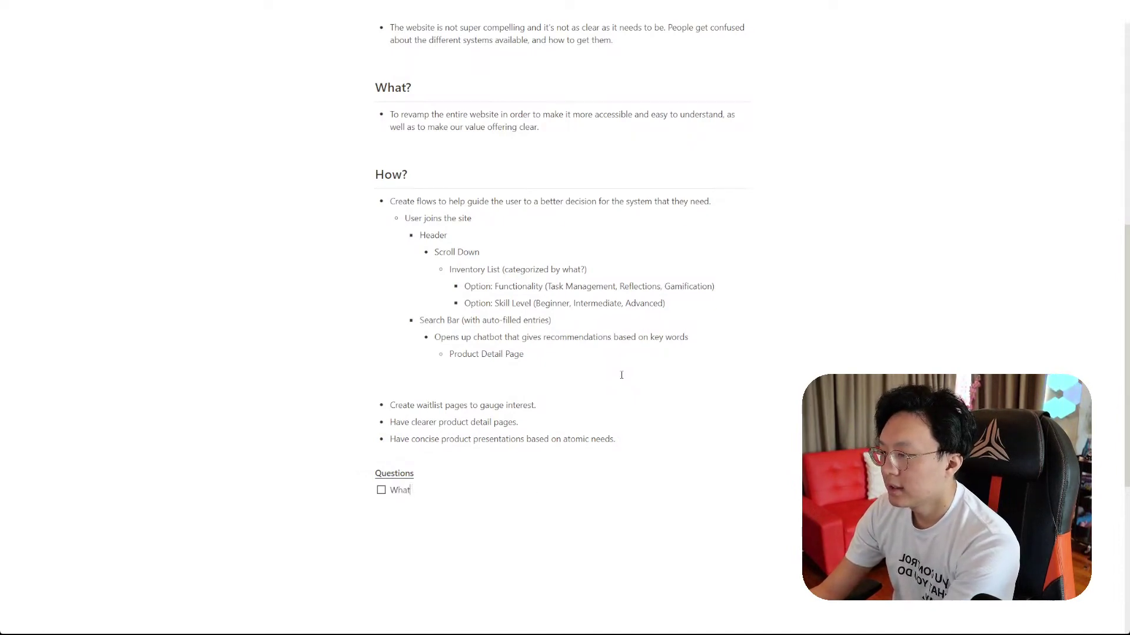
type("'s the differenc")
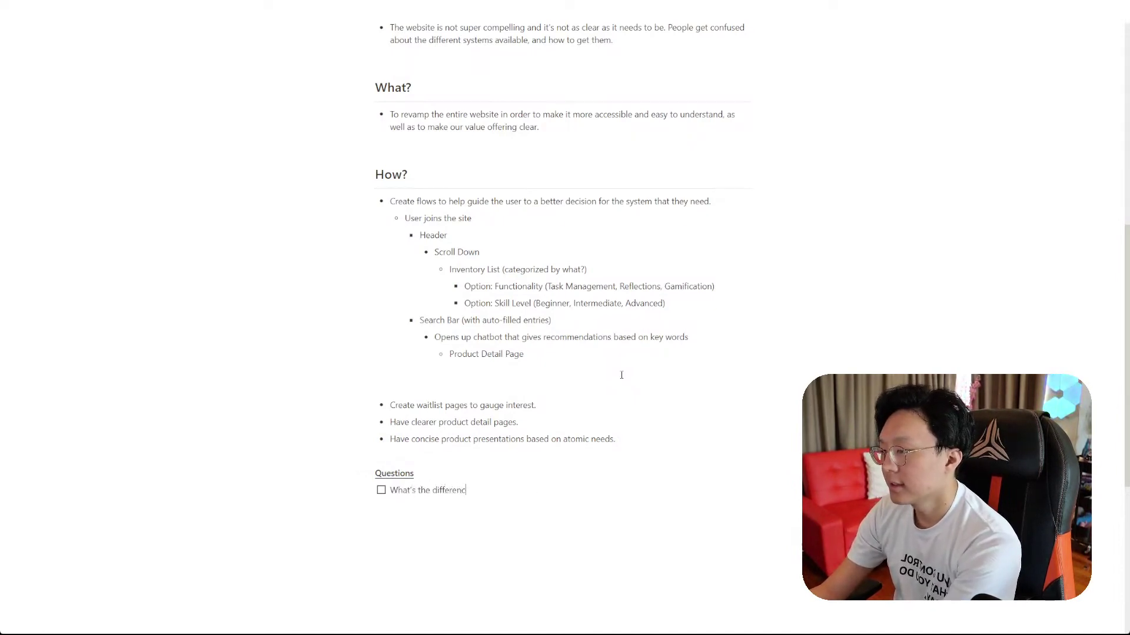
type("e between a product ")
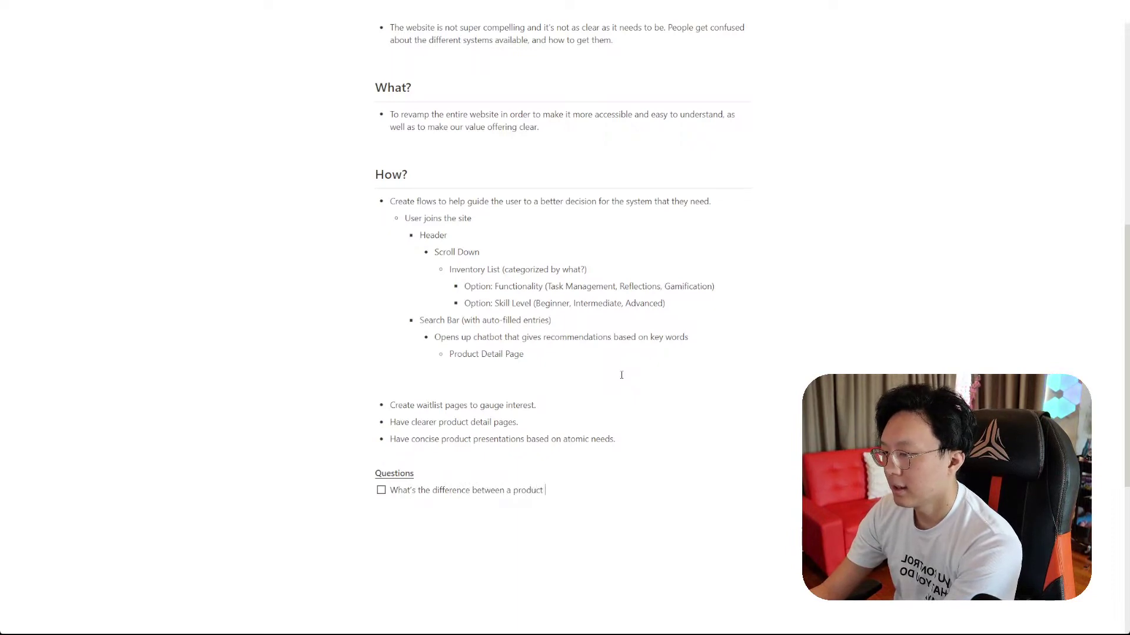
type("page and the homepage of")
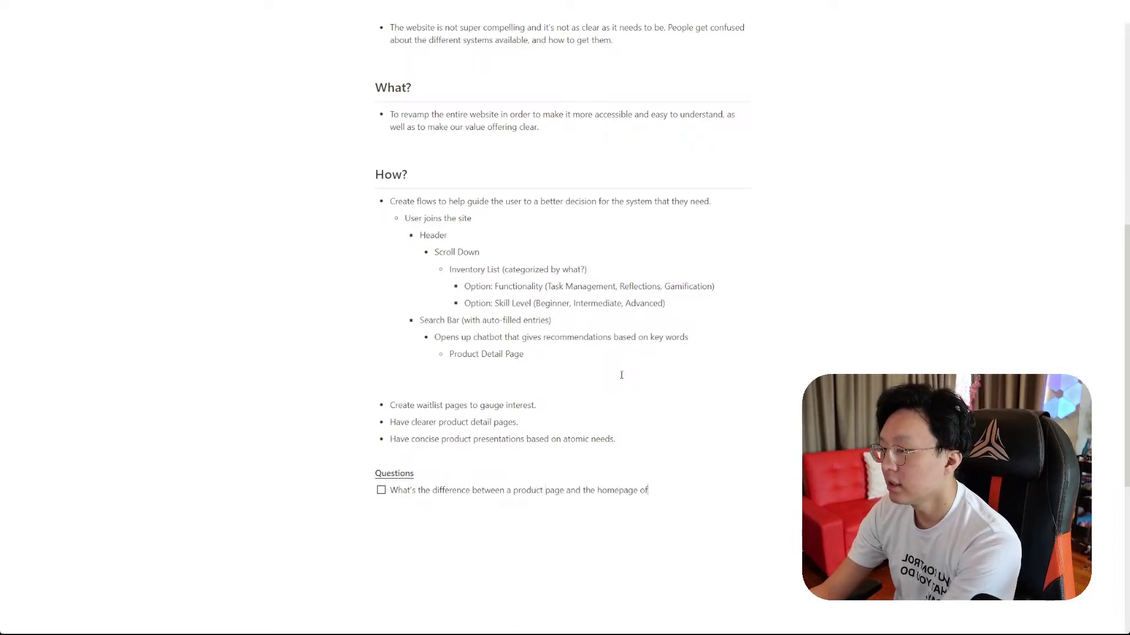
type(" the toolbox?")
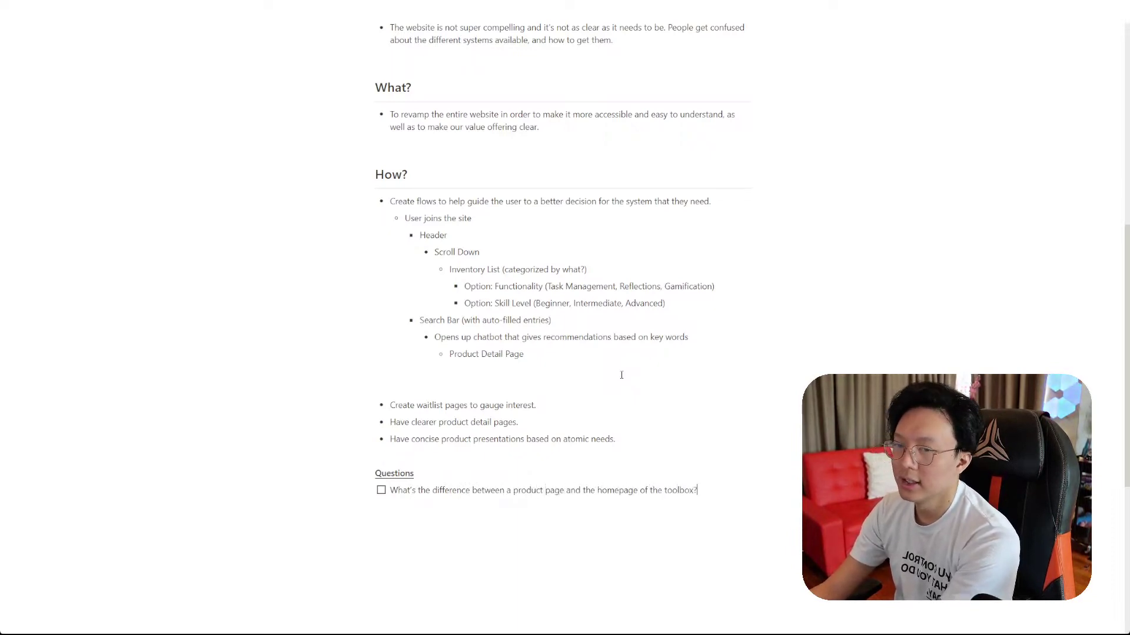
- Add an empty to-do below the toolbox question and remove the extra blank line above the waitlist bullet
key("Return")
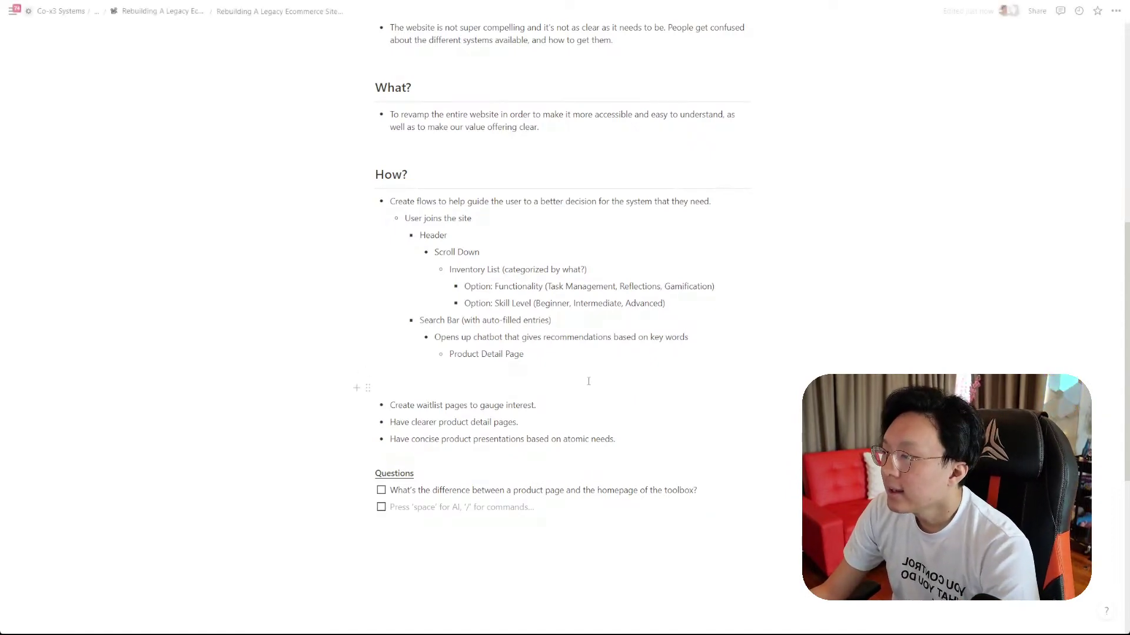
left_click(479, 387)
key("BackSpace")
- Switch to the Co-x3 toolbox page, skim its offer section, and open the site's /reviews page to look through the customer reviews
left_click(246, 0)
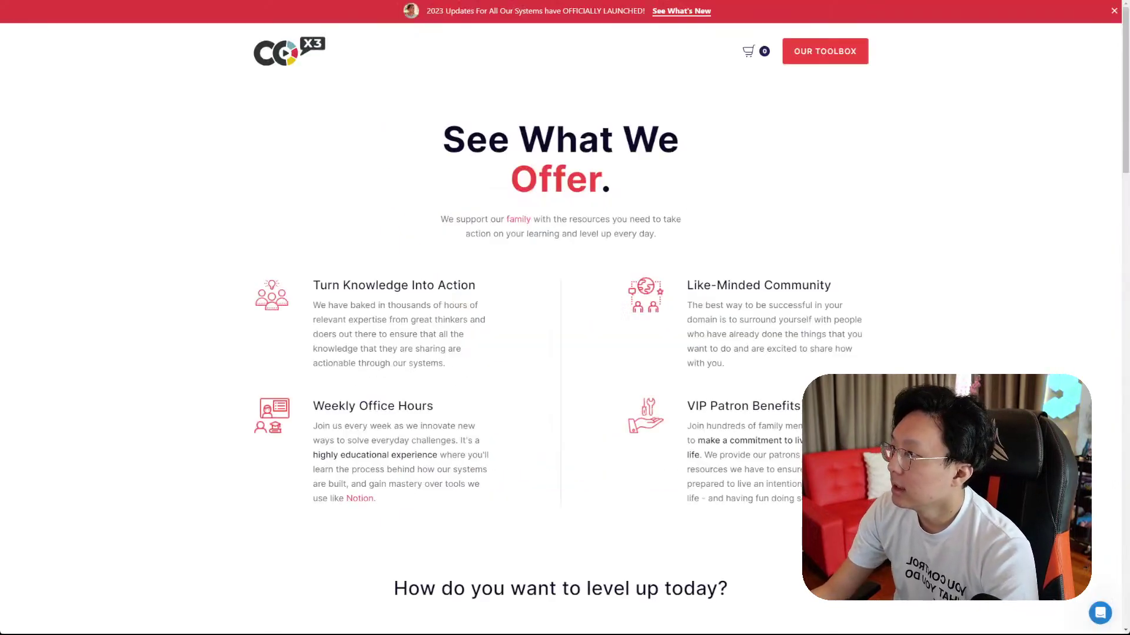
scroll(795, 333, "down", 10)
scroll(651, 115, "up", 10)
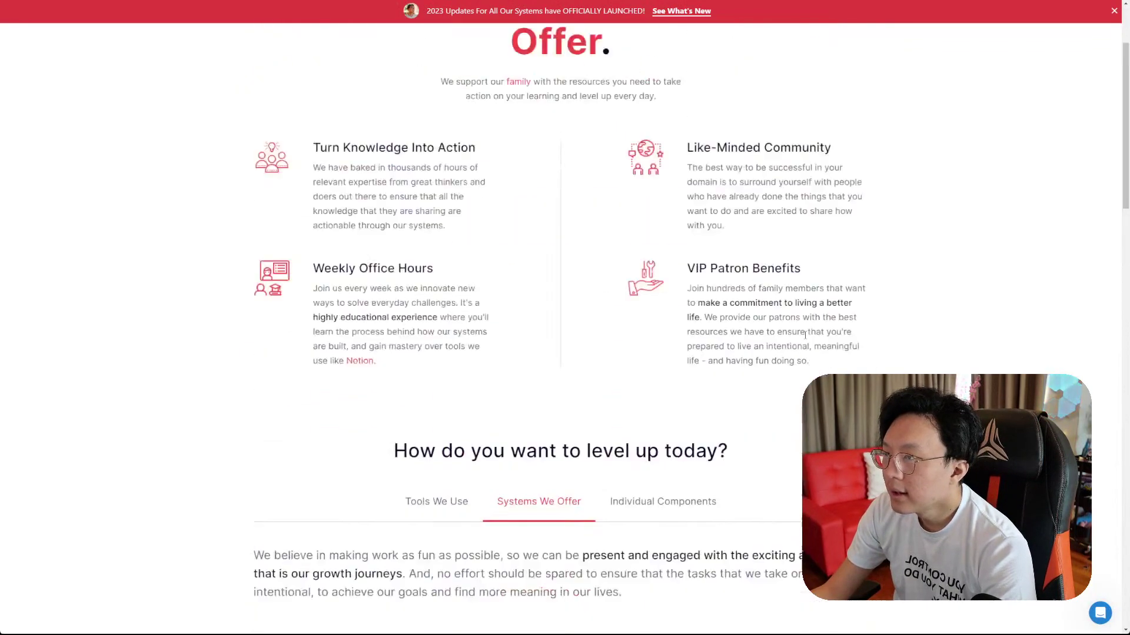
left_click(429, 0)
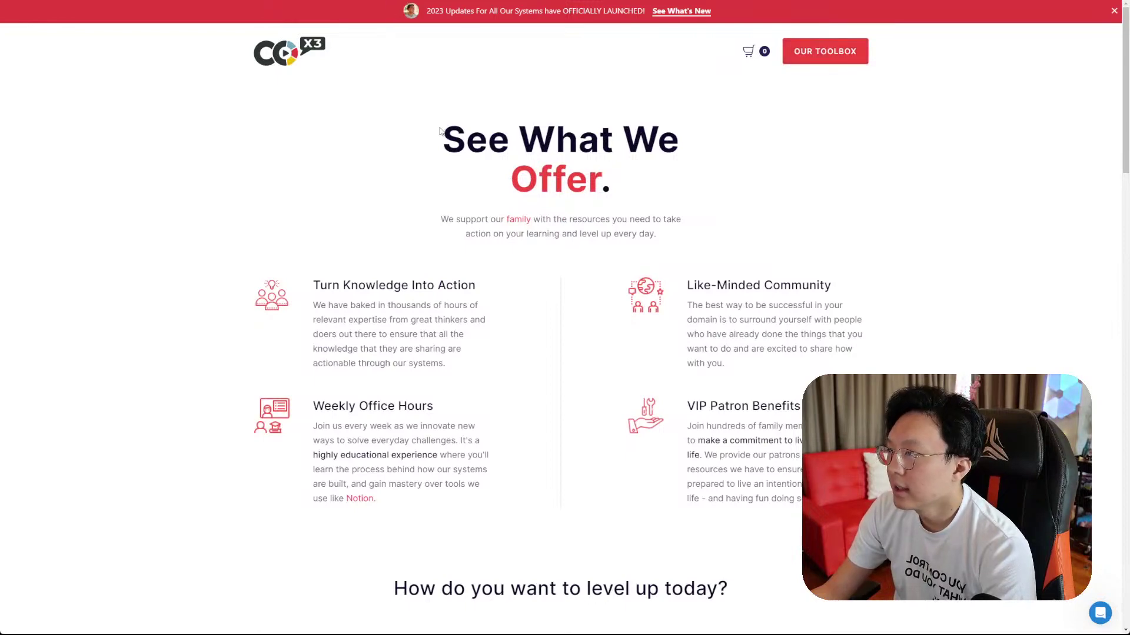
type("/reviews")
key("Return")
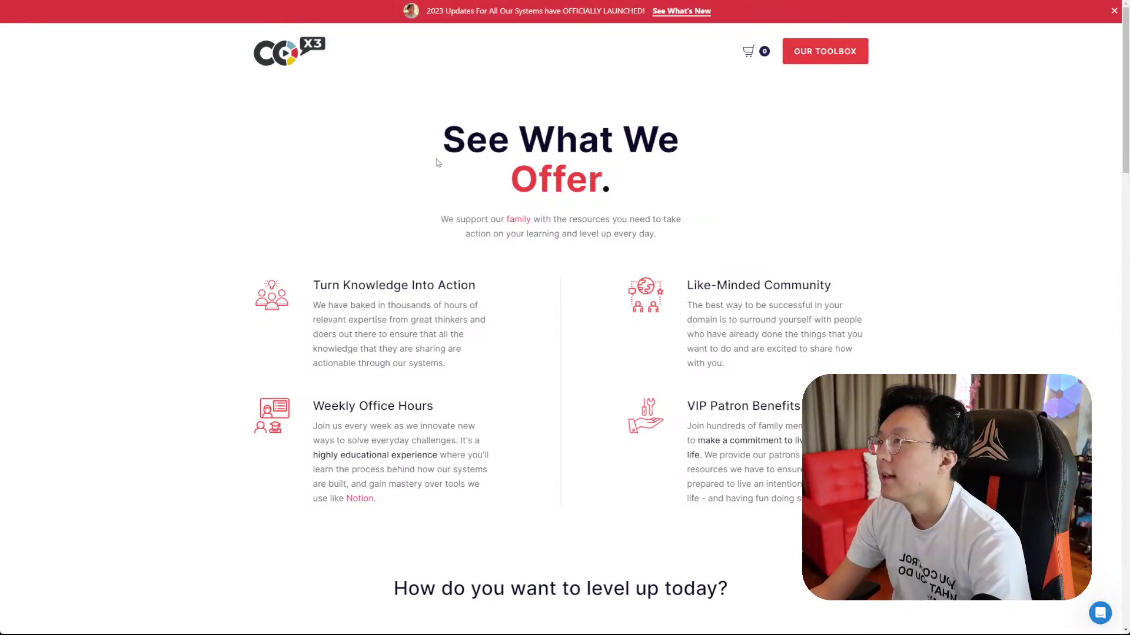
scroll(790, 368, "down", 15)
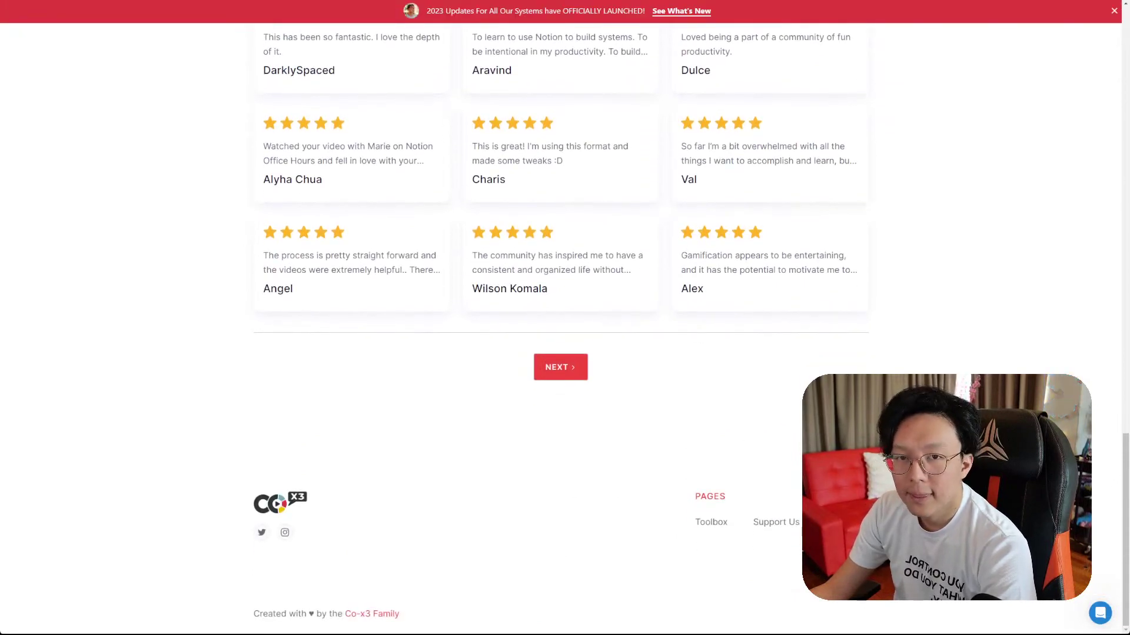
scroll(880, 259, "up", 6)
scroll(880, 263, "down", 2)
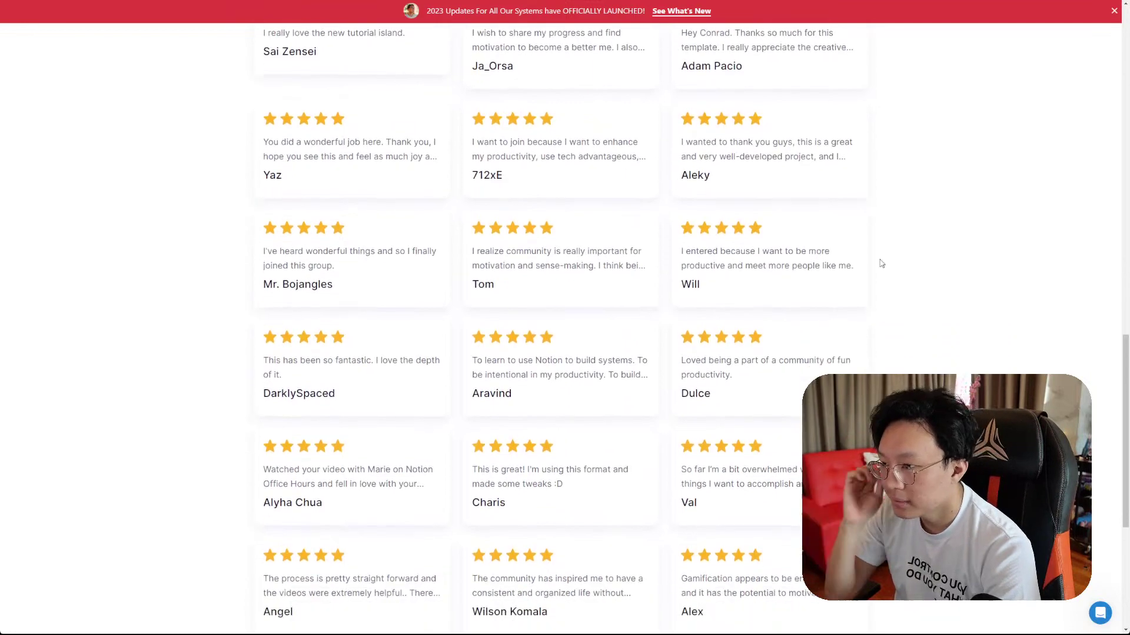
scroll(881, 263, "up", 15)
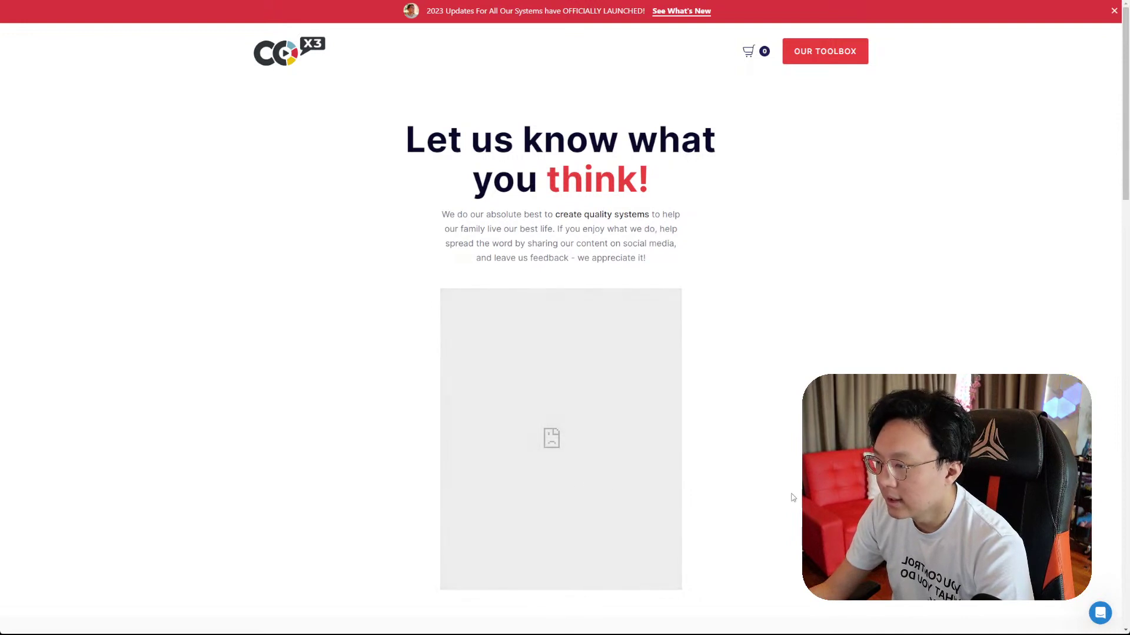
- Return to the Notion plan and reread the last three How? bullets and the toolbox question
key("ctrl+Tab")
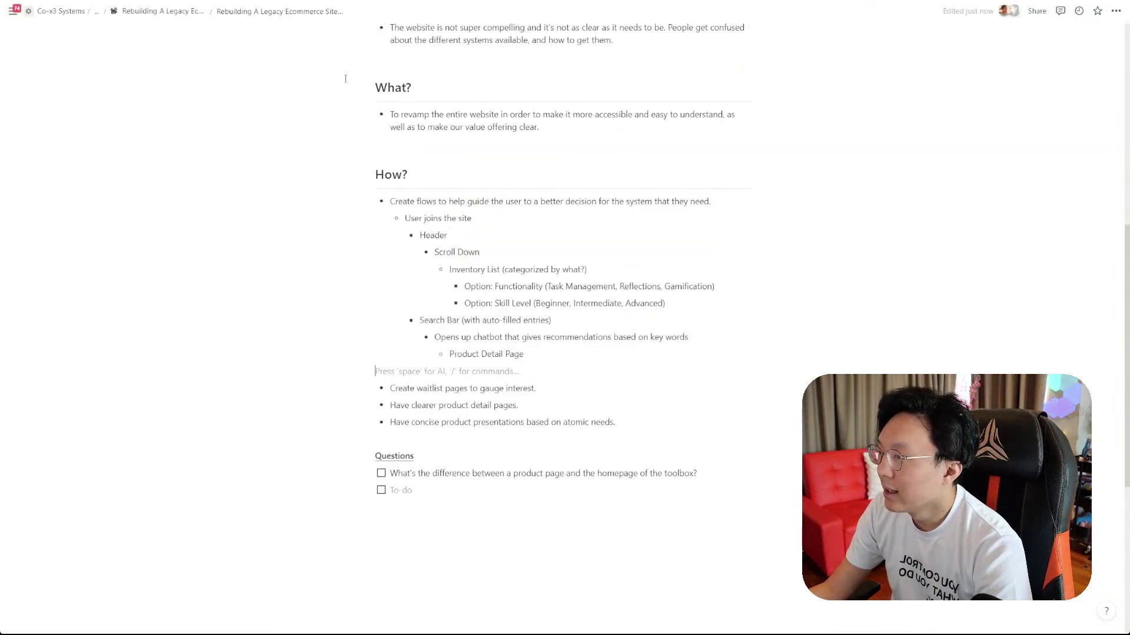
left_click(524, 386)
left_click_drag(265, 364, 629, 435)
left_click(629, 435)
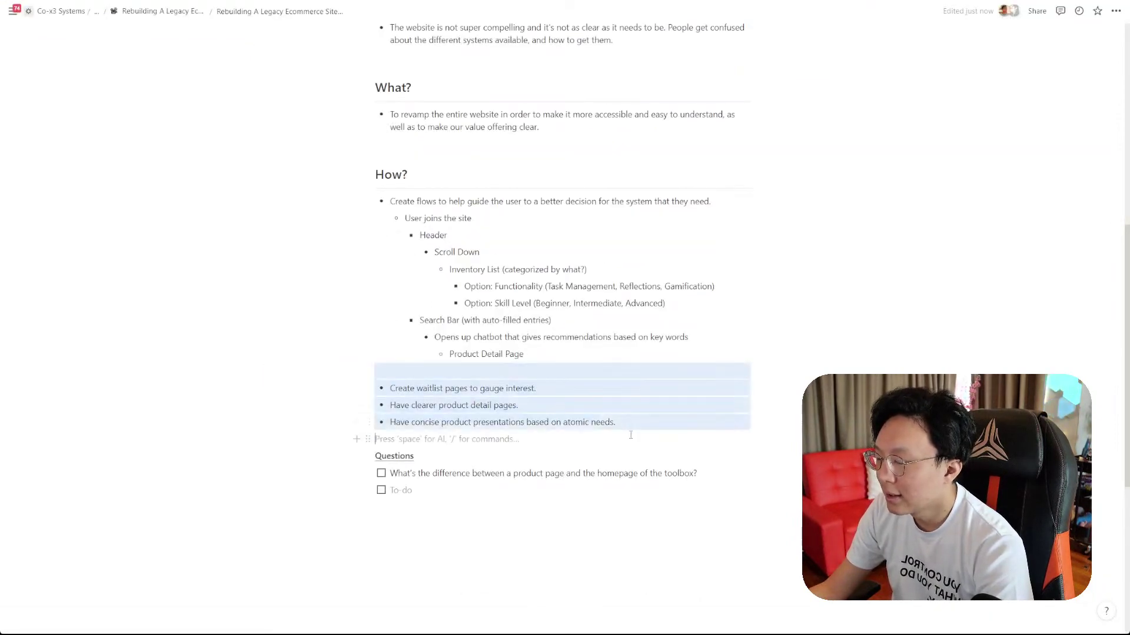
left_click(627, 369)
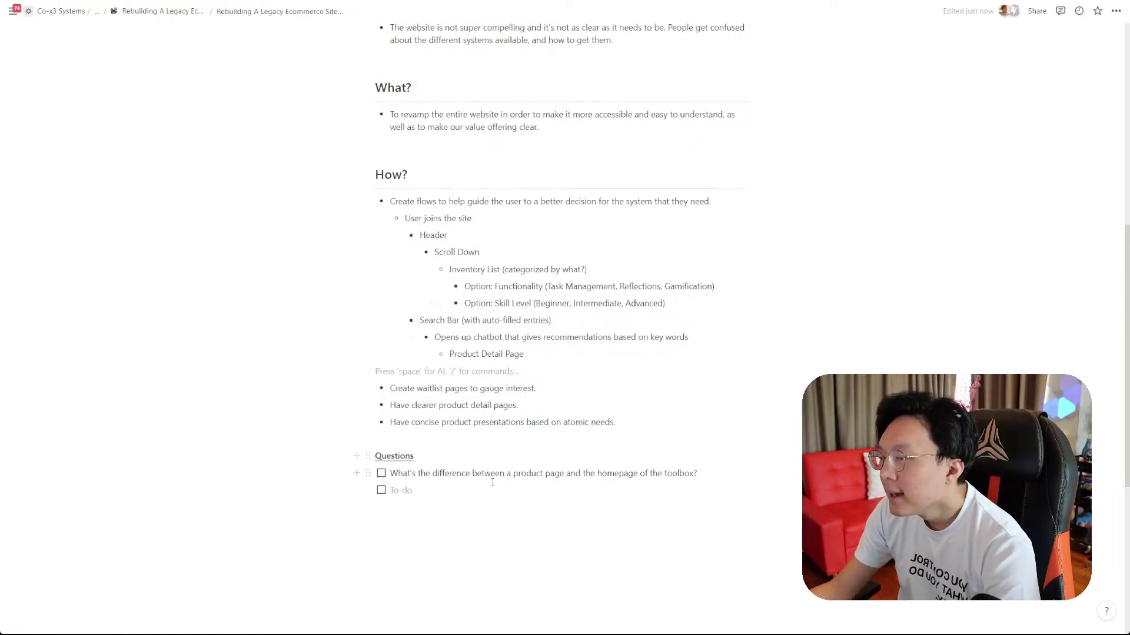
left_click_drag(544, 475, 658, 458)
- Add a nested bullet under the toolbox question reading "Homepage should be more general big picture idea"
left_click(713, 472)
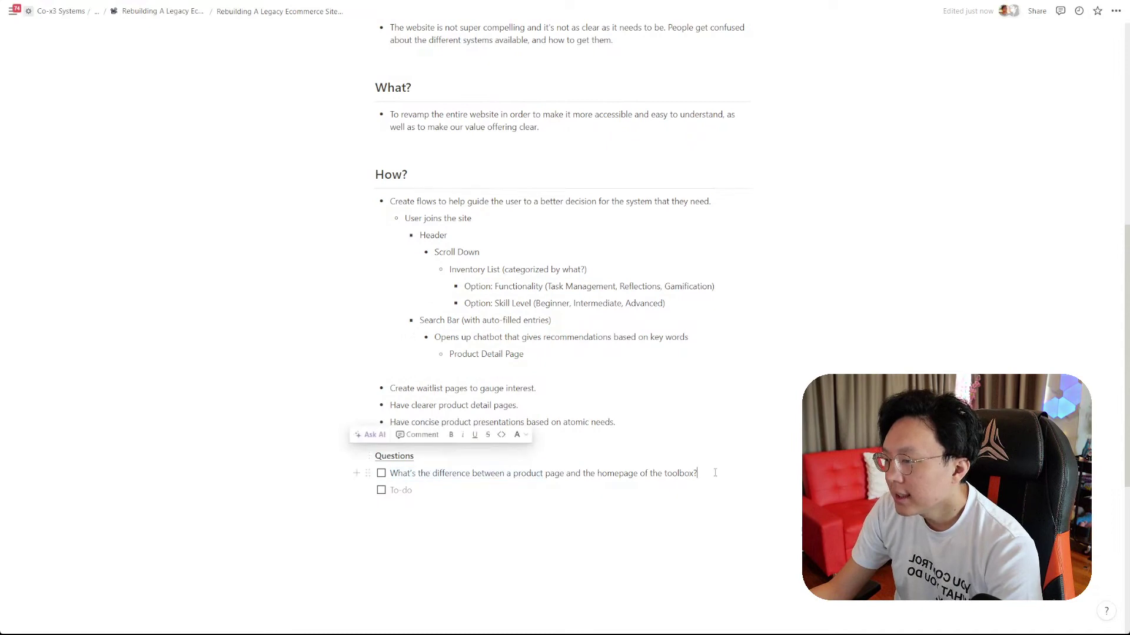
key("Return")
key("Tab")
key("BackSpace")
type("- ")
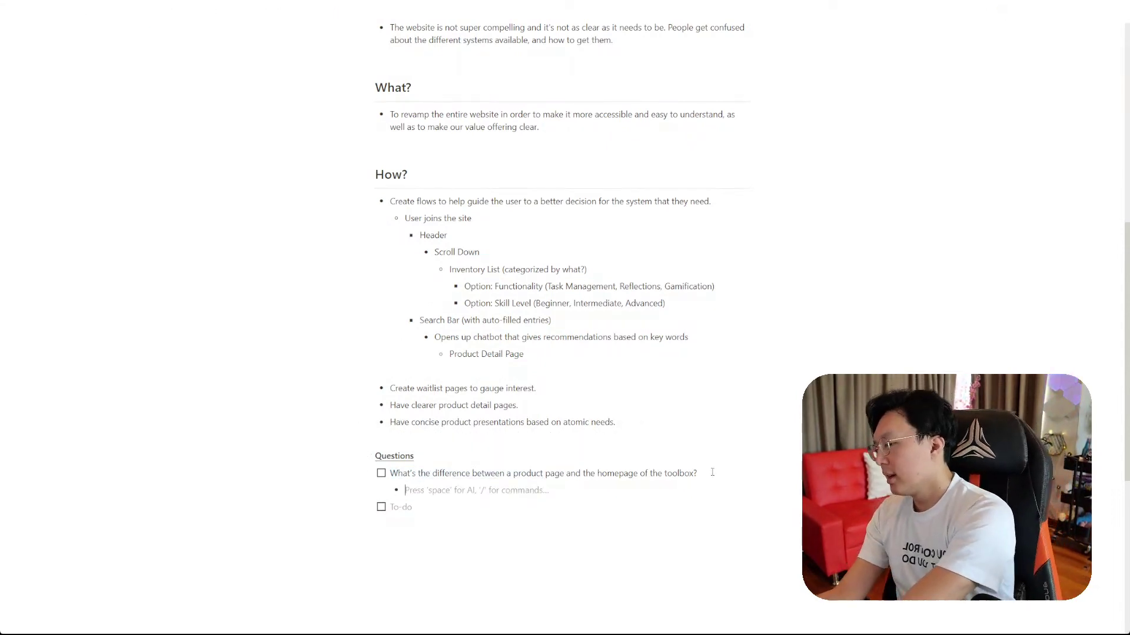
type("Homepage sho")
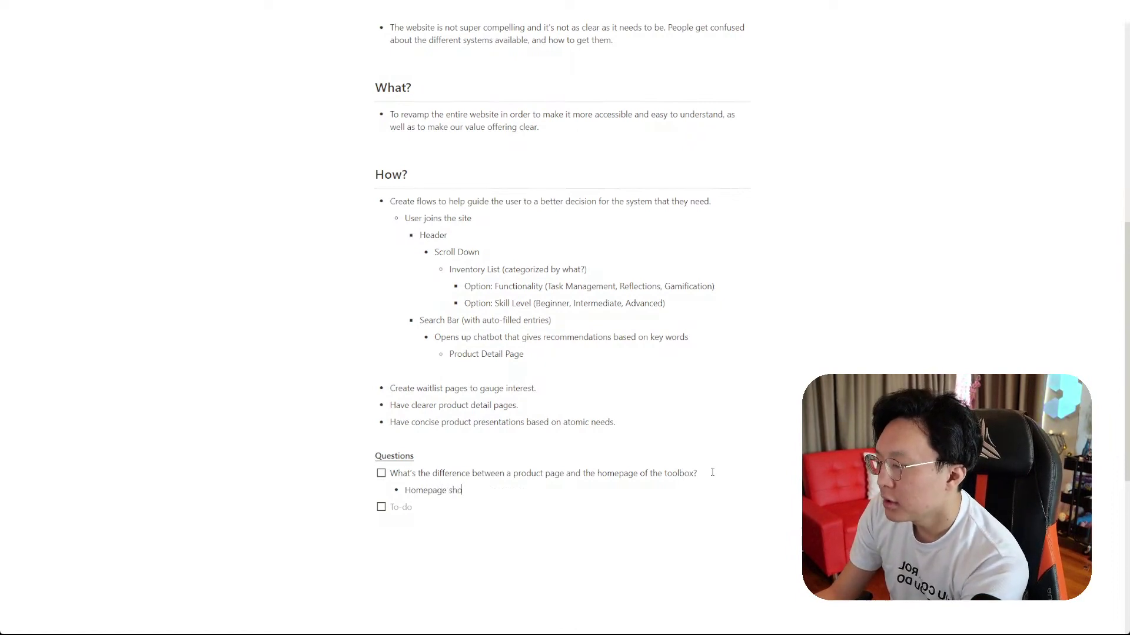
type("uld be more general")
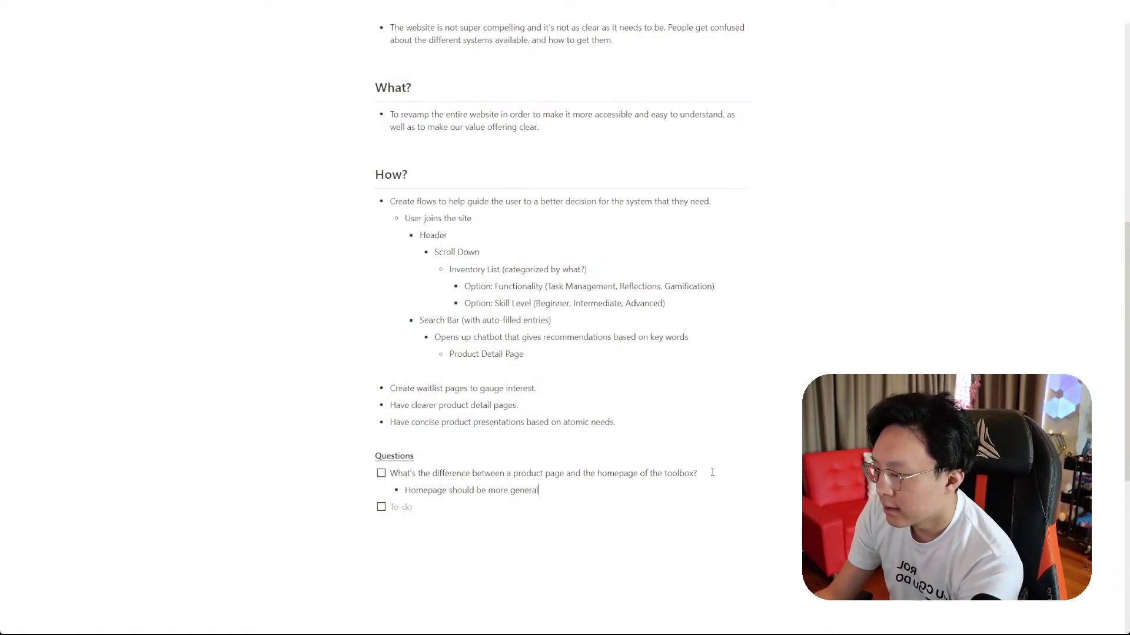
type(" big picture idea")
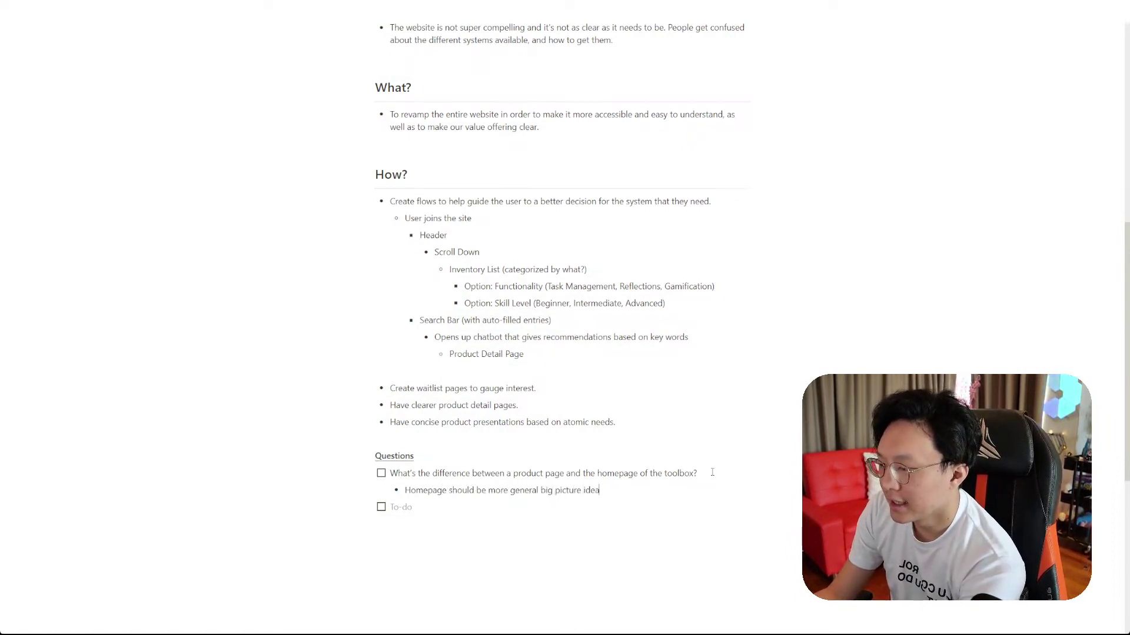
- Add a second nested bullet under the question reading "Product page is more like inventory"
key("Return")
type("P")
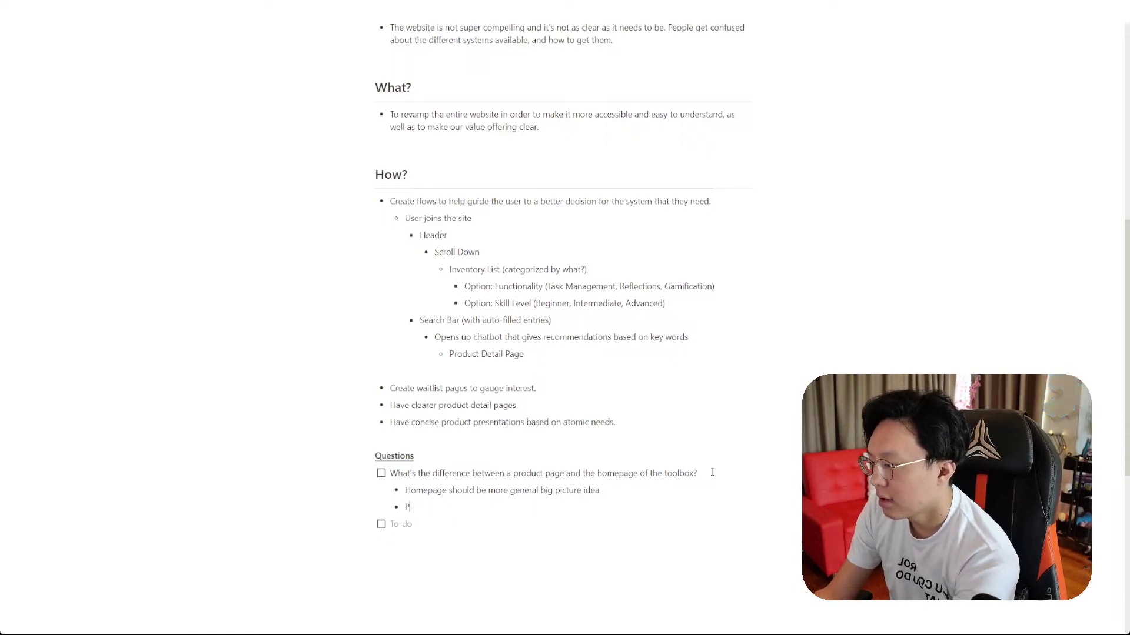
type("roduct page is")
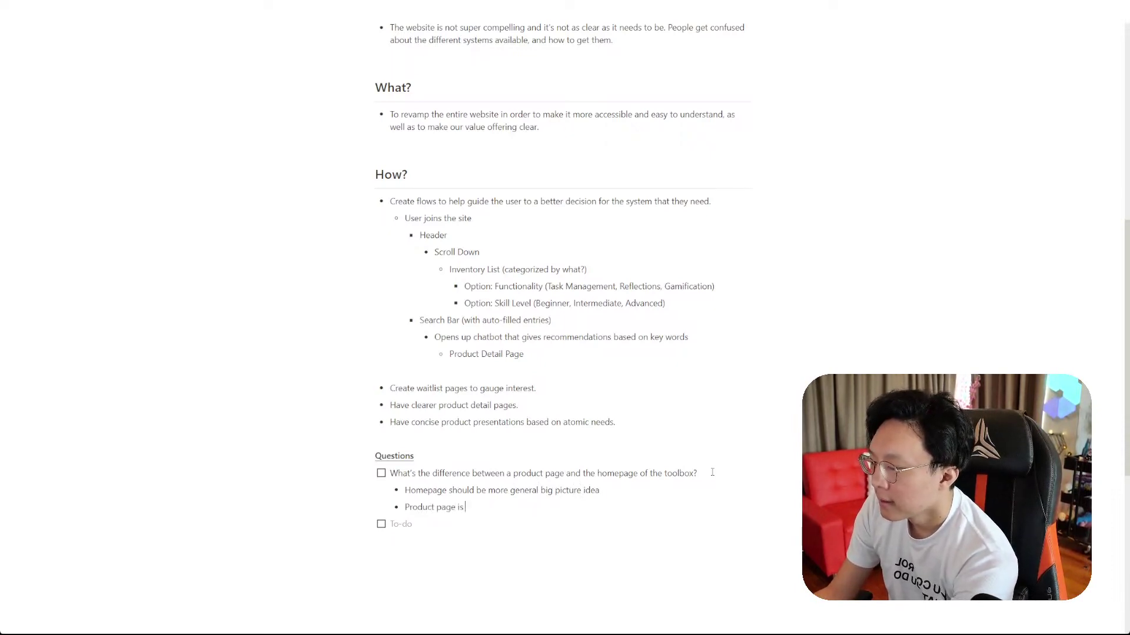
type(" more like invetn")
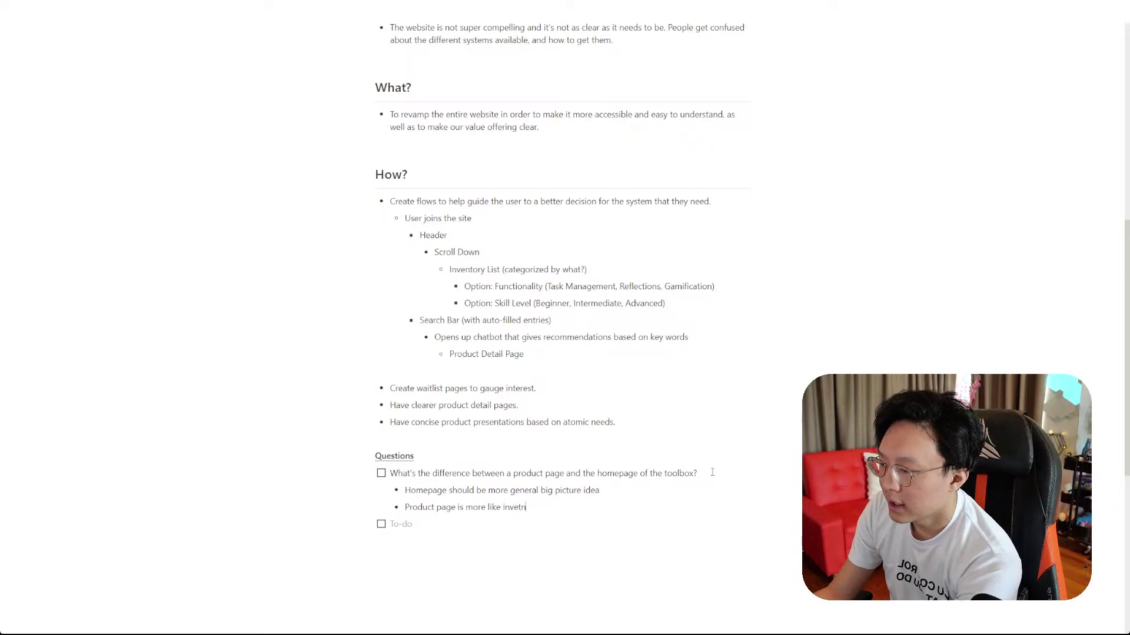
key("BackSpace")
key("BackSpace")
type("ntory")
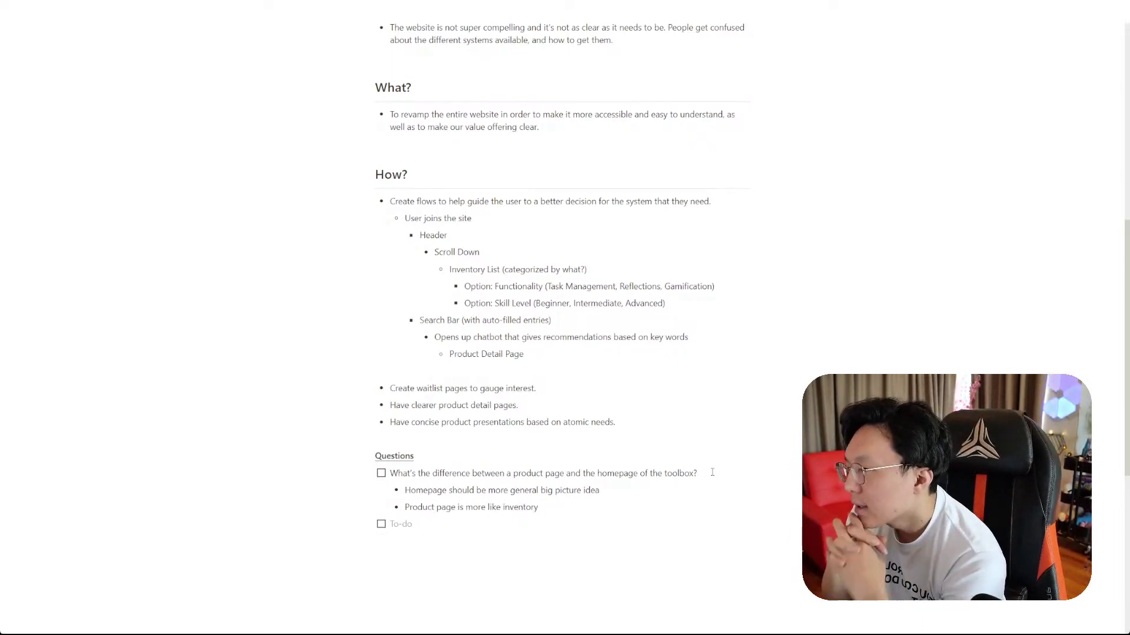
- Append "(home page)" to the "User joins the site" bullet and put "Simplified" in front of "Inventory List"
left_click(545, 217)
type("(home page)")
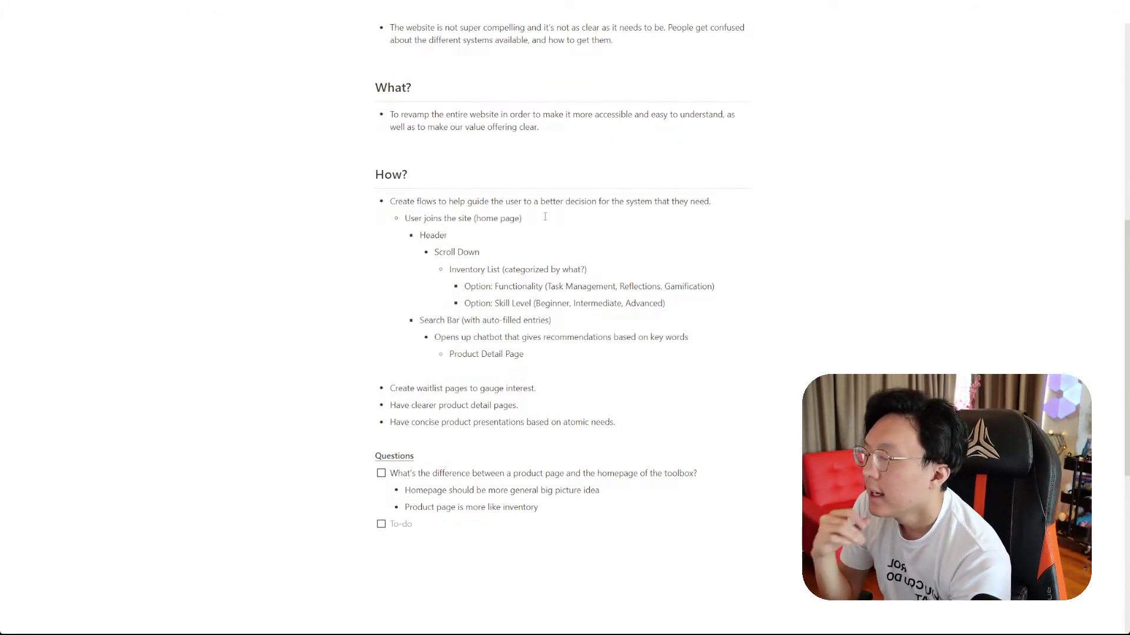
left_click_drag(309, 270, 558, 320)
left_click(555, 270)
key("Escape")
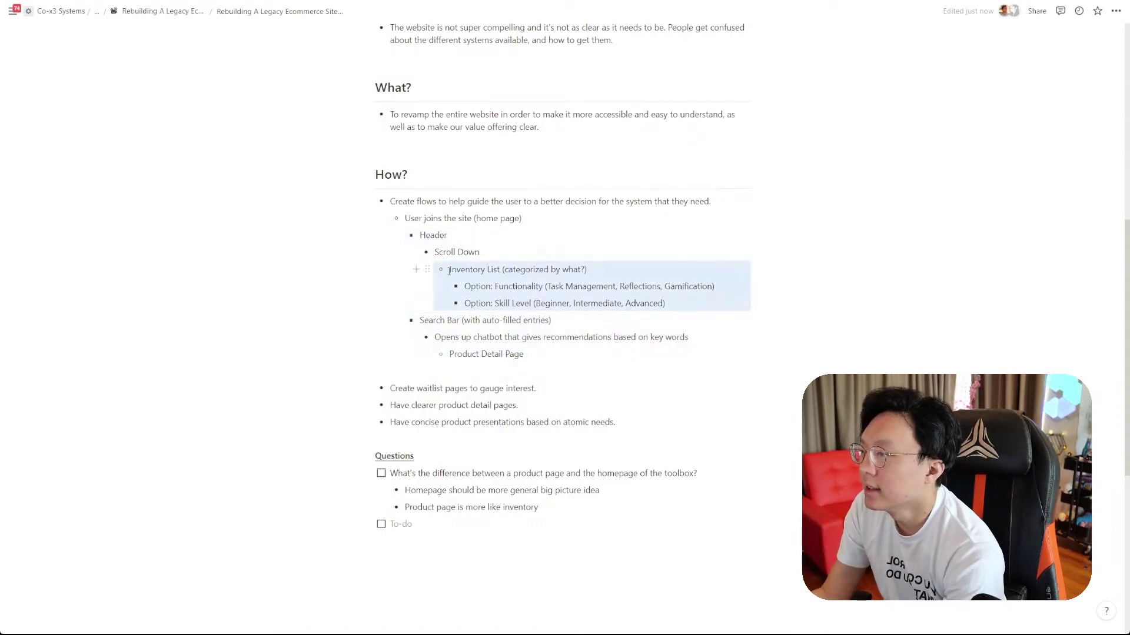
left_click(449, 271)
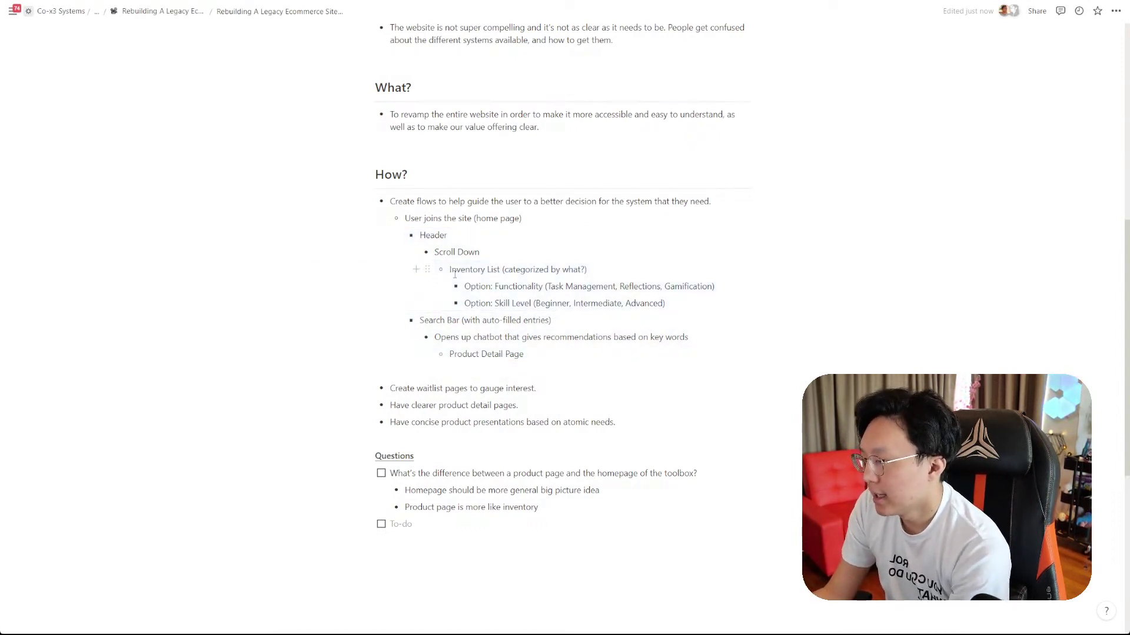
type("Simplified")
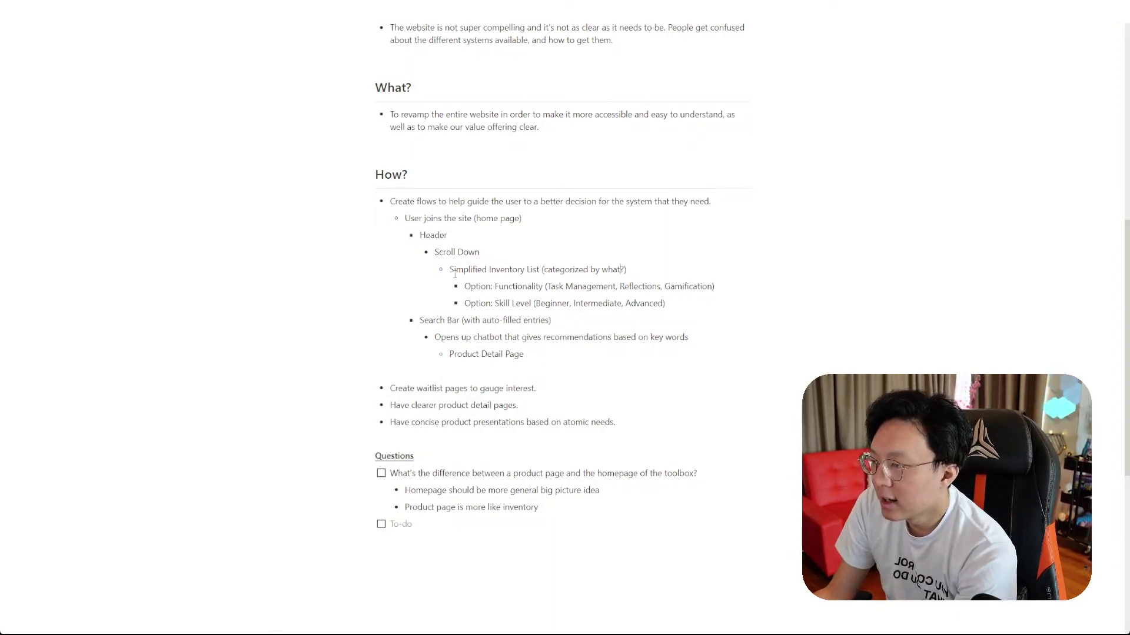
- Reword the parenthetical of the Simplified Inventory List bullet as "(categorized by why?)"
key("Left")
key("Left")
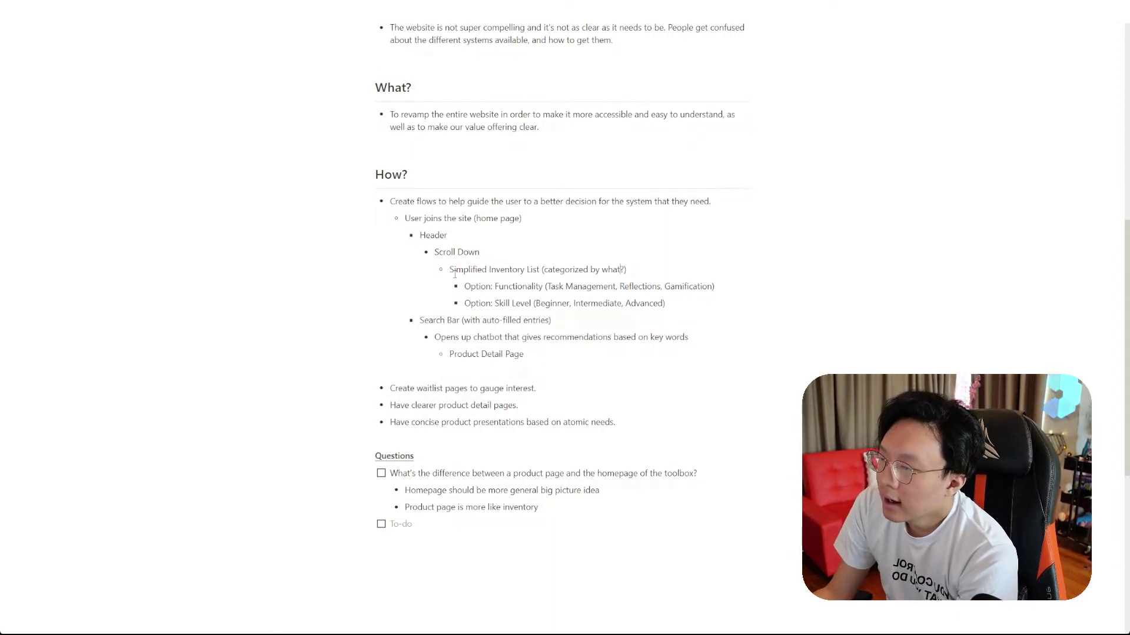
key("Delete")
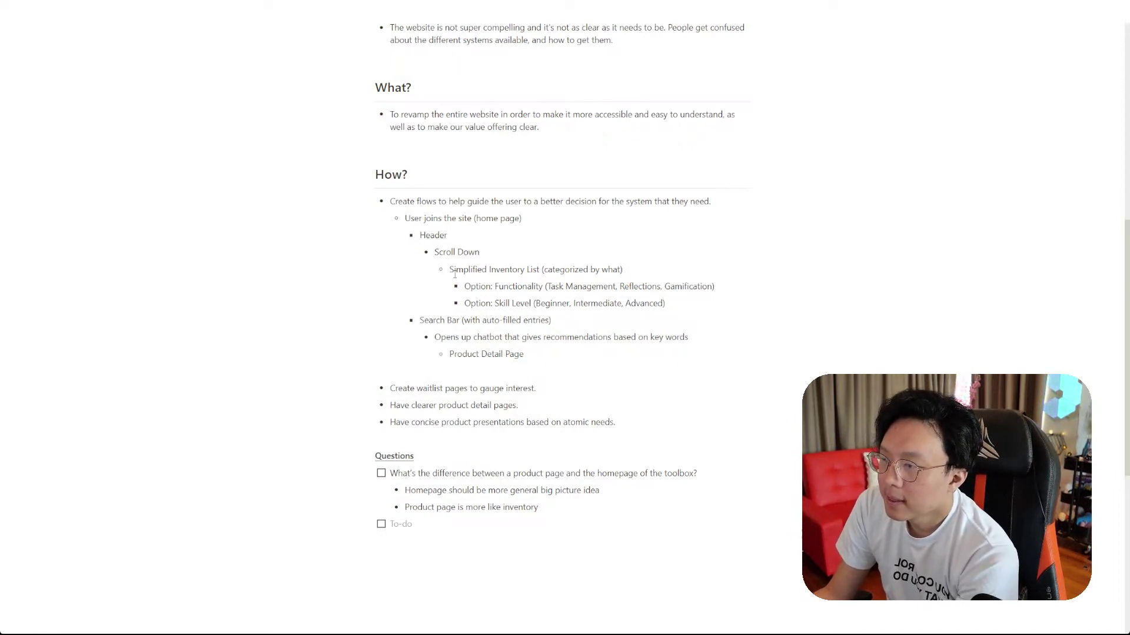
key("ctrl+shift+Left")
type("why?")
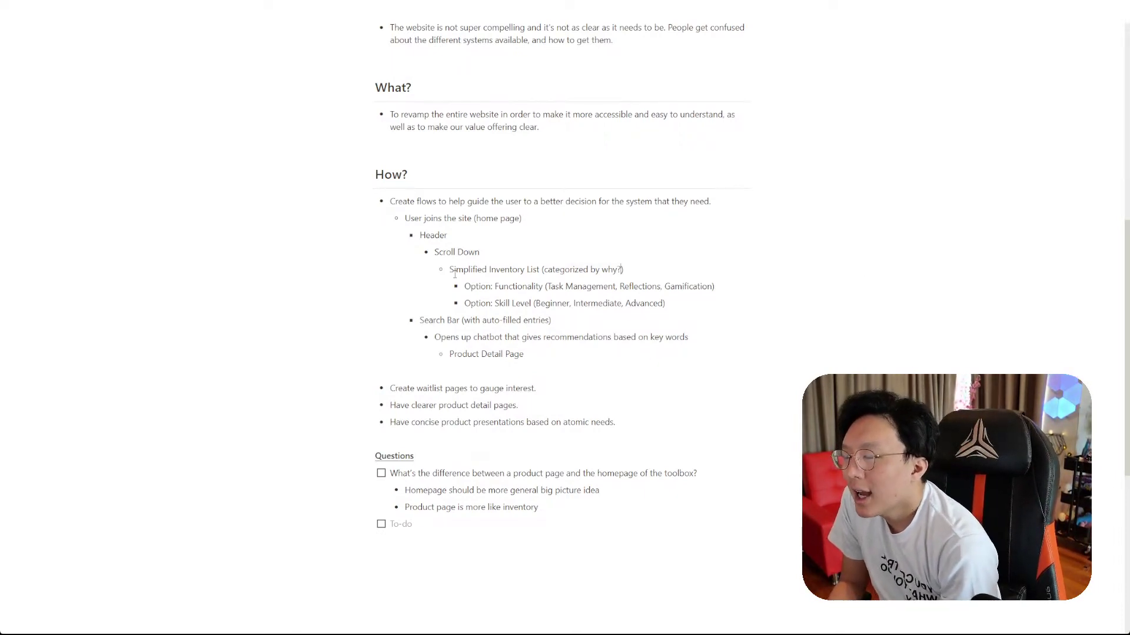
- Comment "Can think about this like a class. Does this fit me?" on the Skill Level option, and resolve the comment
left_click_drag(574, 303, 715, 304)
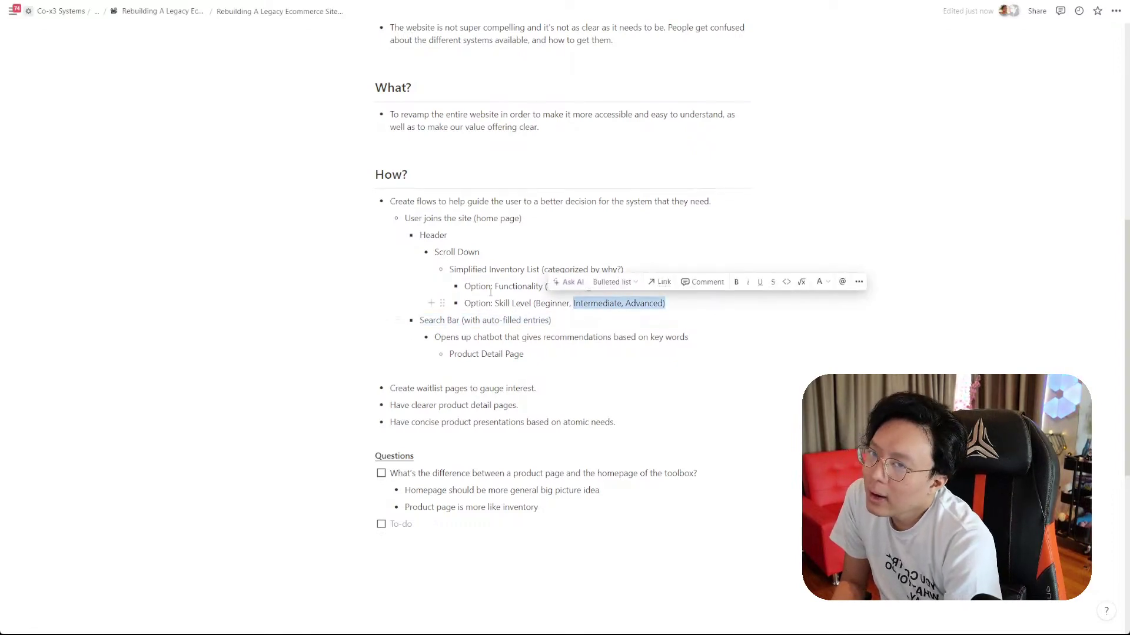
left_click(515, 274)
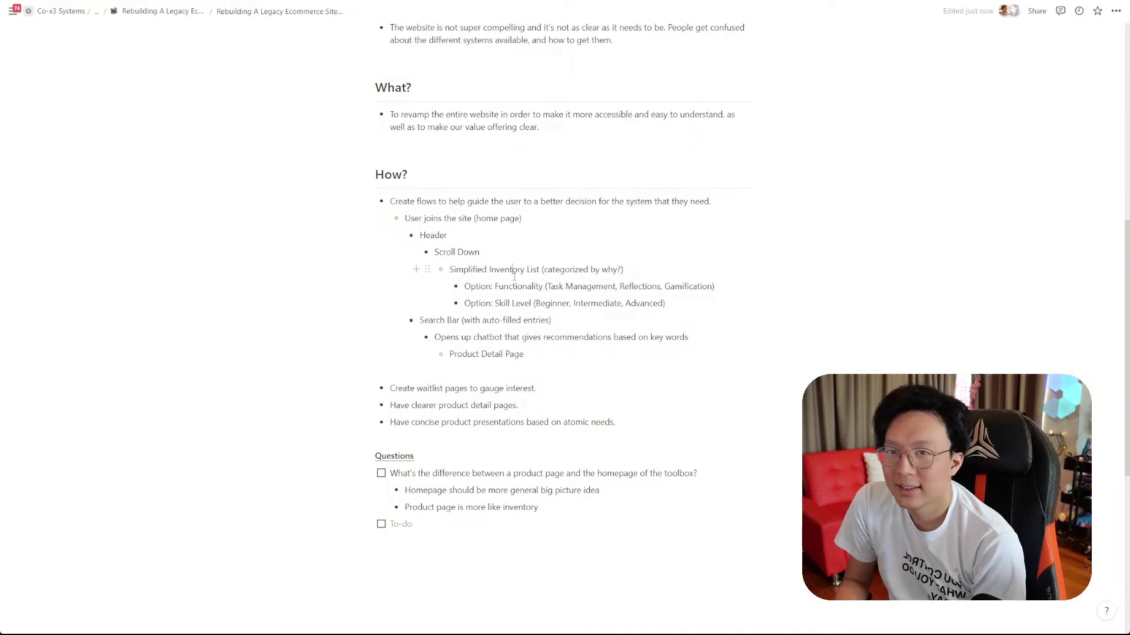
triple_click(613, 304)
key("ctrl+shift+m")
type("Can ")
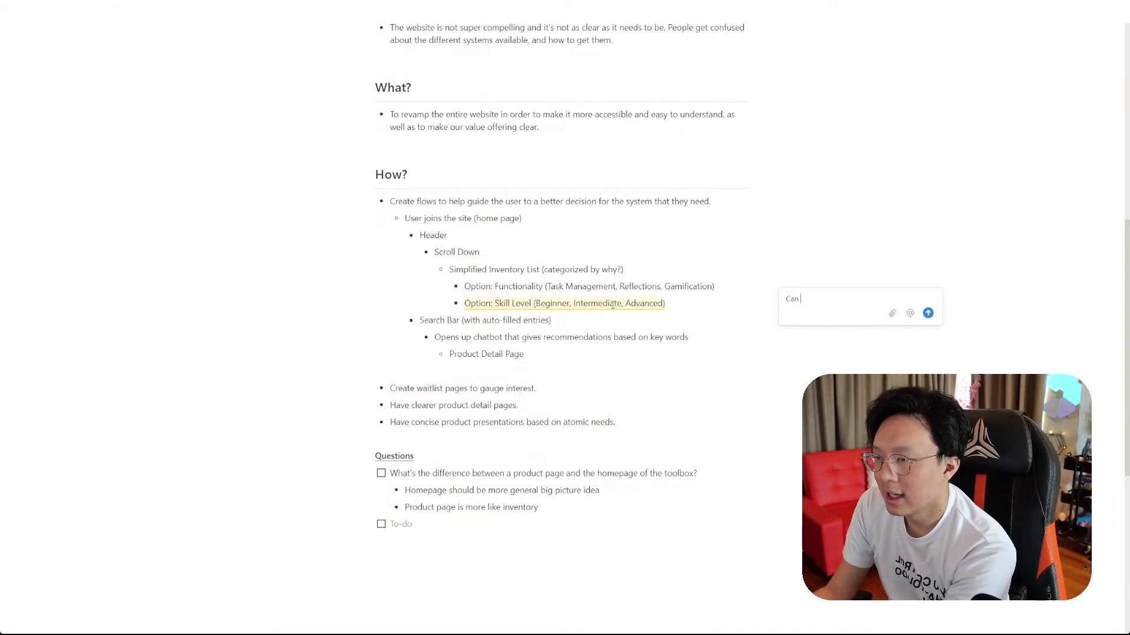
type("think about this lik")
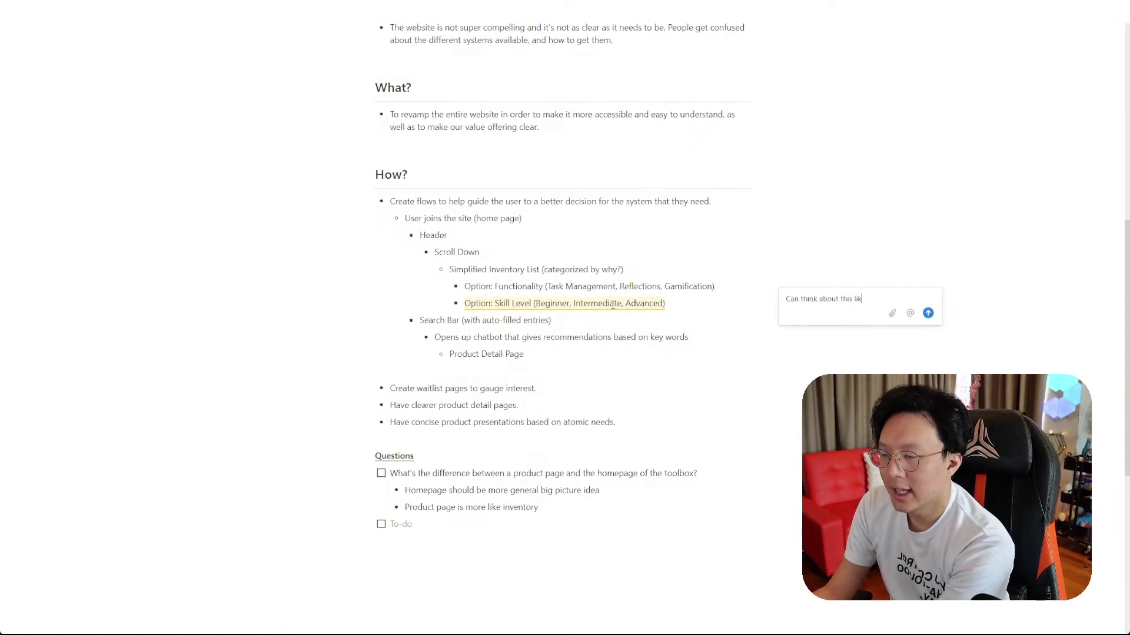
type("e a class. Does this ")
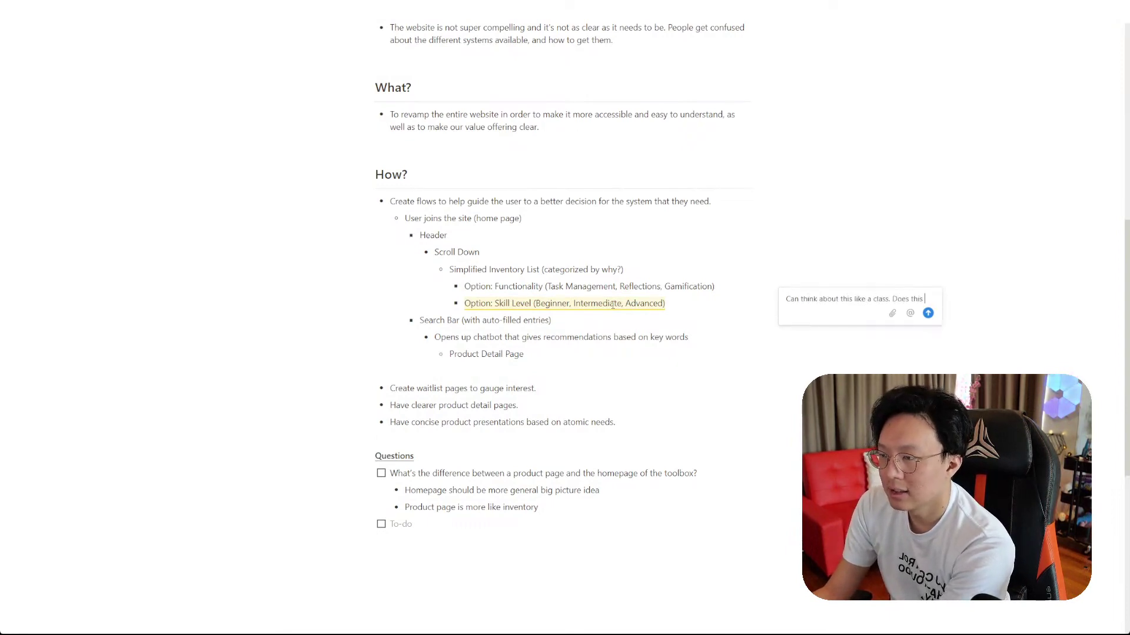
type("fit me?")
key("Return")
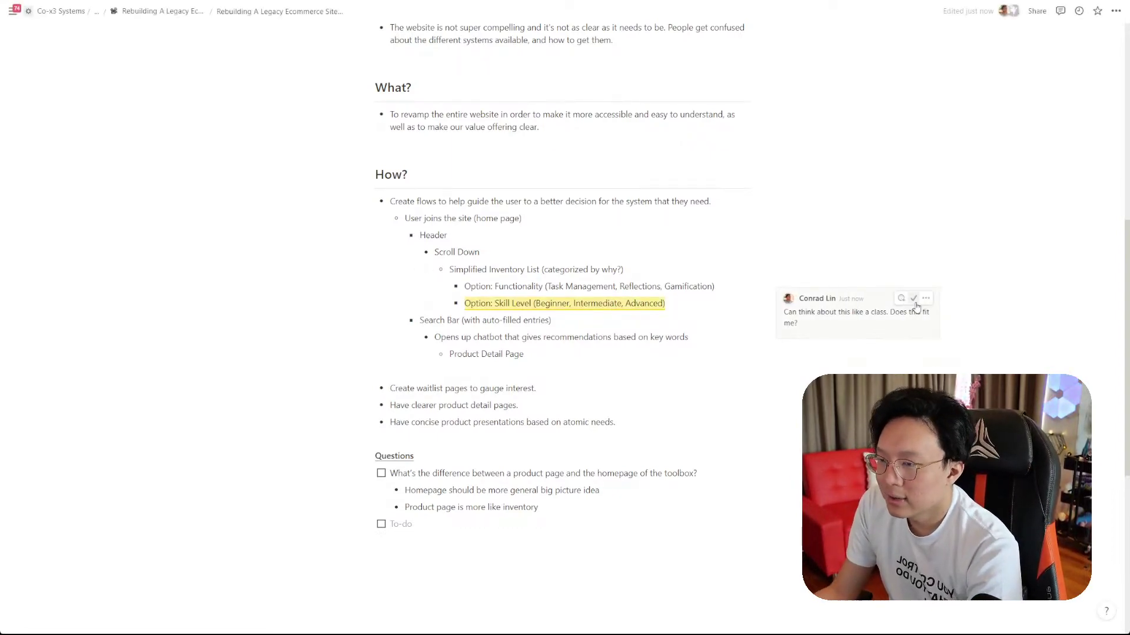
left_click(914, 298)
- Add a bullet reading "Option: Classes" below the Skill Level option
key("Return")
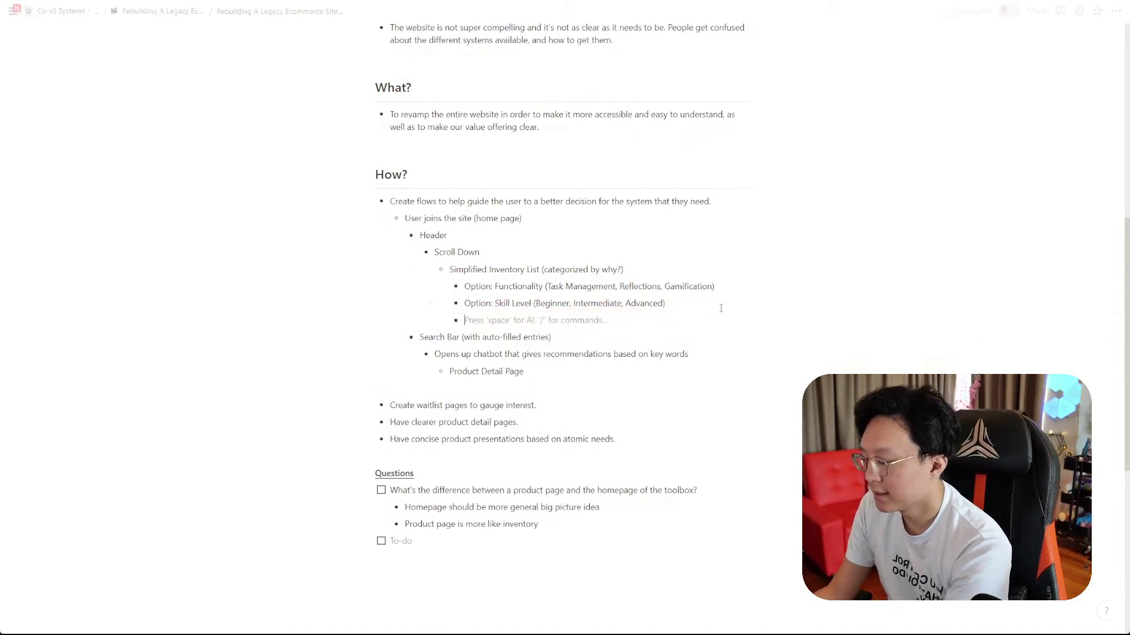
type("Option: Classes")
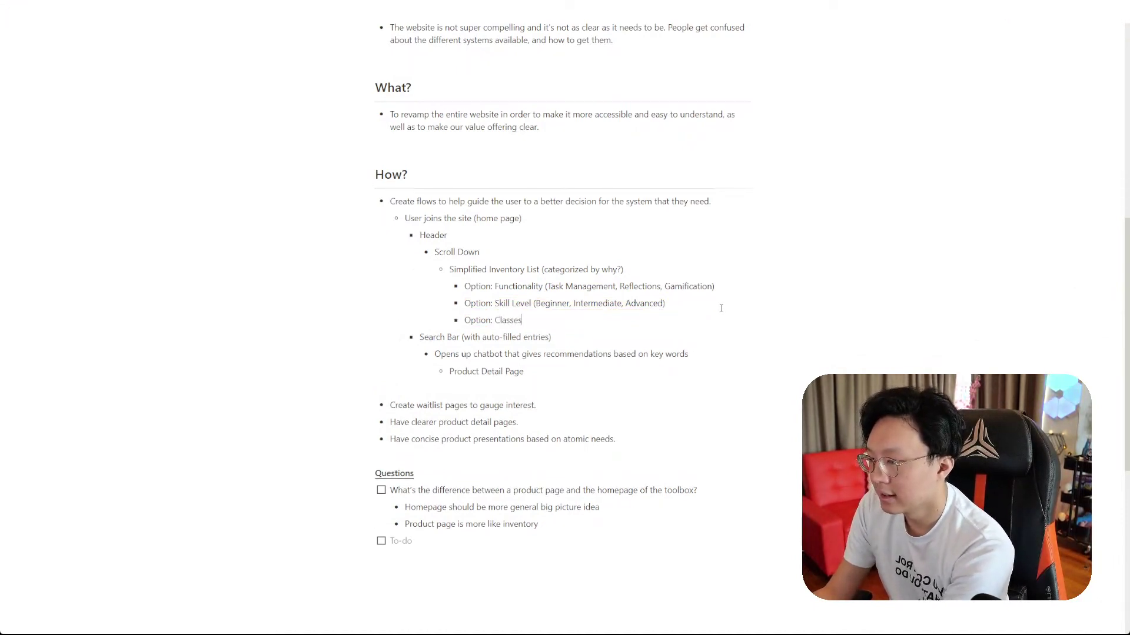
- Append "(Student, Creative, Second Winder)" to the "Option: Classes" bullet
type(" (")
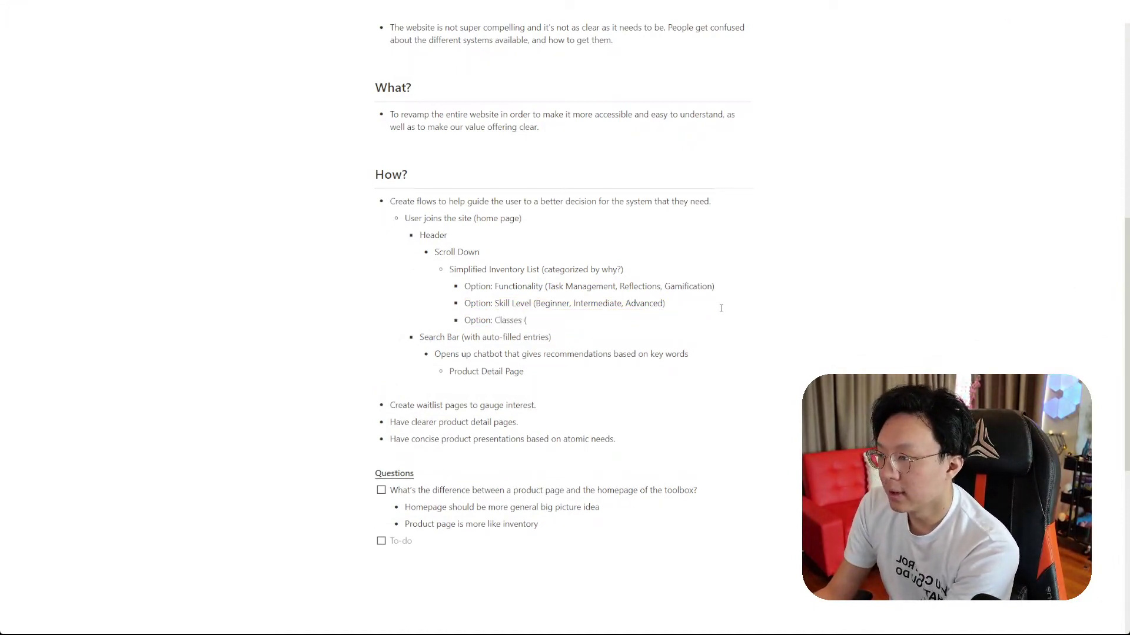
type("Student, Creative, ")
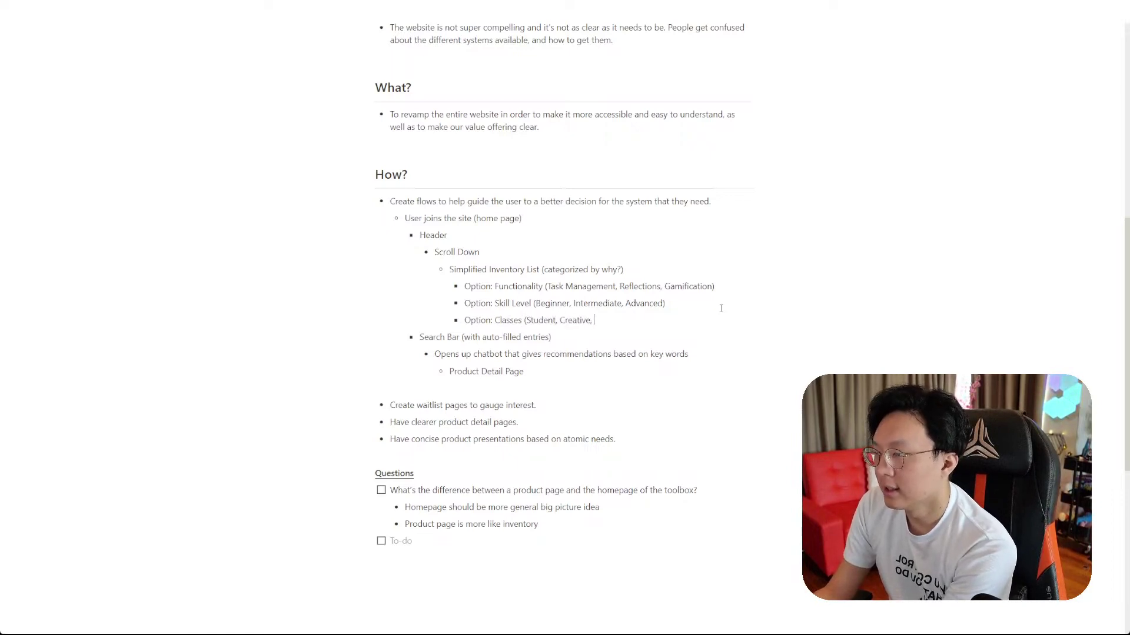
type("Second Windo")
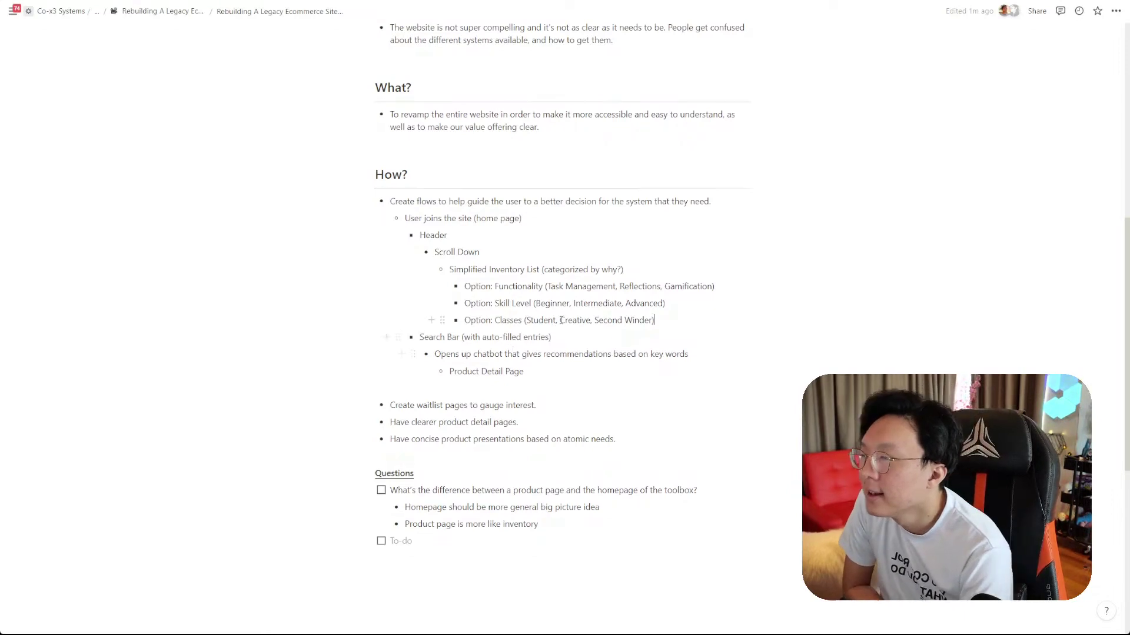
- Review the Co-x3 home page, examining its header, toolbox link and the system categories under "How can we be helpful?"
left_click_drag(369, 346, 546, 367)
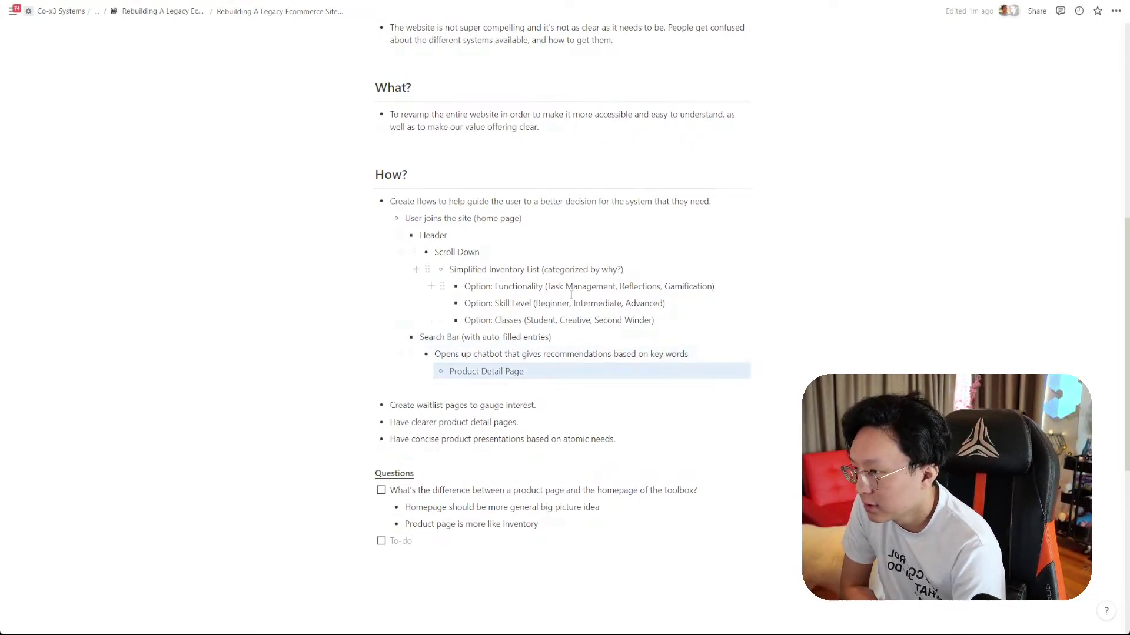
left_click(194, 1)
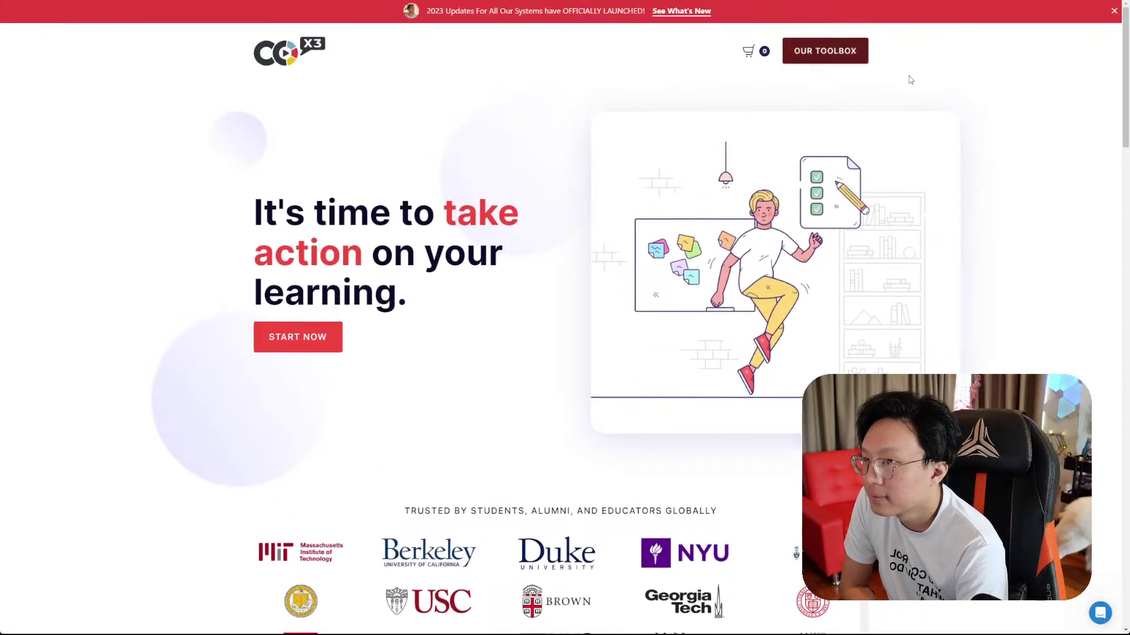
scroll(910, 79, "down", 20)
scroll(913, 283, "up", 20)
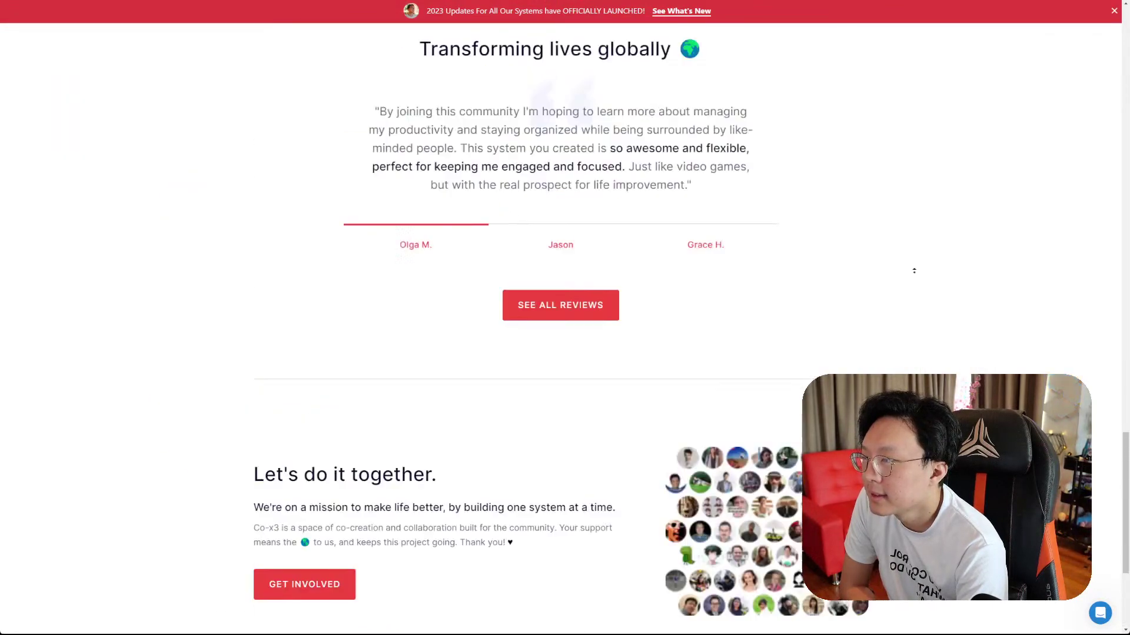
scroll(479, 452, "down", 7)
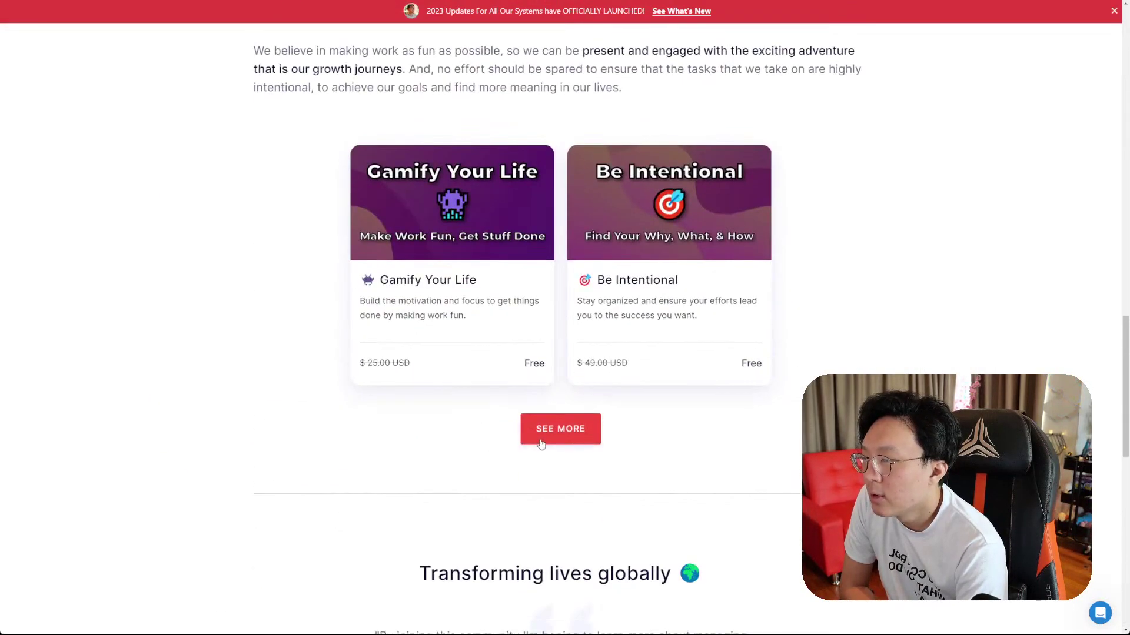
scroll(1053, 265, "up", 15)
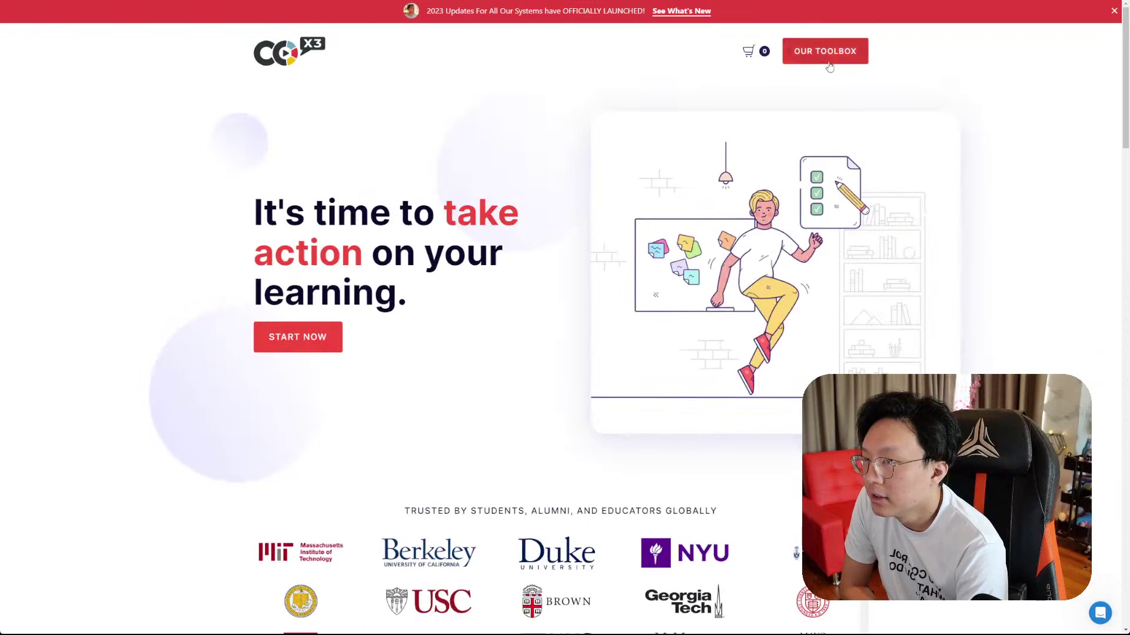
scroll(913, 234, "down", 12)
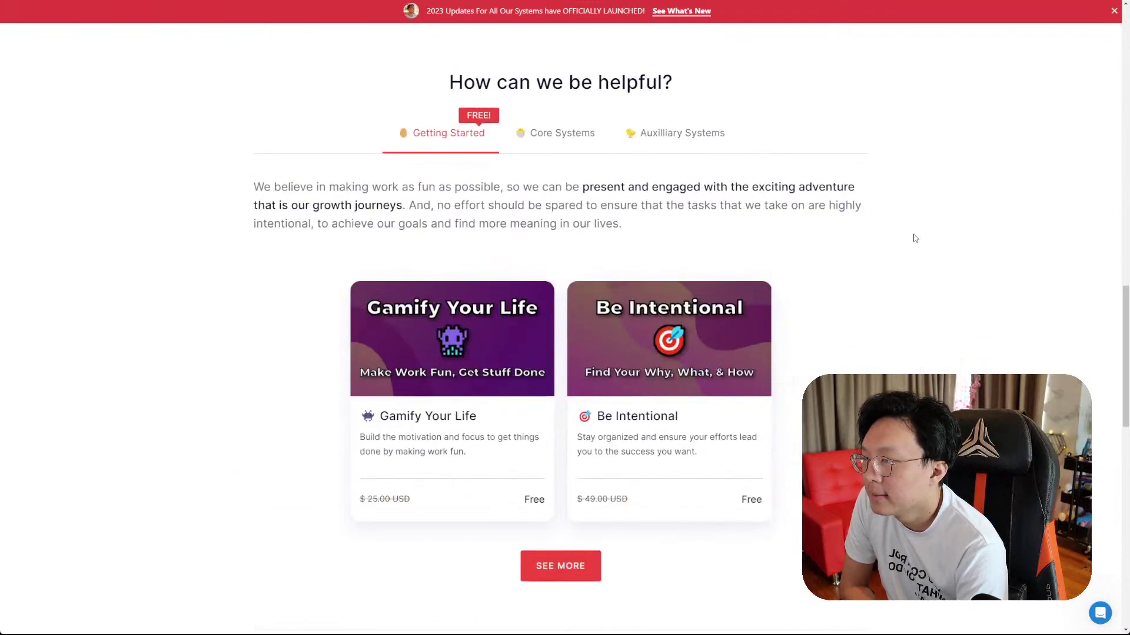
left_click(532, 137)
left_click(441, 147)
left_click(78, 1)
- Copy the "Product Detail Page" bullet from the Search Bar flow into a new sub-bullet under the Classes option in the Notion notes
left_click(559, 259)
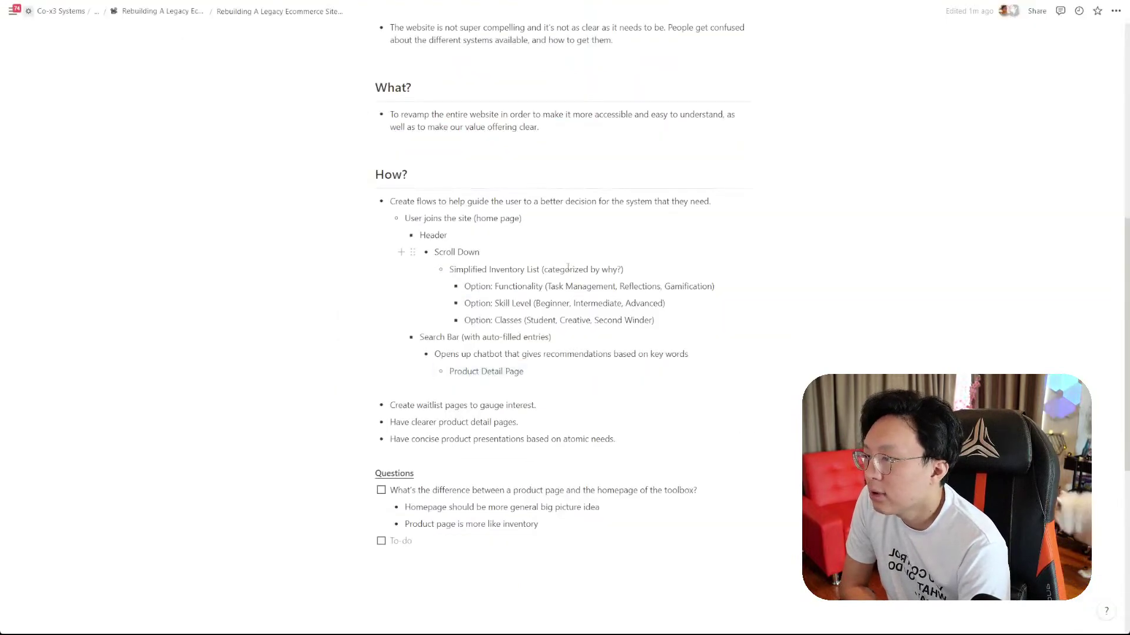
left_click(584, 356)
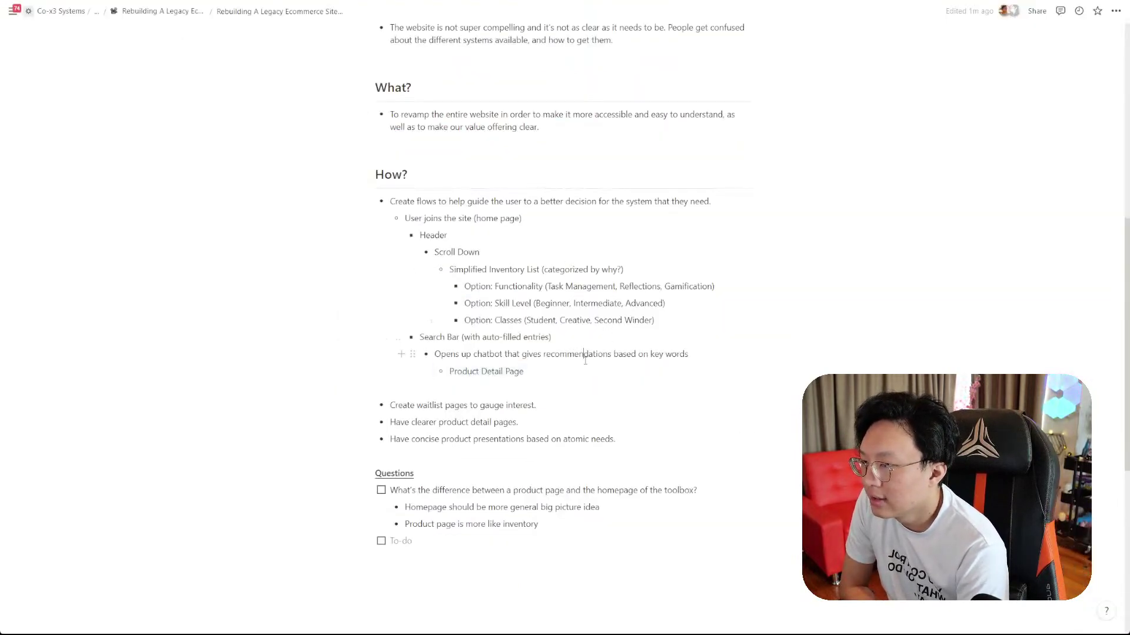
left_click(674, 319)
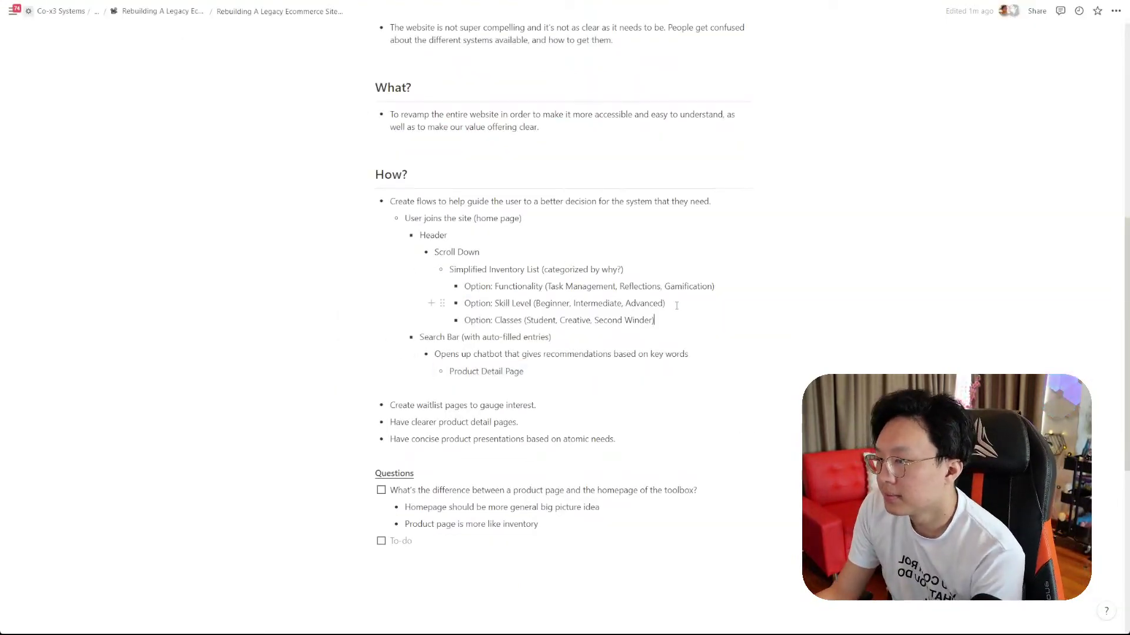
key("Return")
key("Tab")
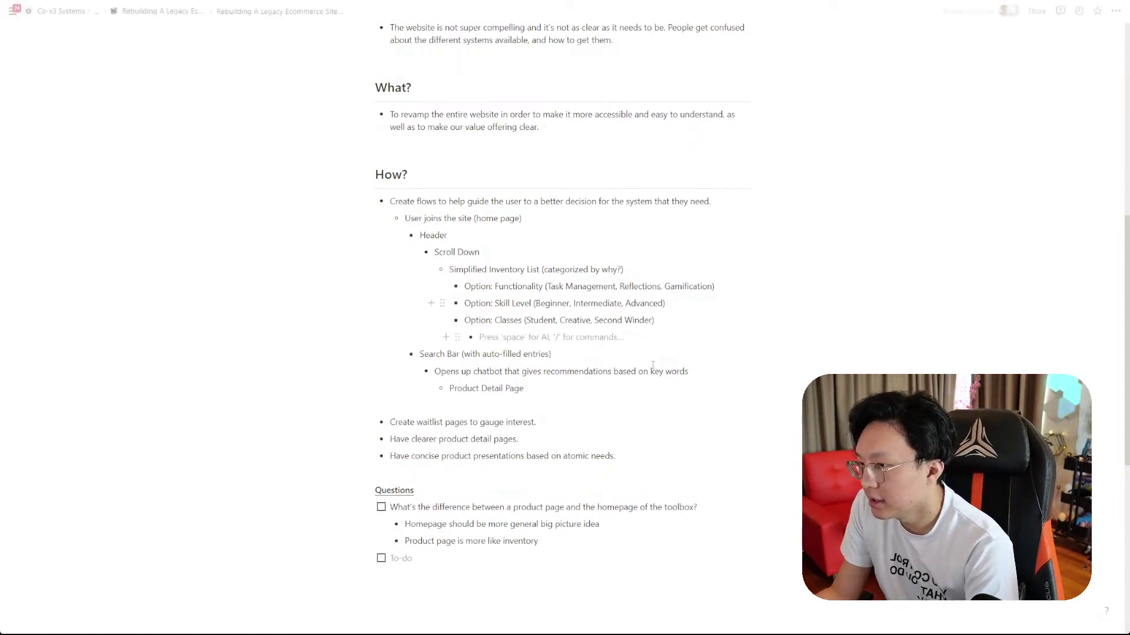
triple_click(576, 389)
key("ctrl+c")
left_click(603, 340)
key("ctrl+v")
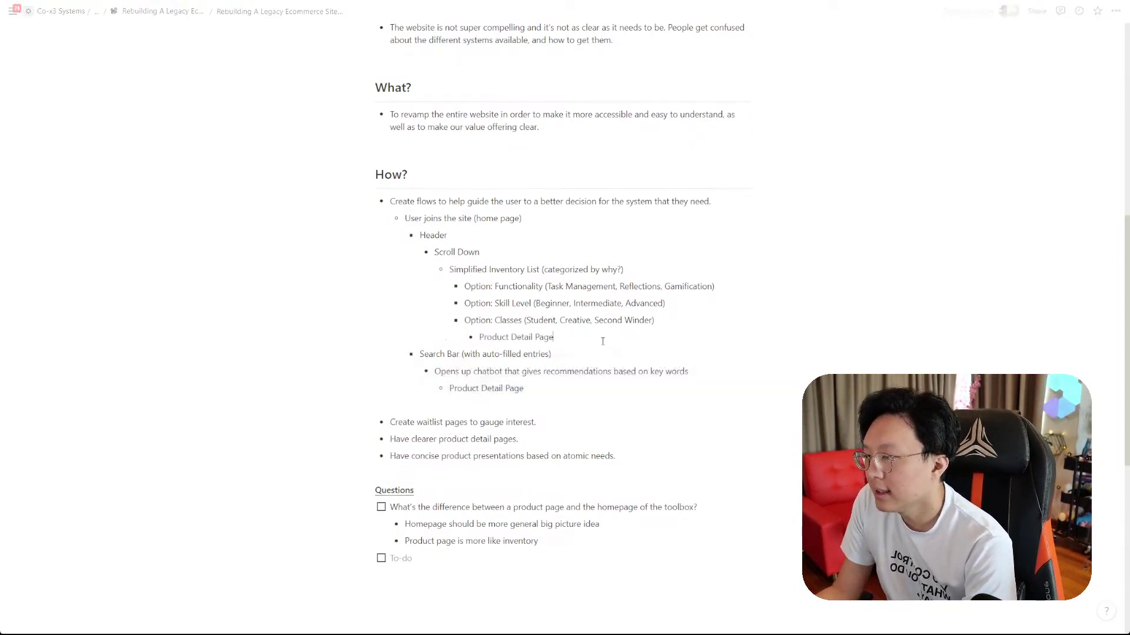
- Add a sub-bullet reading "Visuals on how it works" under the copied Product Detail Page bullet
key("Return")
key("Tab")
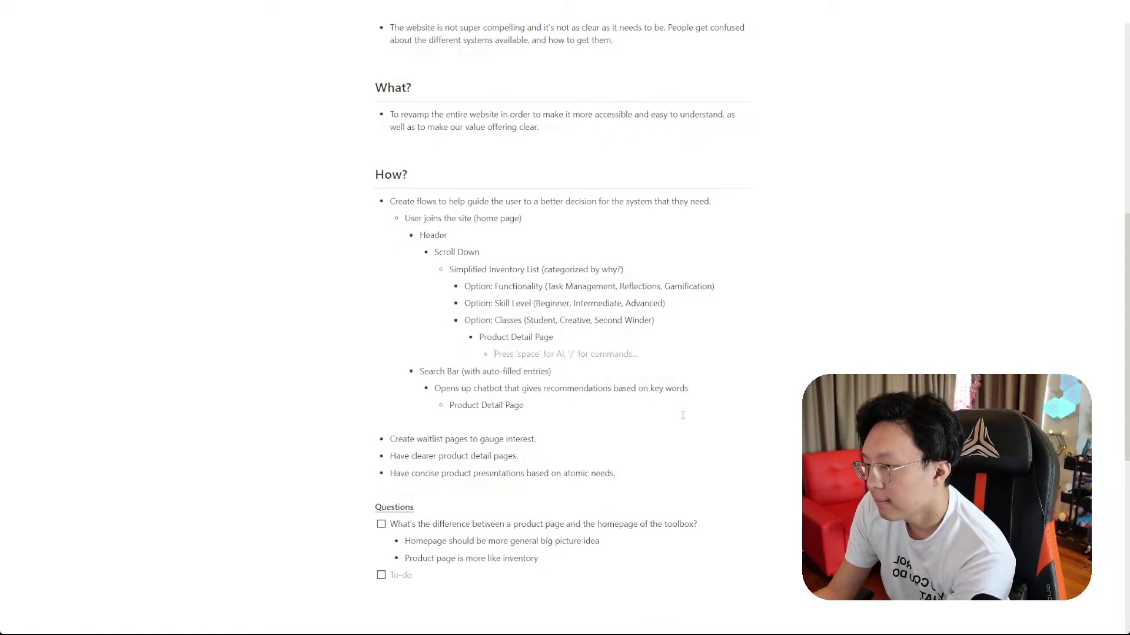
type("Visu")
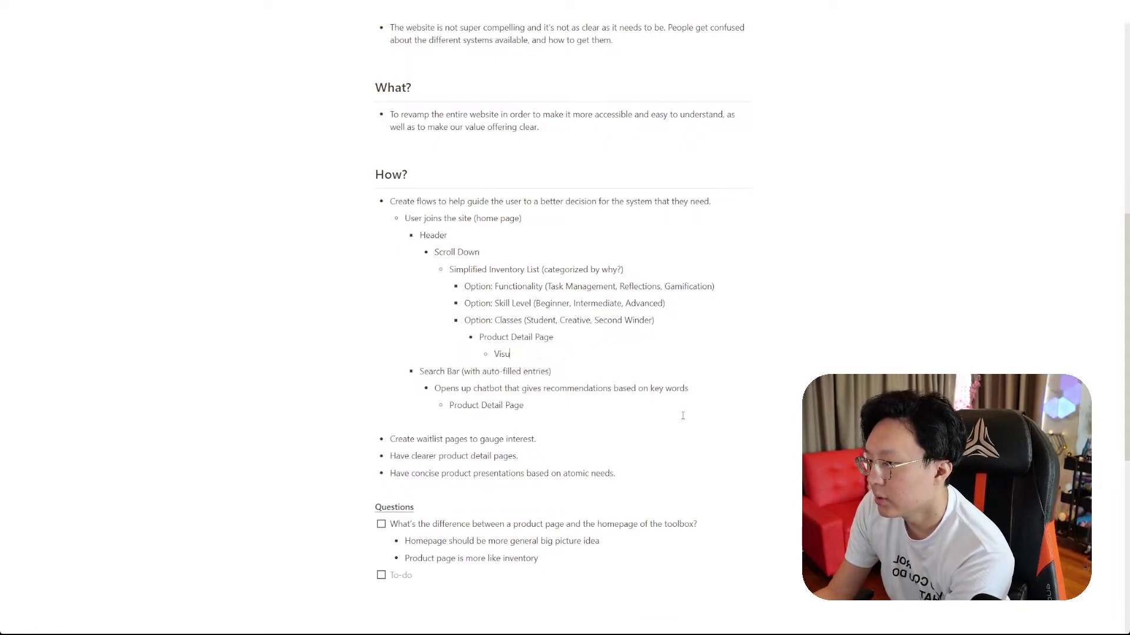
type("als on how ")
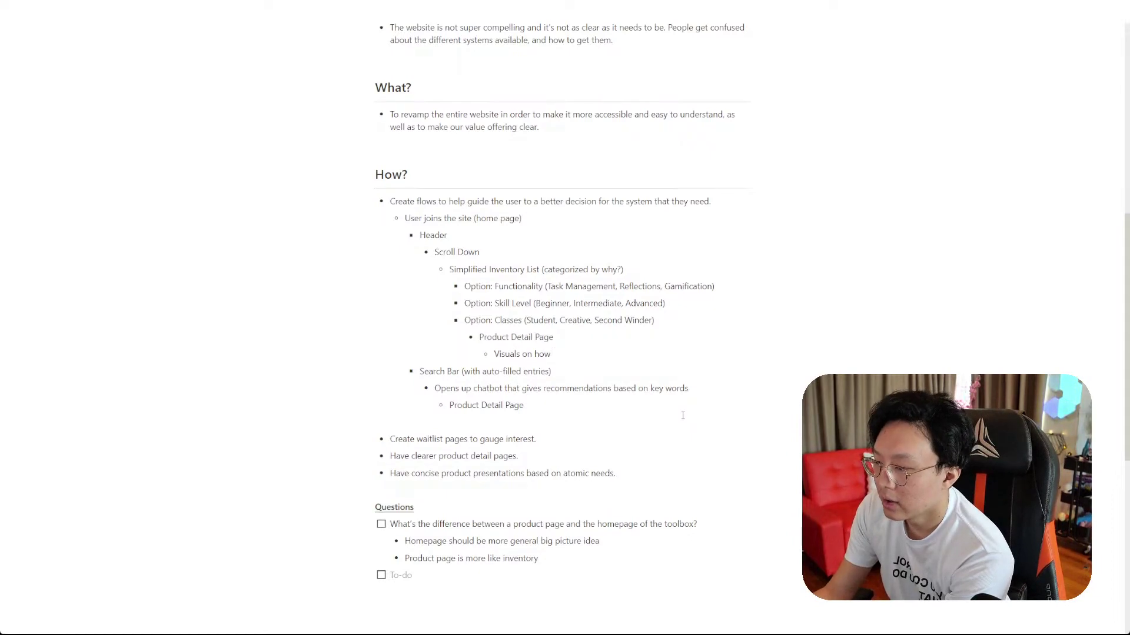
type("it works")
key("Return")
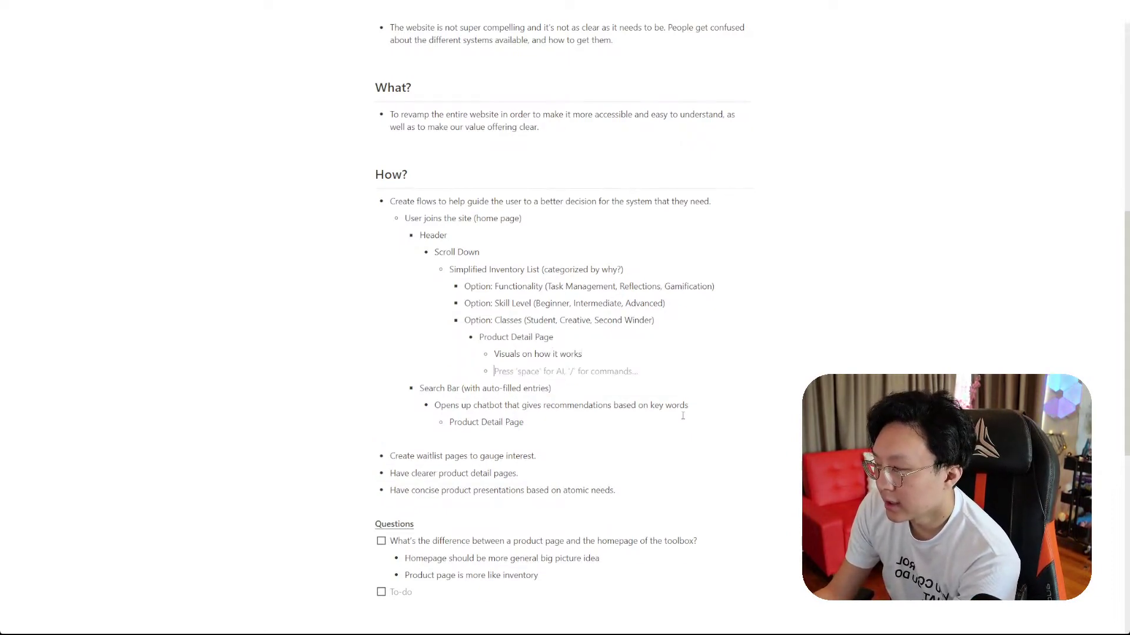
- Open the Gamify Your Life product page on the site, and add "Clear product differentiation between product types" below the visuals bullet in the notes
key("ctrl+Tab")
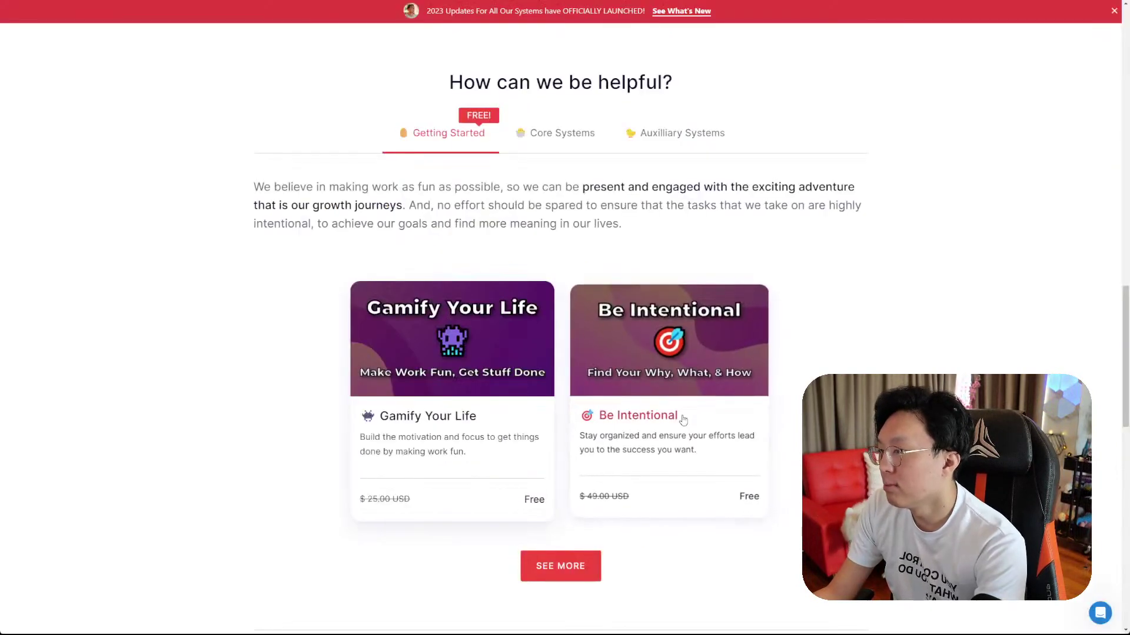
left_click(491, 326)
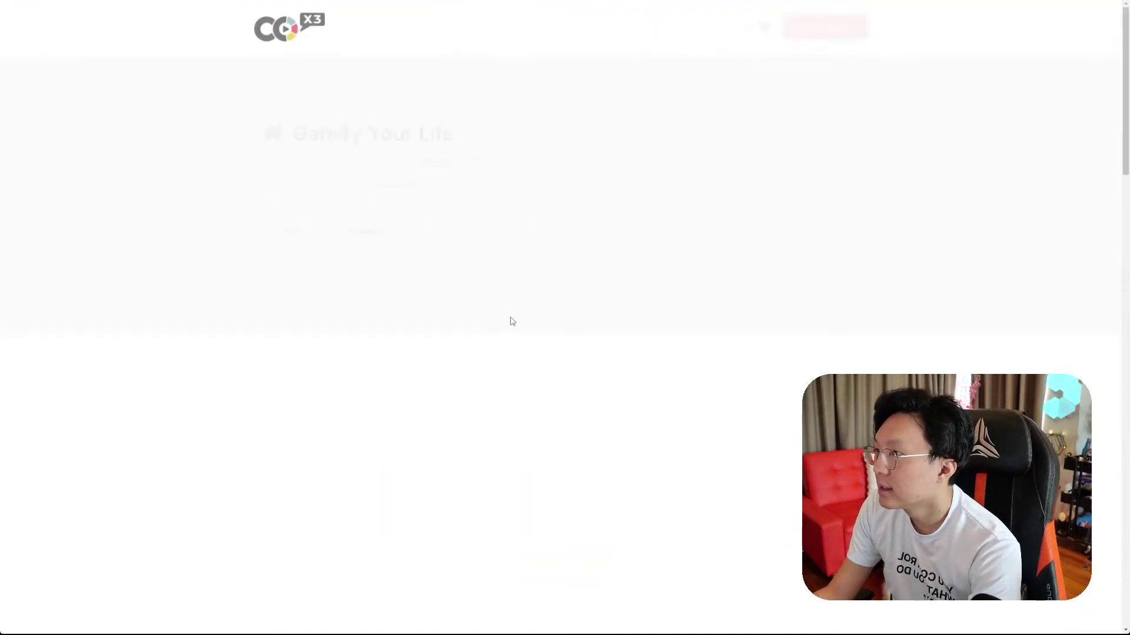
key("ctrl+shift+Tab")
type("C")
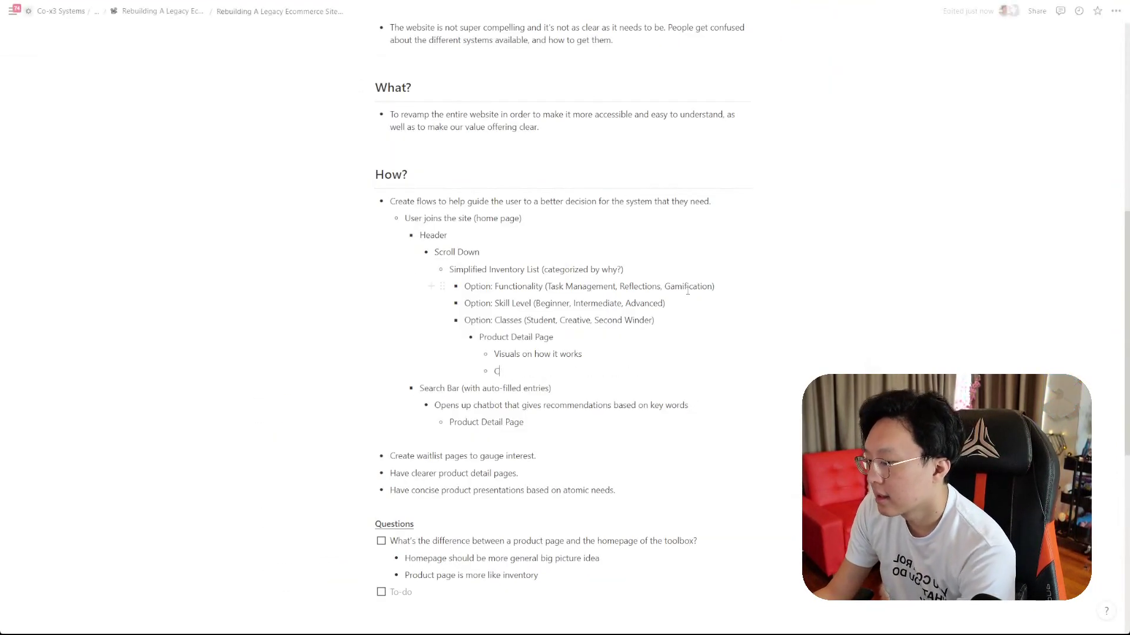
type("lear product d")
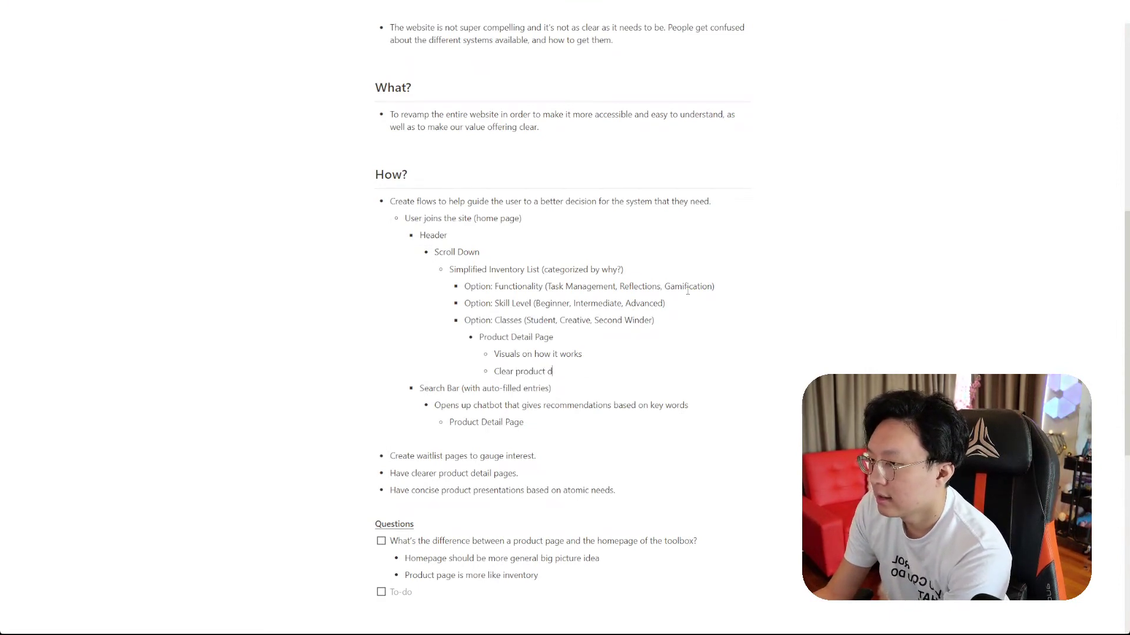
type("ifferentiation be")
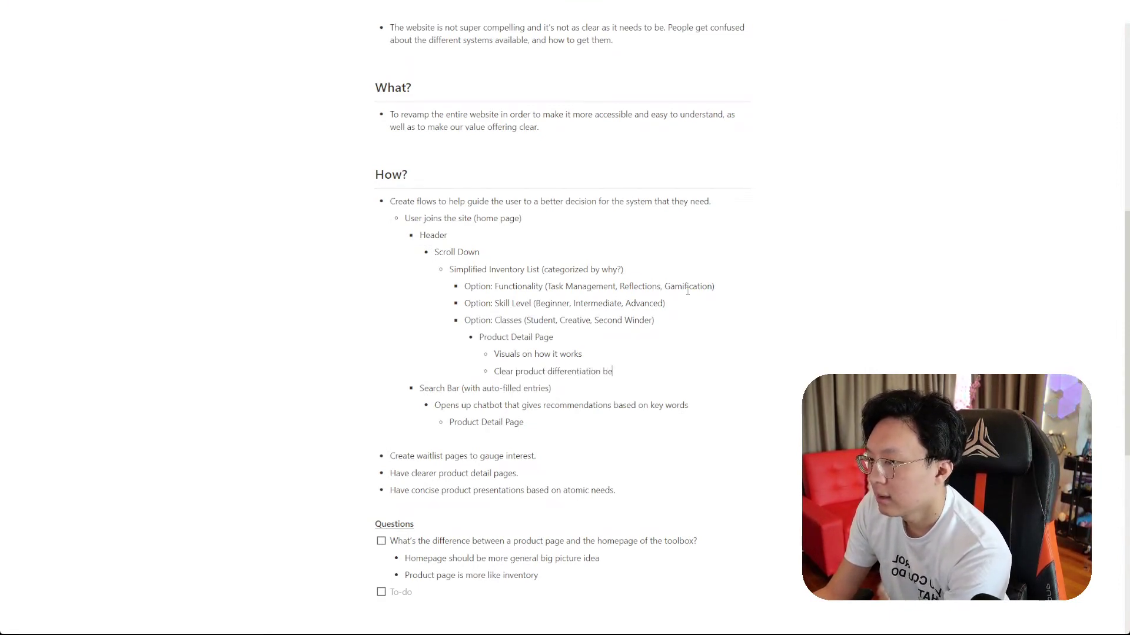
type("tween grades")
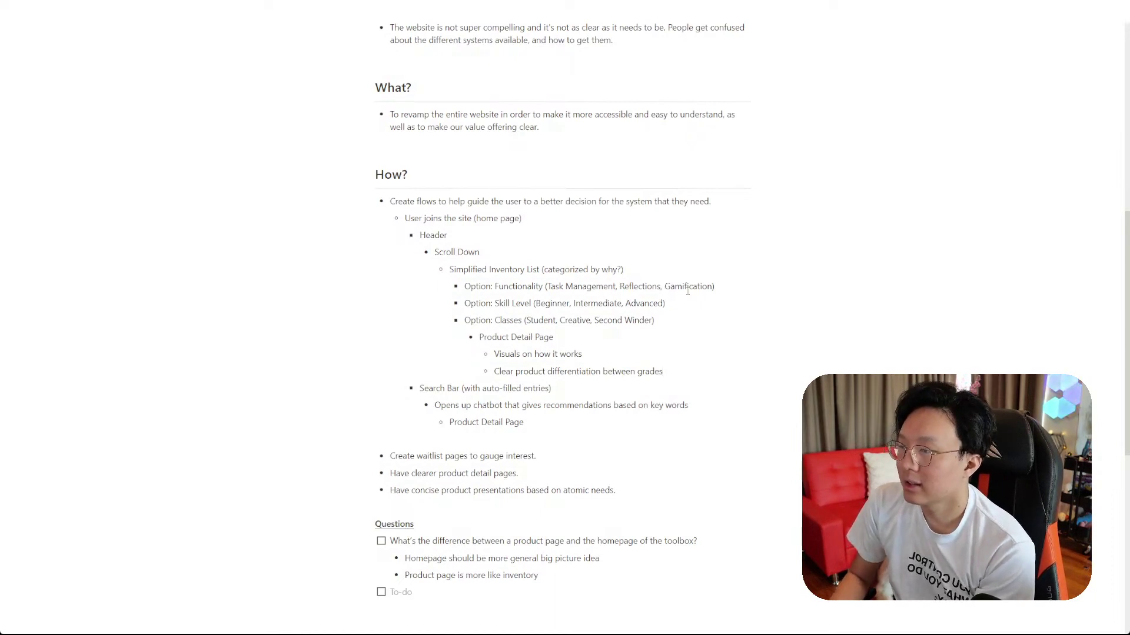
key("ctrl+shift+Left")
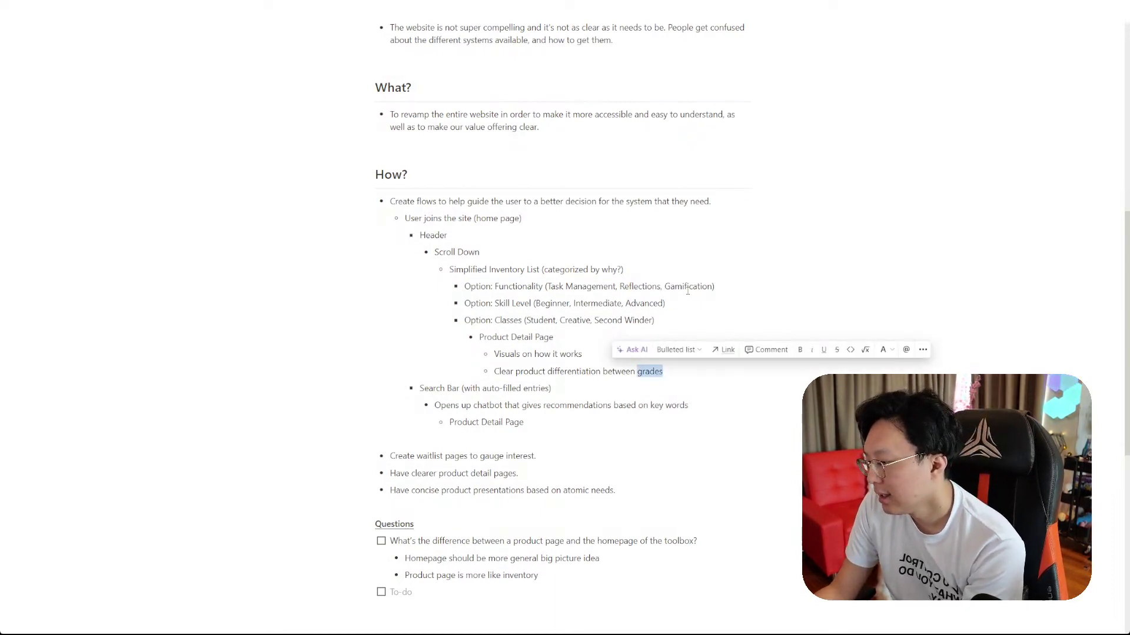
type("product typ")
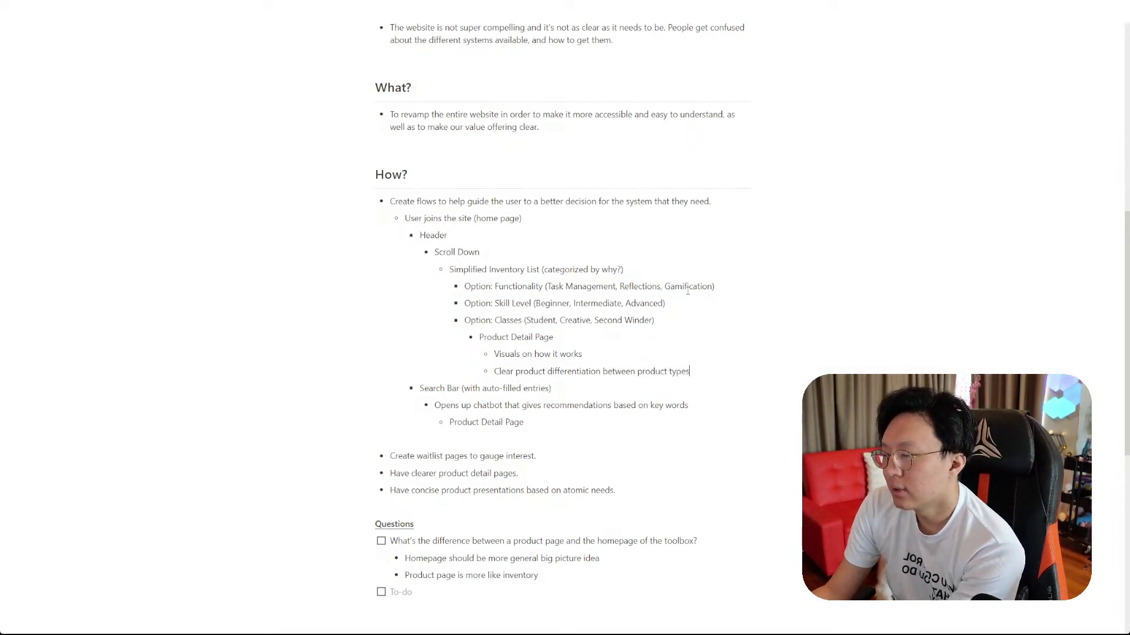
- Check the product page's Reviews and Introduction sections, and add a "Reviews upfront" bullet below the product differentiation bullet in the notes
key("Return")
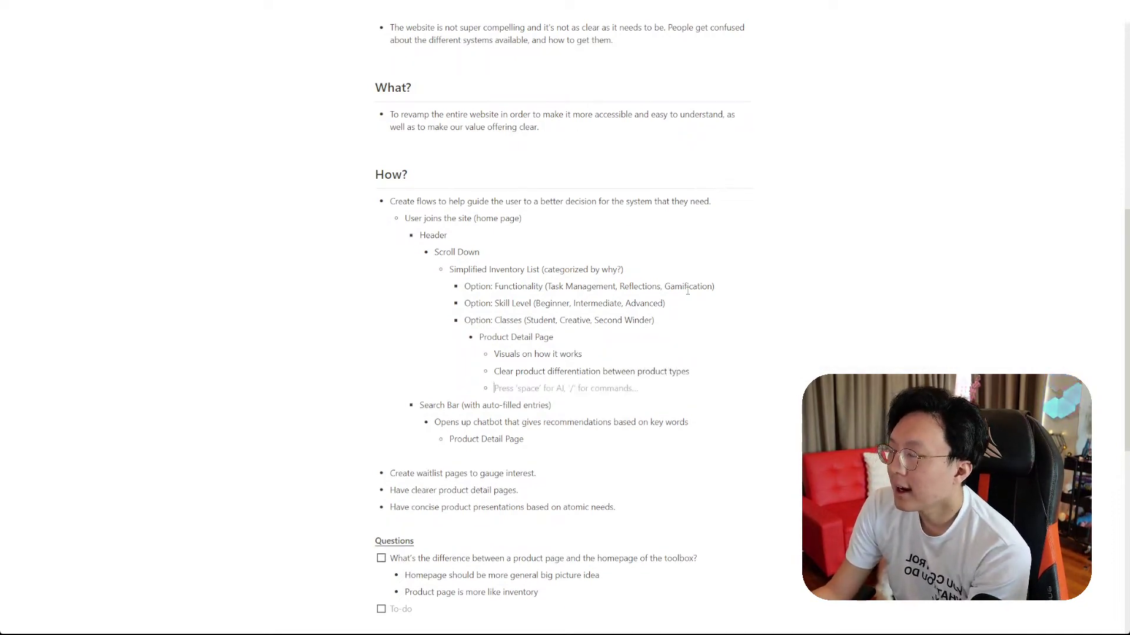
key("alt+Tab")
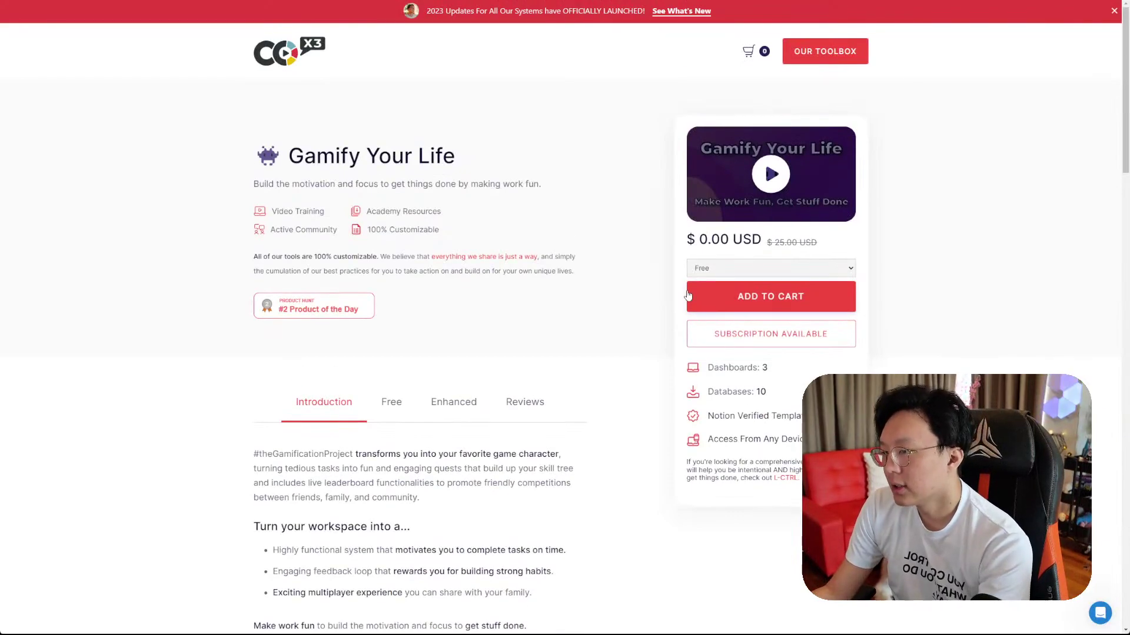
left_click(525, 402)
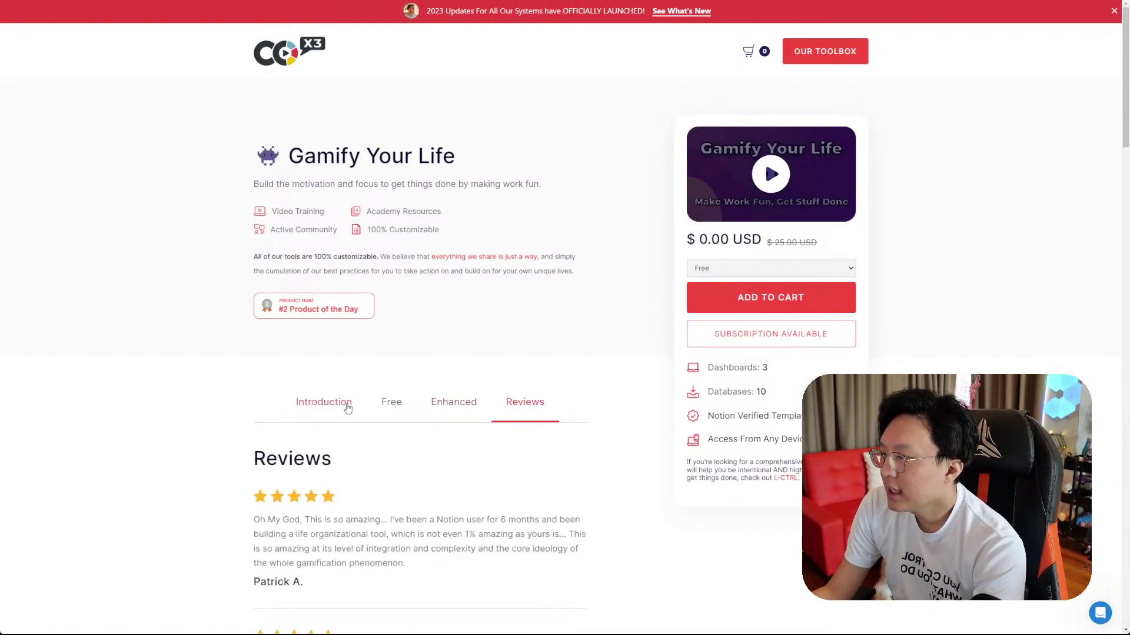
left_click(309, 403)
scroll(594, 412, "down", 6)
scroll(595, 411, "up", 6)
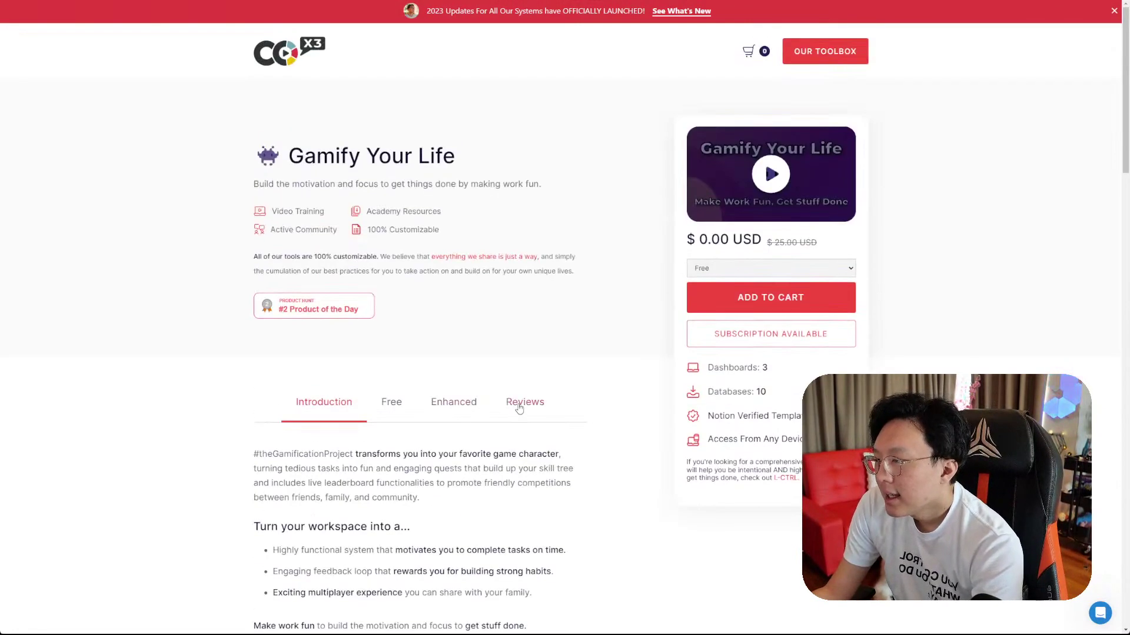
key("alt+Tab")
type("Reviews ")
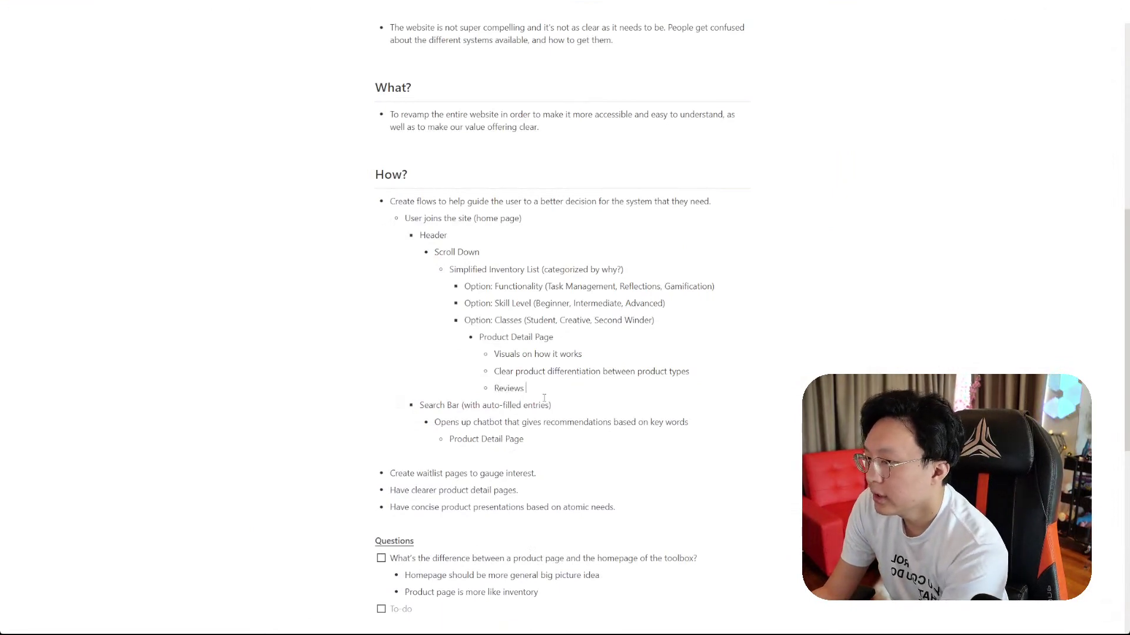
type("upfro")
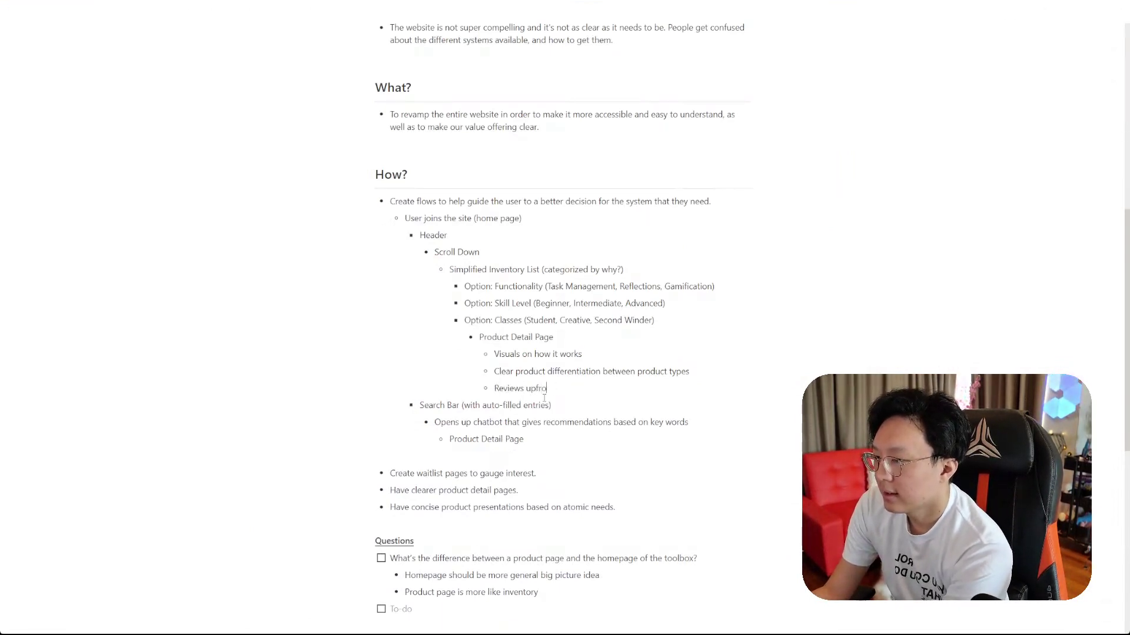
type("nt")
key("Return")
- Review the purchase options, intro and subscription comparison on the Gamify Your Life page, and add a "Different modes of payment are confusing" bullet below "Reviews upfront"
key("ctrl+Tab")
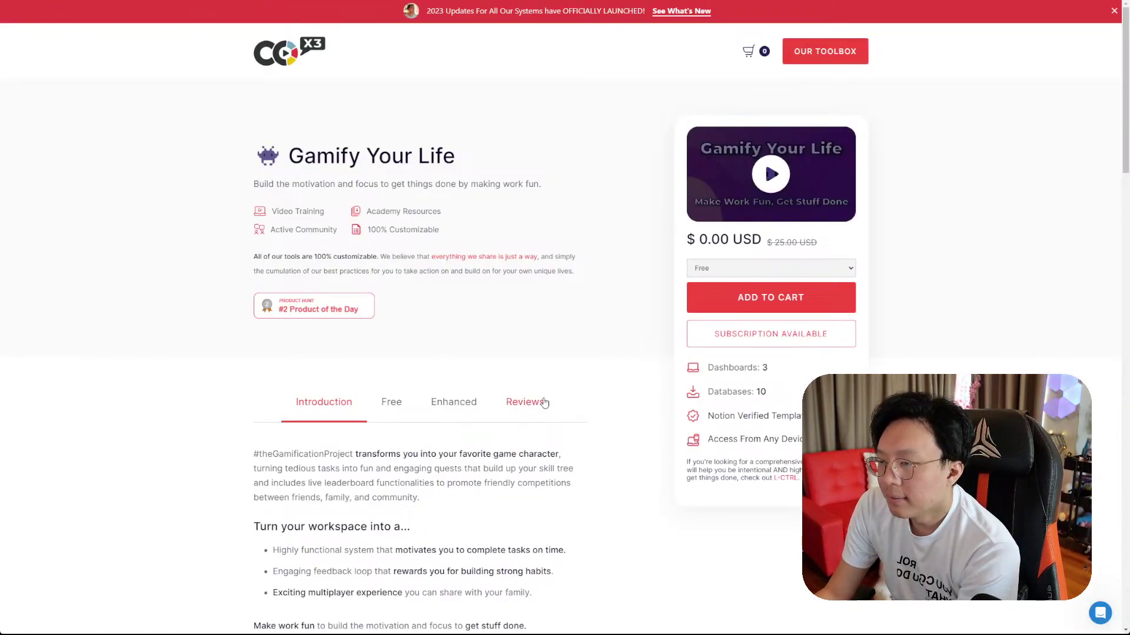
mouse_move(704, 367)
left_mouse_down()
mouse_move(824, 419)
mouse_move(824, 443)
mouse_move(717, 371)
left_mouse_up()
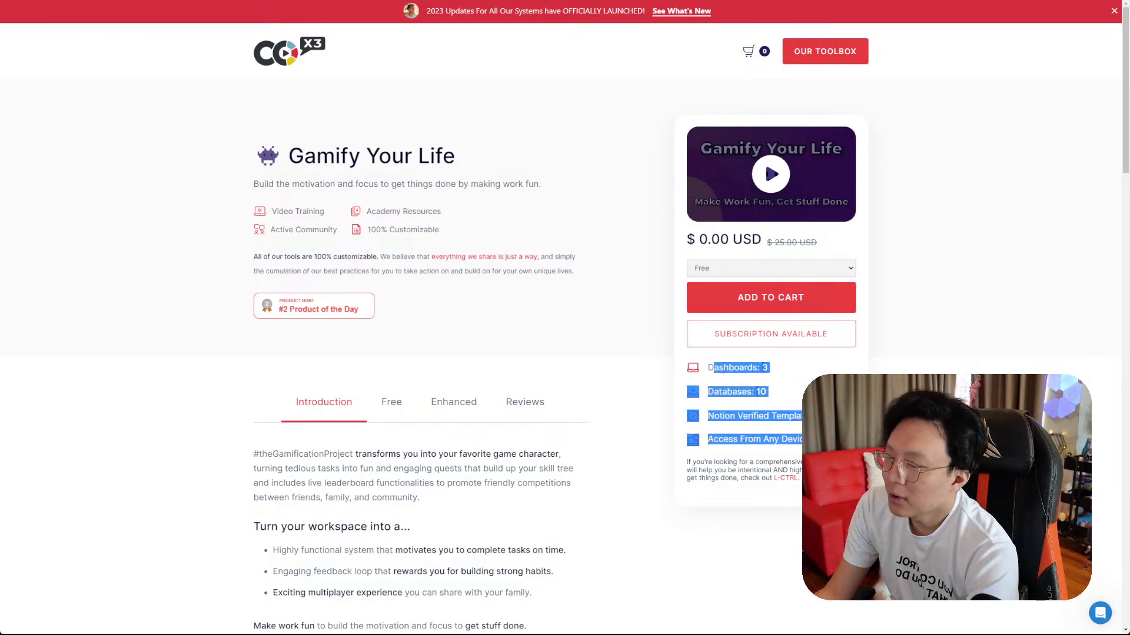
left_click(722, 370)
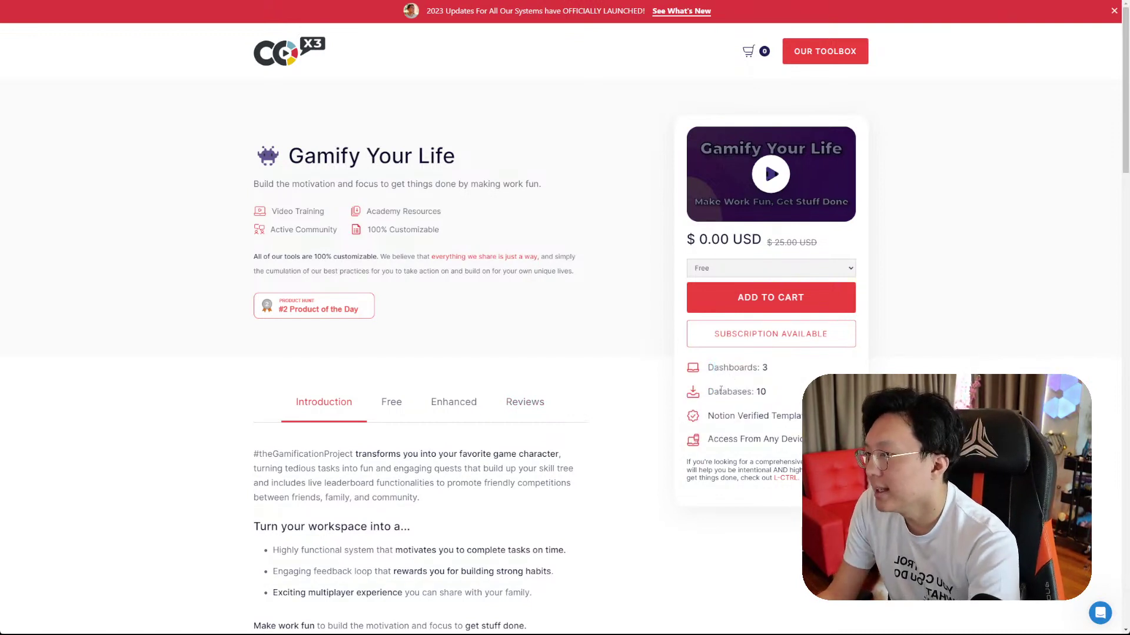
left_click_drag(218, 154, 599, 327)
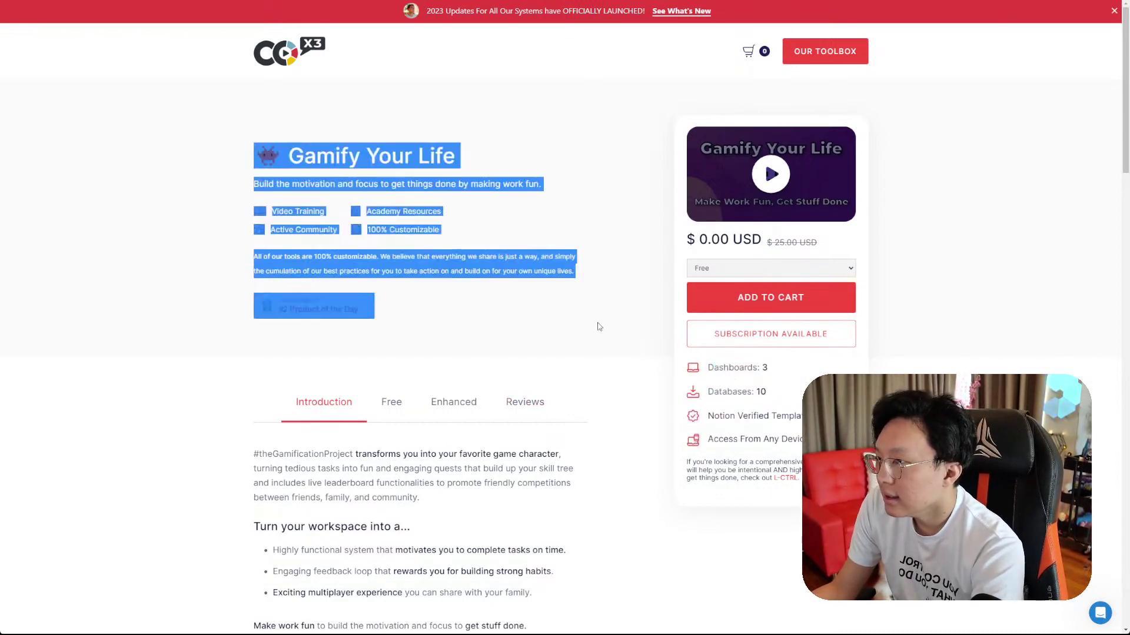
left_click(608, 348)
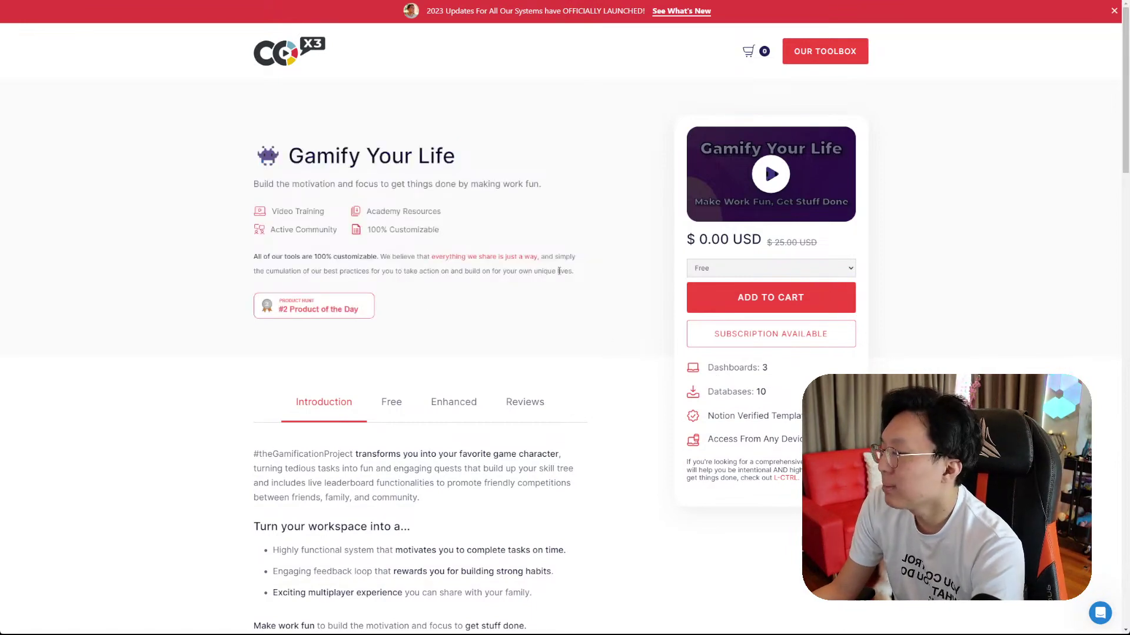
scroll(524, 242, "down", 10)
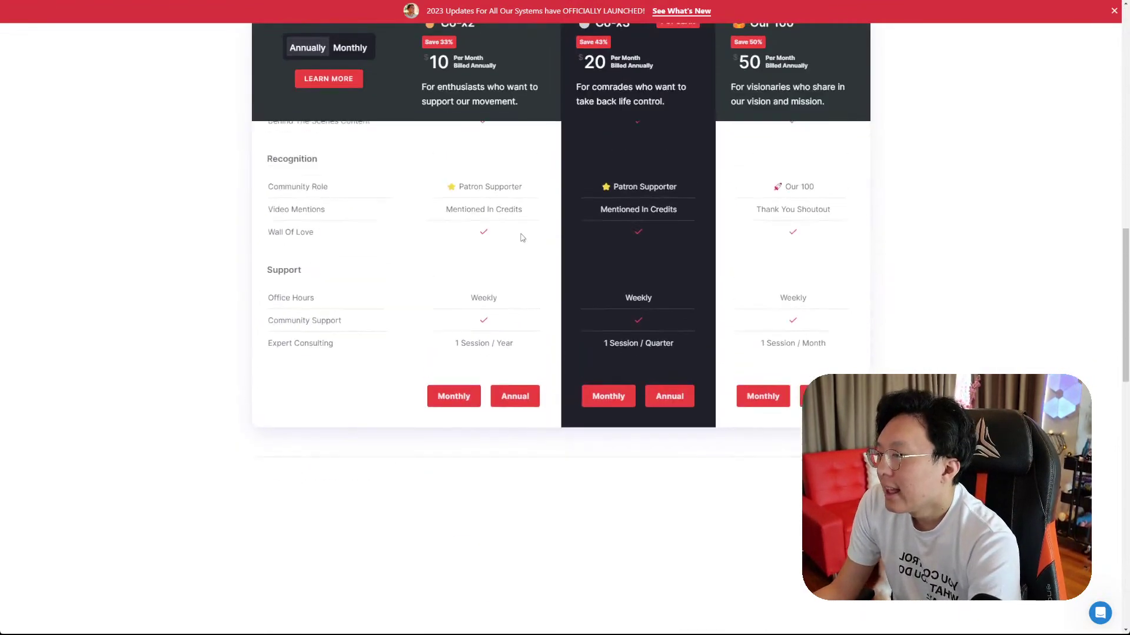
scroll(523, 242, "up", 7)
scroll(523, 241, "up", 4)
left_click(84, 1)
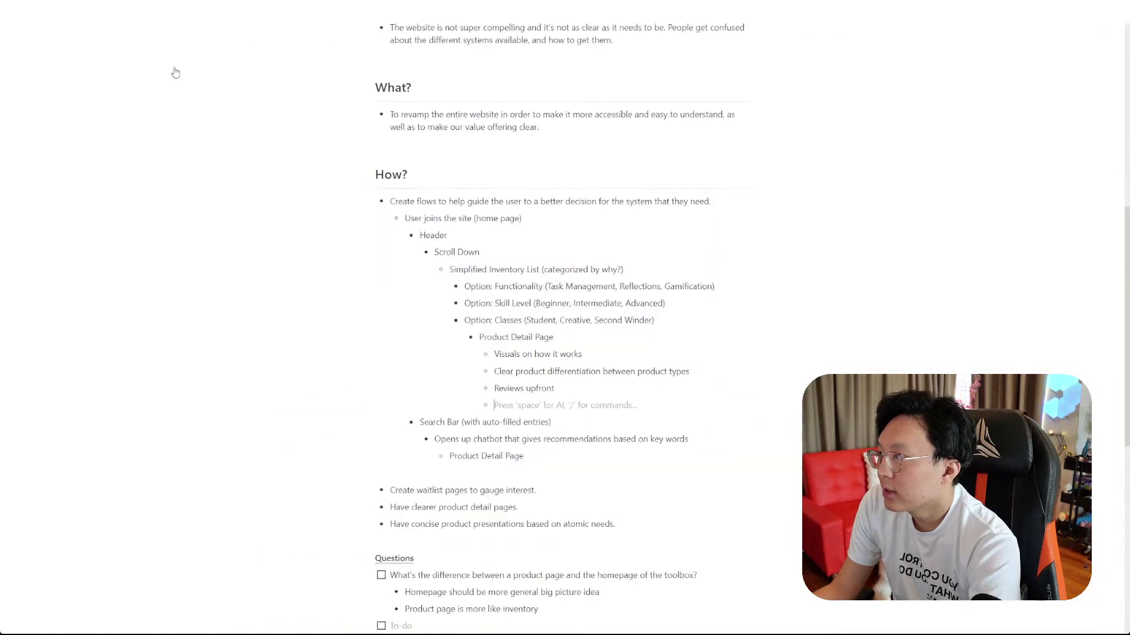
type("Dif")
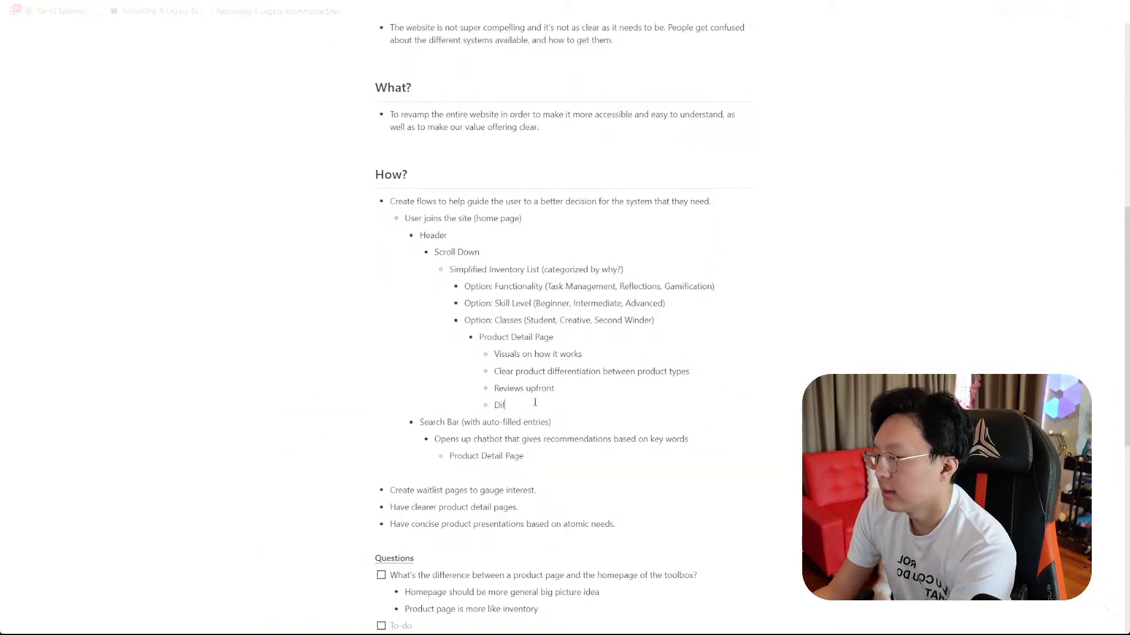
type("ferent modes of payment are confusing")
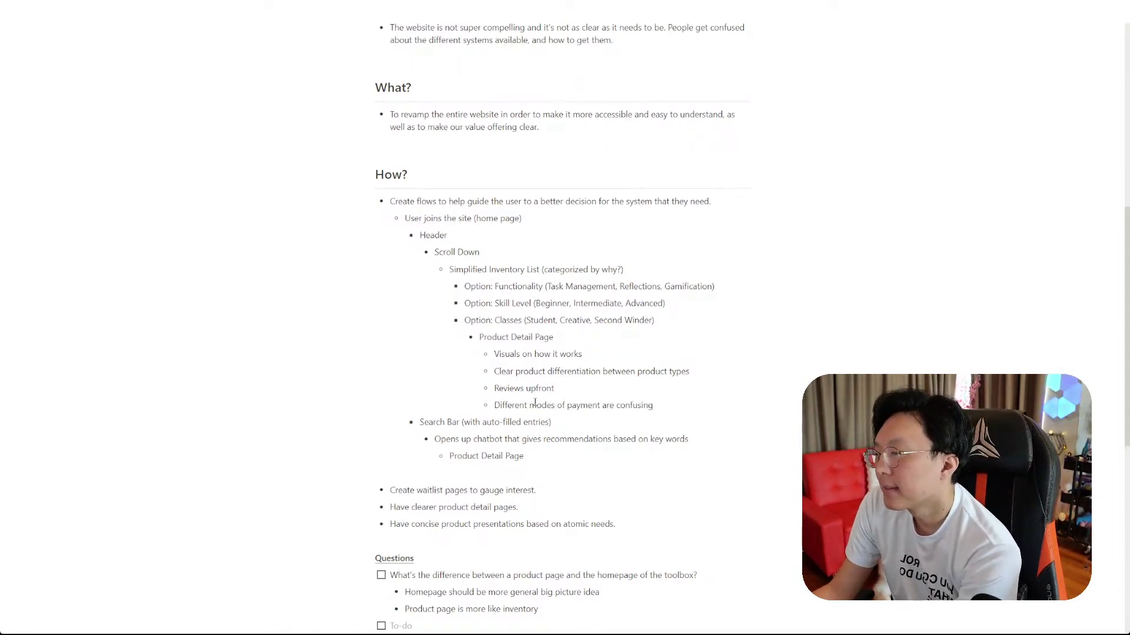
- Add a "Cart" sub-bullet under the "Different modes of payment are confusing" bullet in the notes
key("Return")
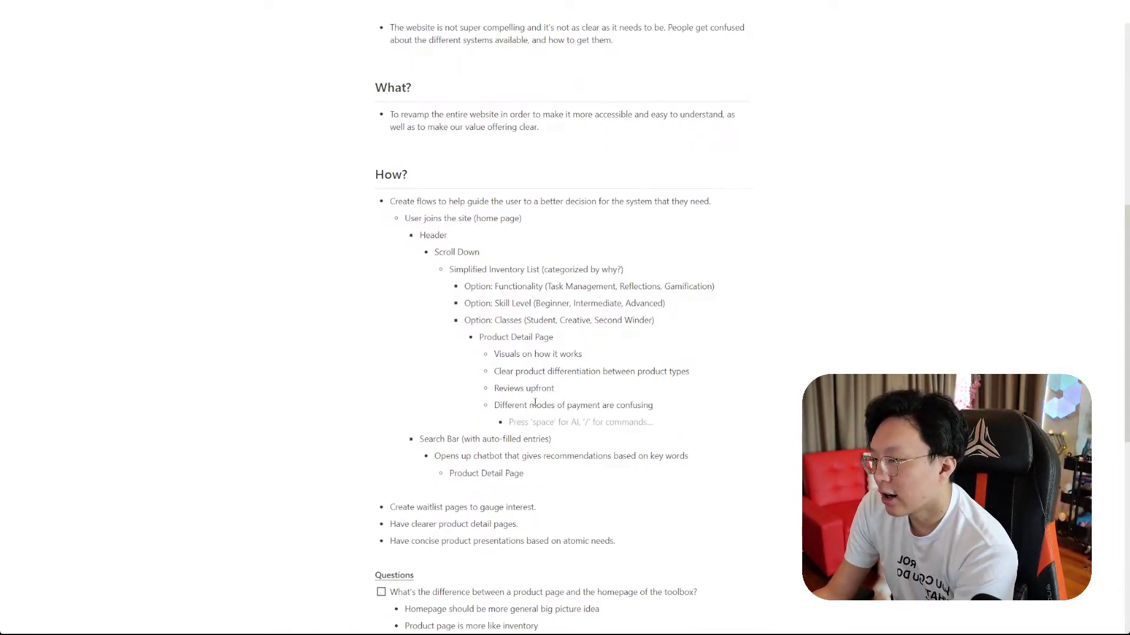
key("Tab")
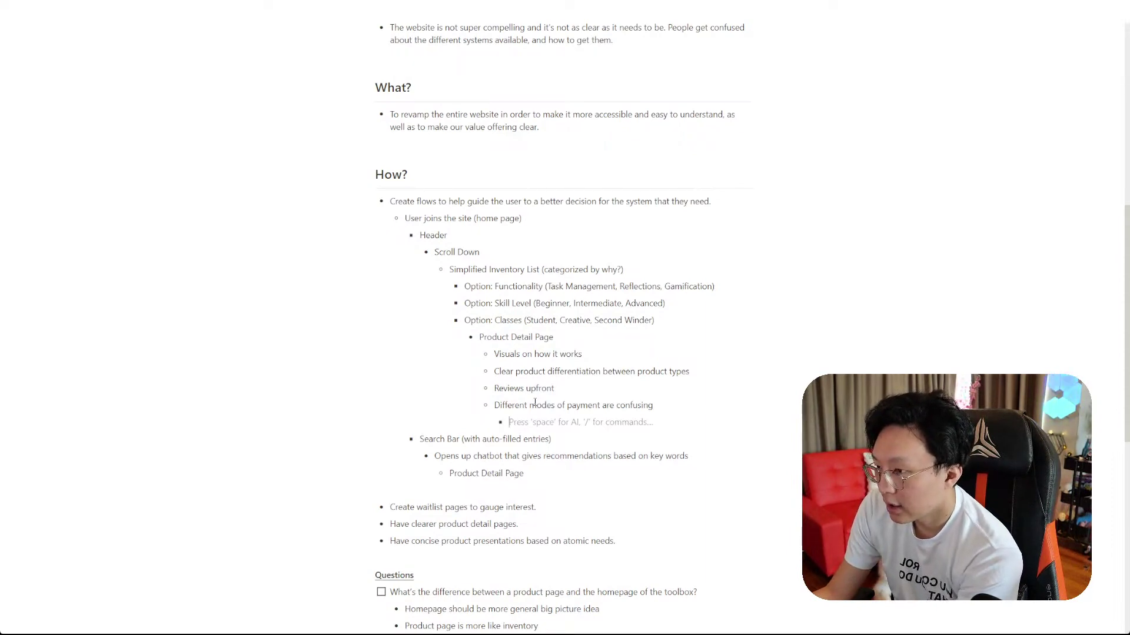
key("Up")
key("Up")
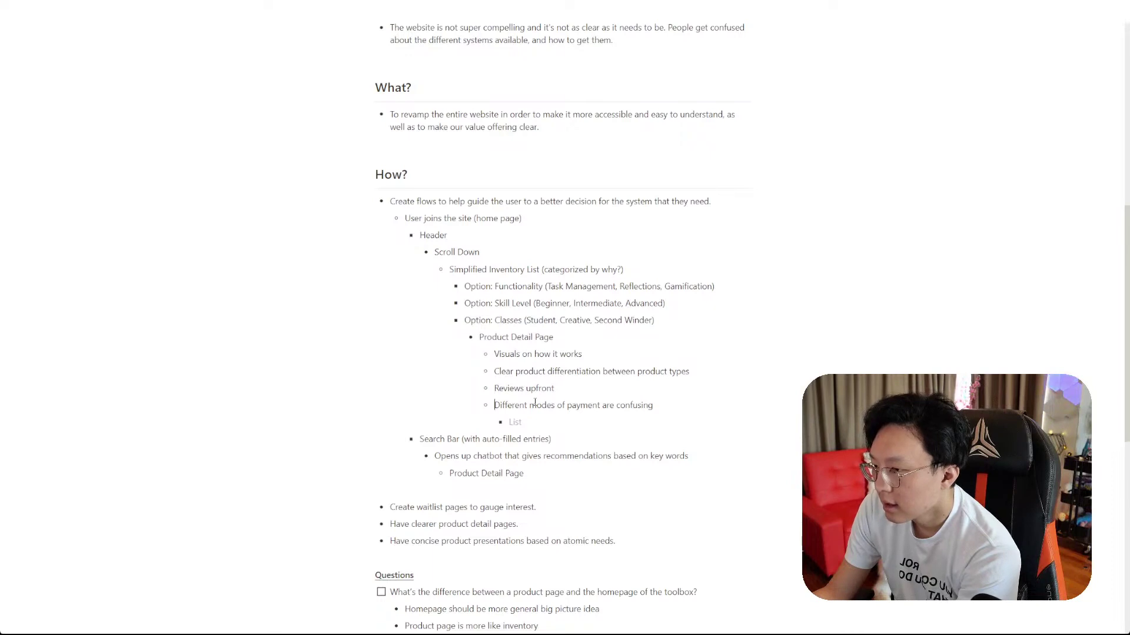
key("Down")
key("Down")
type("Cart")
key("BackSpace")
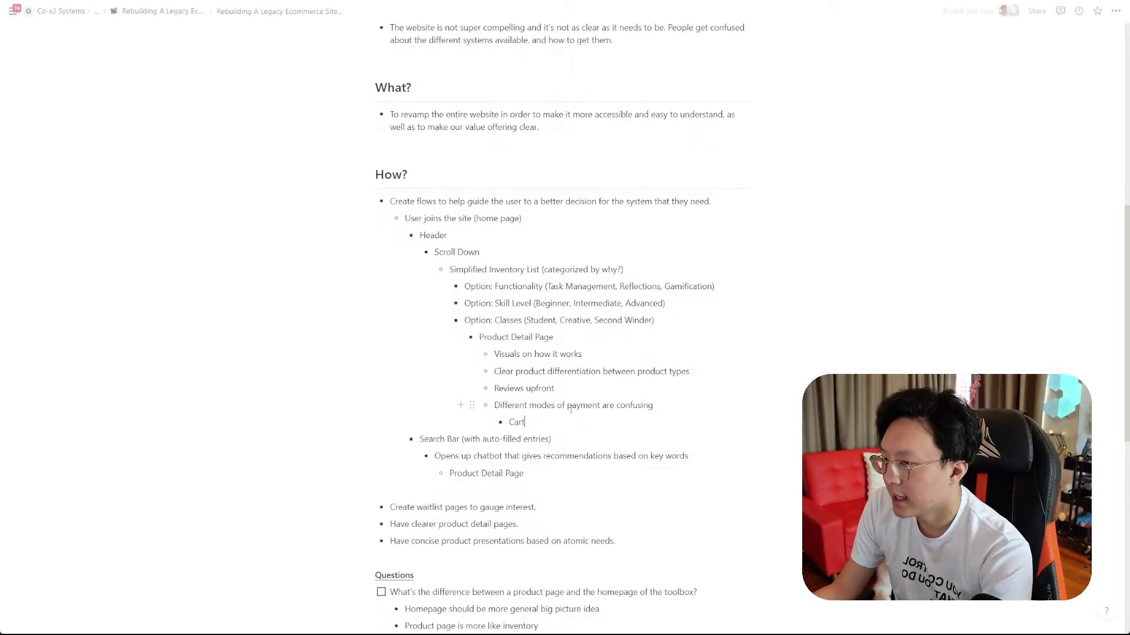
- Copy the Product Detail Page bullet with its sub-bullets to a top-level list below the user flow, and delete the original's sub-bullets under Classes
left_click_drag(547, 338, 551, 396)
key("ctrl+c")
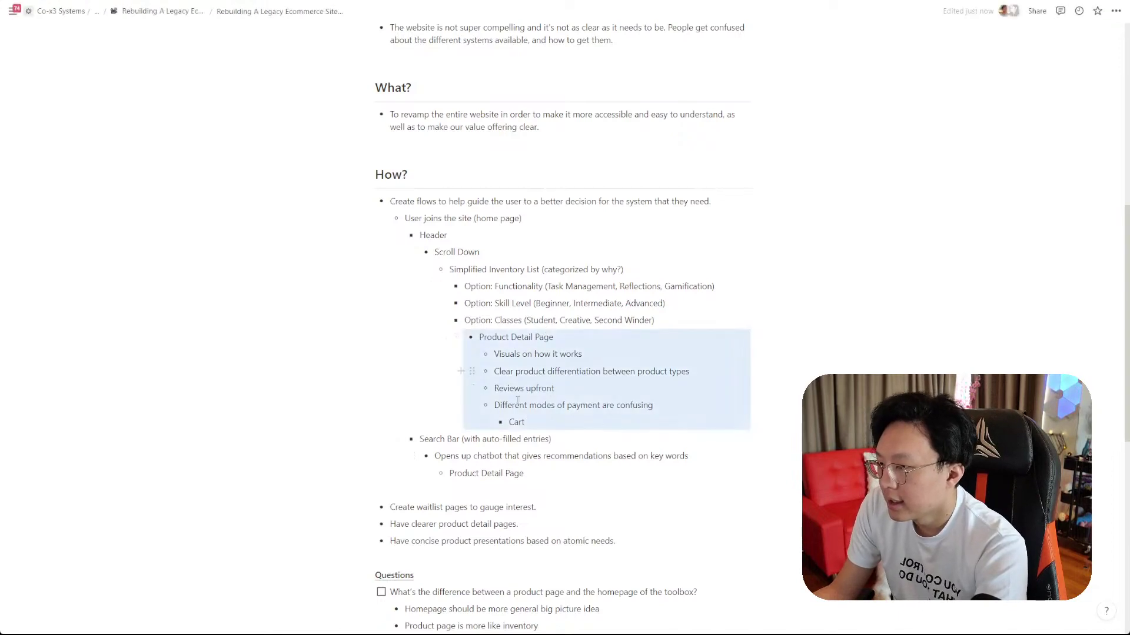
scroll(530, 403, "down", 3)
left_click(414, 296)
key("ctrl+v")
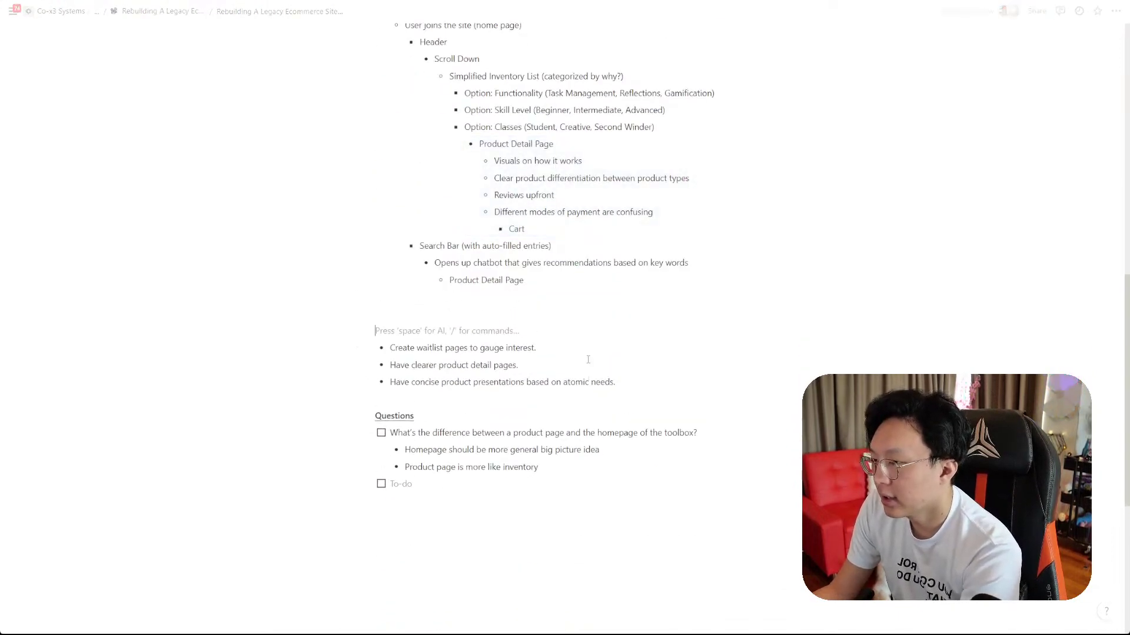
scroll(588, 360, "up", 2)
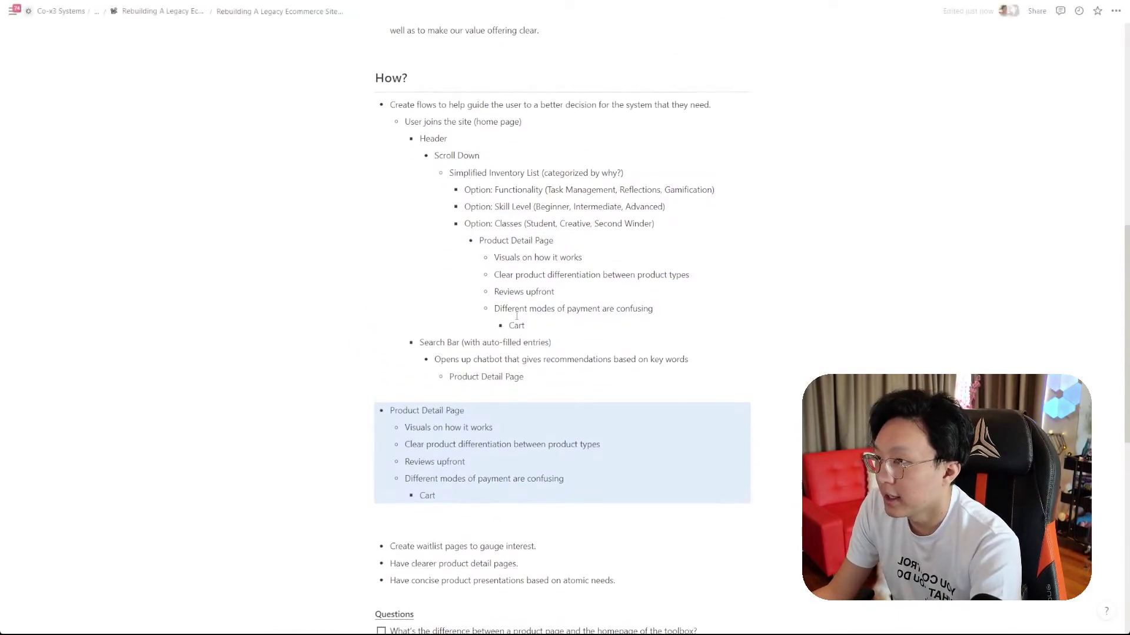
left_click_drag(586, 258, 602, 349)
key("BackSpace")
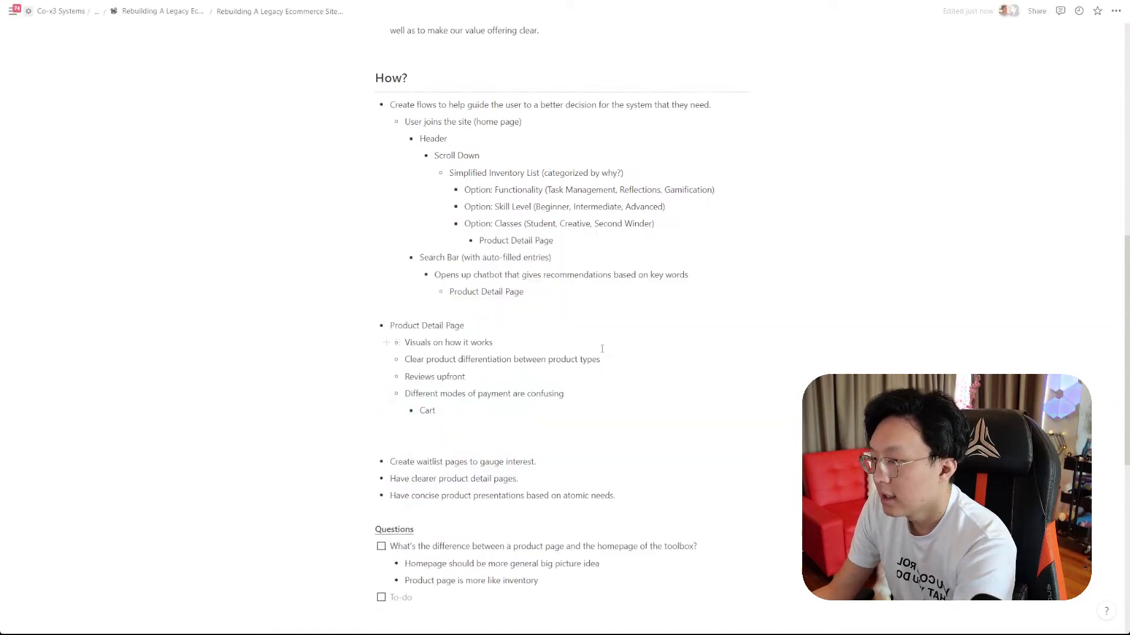
- Outdent the "Cart" bullet to the top level and separate it from the Product Detail Page list with a blank line
scroll(538, 362, "up", 1)
scroll(538, 362, "down", 1)
left_click(491, 408)
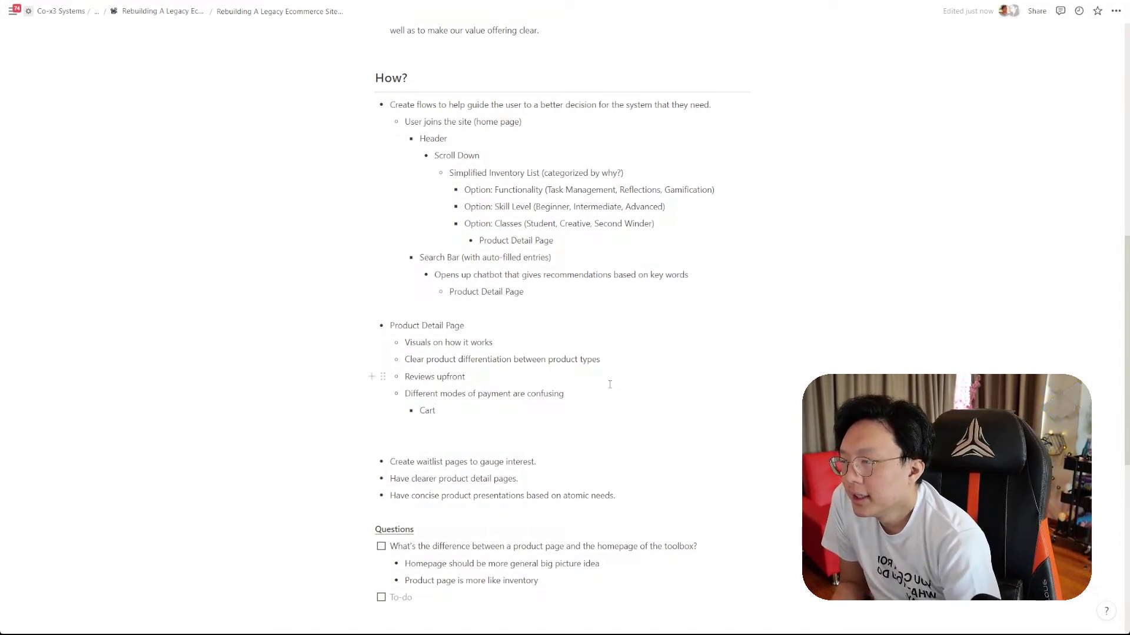
key("shift+Tab")
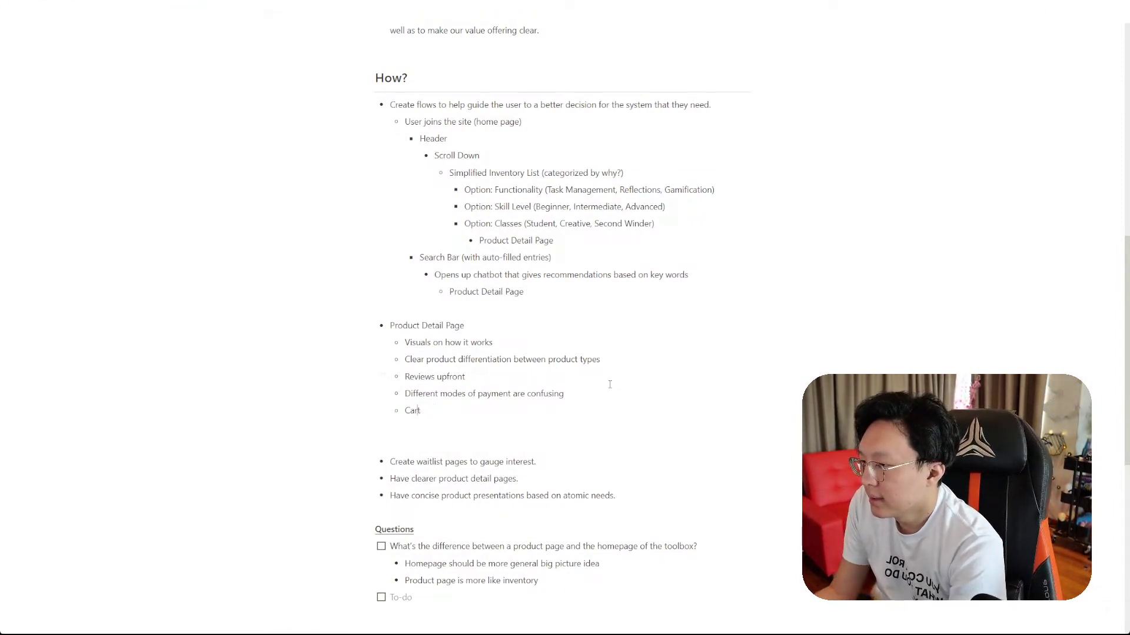
key("shift+Tab")
key("Return")
key("BackSpace")
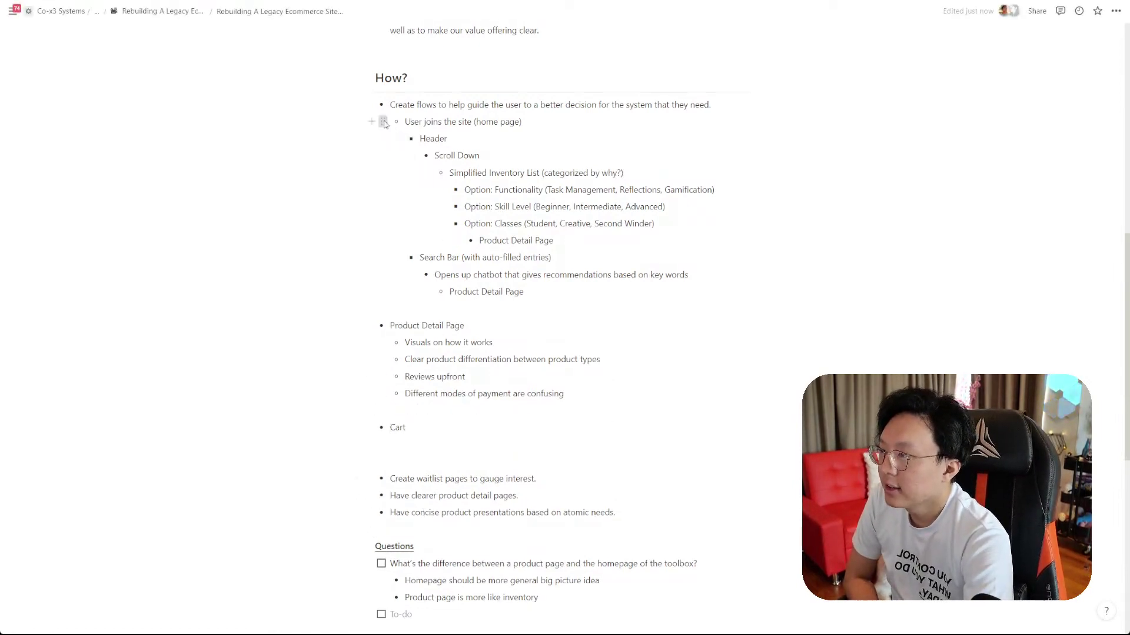
- Highlight the "User joins the site (home page)" block and the top-level Product Detail Page block in the notes
left_click(383, 121)
left_click(474, 121)
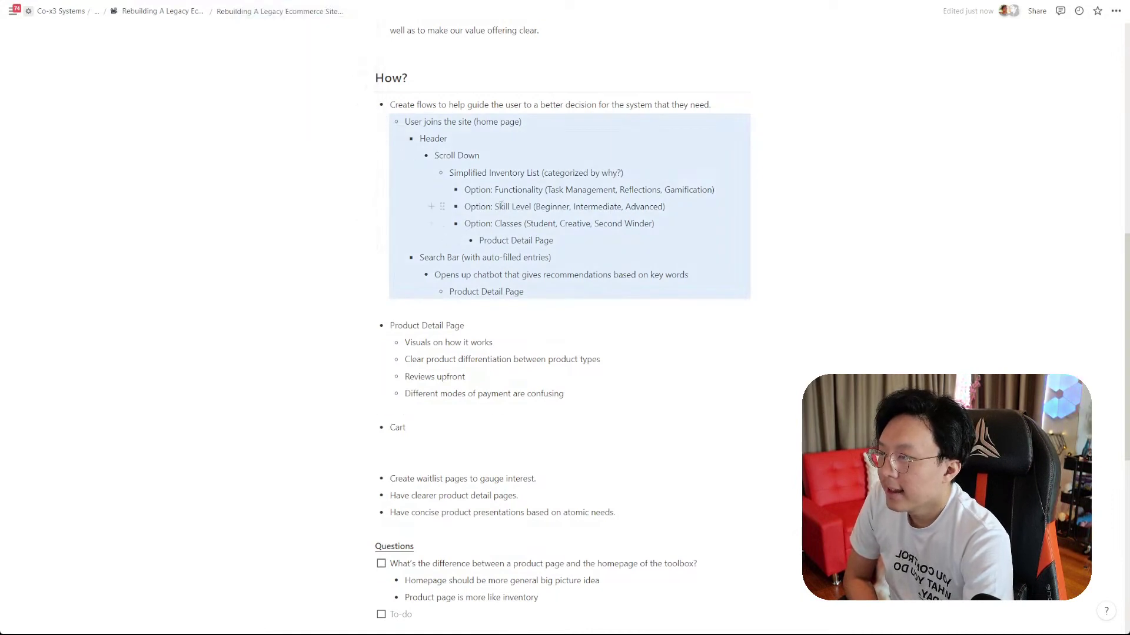
left_click(369, 323)
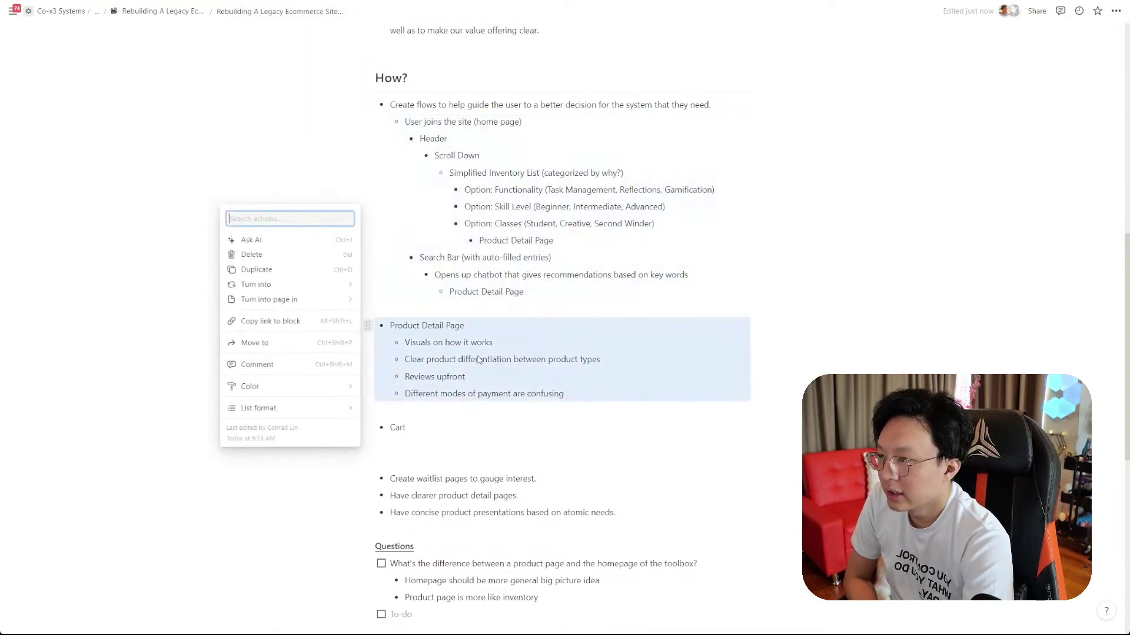
- Add a nested bullet under Cart reading "Tips on compatible or incompatible systems that the user has gotten"
left_click(479, 370)
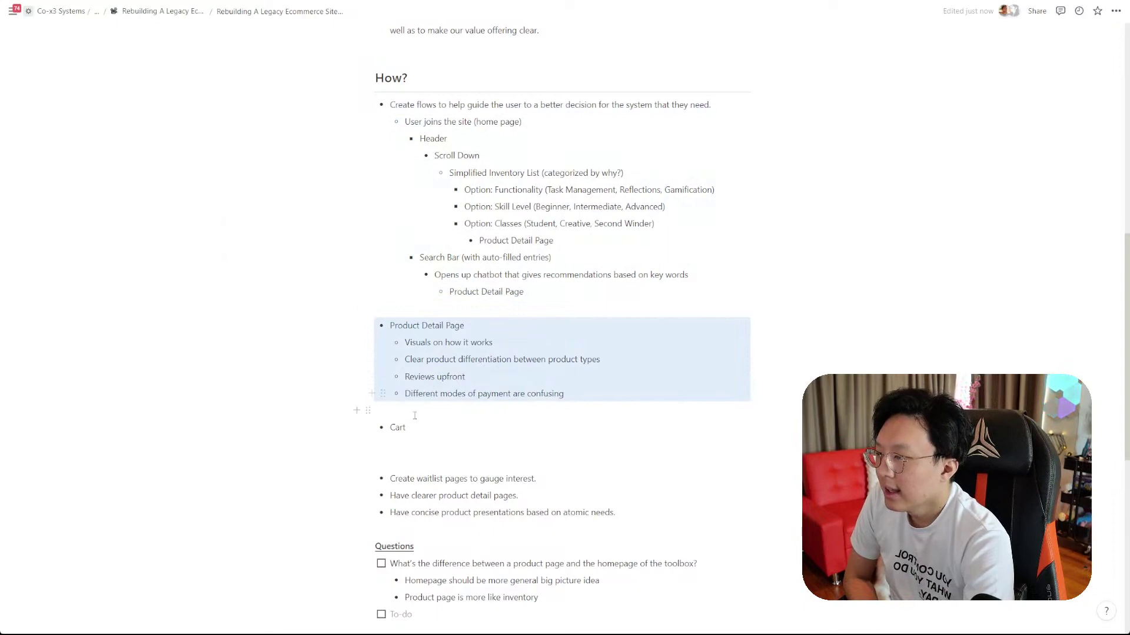
left_click(368, 427)
left_click(446, 427)
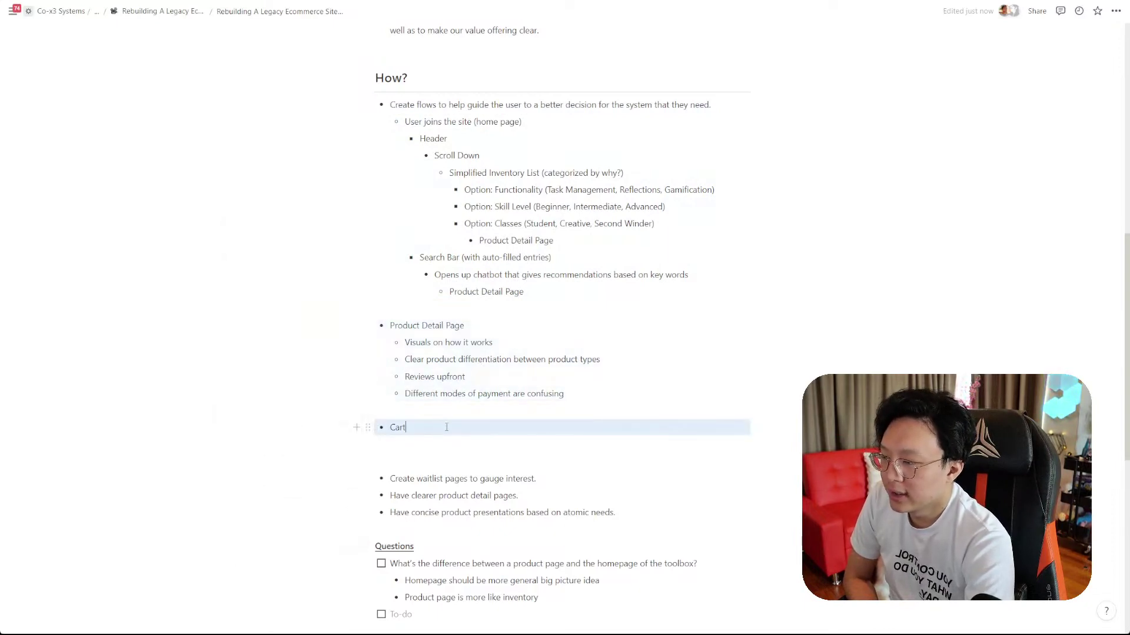
key("Return")
key("Tab")
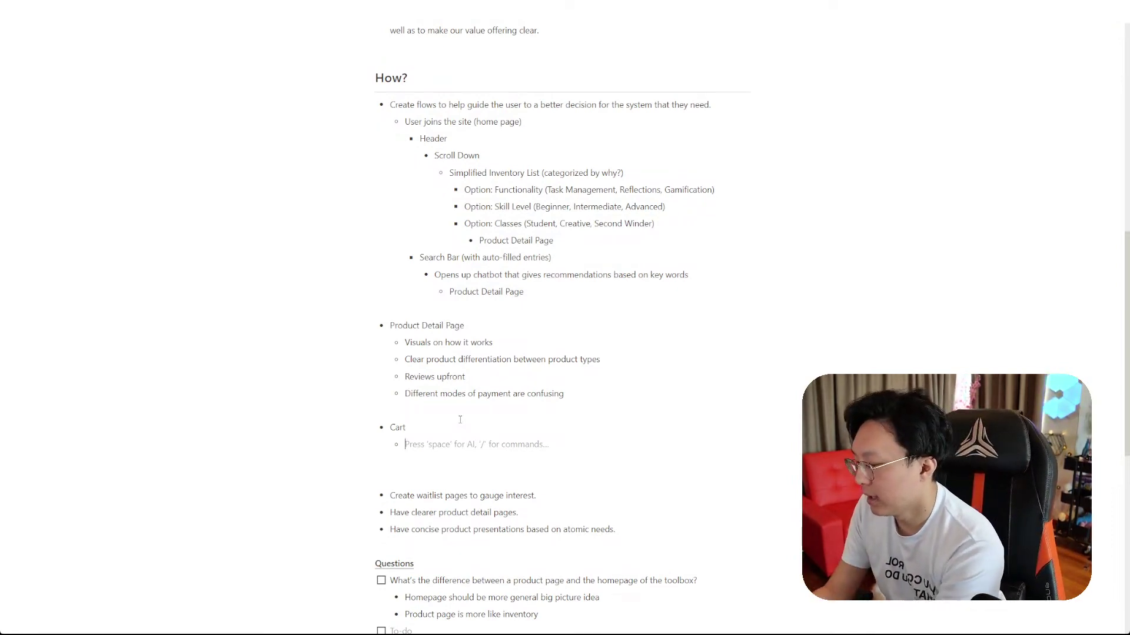
type("Tips on")
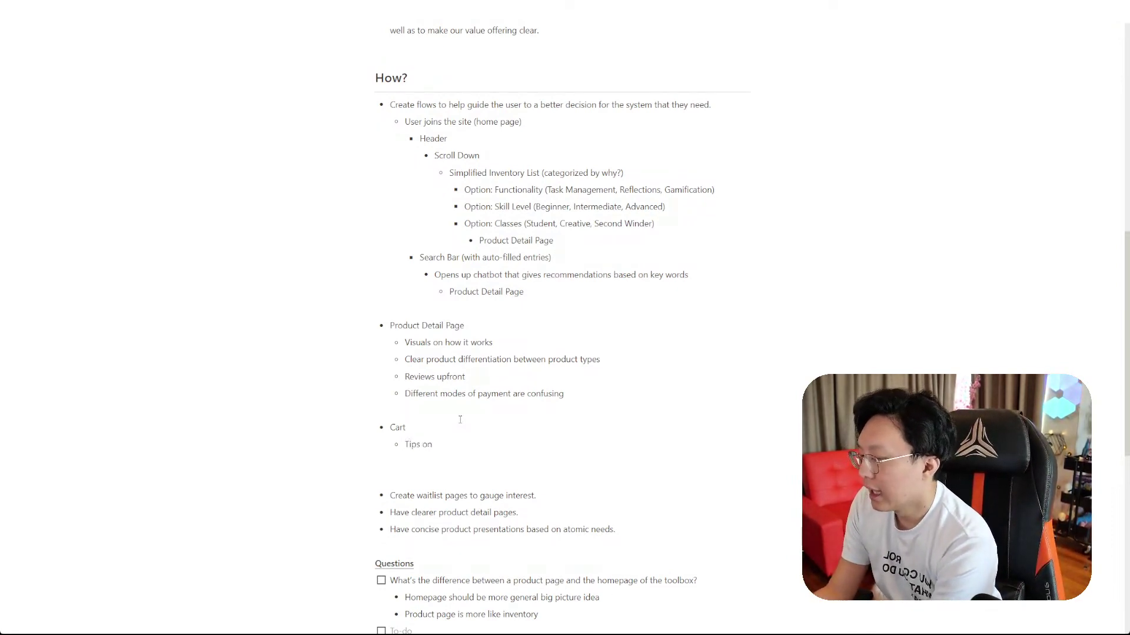
type(" co")
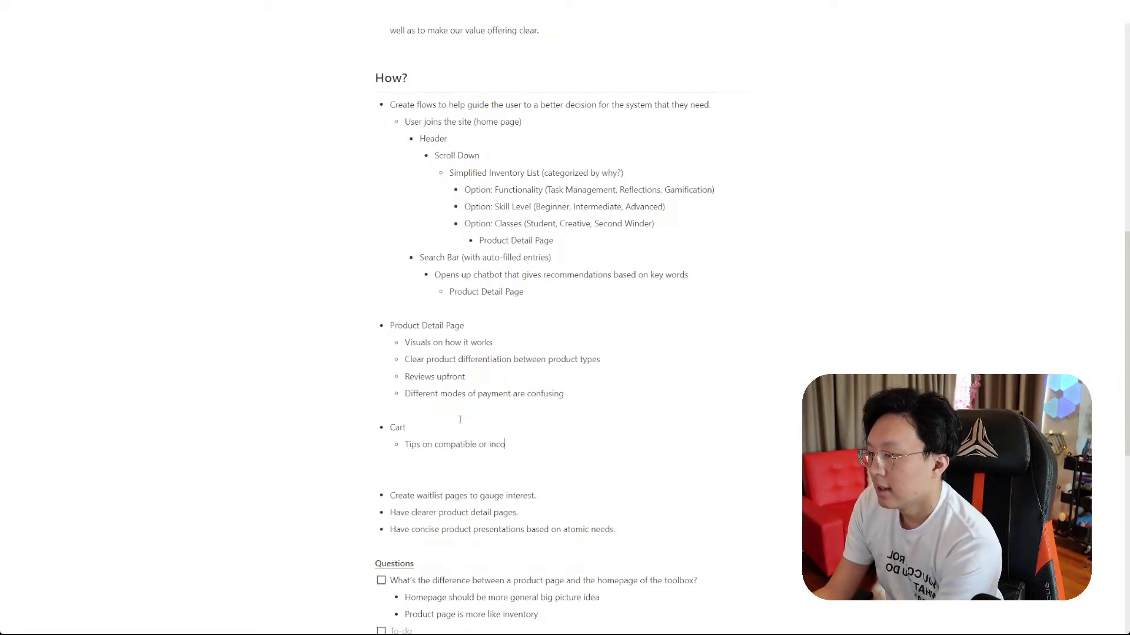
type("mpatibel or incompatible systems")
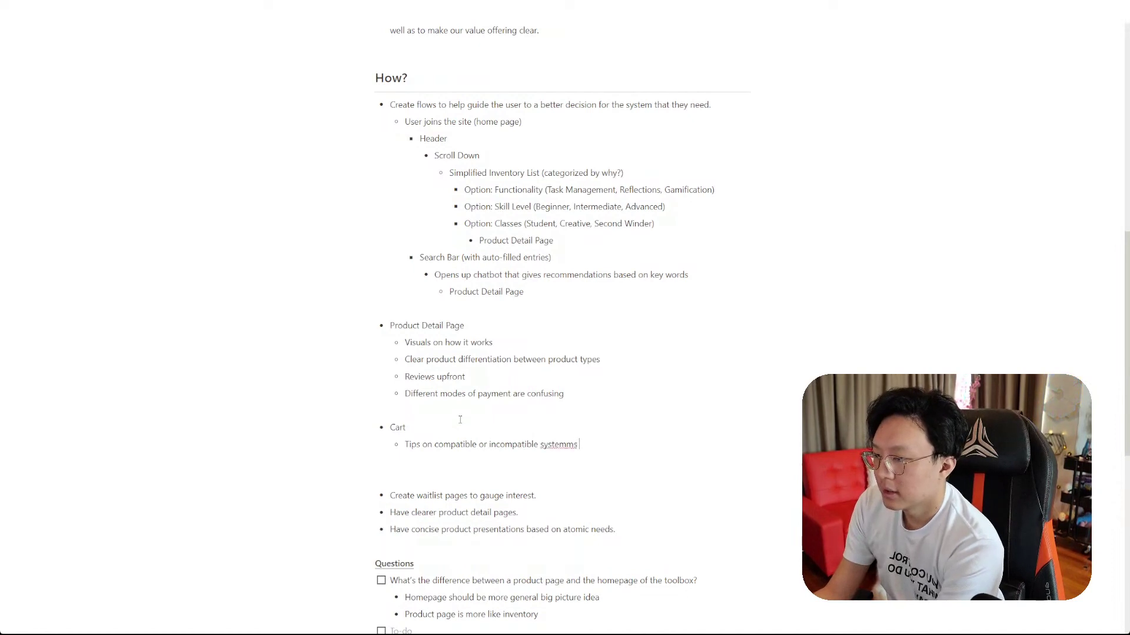
type(" that the user")
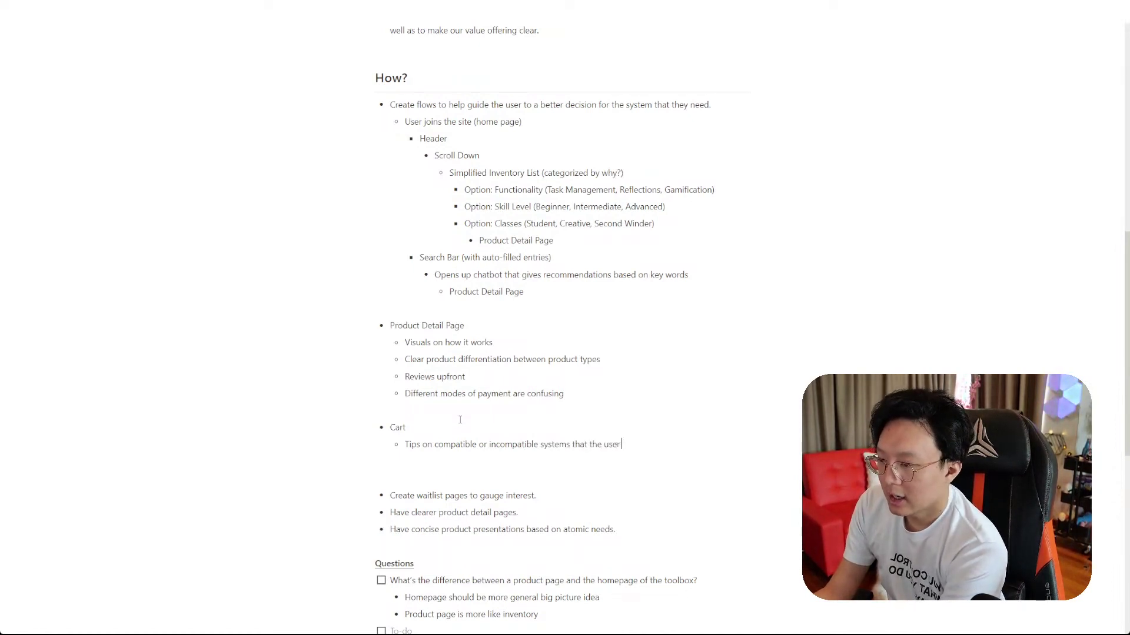
type(" has gotten")
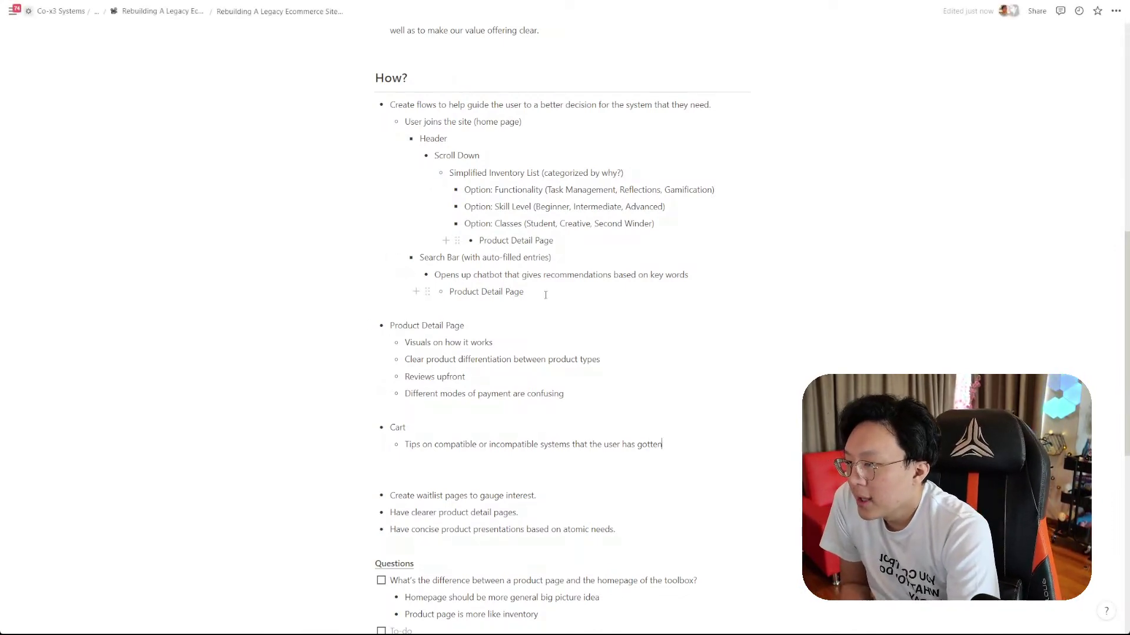
scroll(546, 295, "down", 1)
left_click_drag(318, 284, 526, 345)
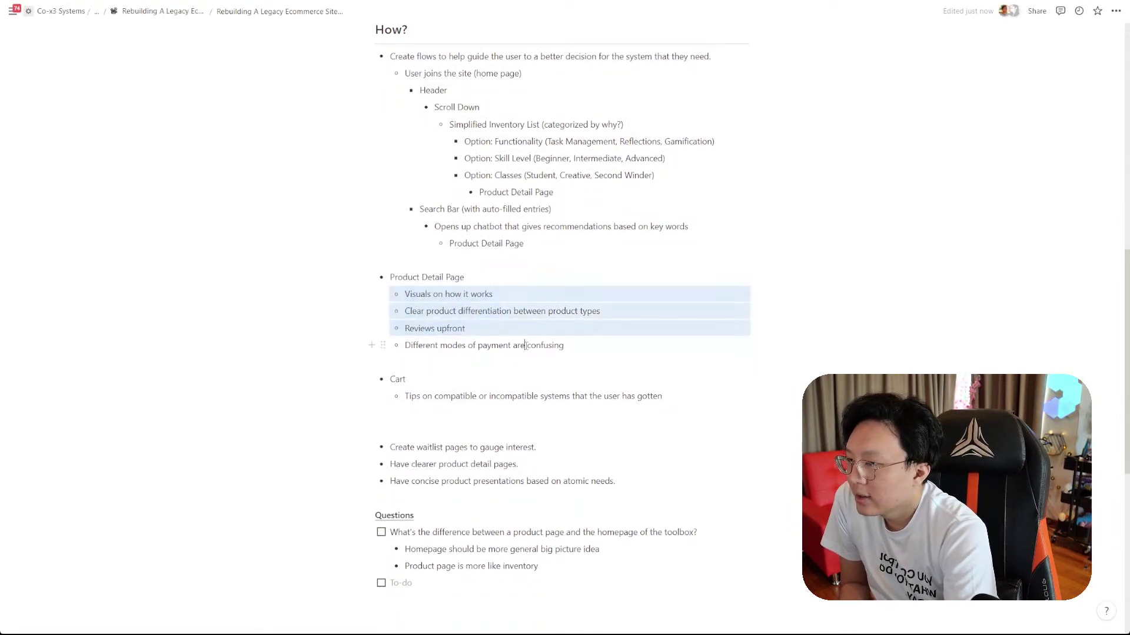
left_click(526, 346)
left_click_drag(289, 254, 552, 334)
left_click(577, 334)
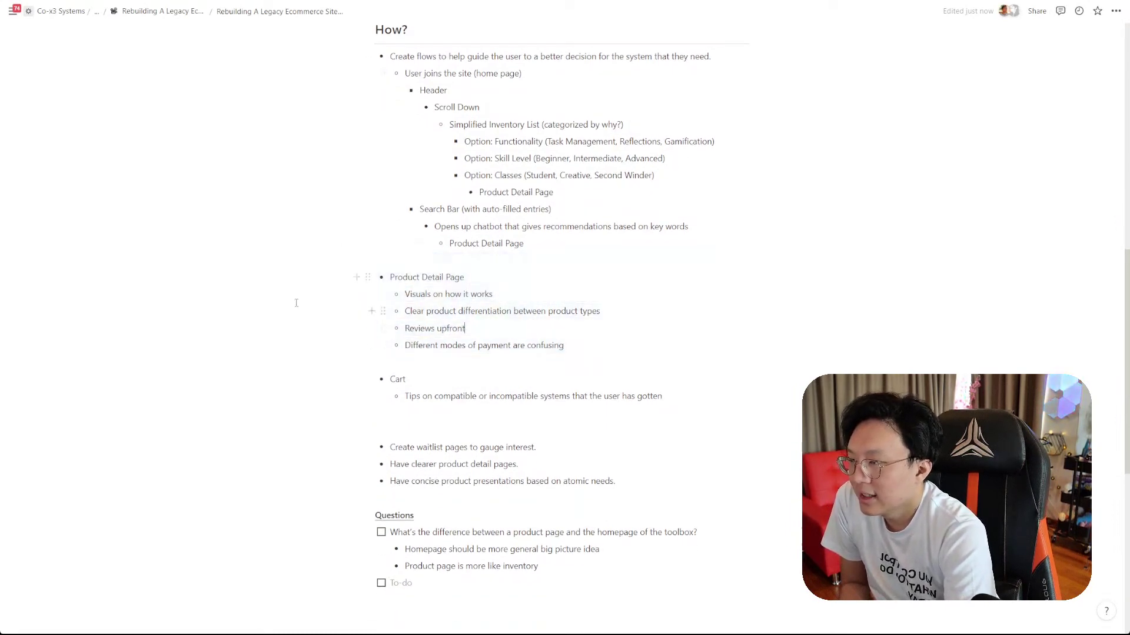
left_click_drag(296, 302, 492, 346)
left_click(490, 345)
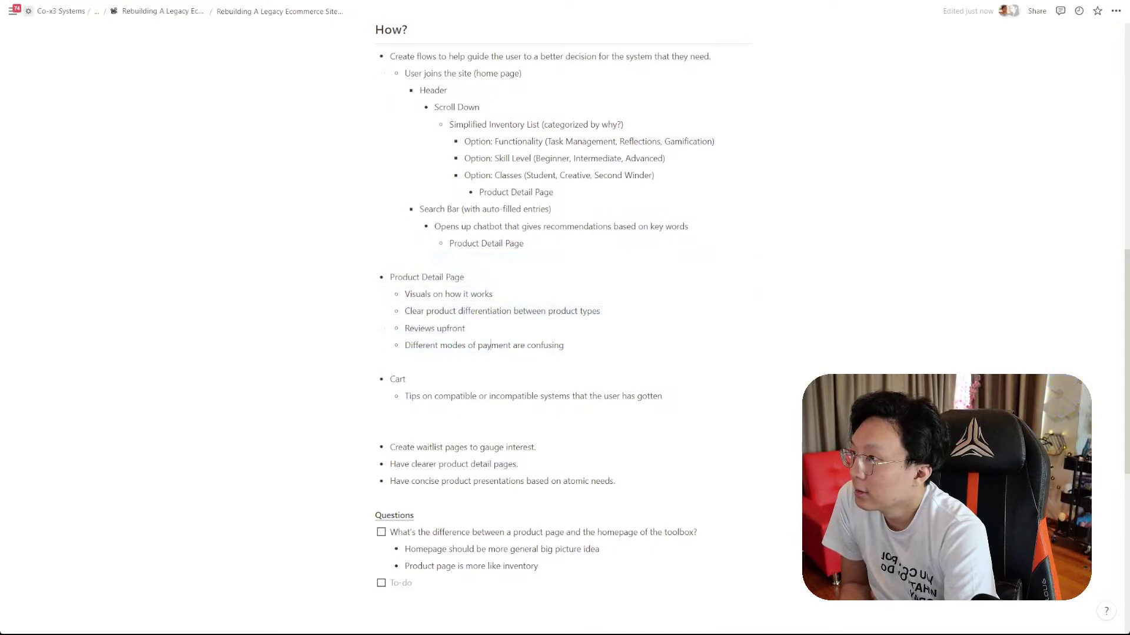
- Switch to the Webflow Designer and open the Products Template page with the Gamify Your Life product loaded
key("alt+Tab")
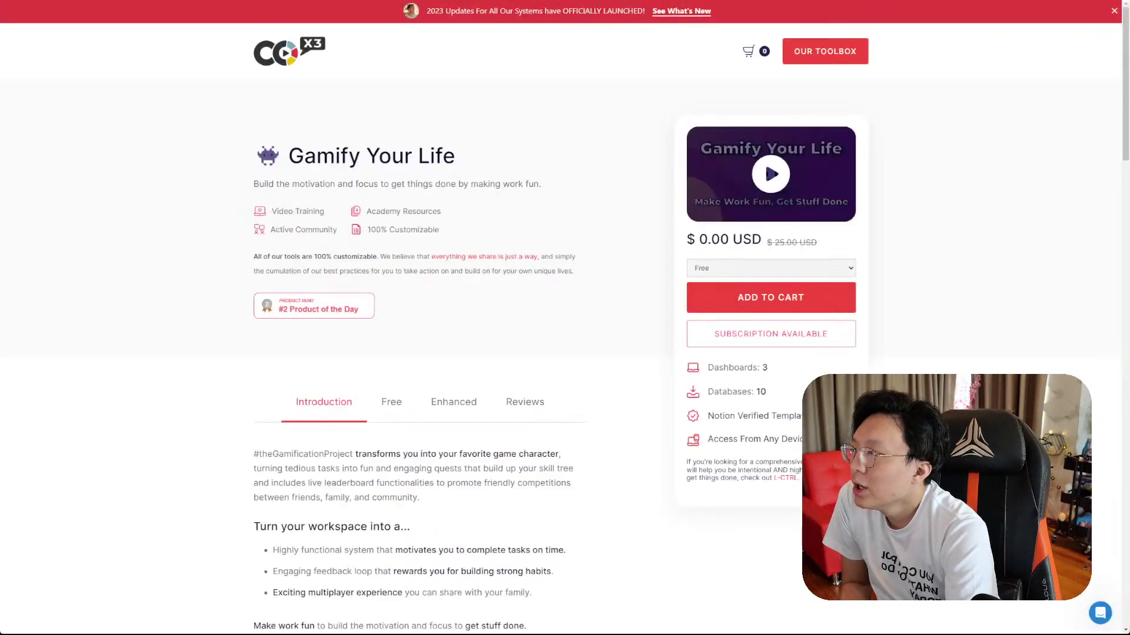
left_click_drag(886, 391, 277, 174)
left_click(255, 157)
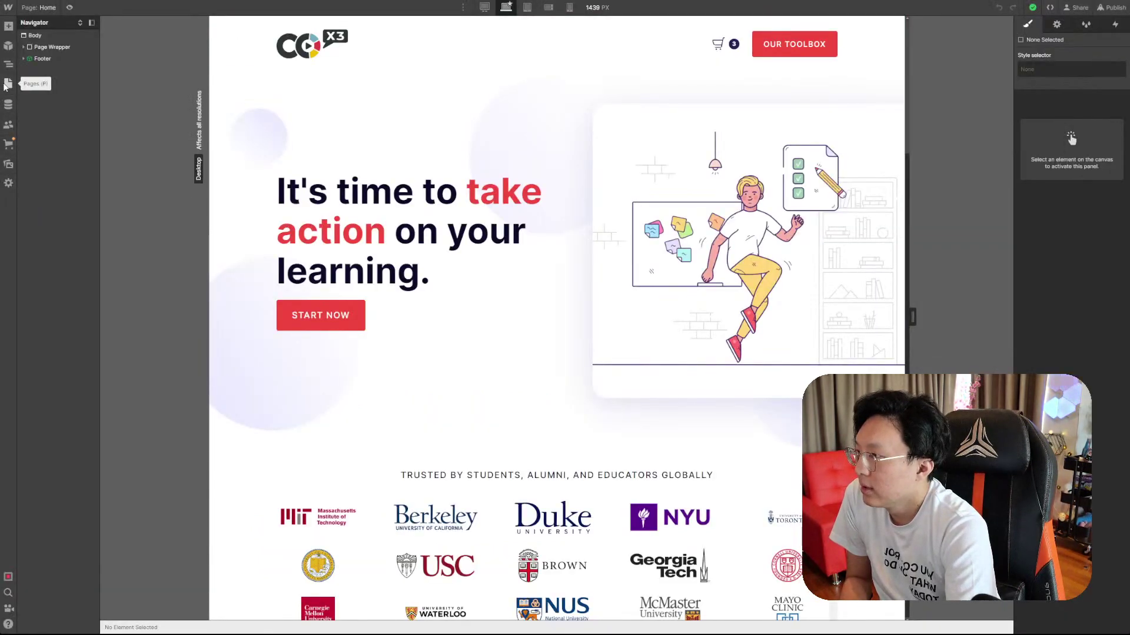
left_click(7, 83)
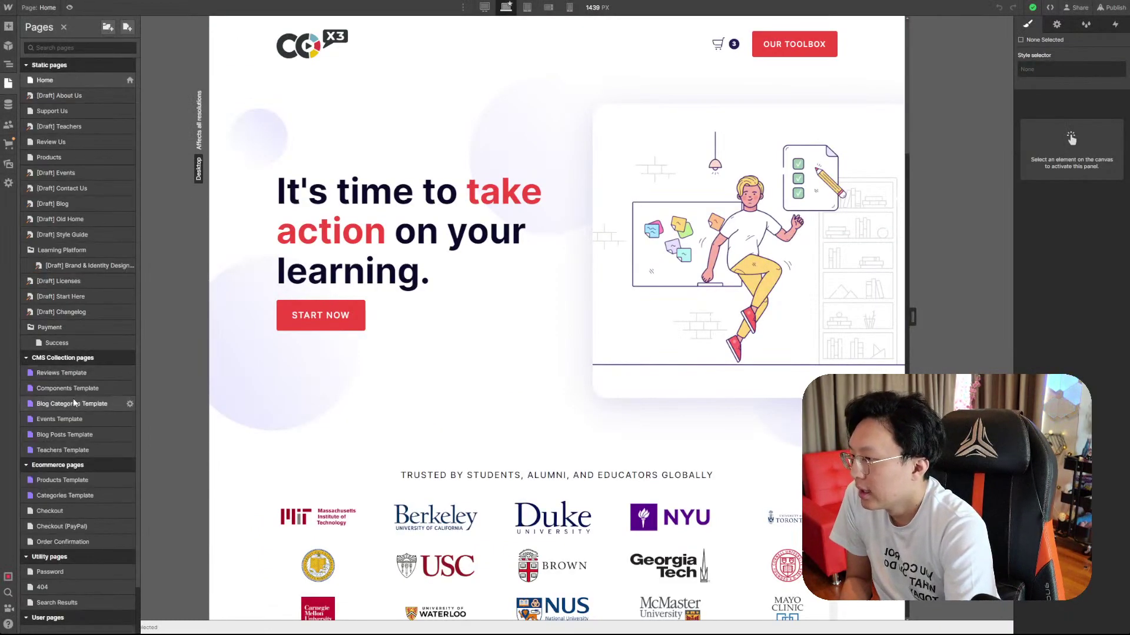
left_click(71, 480)
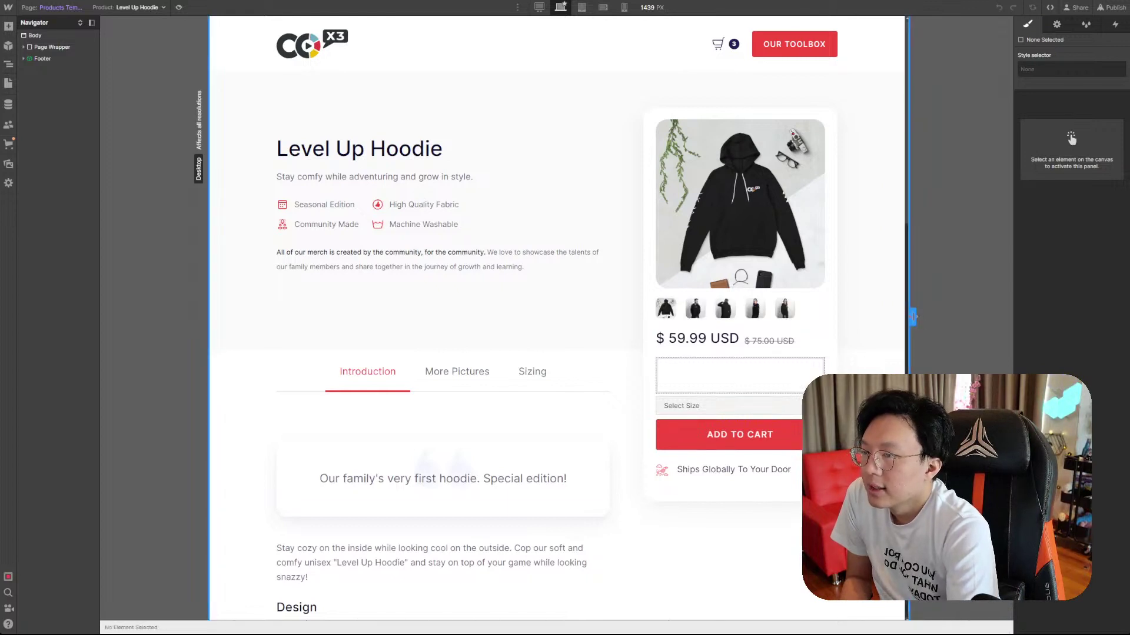
left_click(125, 6)
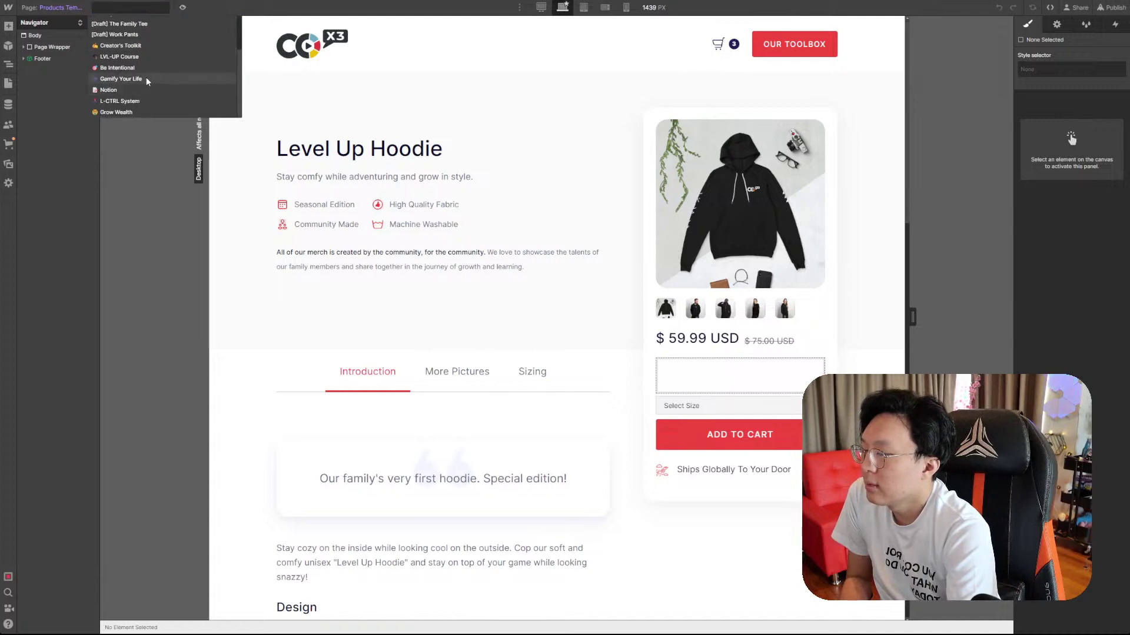
left_click(144, 79)
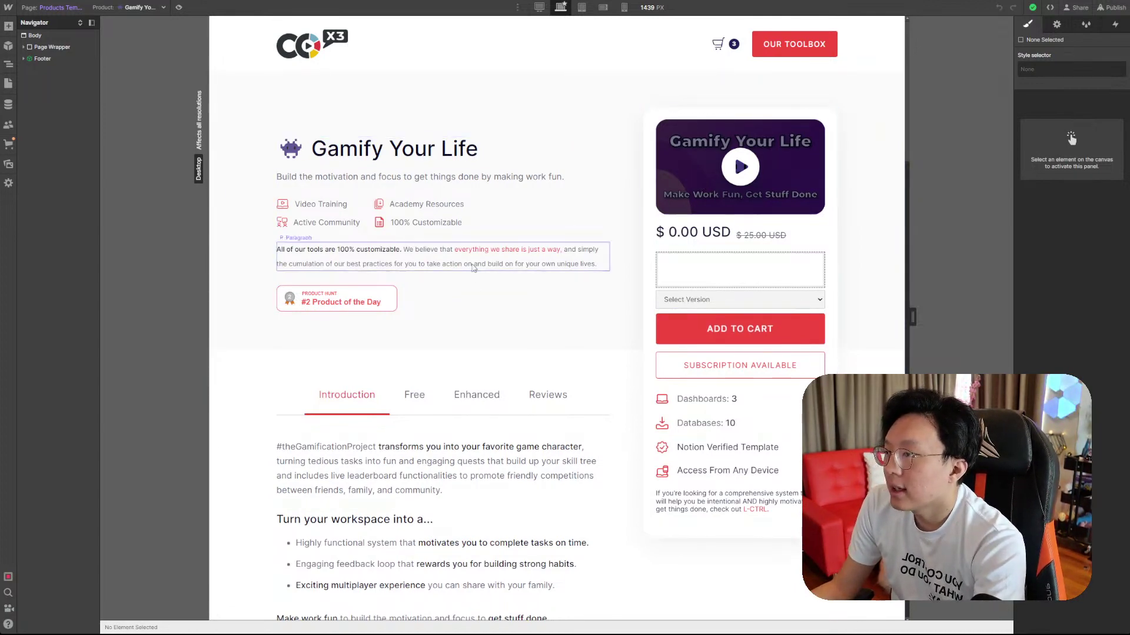
- Examine the Gamify Your Life product page layout and compare it with the Product Detail Page notes in Notion
scroll(474, 267, "down", 10)
scroll(510, 323, "up", 9)
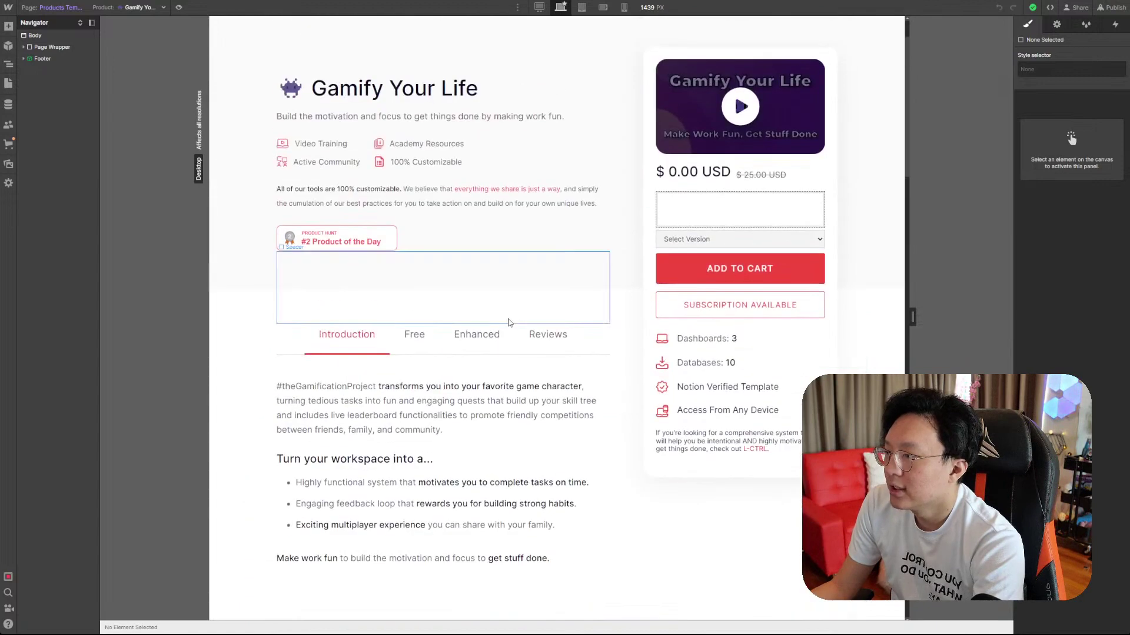
scroll(509, 323, "up", 1)
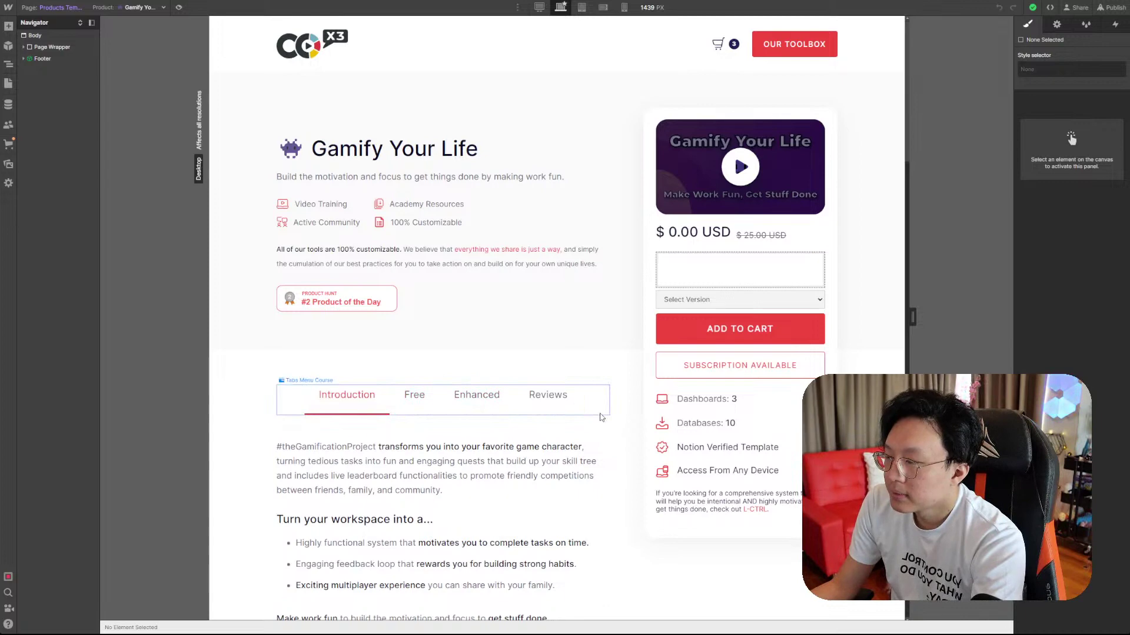
scroll(601, 417, "down", 1)
scroll(601, 417, "up", 1)
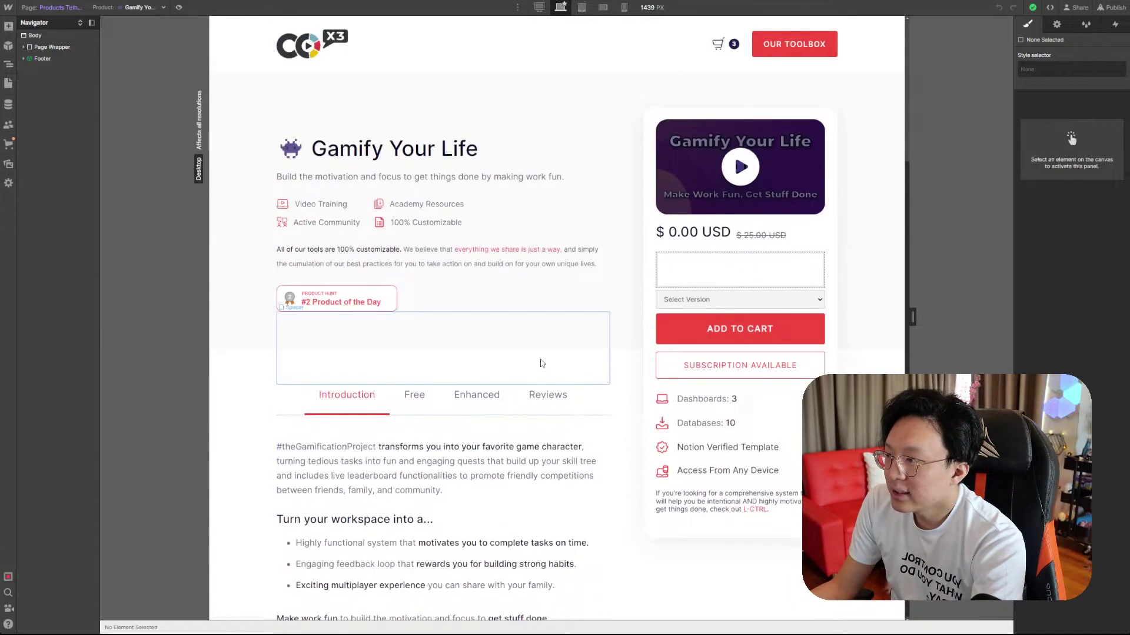
left_click(258, 1)
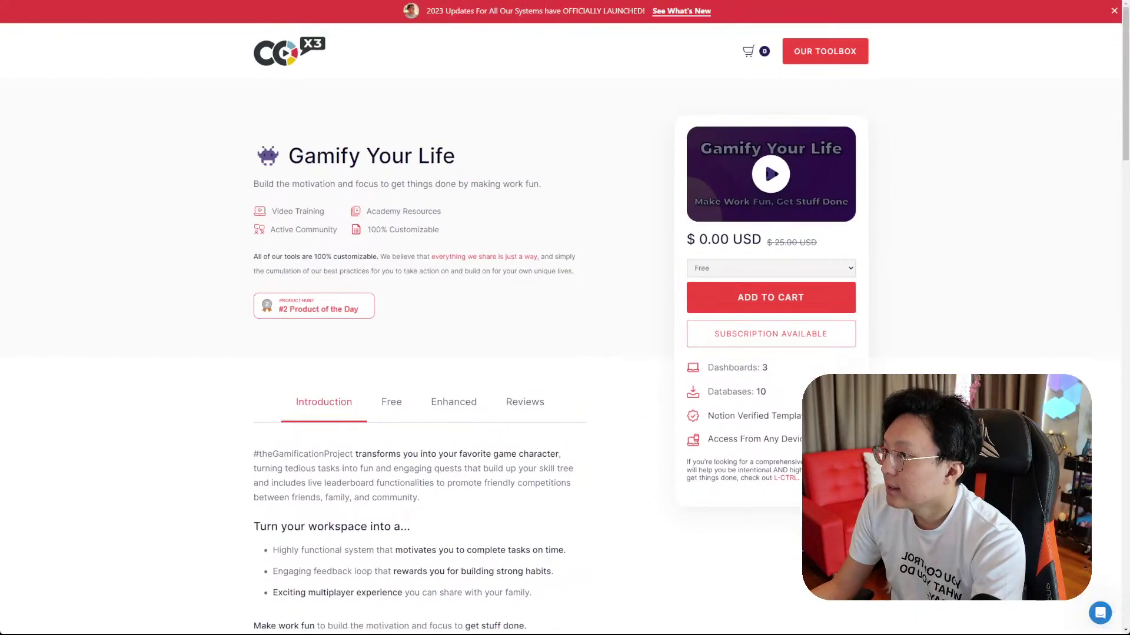
left_click(182, 1)
left_click(493, 349)
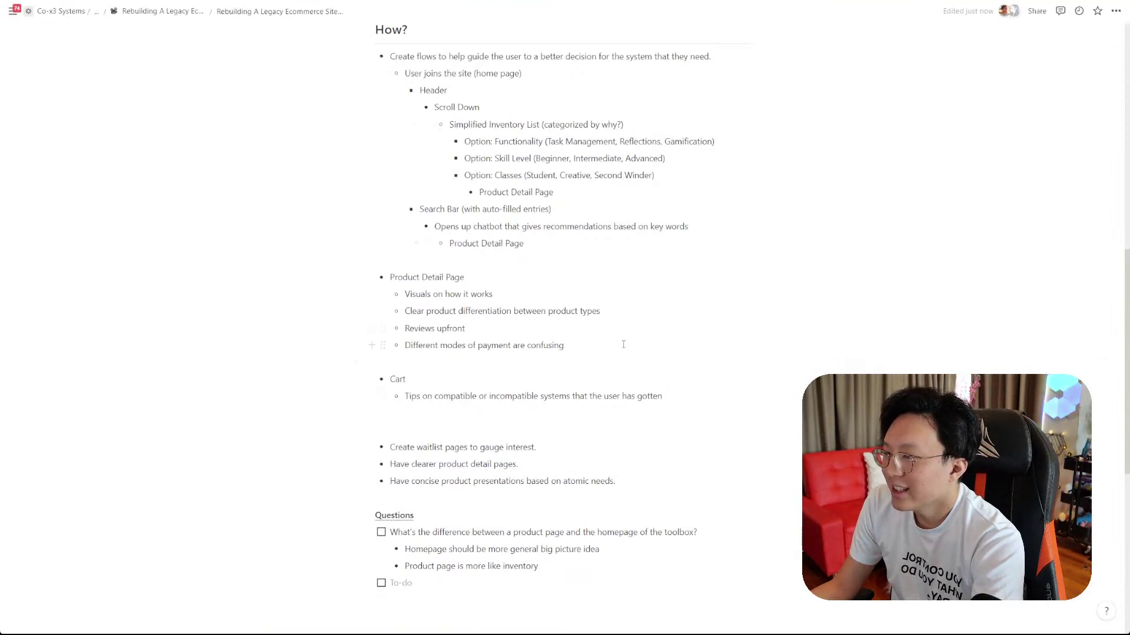
left_click(277, 1)
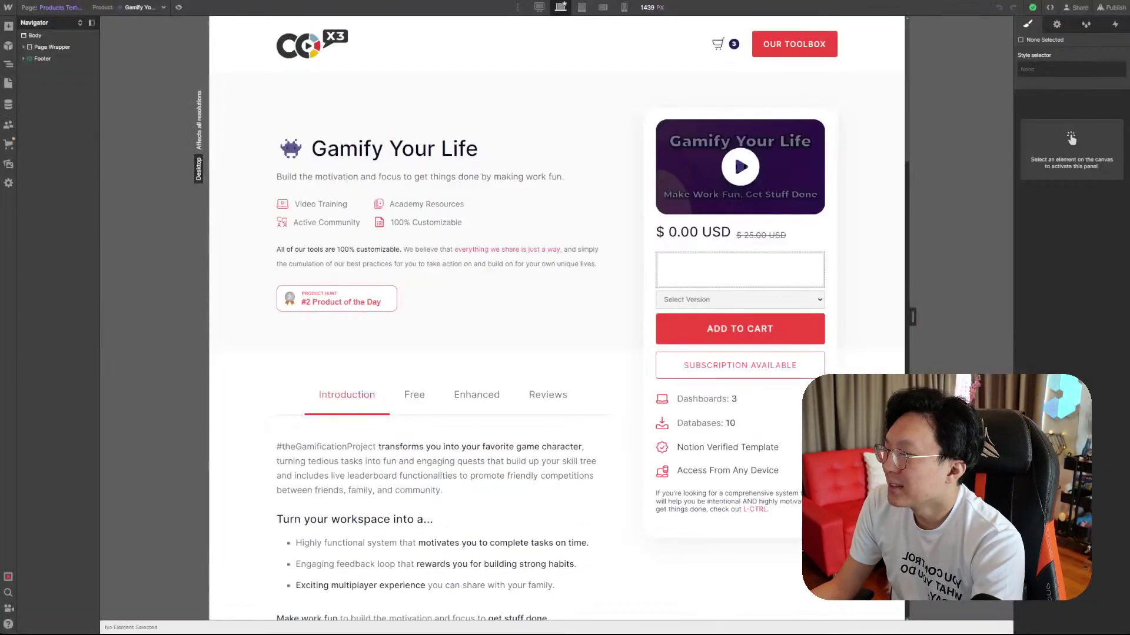
left_click(259, 1)
left_click(182, 1)
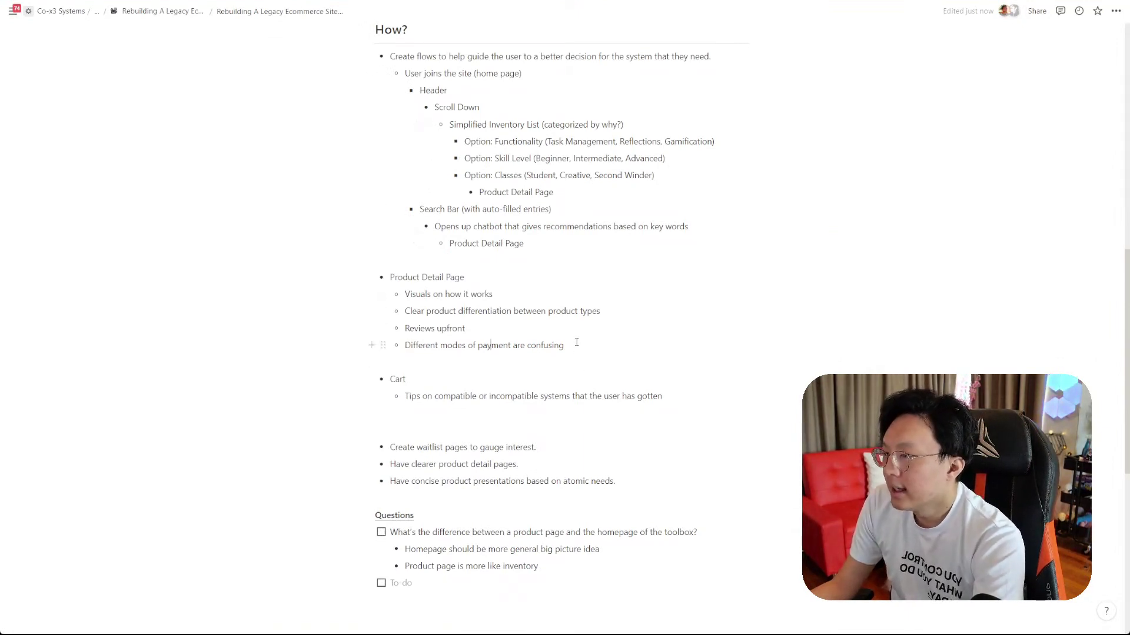
left_click(276, 1)
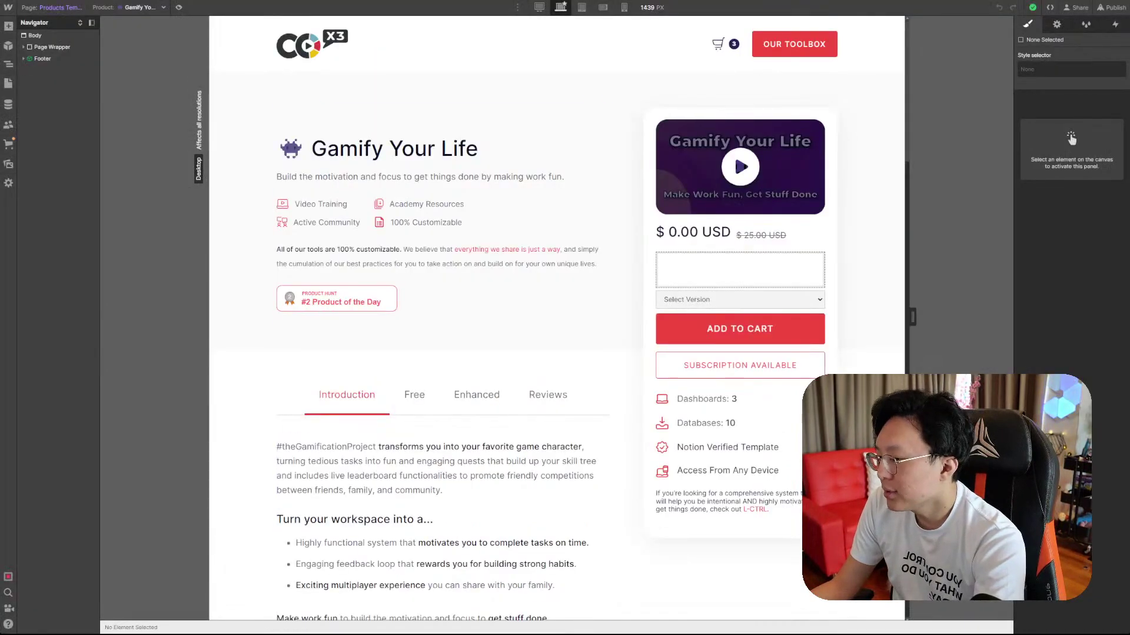
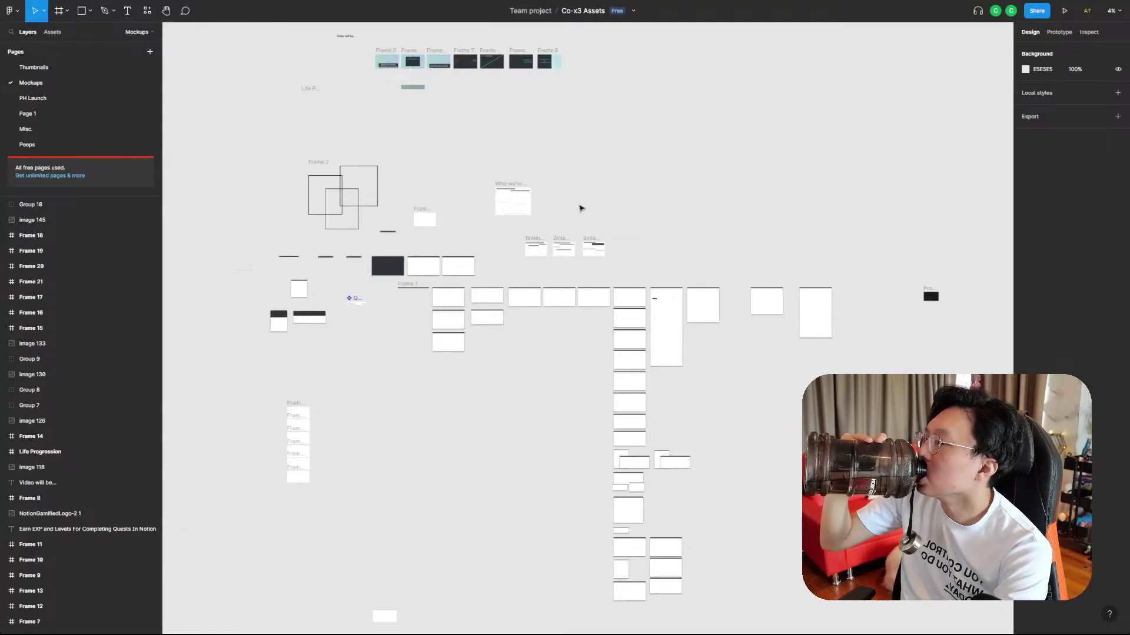
- Look over the lower frames and the empty canvas around them on the Mockups page in Figma
scroll(608, 419, "down", 5)
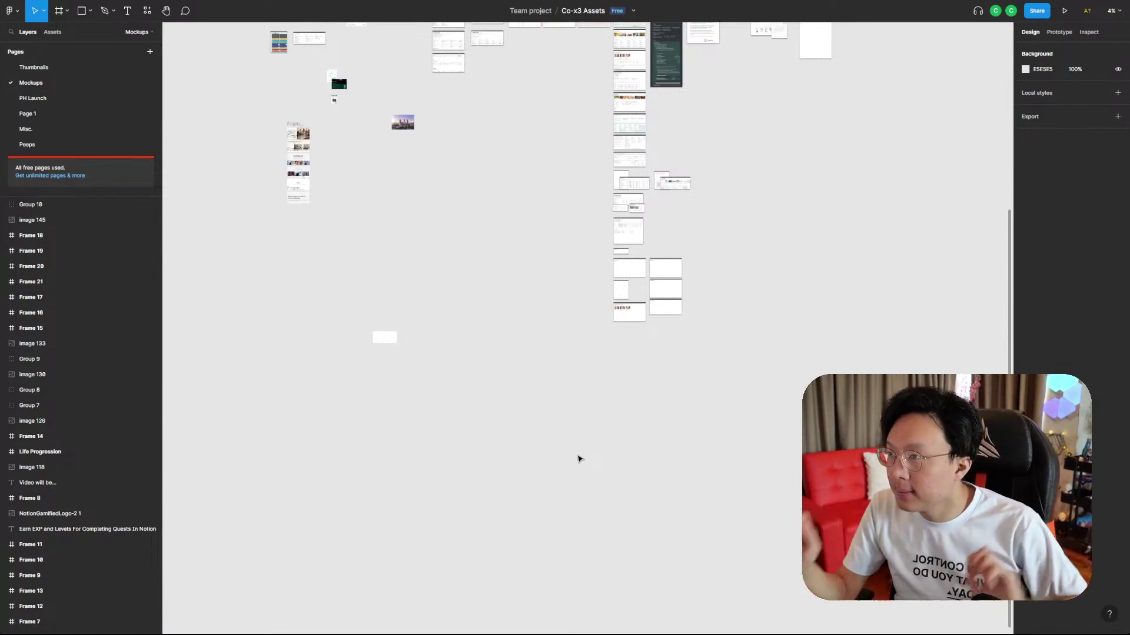
scroll(576, 330, "up", 2)
scroll(575, 330, "up", 3)
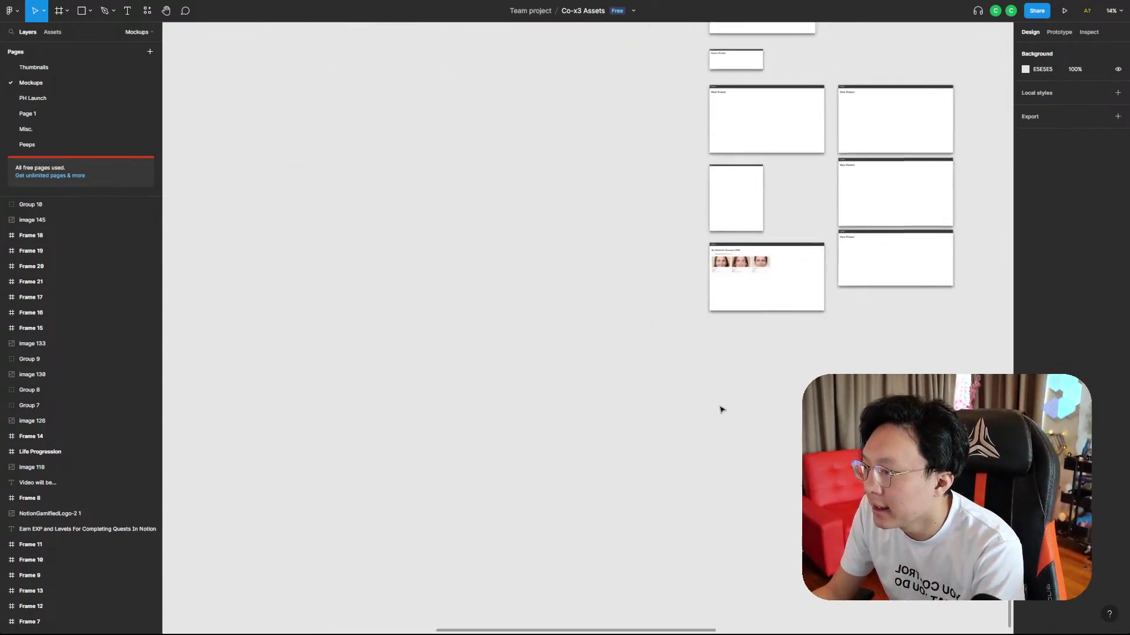
scroll(842, 303, "left", 10)
scroll(842, 302, "down", 3)
scroll(404, 336, "up", 4)
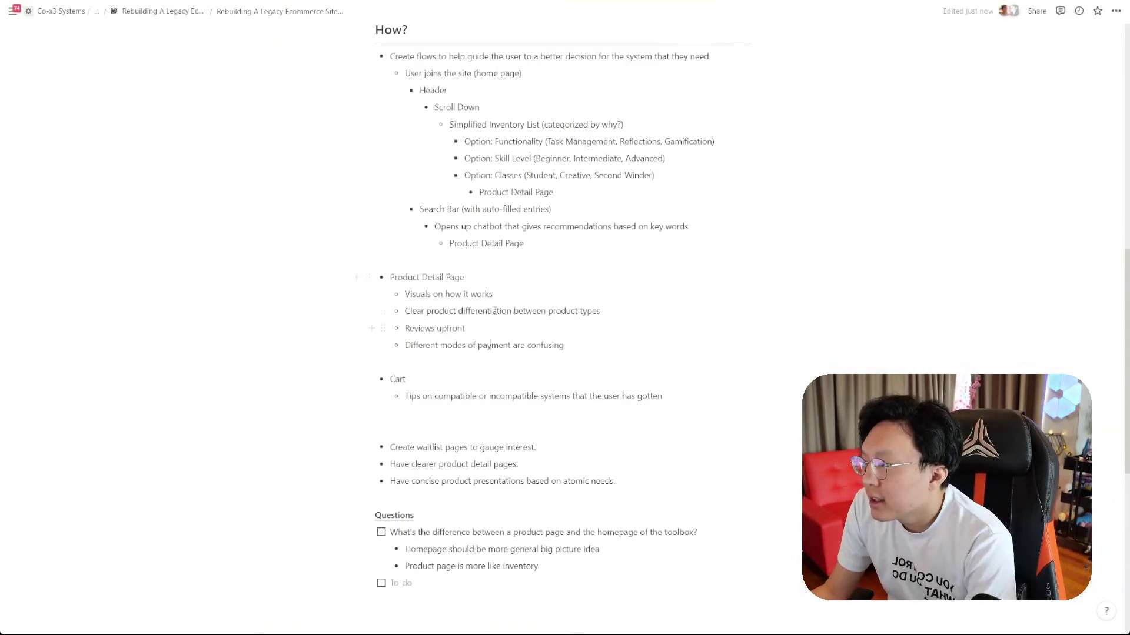
- Draft a comment on the "Simplified Inventory List (categorized by why?)" bullet reading "Packages - i can get a sword, together with a shield, together with a helmet."
scroll(494, 310, "up", 3)
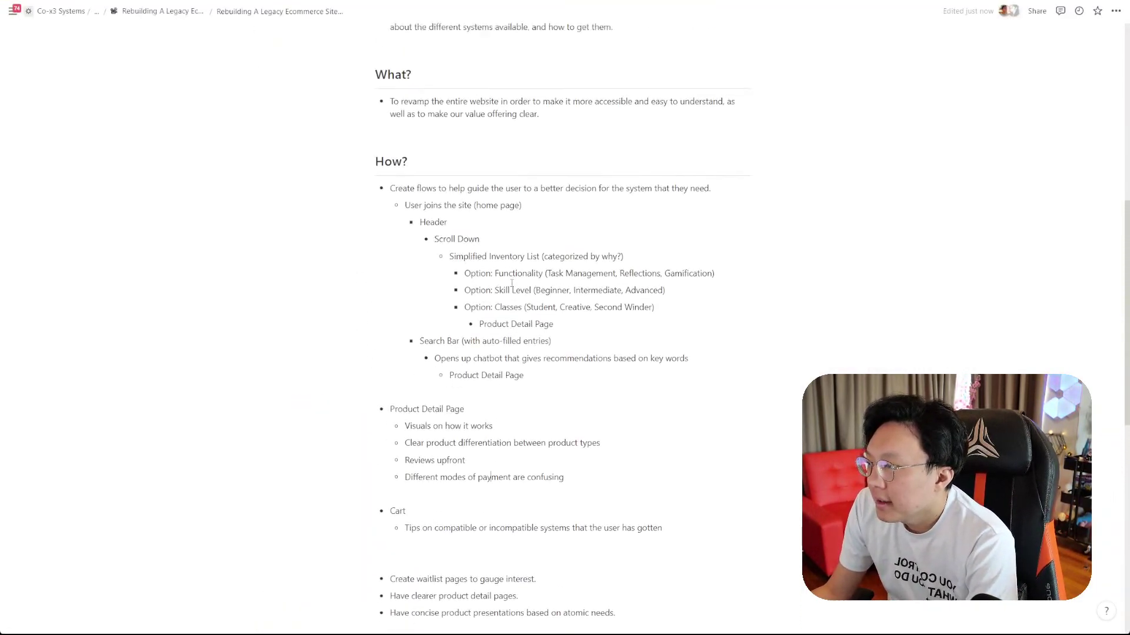
left_click_drag(446, 285, 579, 317)
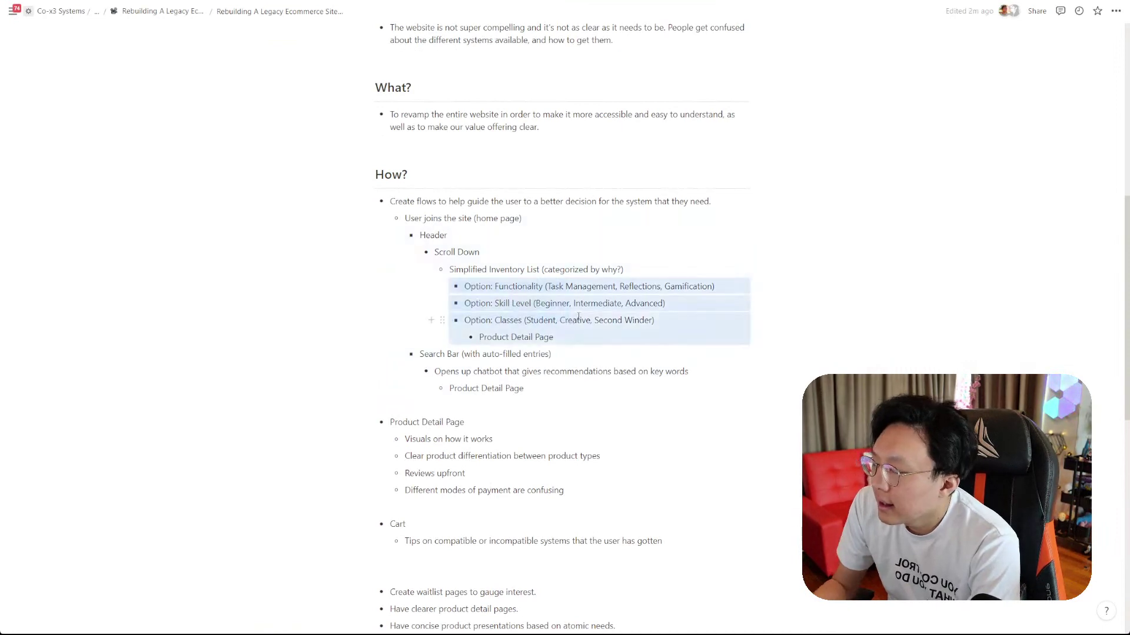
left_click(622, 270)
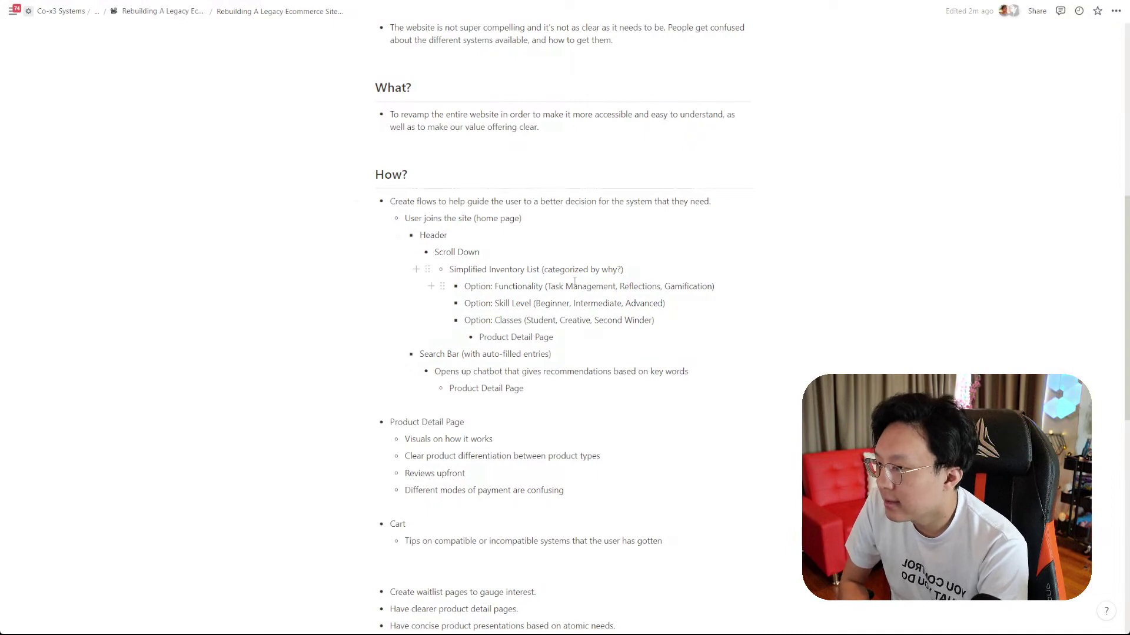
key("ctrl+a")
key("ctrl+shift+m")
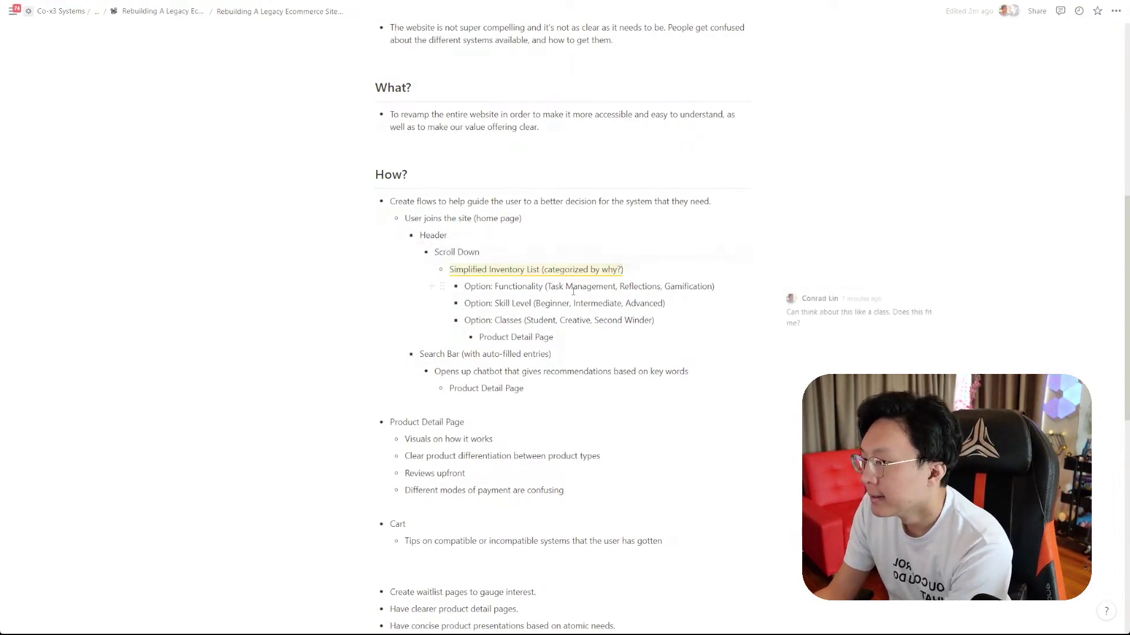
type("Packages - i")
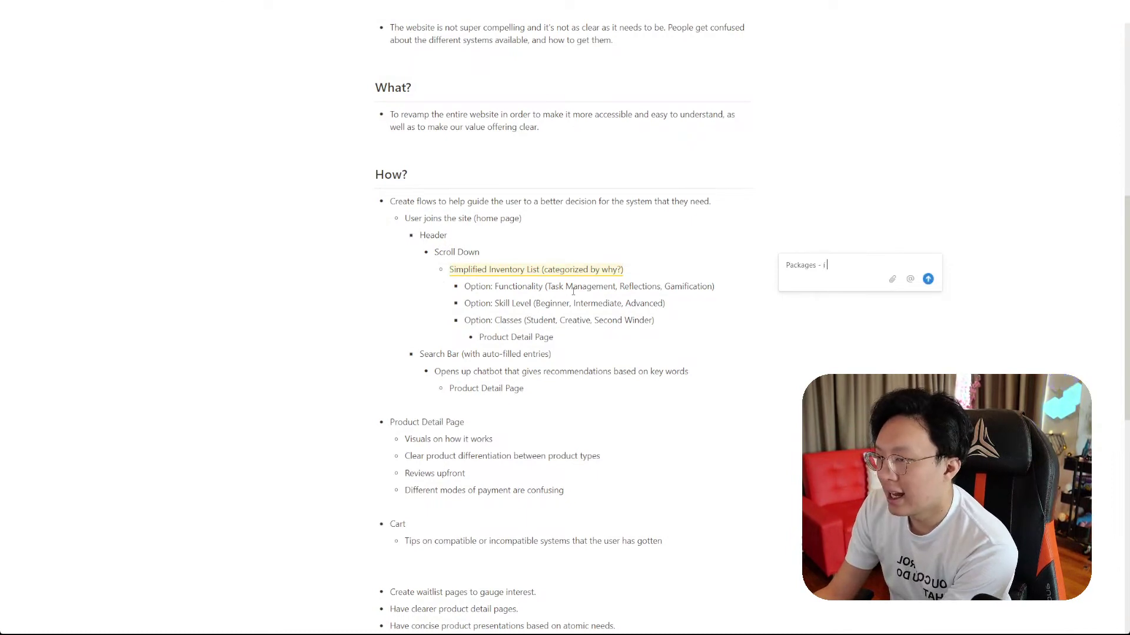
type(" can get a sword,")
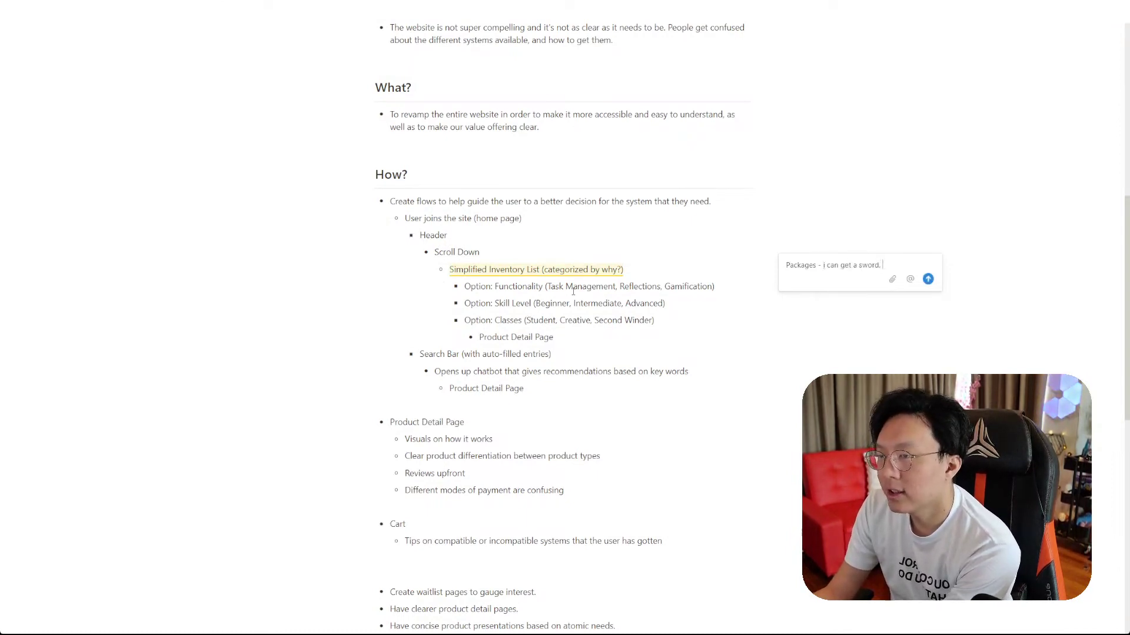
type(" together with a shield,")
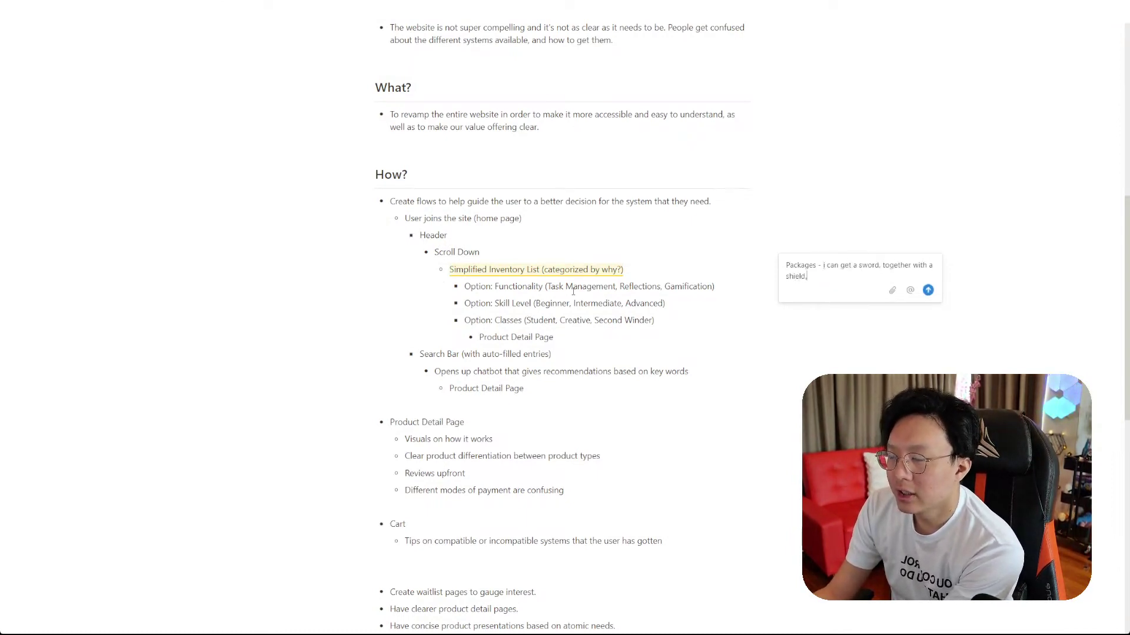
type(" together with a hel")
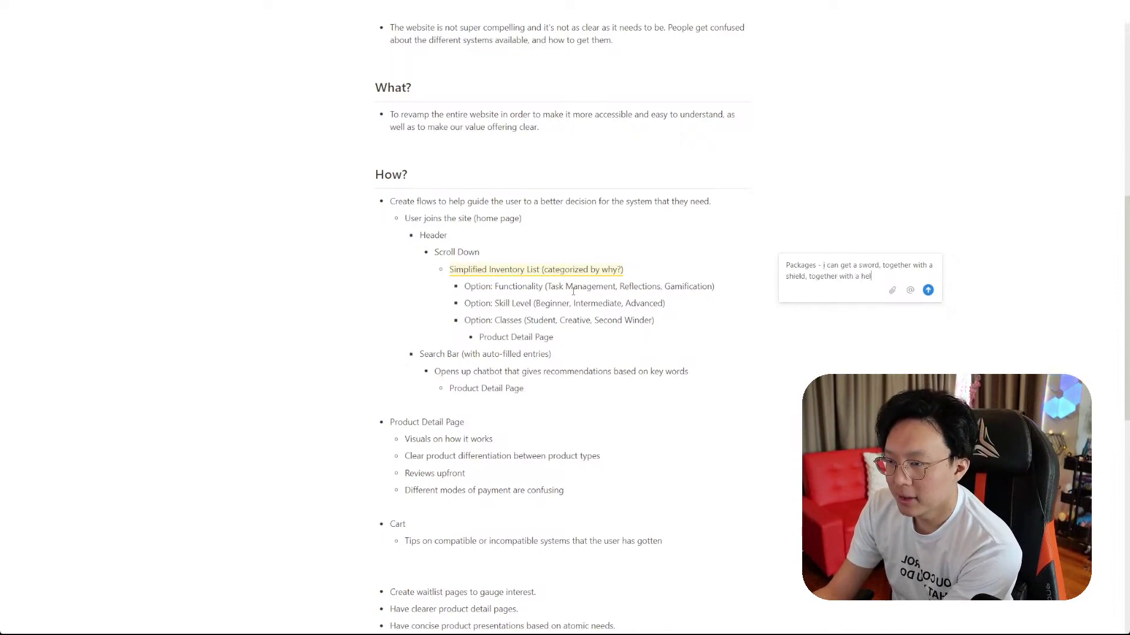
- Reword the comment's opening to "Packages - eg. I can get a sword" and post it
key("Up")
key("ctrl+Left")
key("ctrl+Left")
key("ctrl+Left")
key("ctrl+Left")
key("ctrl+Left")
key("ctrl+Left")
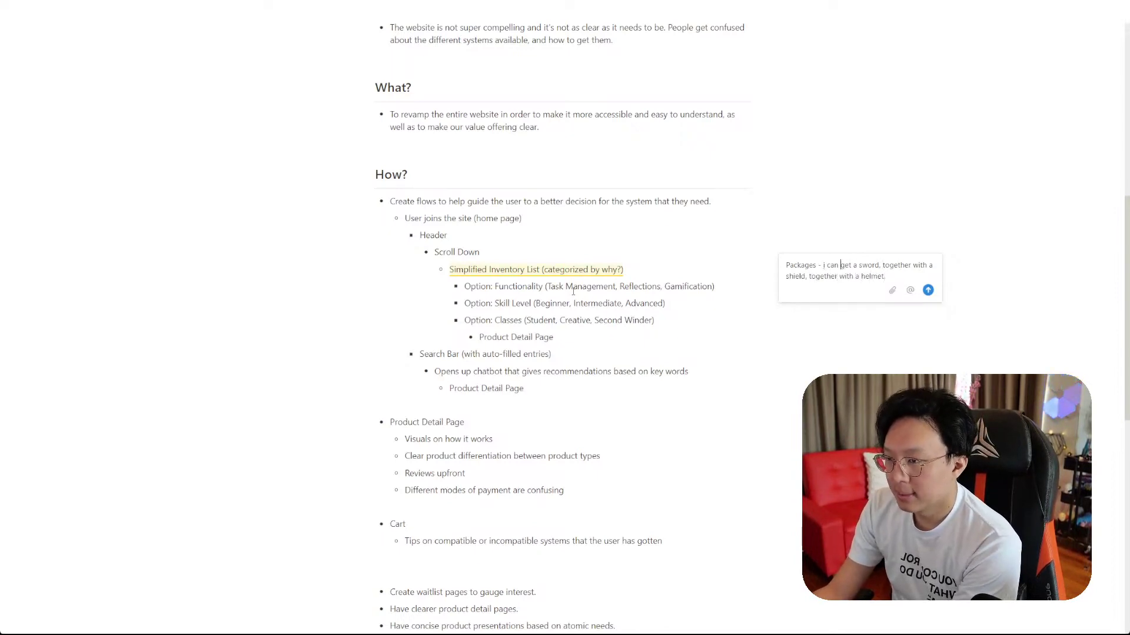
type("eg.")
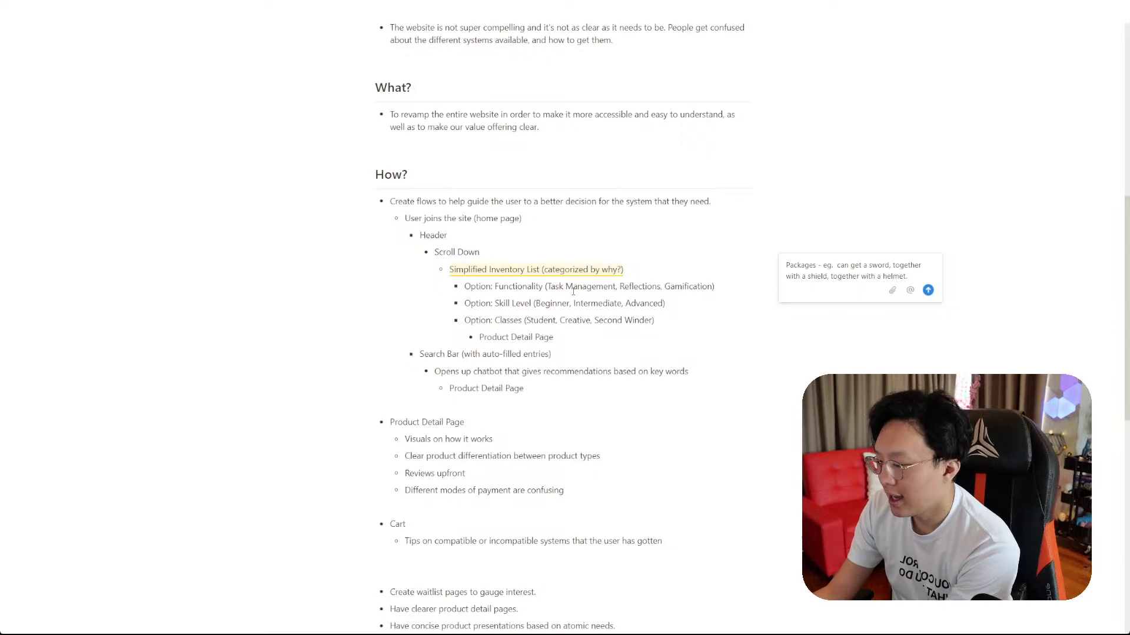
key("Return")
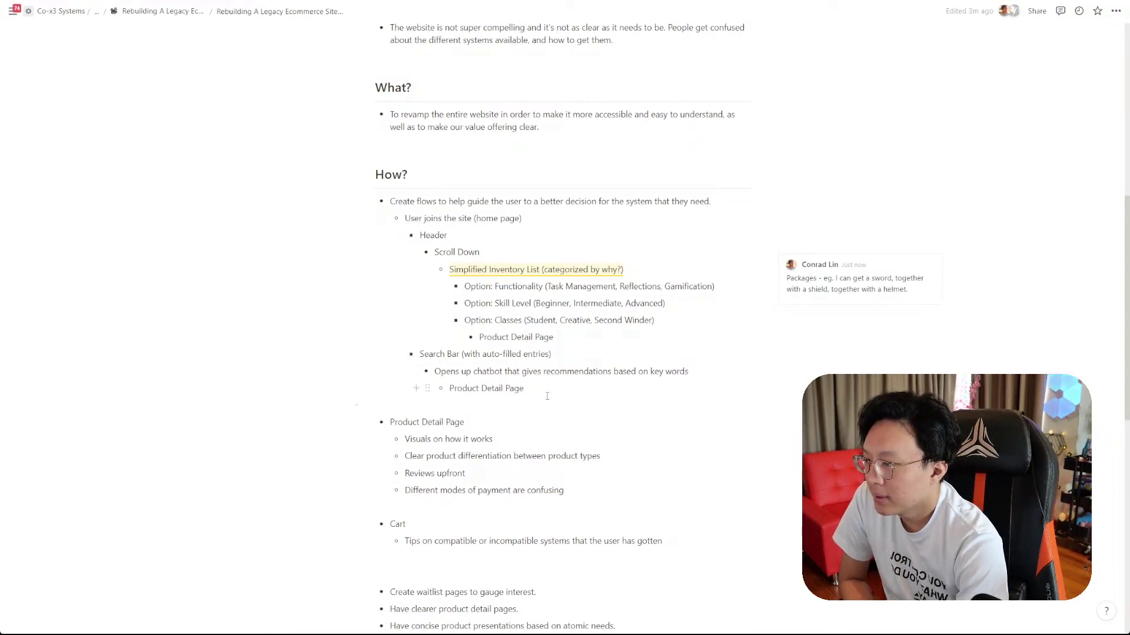
- Post a comment about product details on the "Product page is more like inventory" bullet under Questions
scroll(547, 396, "down", 3)
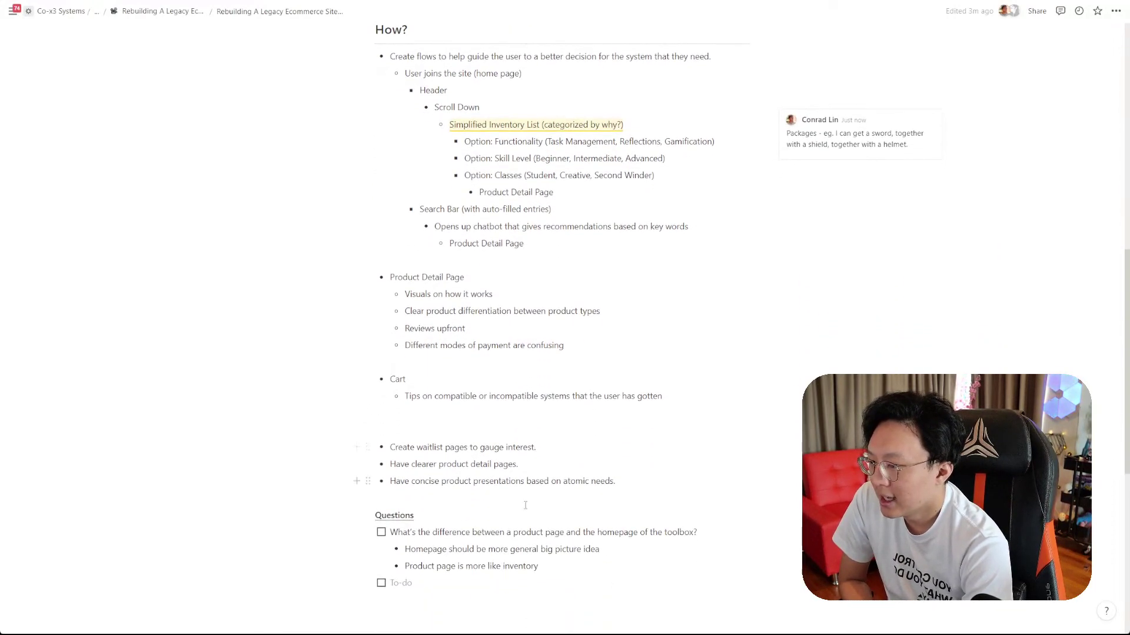
scroll(538, 519, "down", 2)
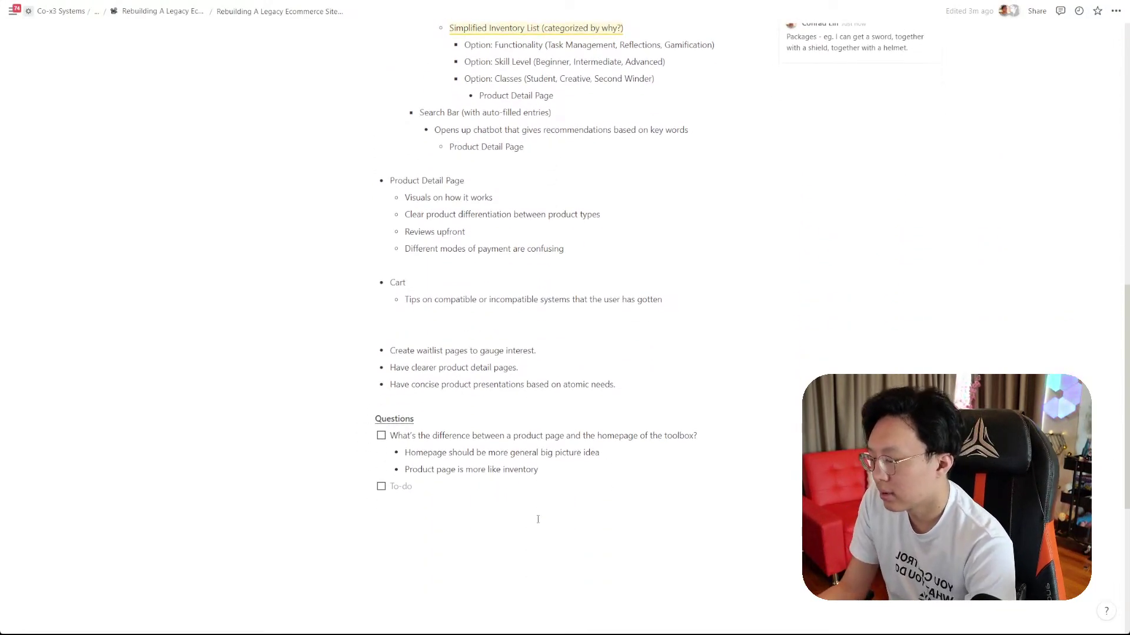
key("ctrl+a")
key("ctrl+shift+m")
type("Det")
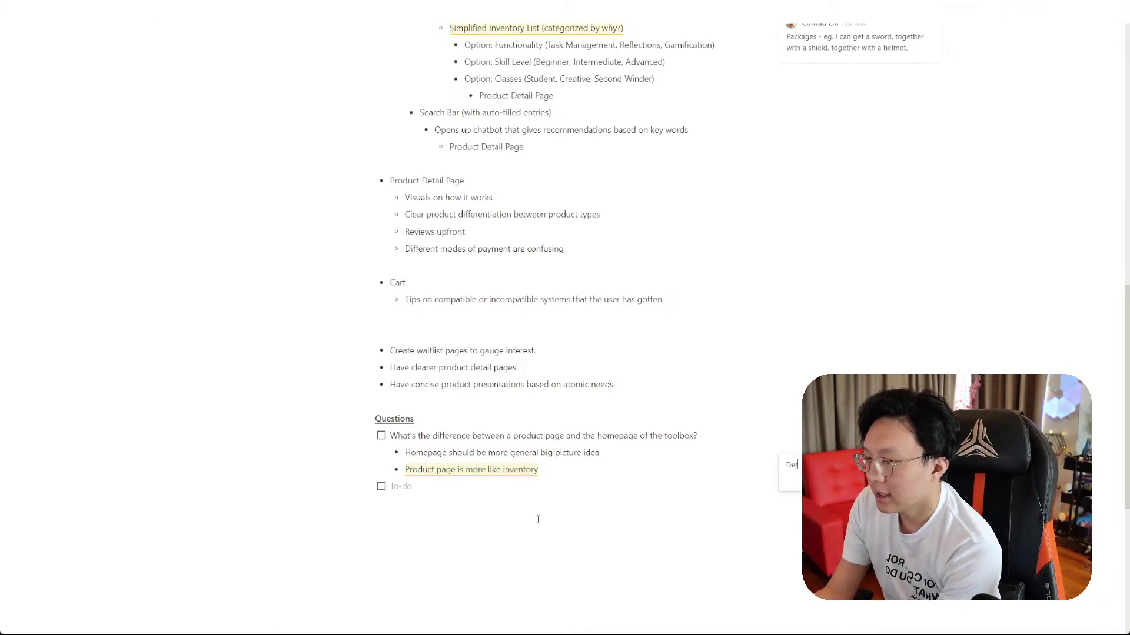
type("a ")
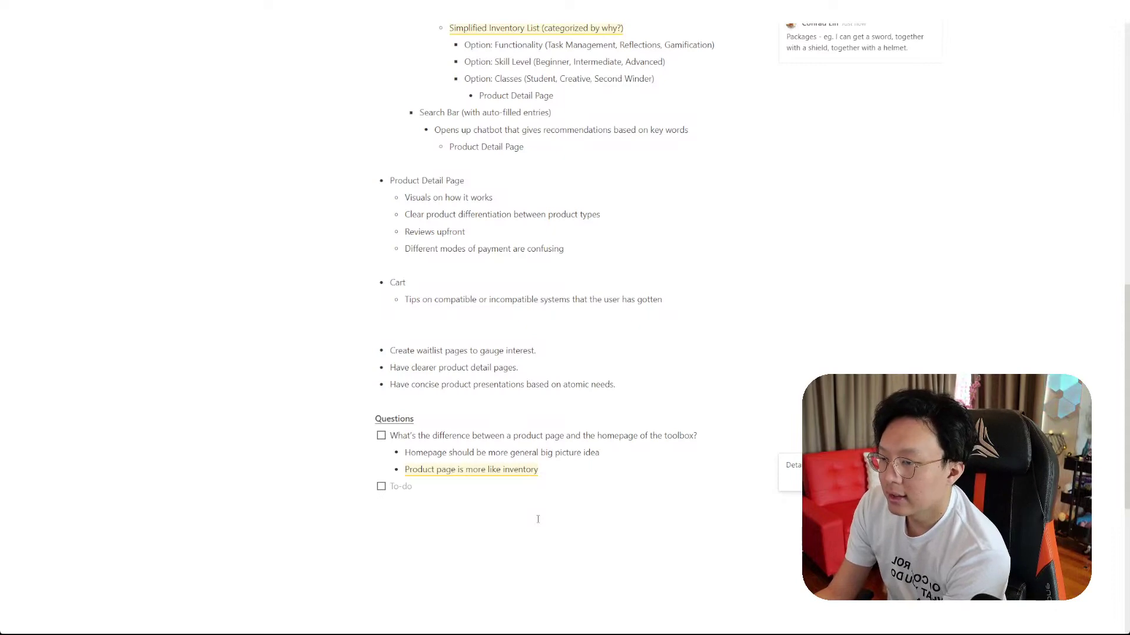
type("could")
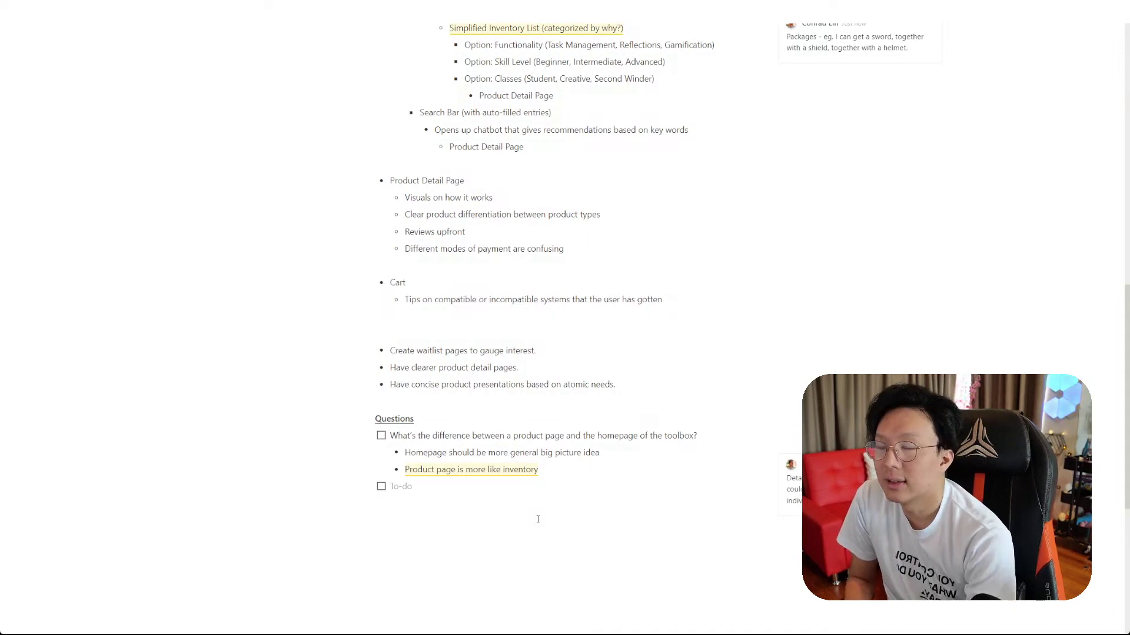
- Capture the Gamify Your Life header section in Webflow and paste the image onto empty canvas on Figma's Mockups page
scroll(591, 126, "up", 2)
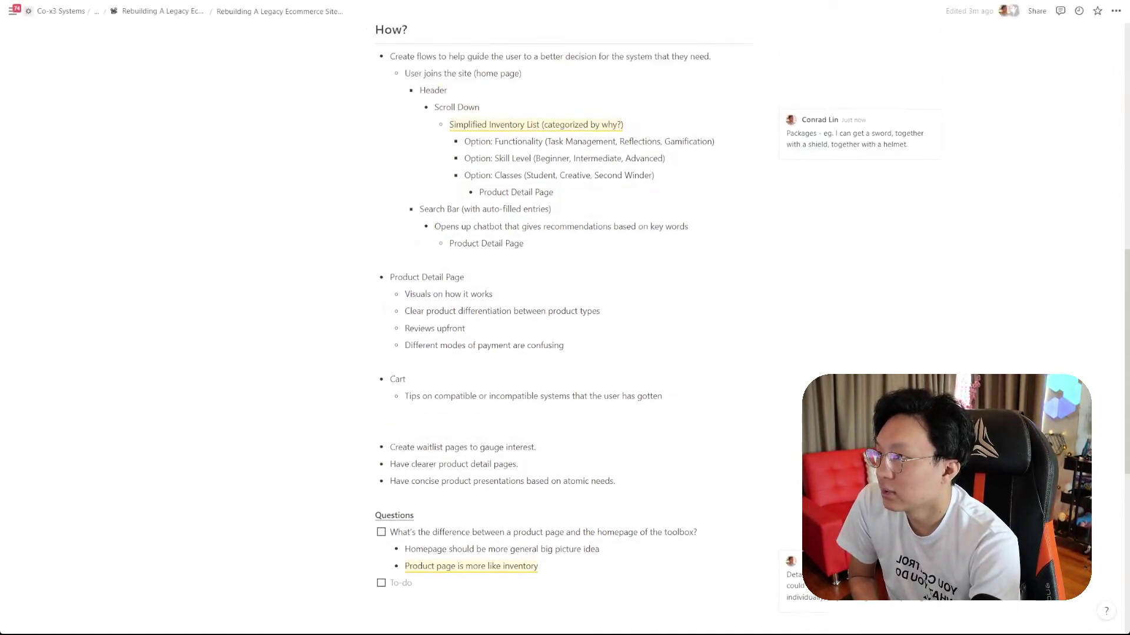
key("ctrl+Tab")
left_click(141, 0)
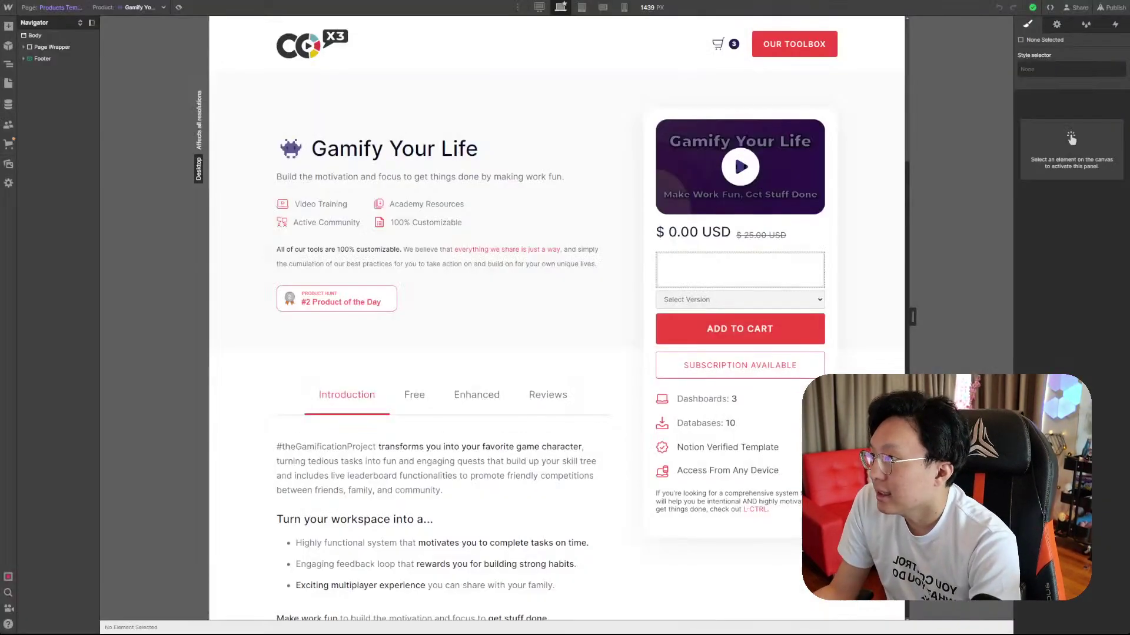
scroll(874, 259, "down", 15)
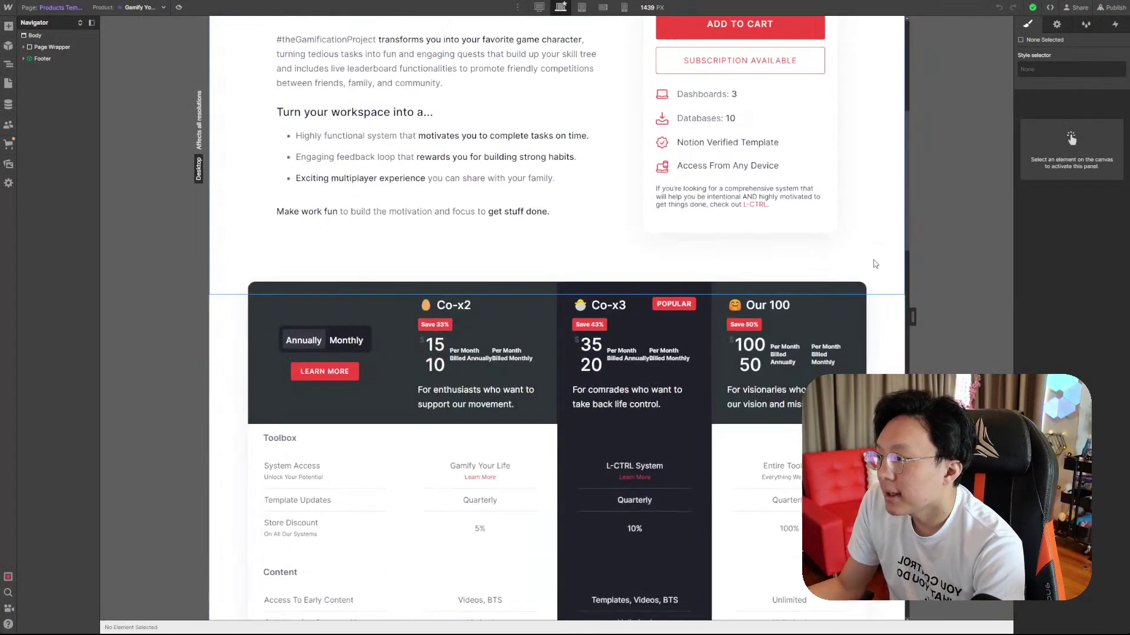
scroll(879, 267, "up", 12)
scroll(879, 267, "up", 2)
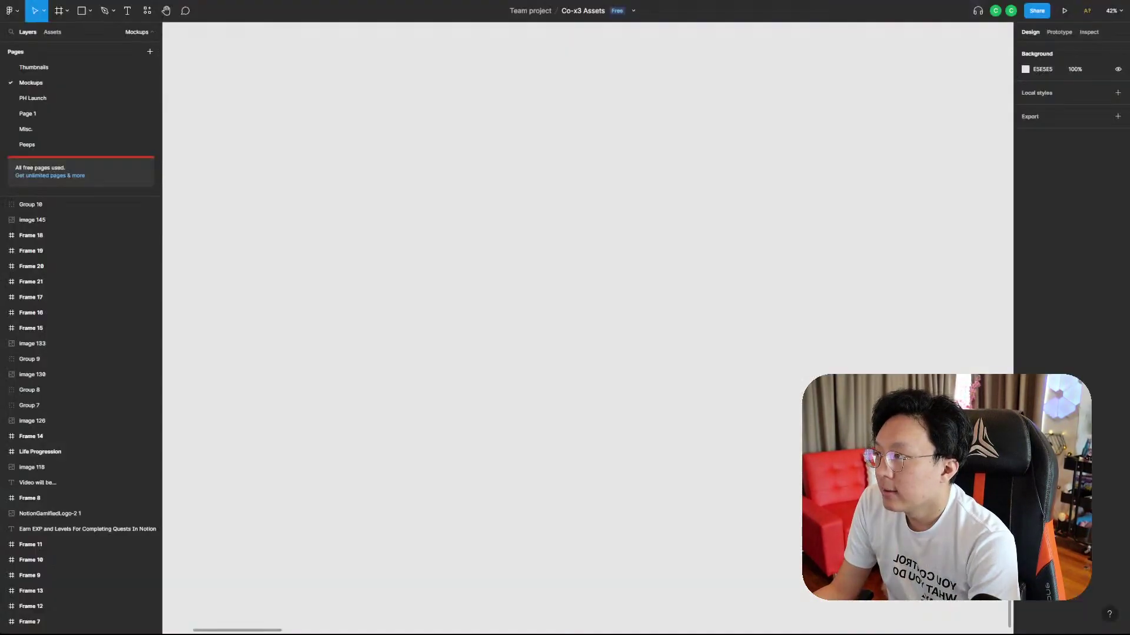
key("ctrl+v")
scroll(478, 292, "right", 2)
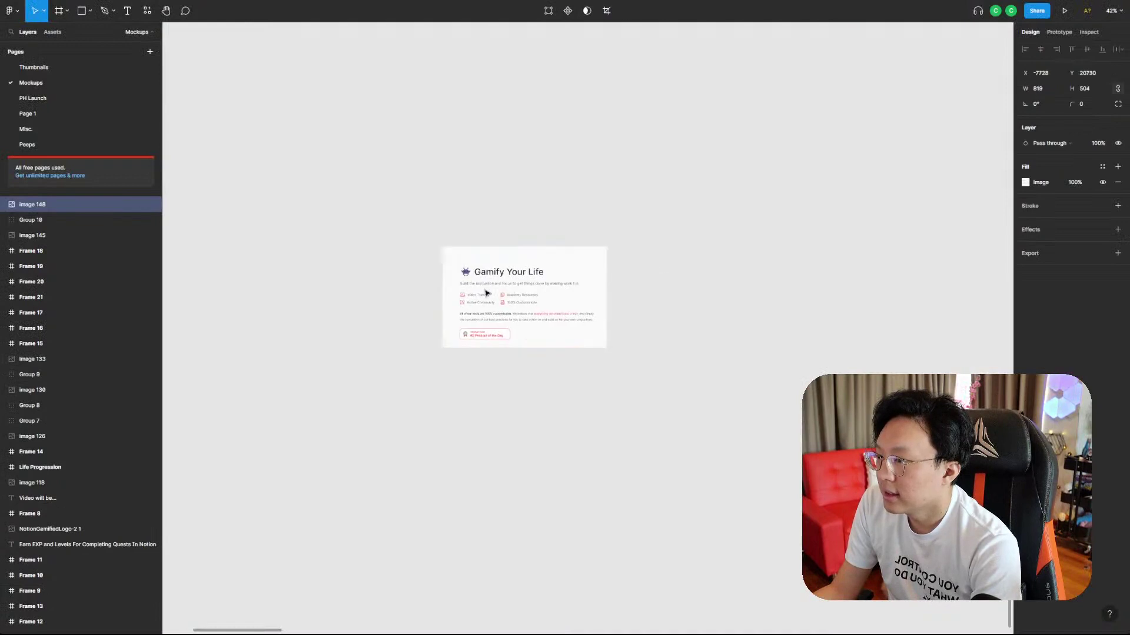
scroll(511, 315, "up", 3)
left_click(510, 145)
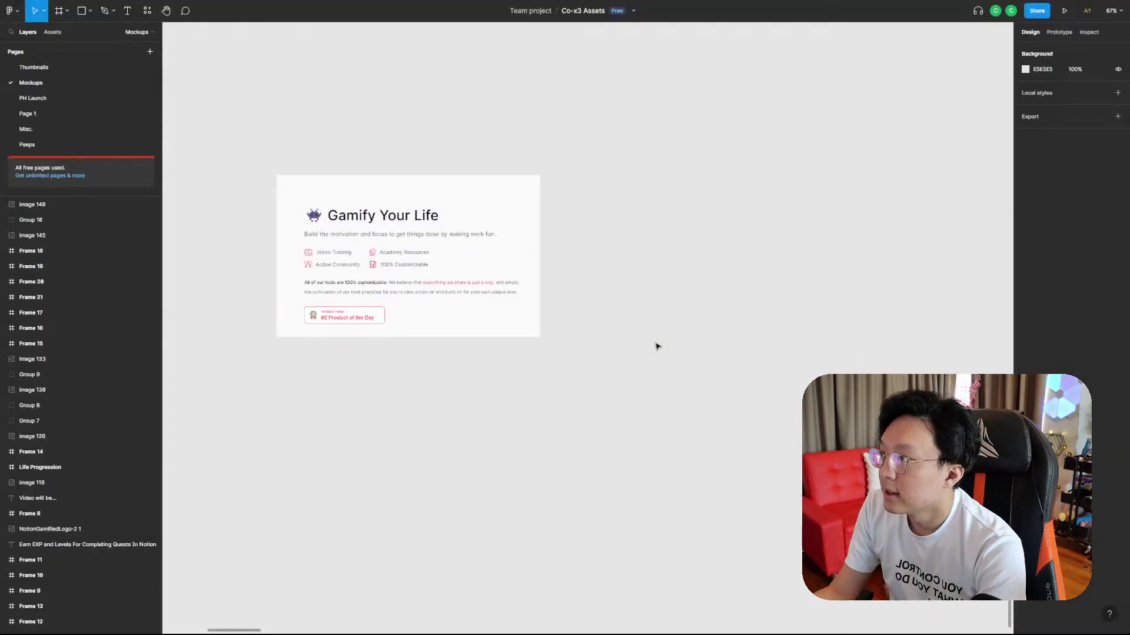
key("ctrl+v")
left_click_drag(534, 303, 628, 271)
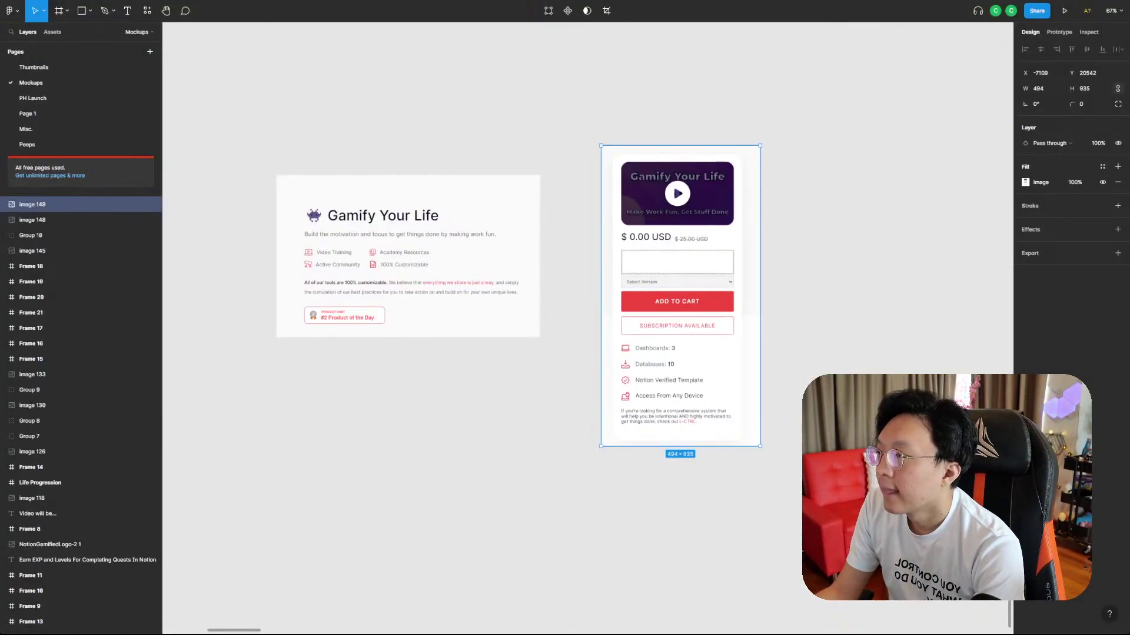
key("Delete")
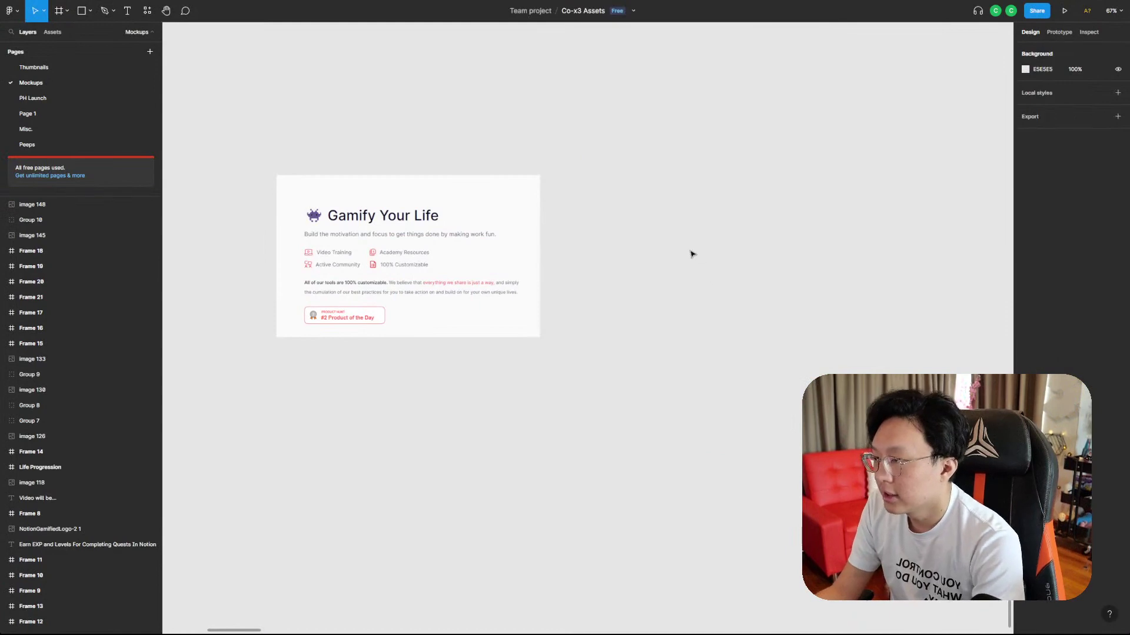
- Paste a capture of the live site's Gamify Your Life purchase card, with the Free version selected, beside the header image in Figma
key("ctrl+v")
left_click_drag(626, 266, 683, 251)
left_click(821, 242)
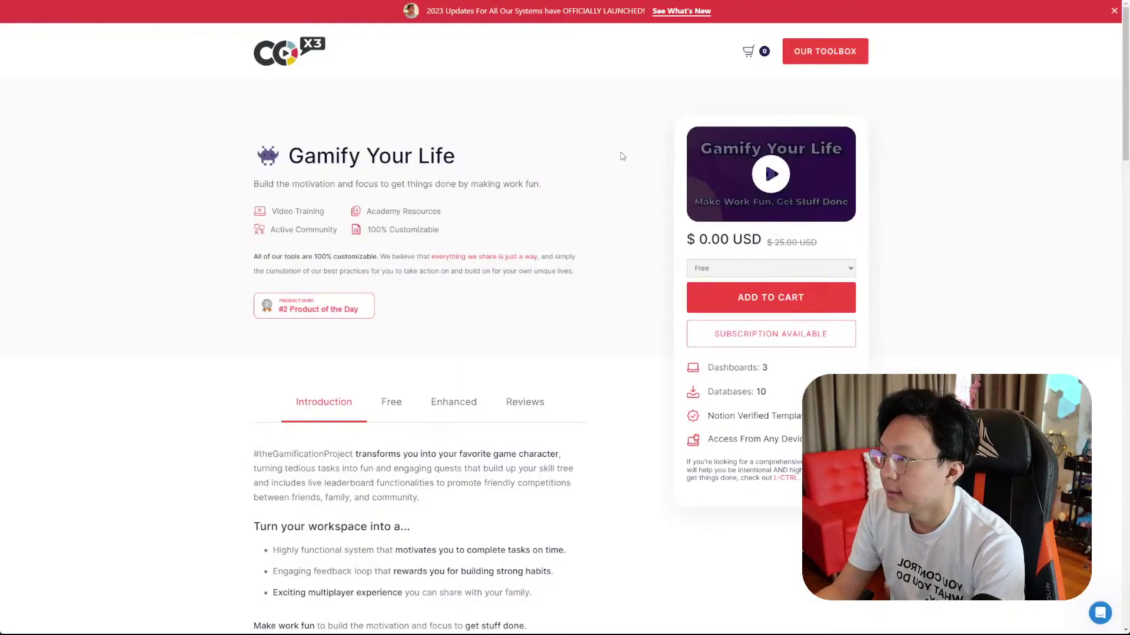
- Capture the live product page's Introduction section and place the image directly beneath the Gamify Your Life header image in Figma
scroll(623, 177, "down", 3)
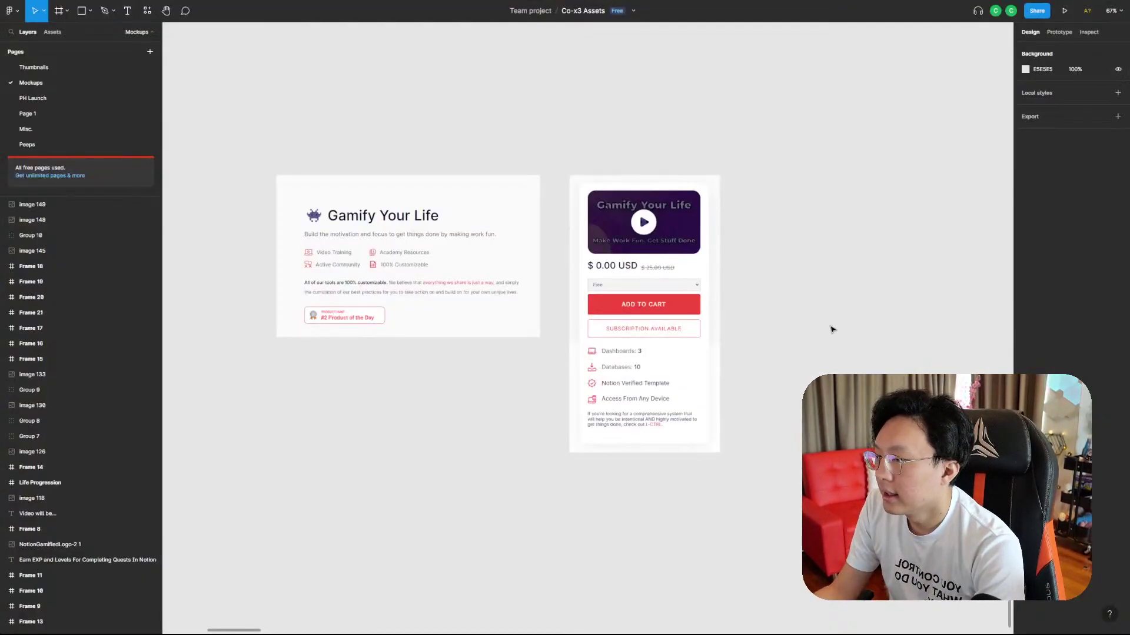
key("ctrl+v")
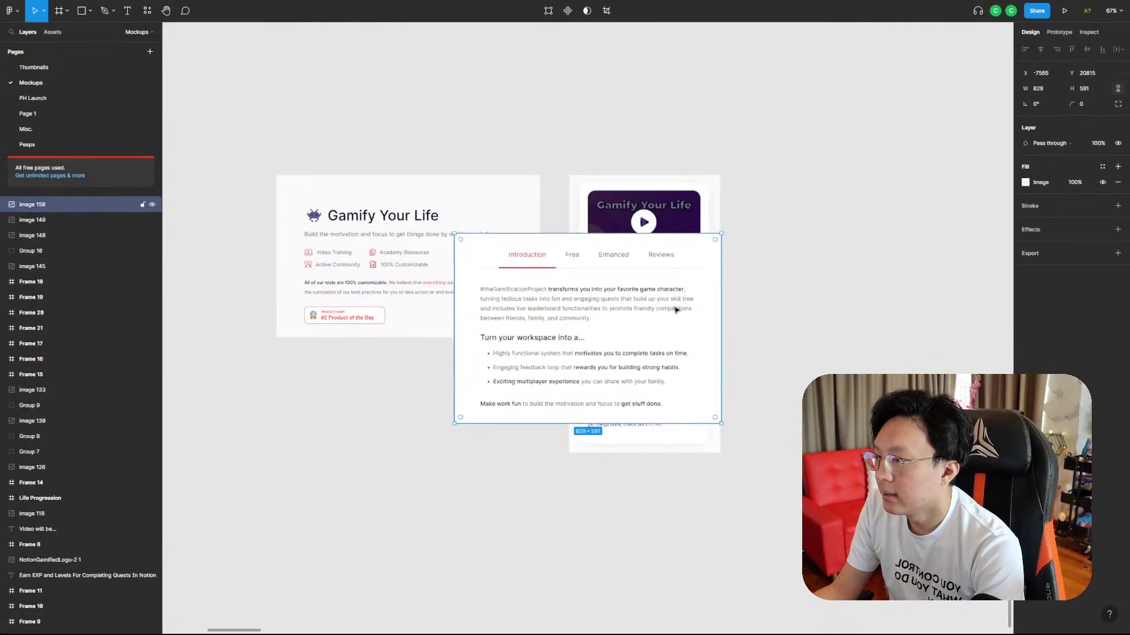
left_click_drag(670, 308, 496, 430)
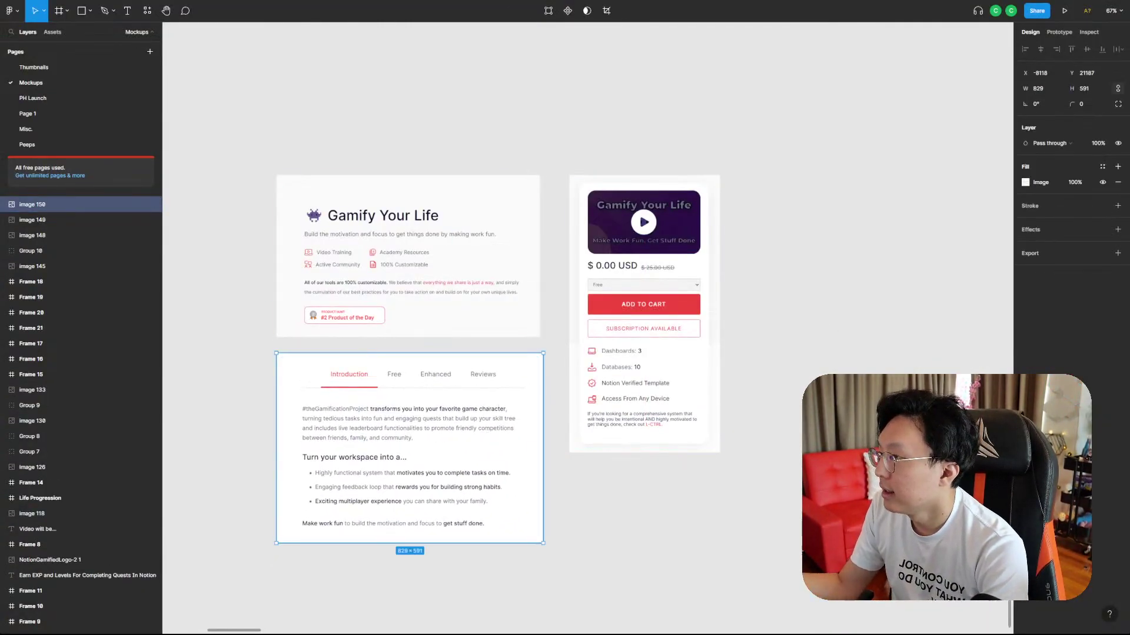
- Capture the Co-x2, Co-x3 and Our 100 pricing table from the live product page and place it below the Introduction image in Figma
key("alt+Tab")
scroll(563, 245, "down", 8)
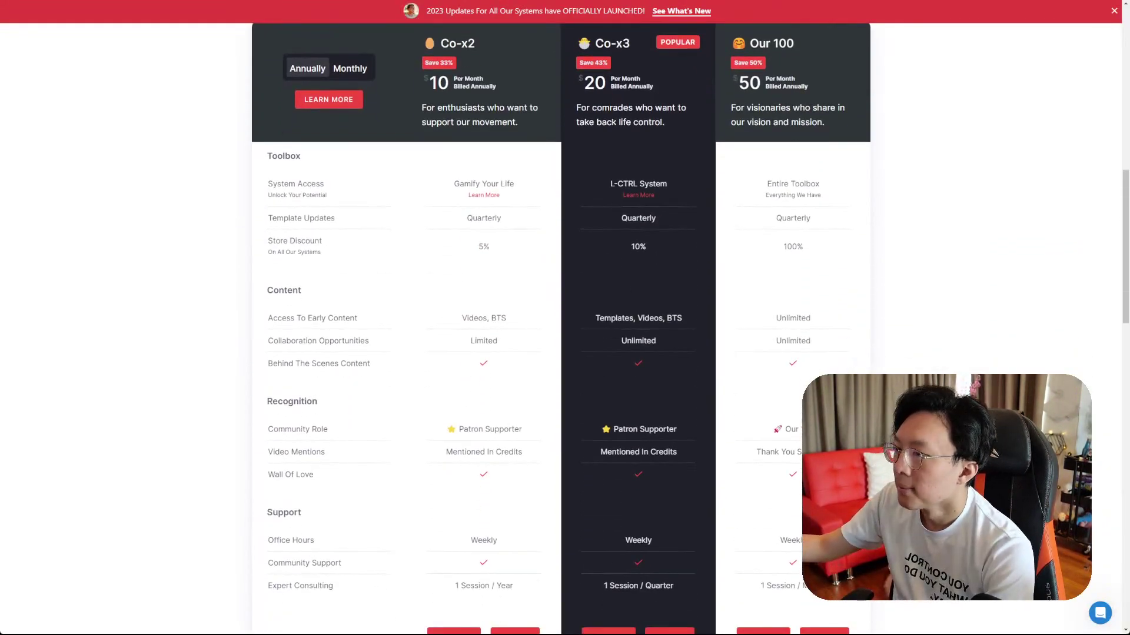
scroll(935, 316, "up", 1)
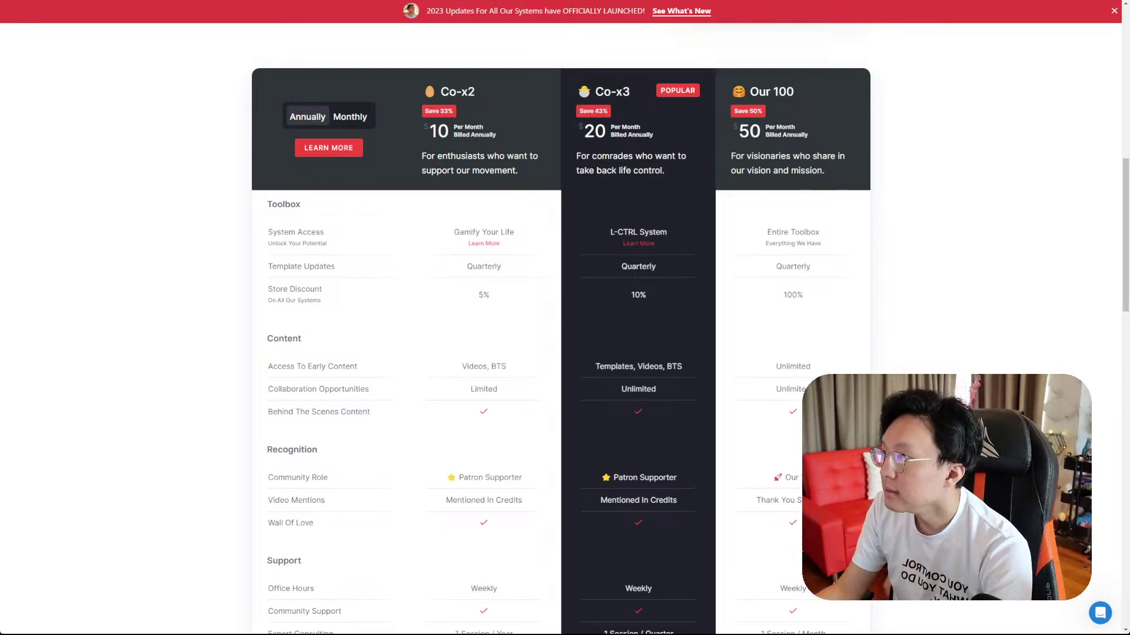
left_click(315, 2)
key("alt+Tab")
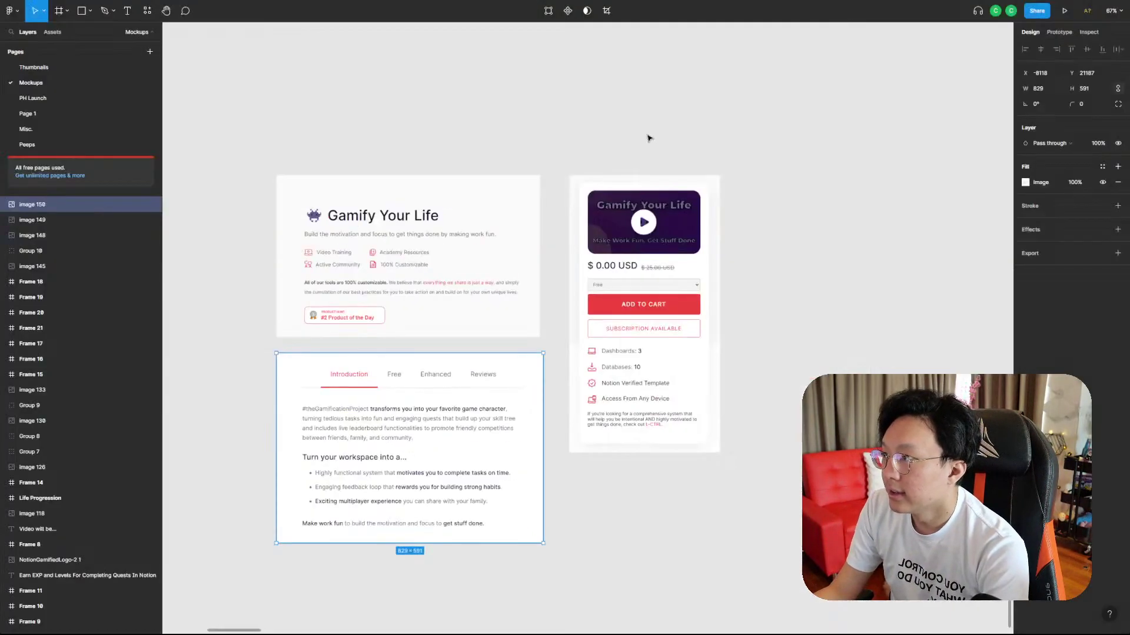
left_click(811, 247)
key("ctrl+v")
scroll(647, 235, "down", 3)
left_click_drag(626, 113, 528, 555)
left_click(787, 444)
scroll(765, 376, "up", 2)
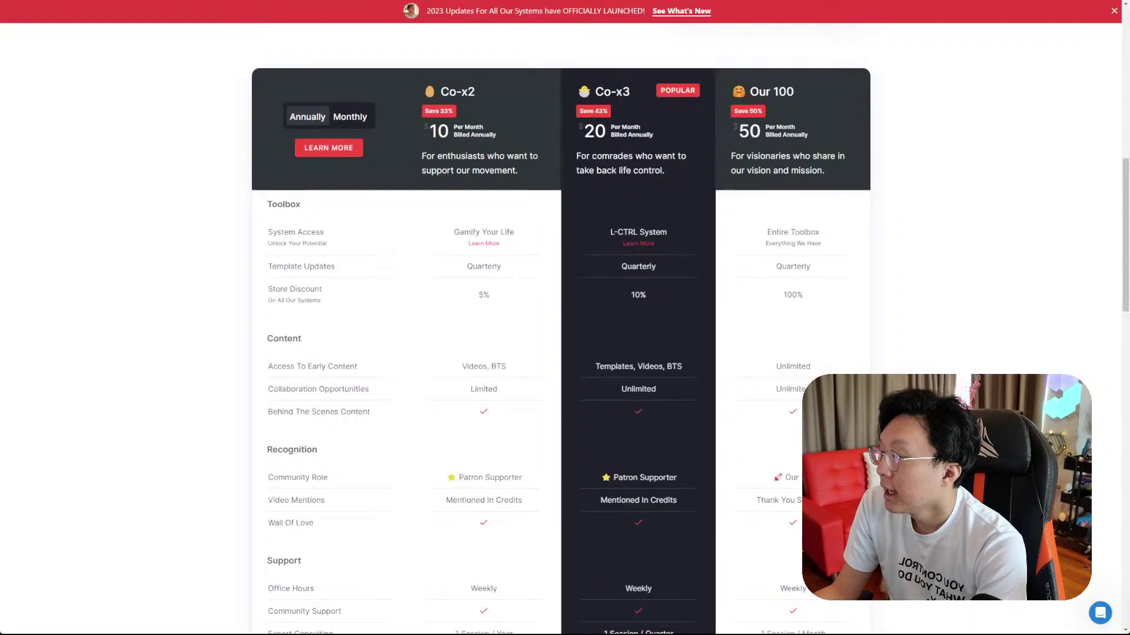
- Open the live site's toolbox page and view the Individual Components under "How do you want to level up today?"
scroll(291, 59, "up", 10)
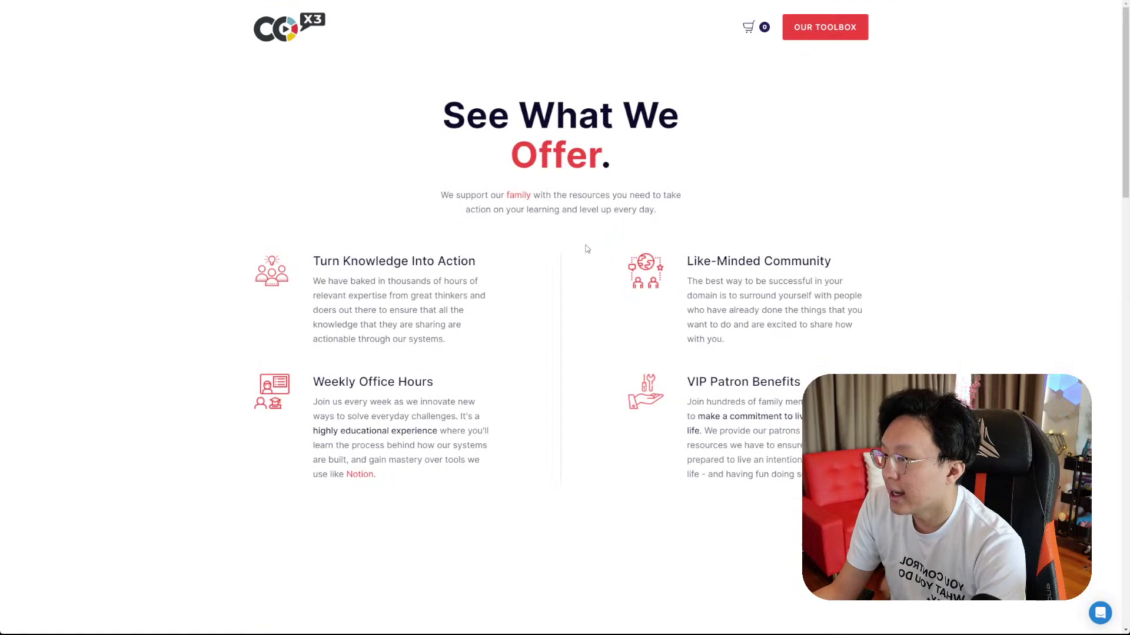
scroll(586, 244, "down", 5)
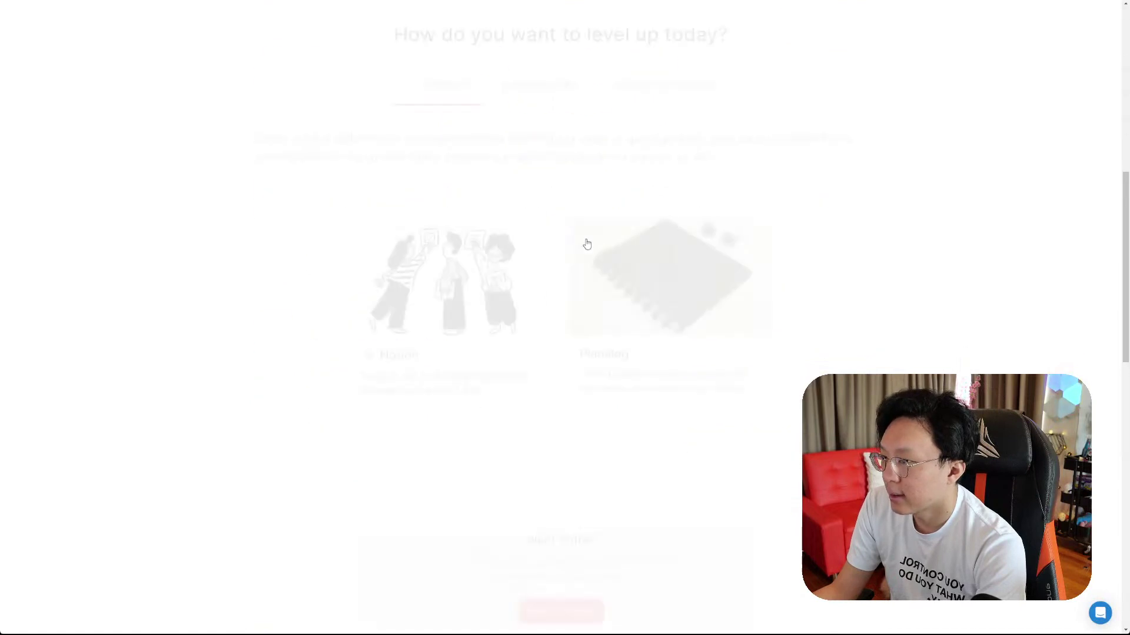
scroll(653, 220, "up", 3)
left_click(615, 279)
scroll(357, 341, "down", 2)
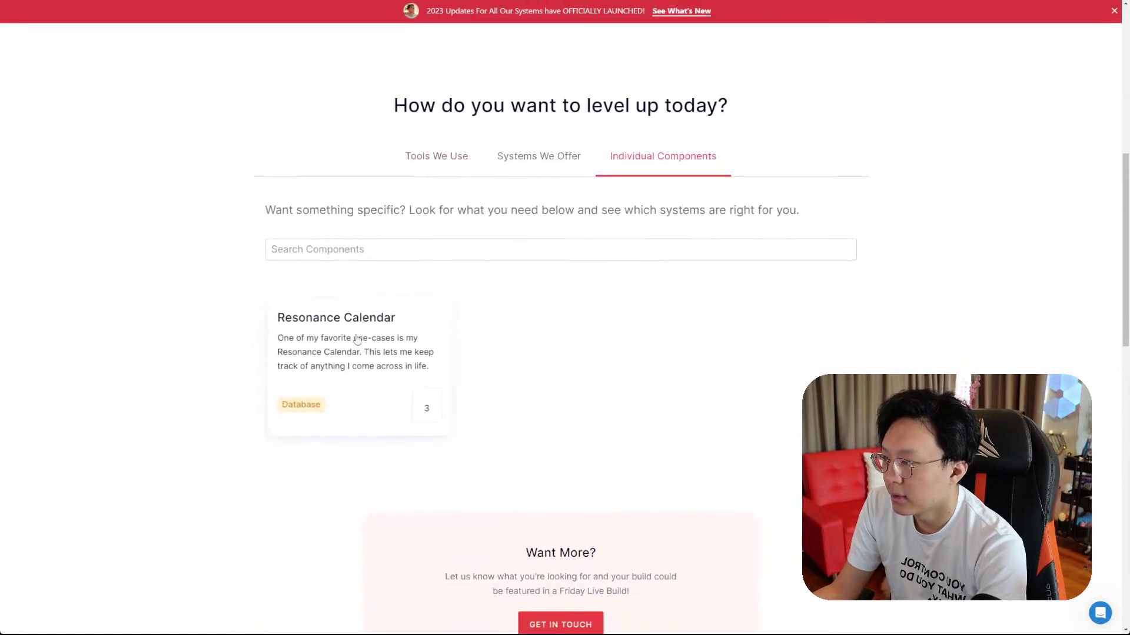
- Search the Individual Components for "success" and clear the search to list the components again
left_click(372, 252)
type("succes")
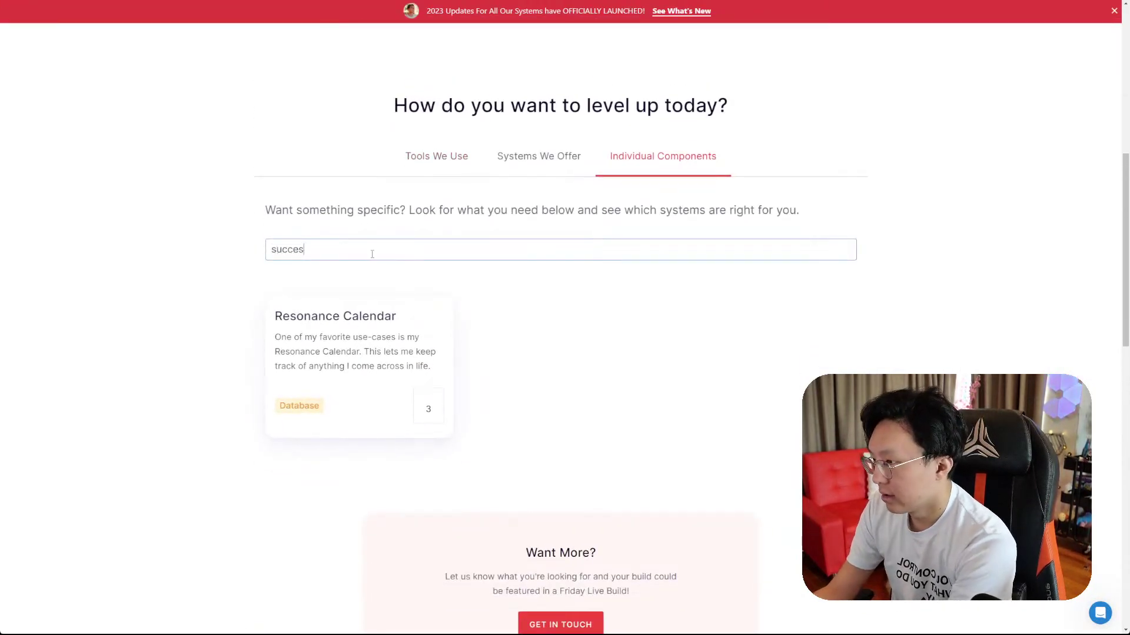
type("s")
key("ctrl+a")
key("BackSpace")
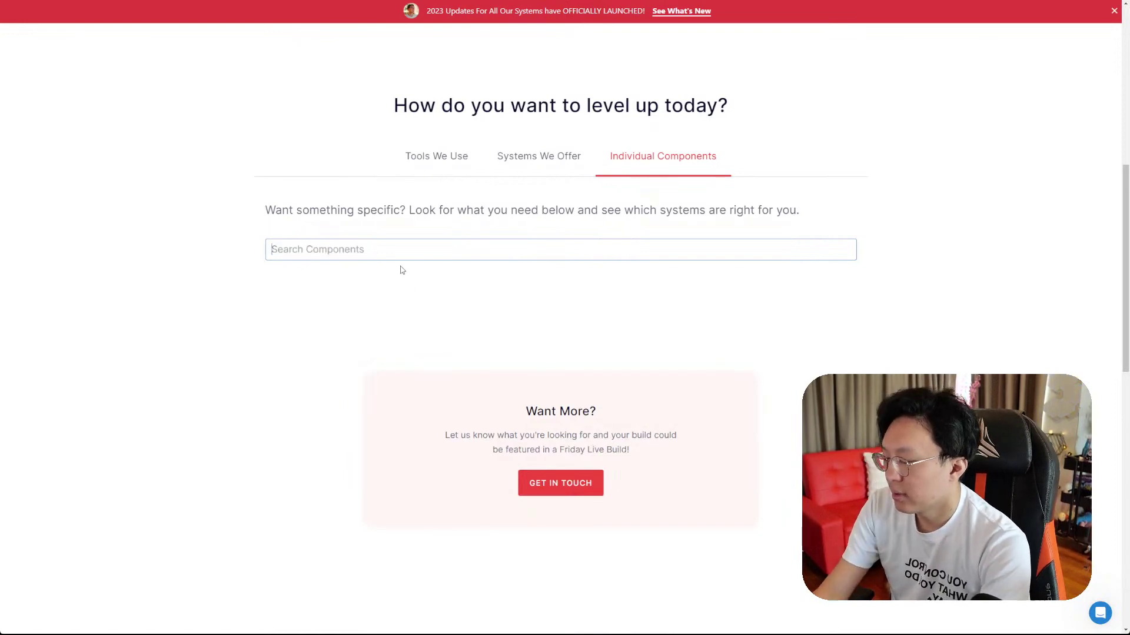
- Capture the live site's Resonance Calendar component details and place the image beside the product page captures in Figma, leaving a gap
left_click(344, 323)
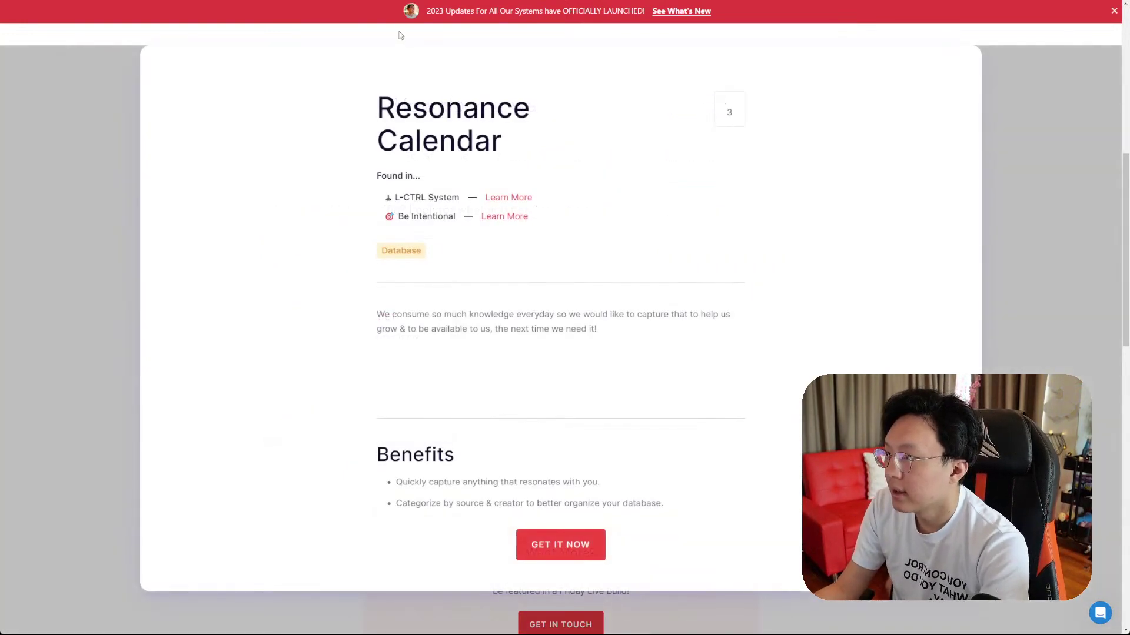
scroll(492, 311, "down", 4)
scroll(563, 318, "up", 3)
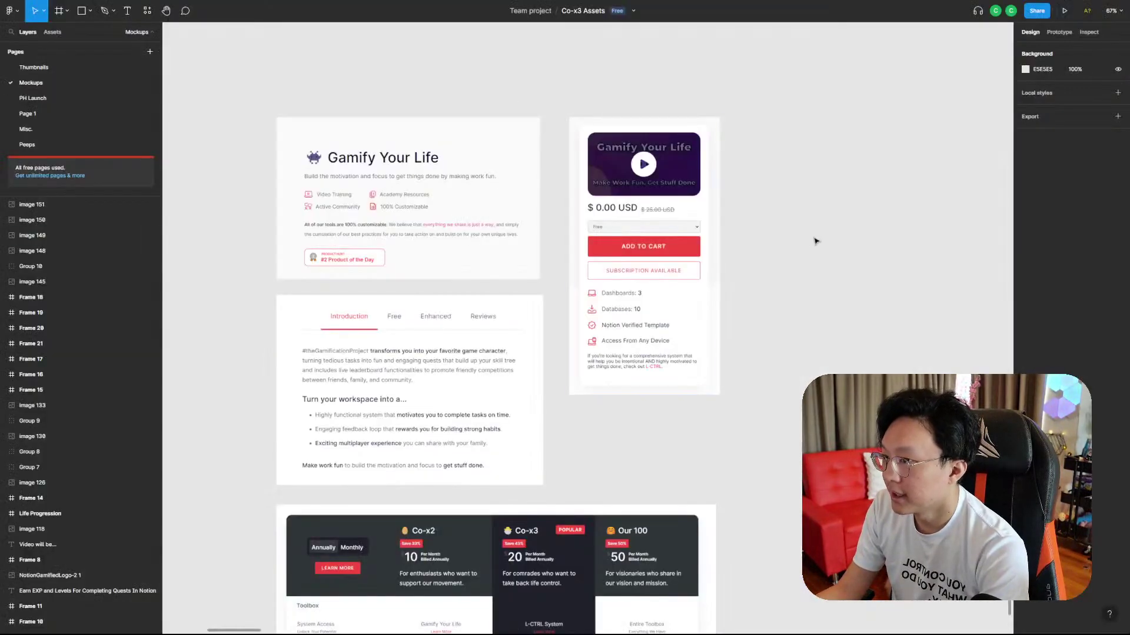
key("ctrl+v")
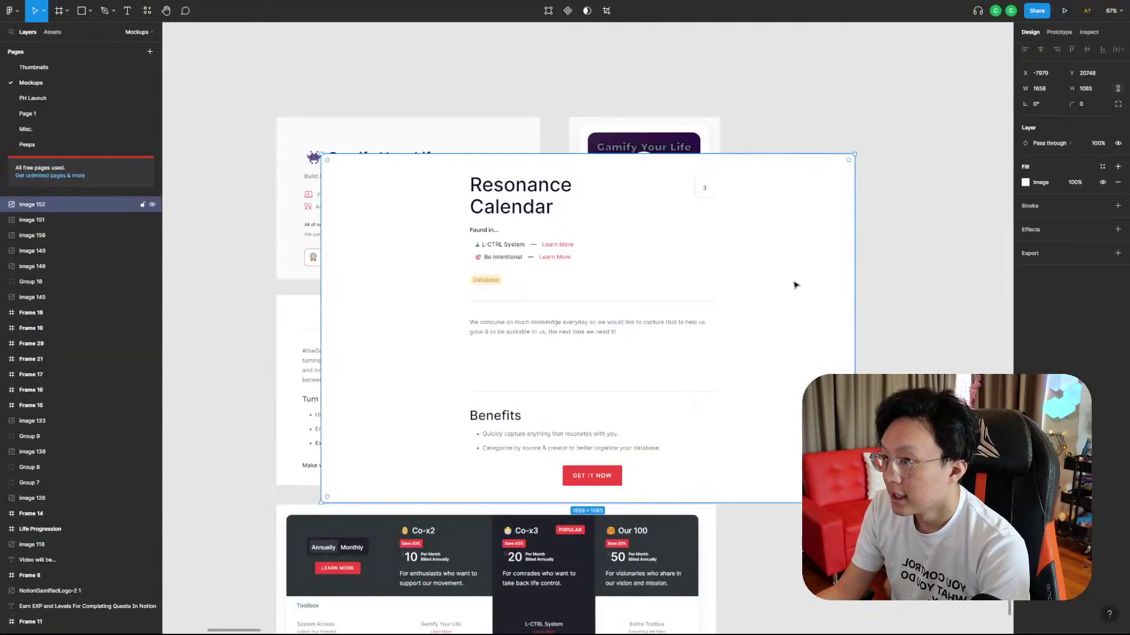
left_click_drag(724, 284, 1053, 299)
left_click_drag(798, 303, 876, 284)
left_click(783, 272)
scroll(262, 206, "up", 3)
scroll(233, 168, "down", 4)
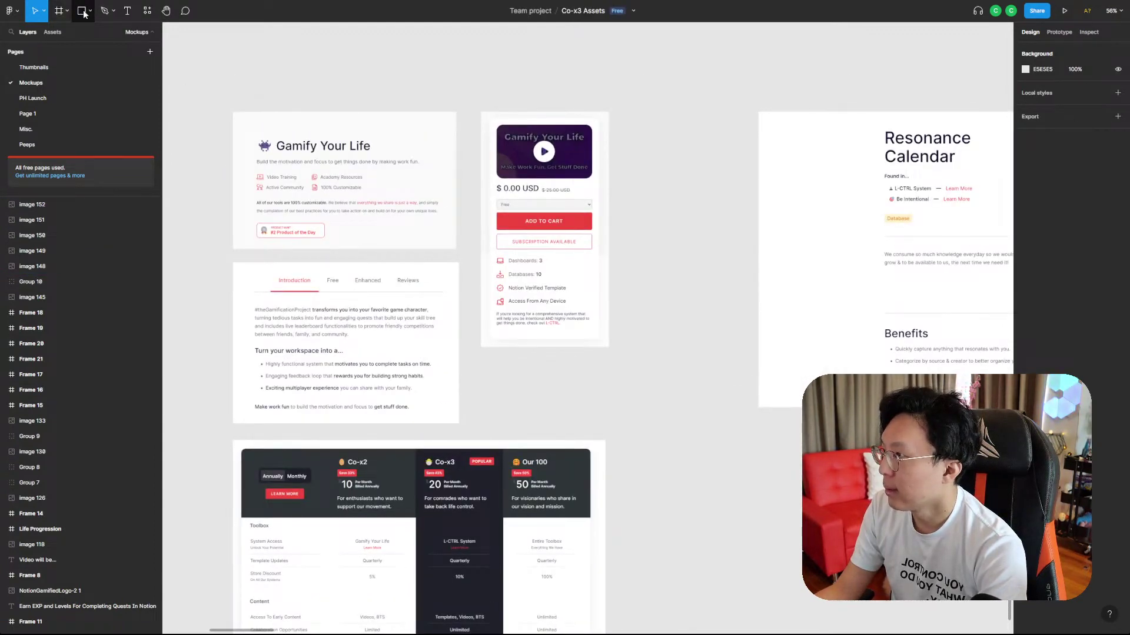
- Add the heading "Product Detail Page" above the Gamify Your Life captures and scale it up to about 480 wide
left_click(127, 11)
left_click(237, 88)
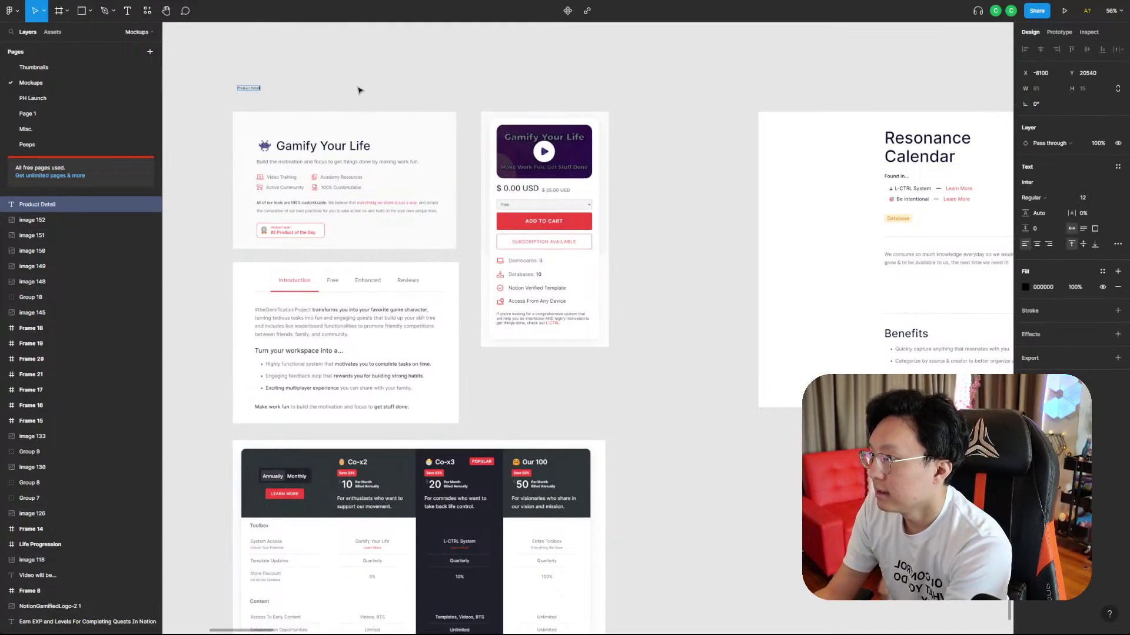
key("Escape")
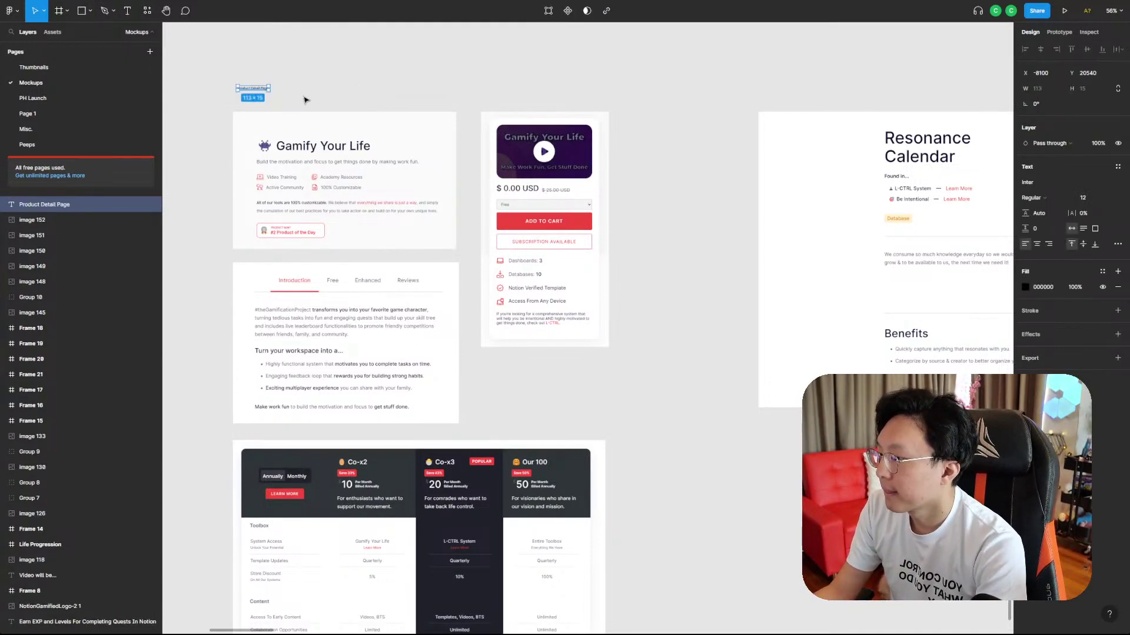
key("k")
left_click_drag(269, 92, 373, 104)
left_click(312, 79)
- Duplicate the heading above the Resonance Calendar capture and change its text to "Component Detail Page"
left_click_drag(306, 98, 817, 96)
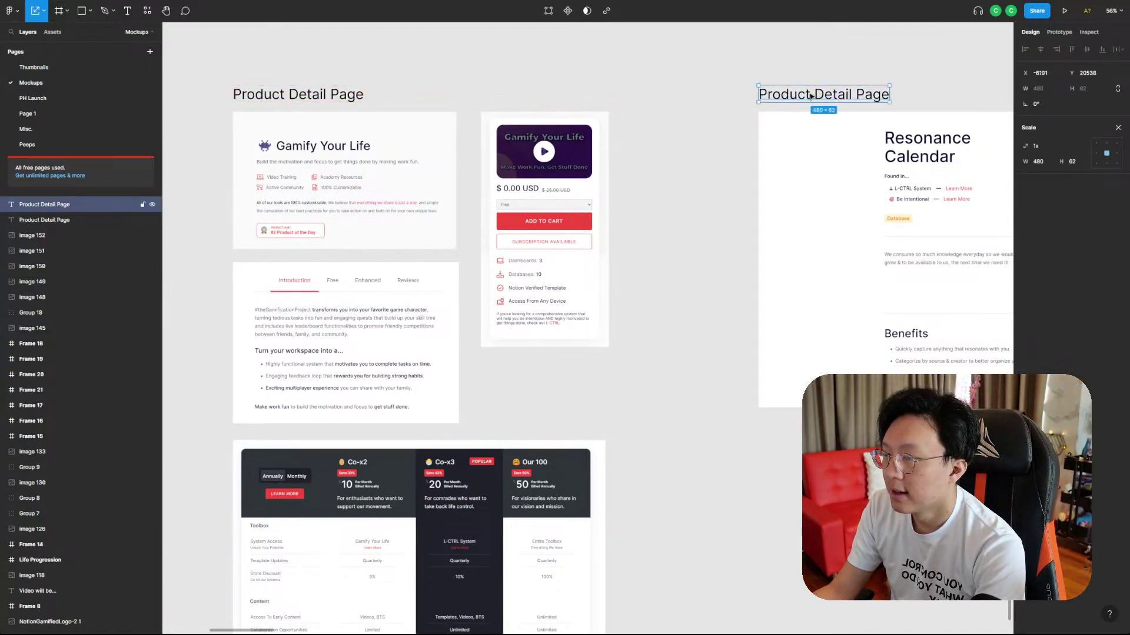
double_click(816, 95)
type("Component Detail Page")
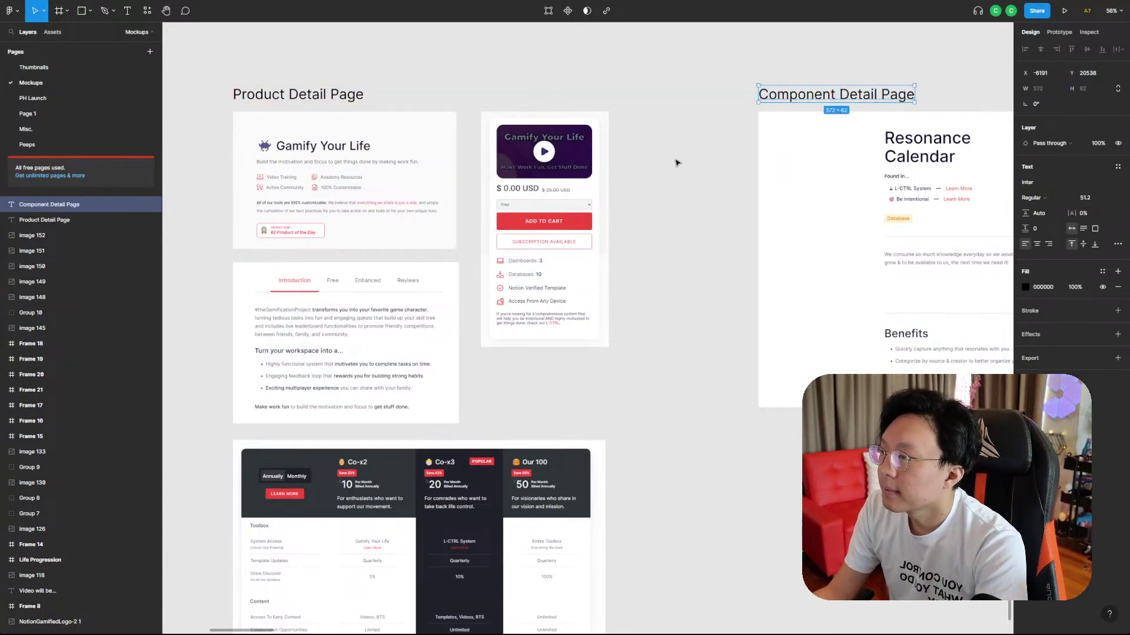
key("Escape")
left_click(653, 301)
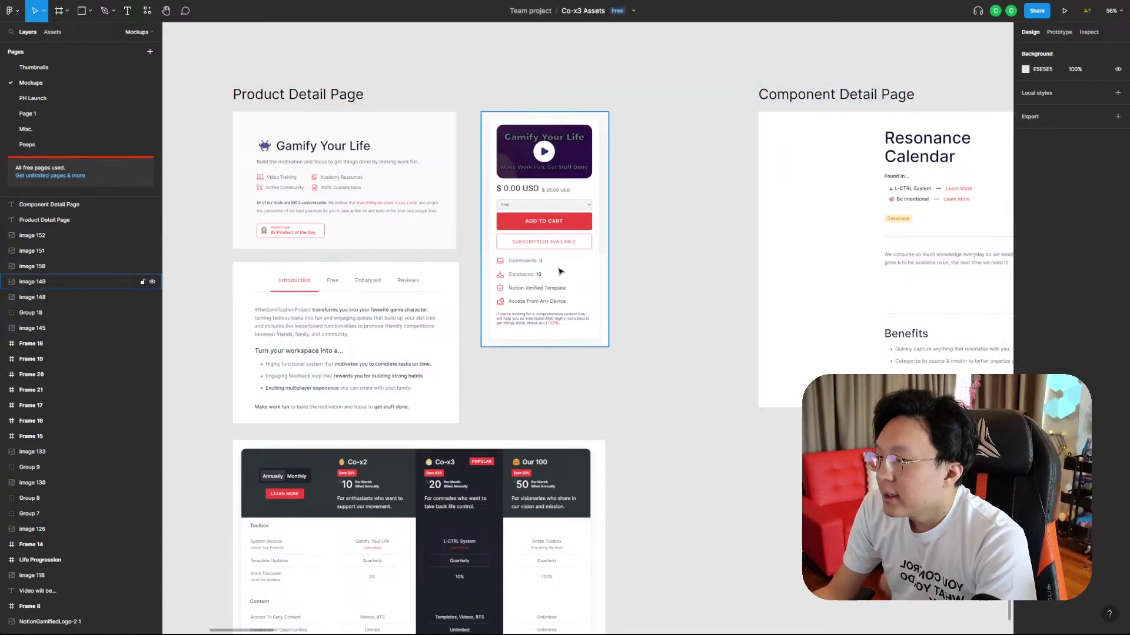
- Review the Product Detail Page and Component Detail Page captures, and check them against the Product Detail Page notes in Notion
scroll(663, 304, "down", 2)
scroll(674, 309, "up", 4)
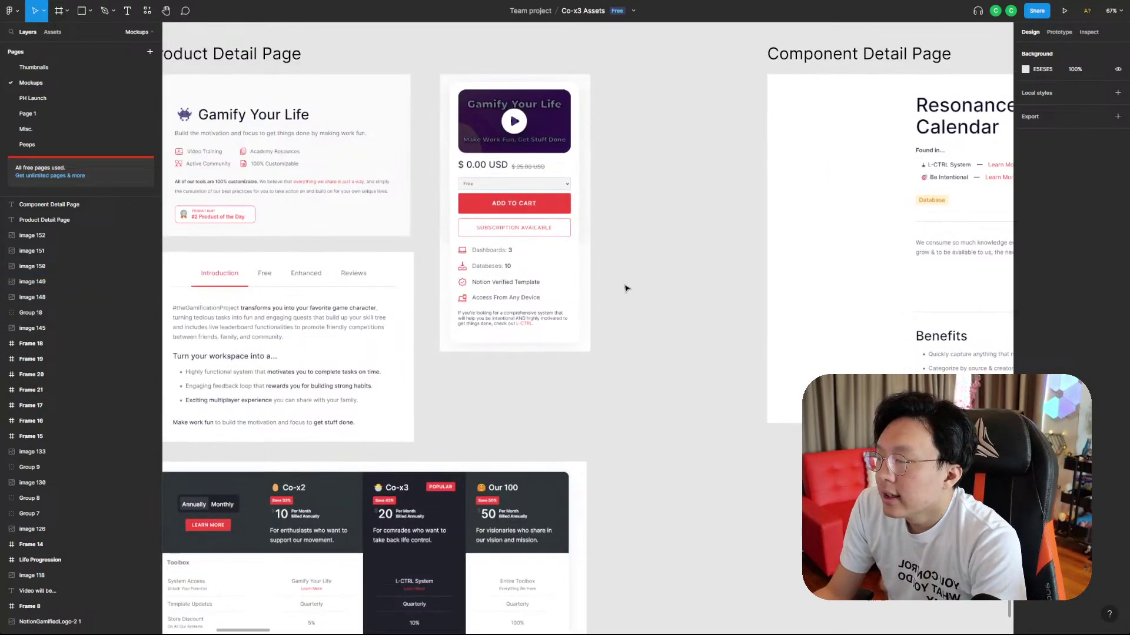
left_click_drag(634, 246, 830, 271)
left_click_drag(794, 215, 776, 241)
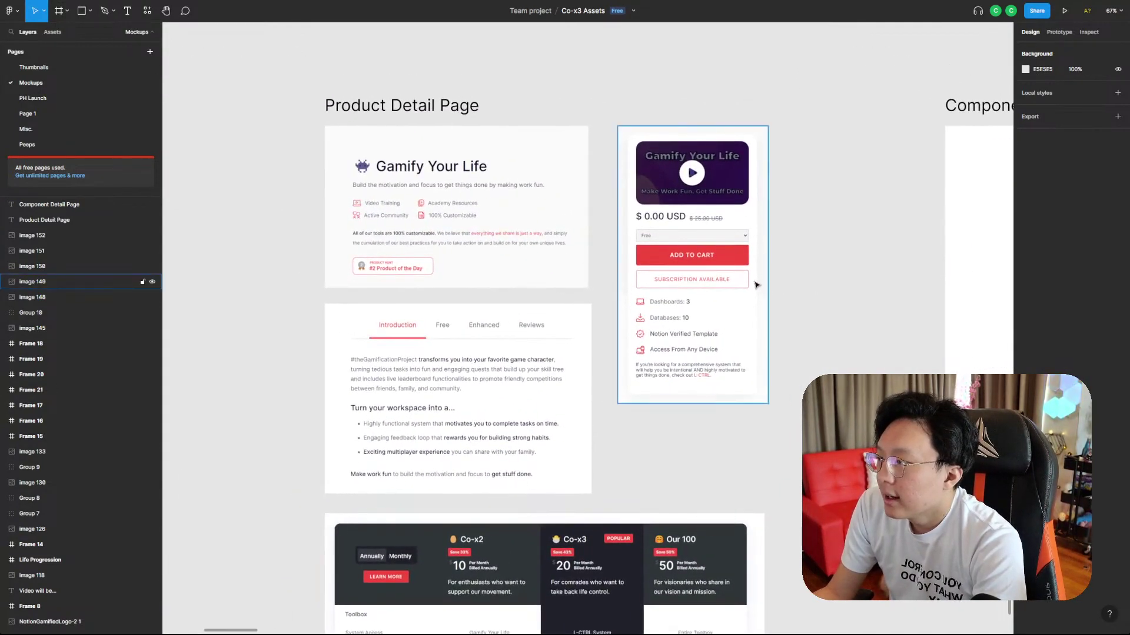
left_click_drag(881, 323, 550, 280)
left_click_drag(961, 357, 765, 358)
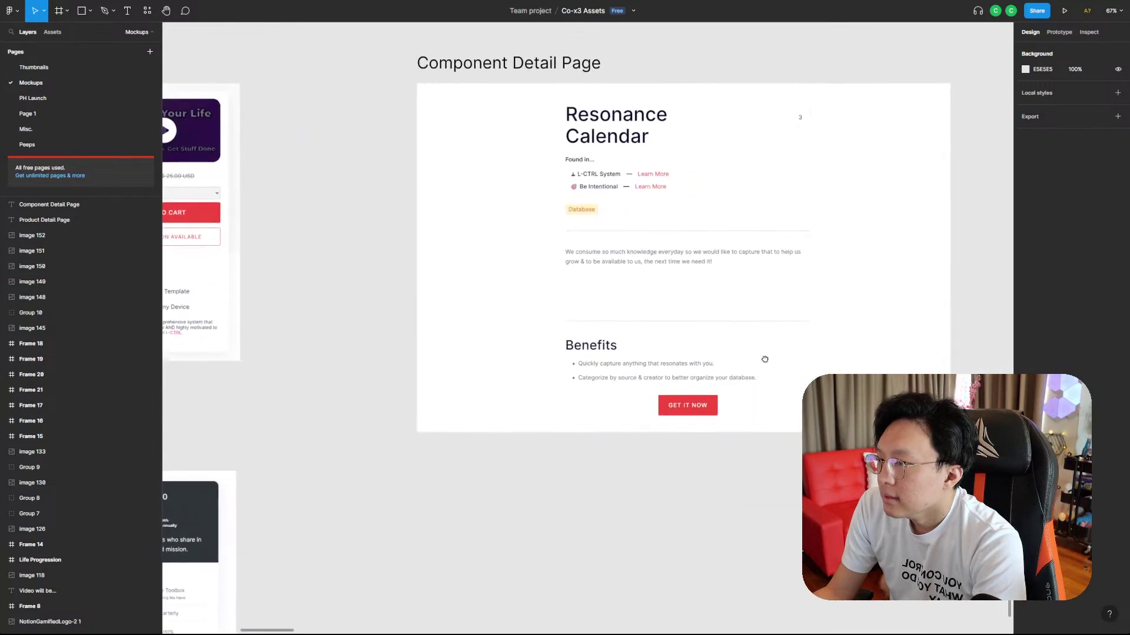
left_click_drag(438, 327, 658, 324)
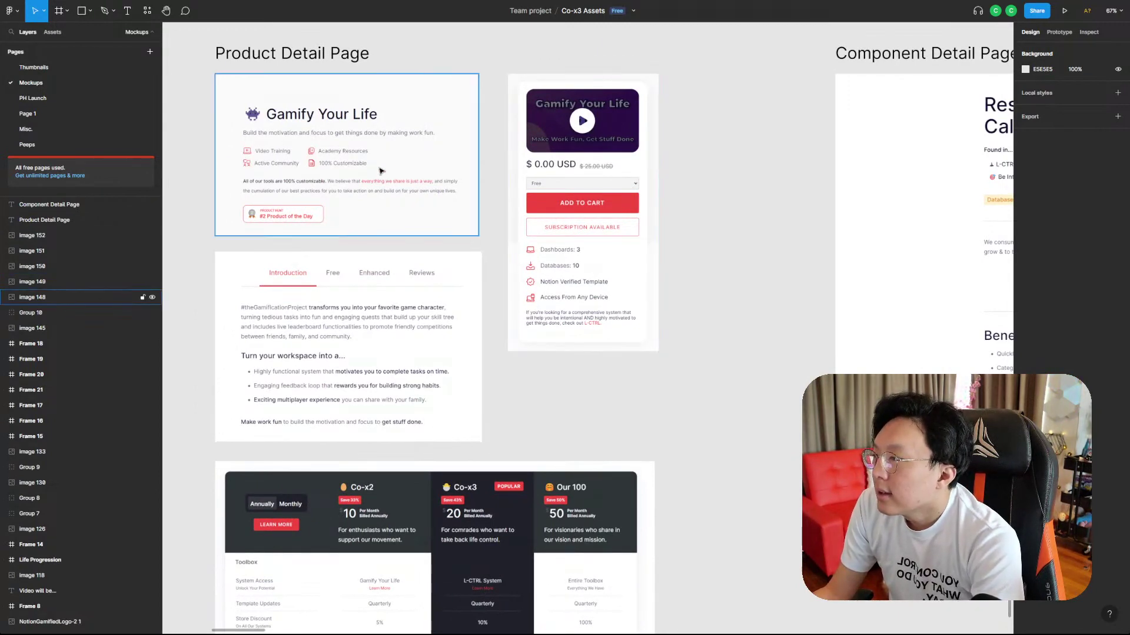
key("ctrl+Tab")
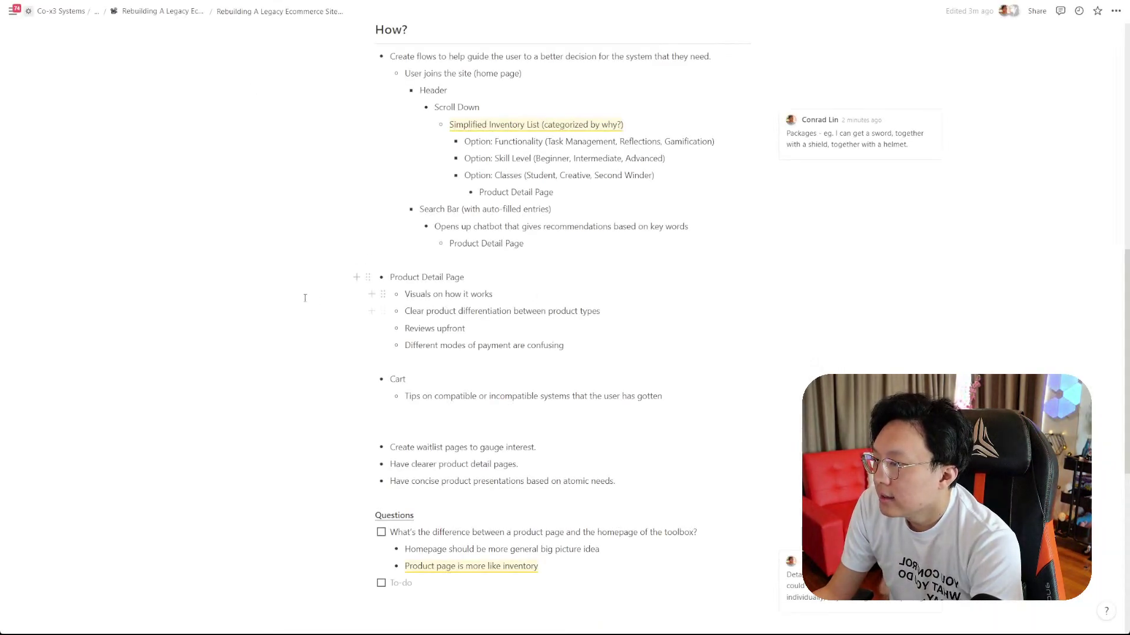
left_click_drag(306, 293, 501, 347)
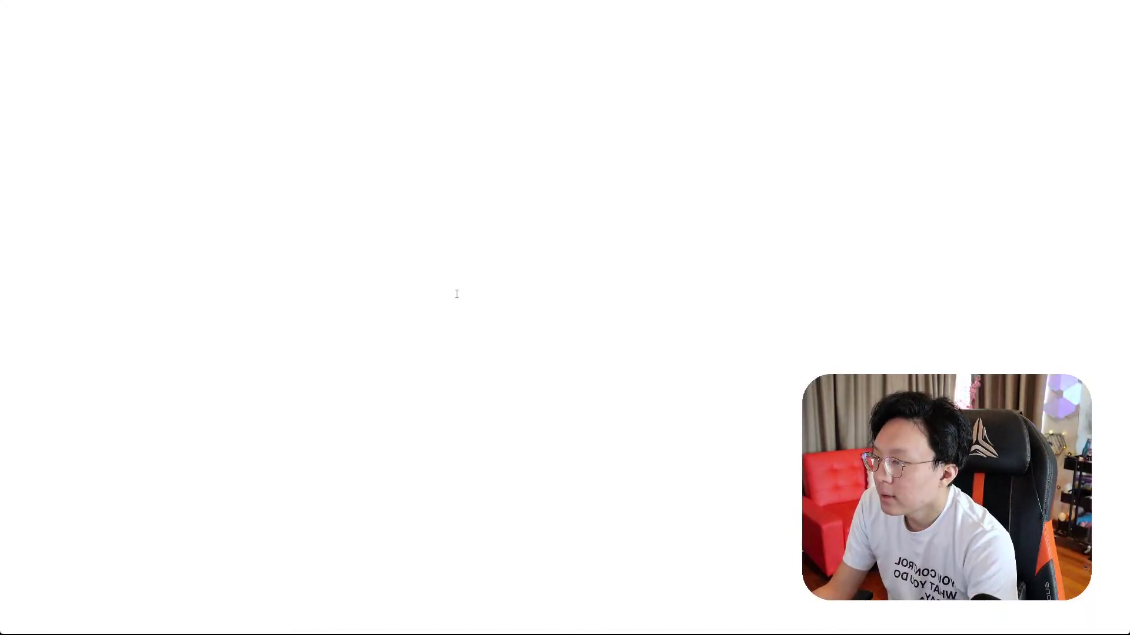
- Open the D: My Fantasy World dashboard from the Dashboards page of the Gamify Your Life FREE template
scroll(617, 377, "down", 2)
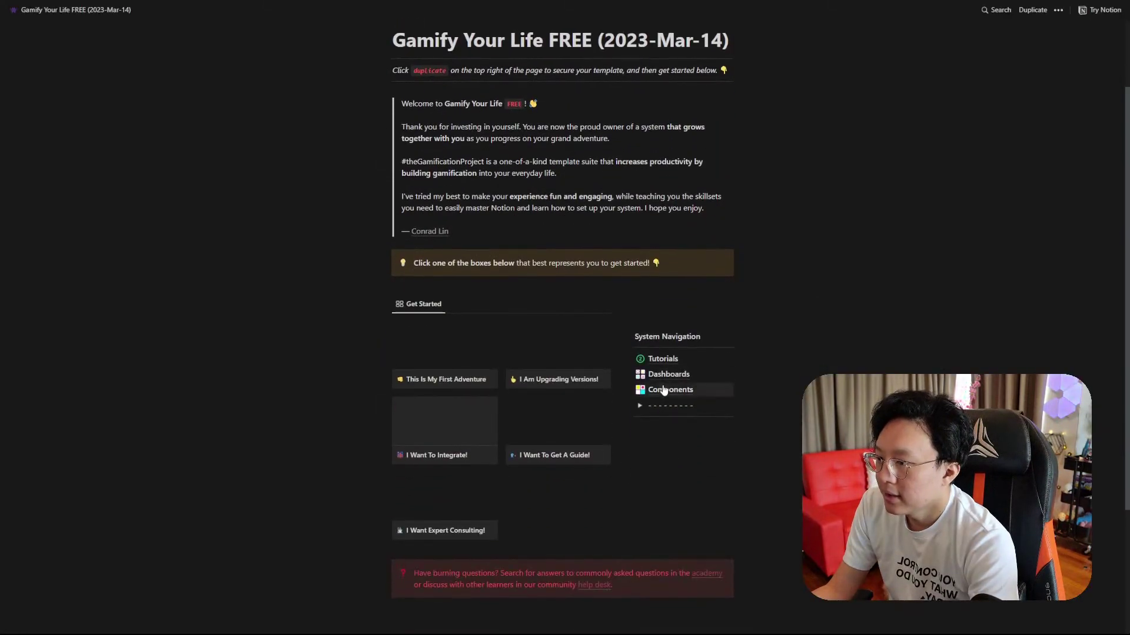
left_click(653, 374)
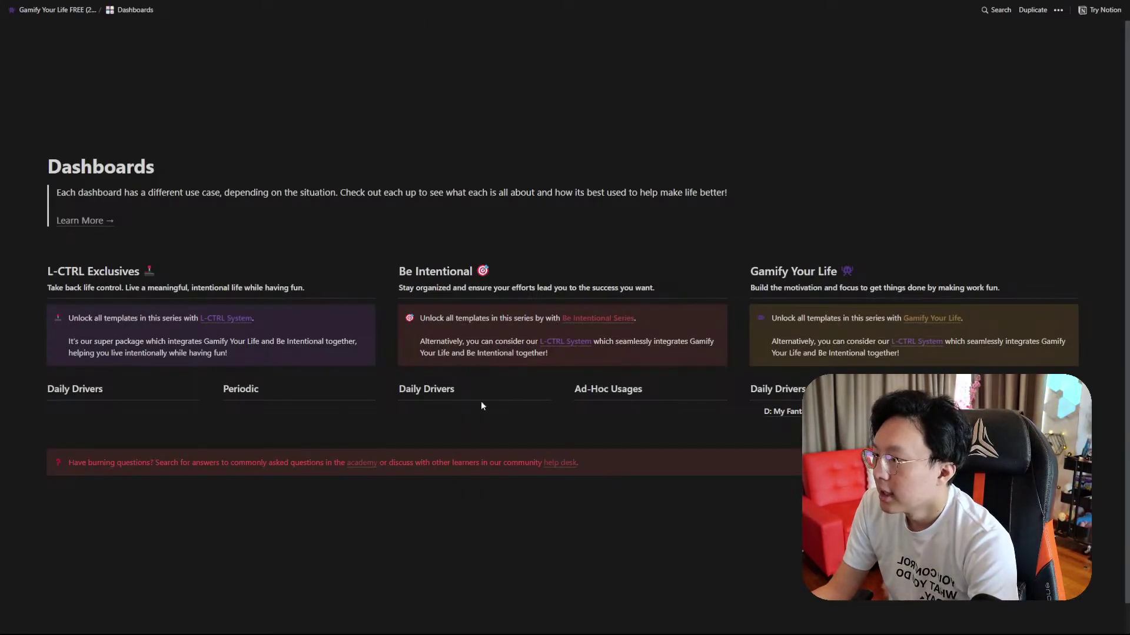
left_click(795, 412)
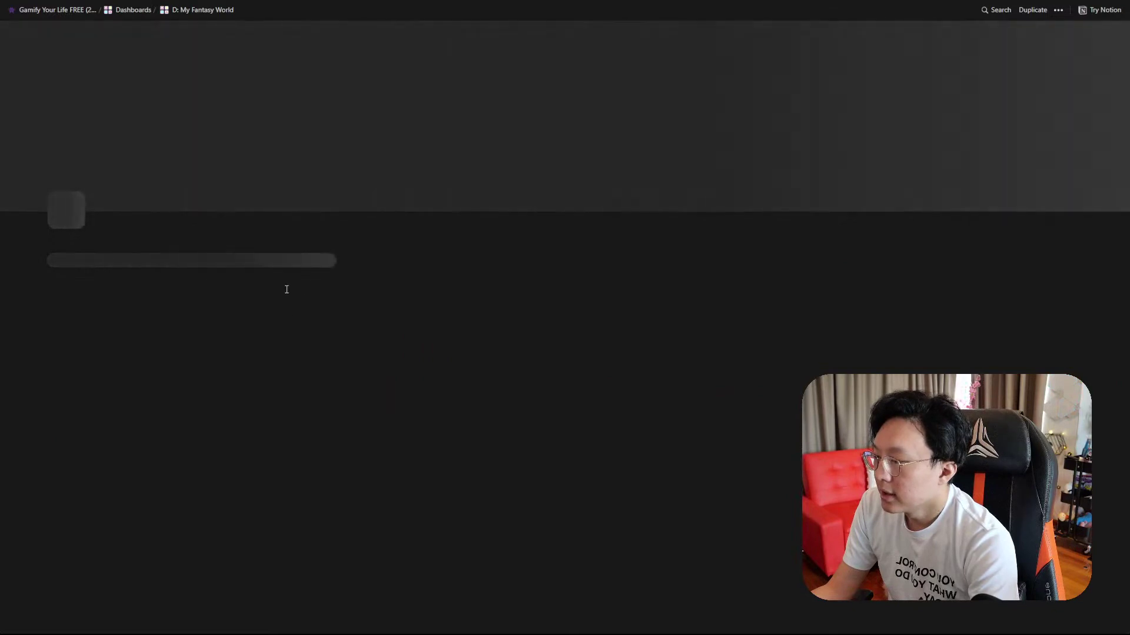
- Examine the My Fantasy World dashboard's sections, from Leaderboard and Daily Quests through Success Plan, Item Shop and Knowledge Hub
scroll(308, 270, "down", 4)
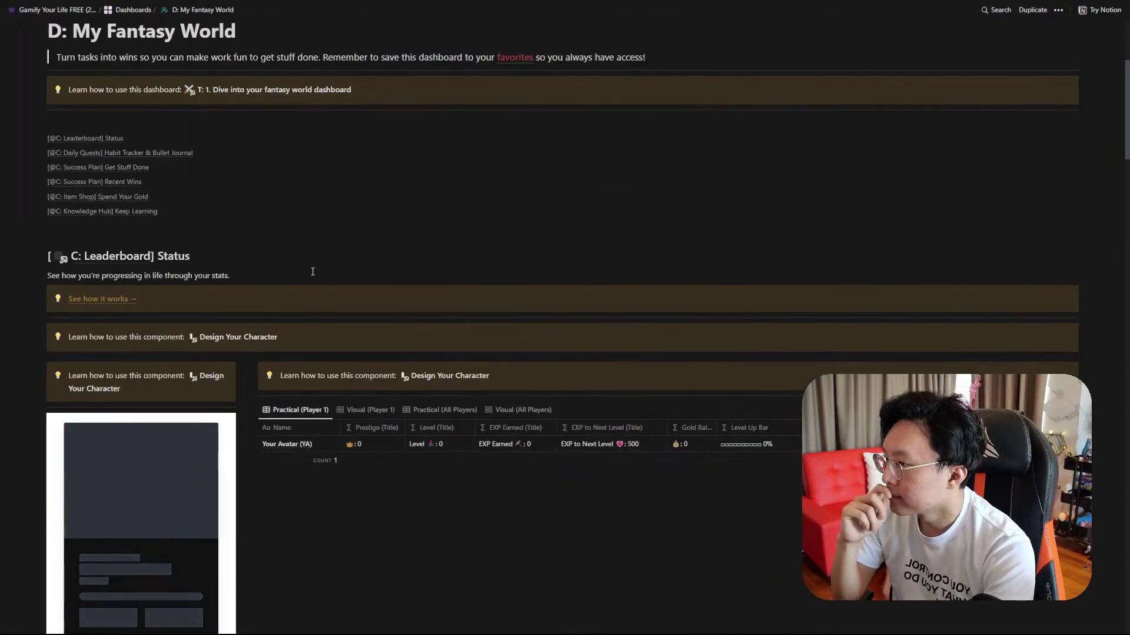
scroll(441, 265, "down", 12)
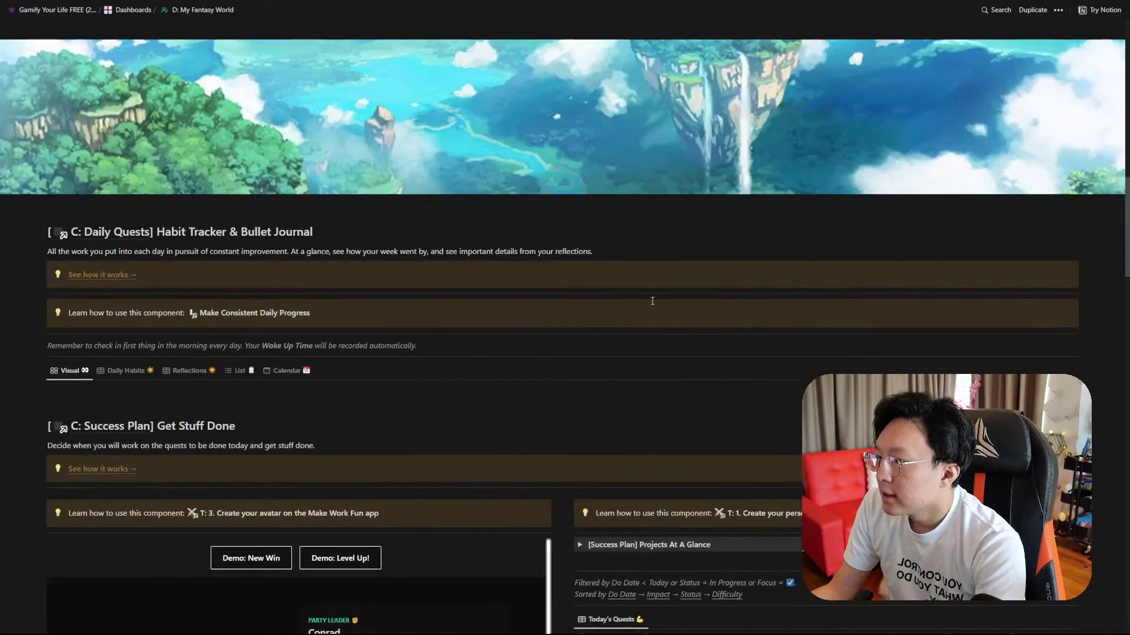
scroll(652, 301, "up", 6)
scroll(653, 301, "down", 14)
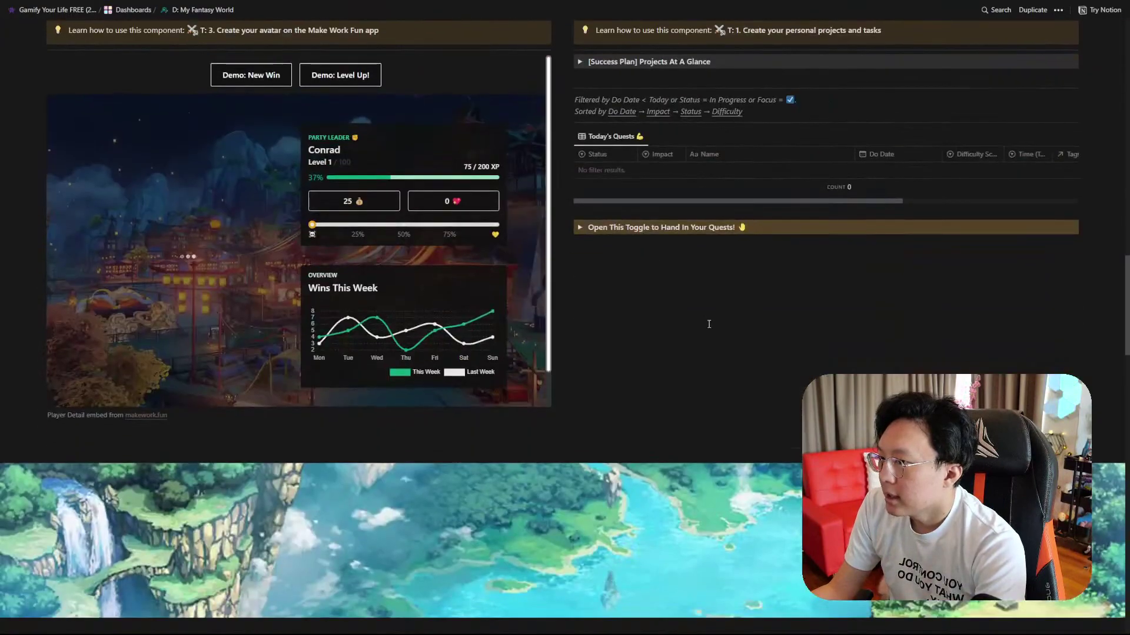
scroll(709, 324, "down", 14)
scroll(705, 325, "up", 18)
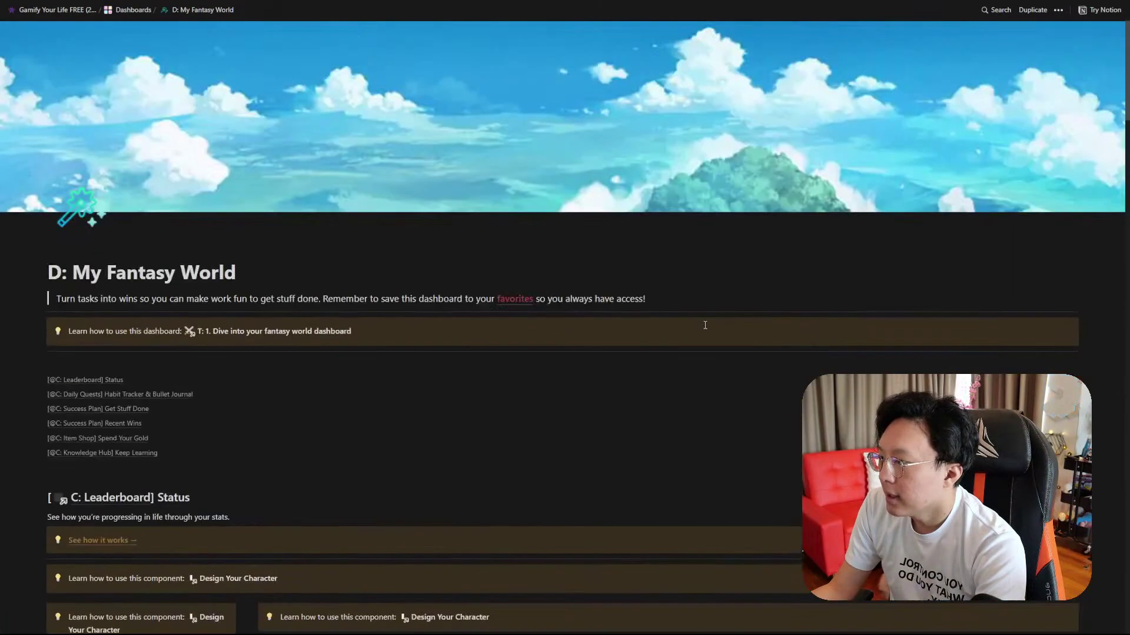
scroll(704, 324, "down", 8)
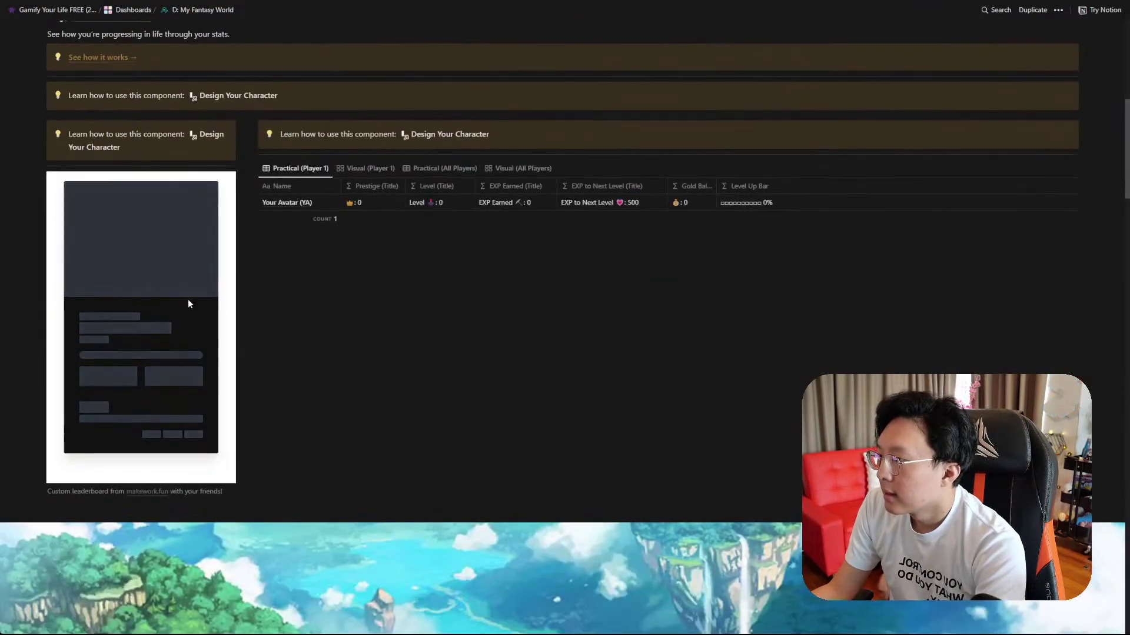
scroll(80, 104, "down", 6)
scroll(184, 168, "up", 4)
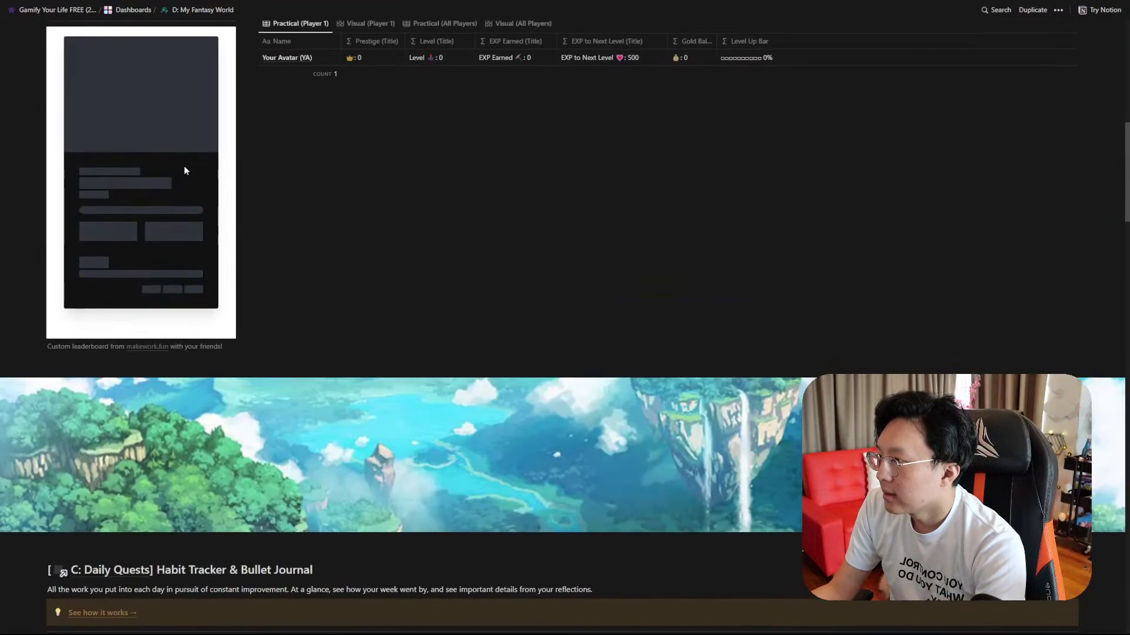
scroll(388, 253, "down", 15)
scroll(706, 290, "down", 10)
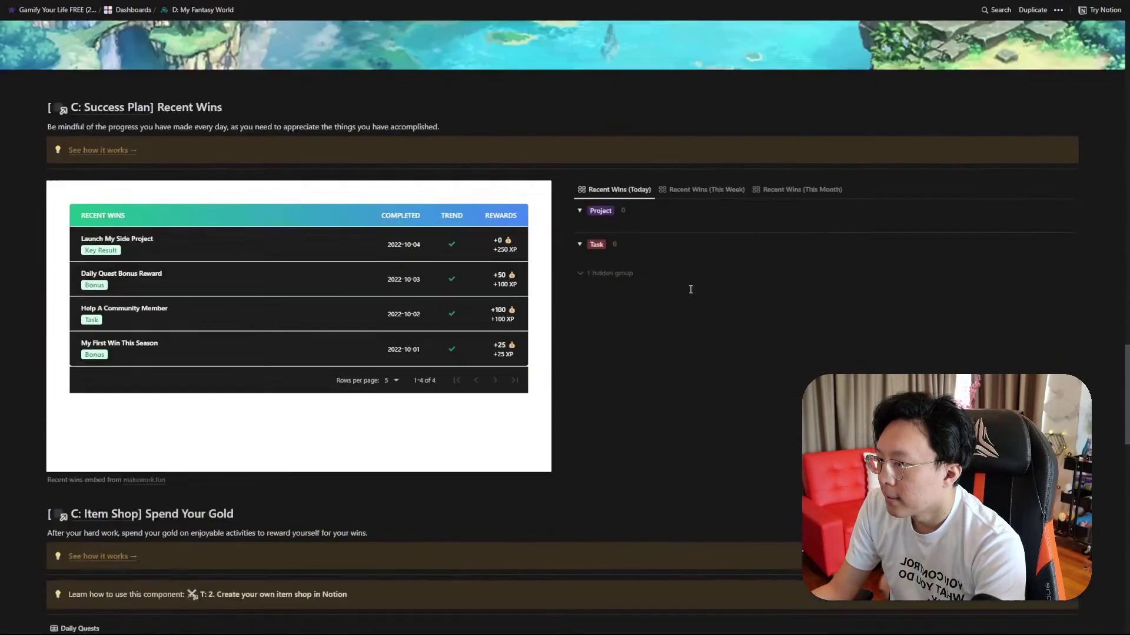
scroll(689, 242, "down", 7)
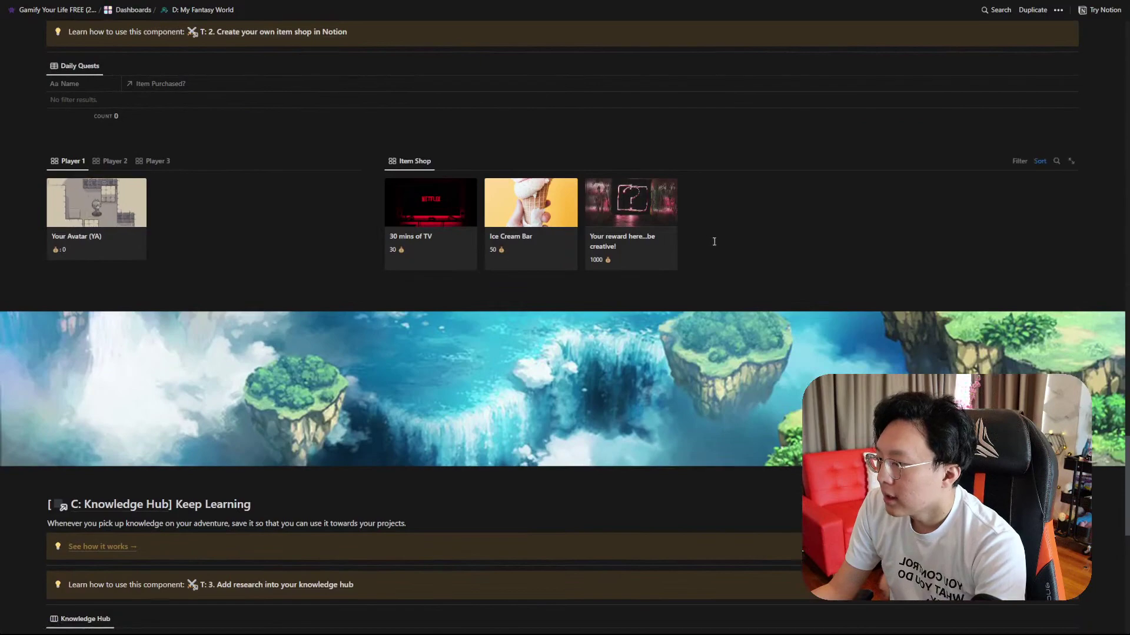
scroll(714, 243, "down", 10)
scroll(709, 235, "up", 20)
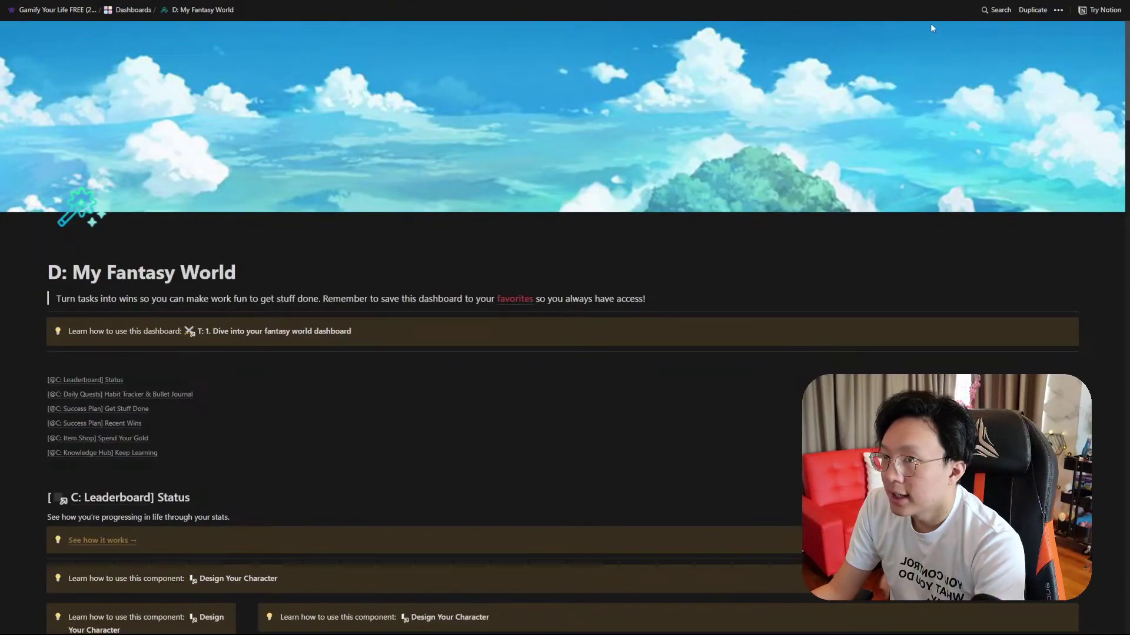
scroll(726, 130, "down", 2)
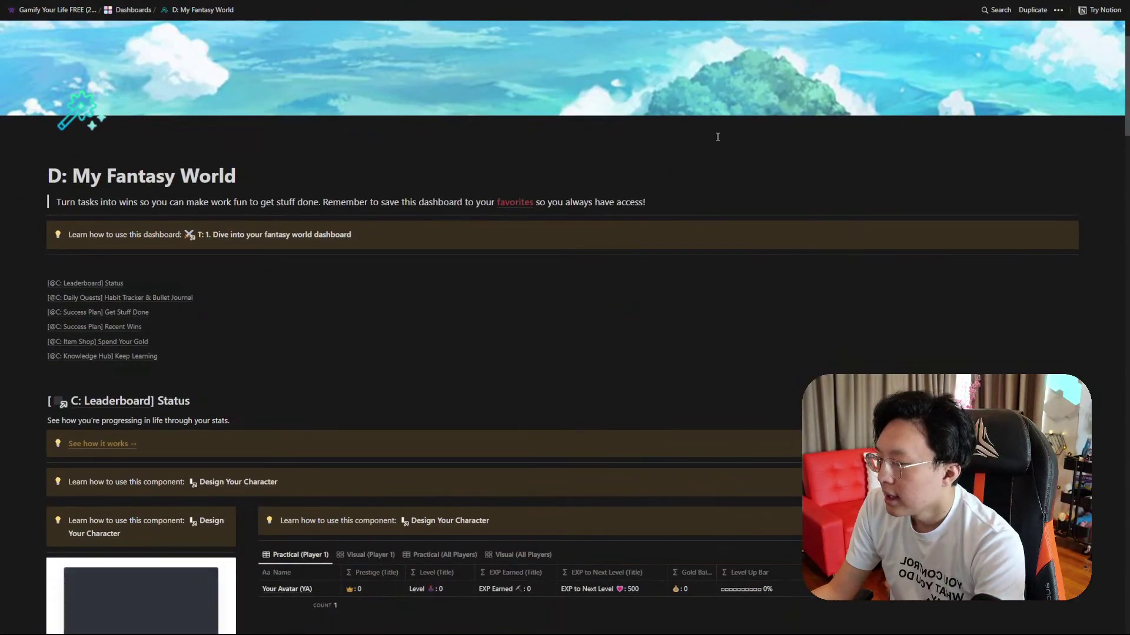
scroll(714, 122, "down", 4)
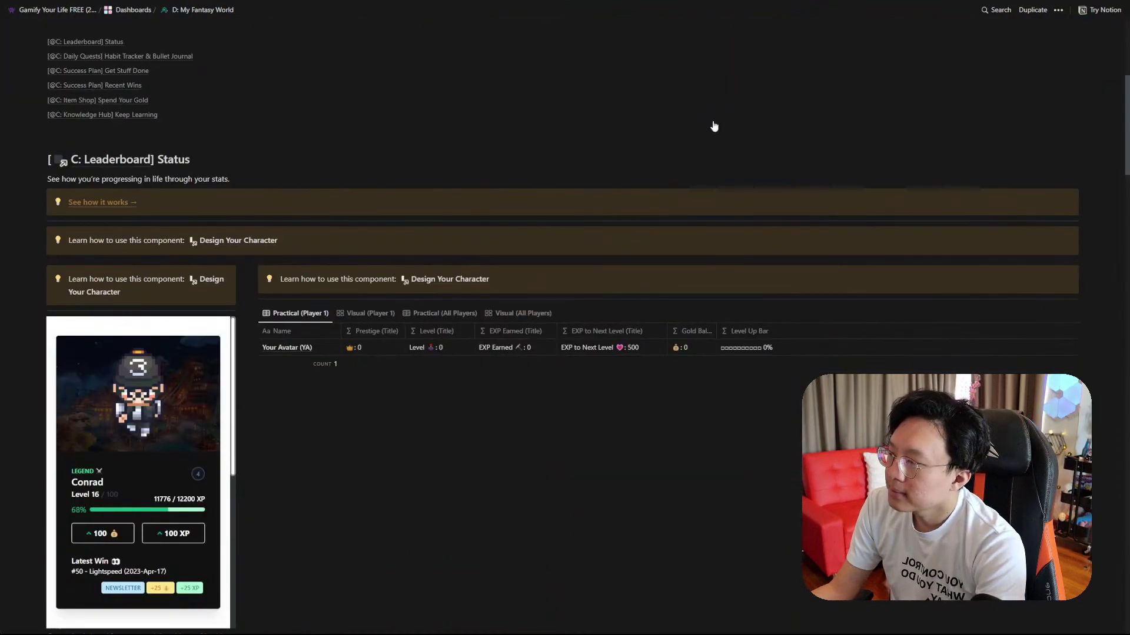
scroll(713, 127, "up", 2)
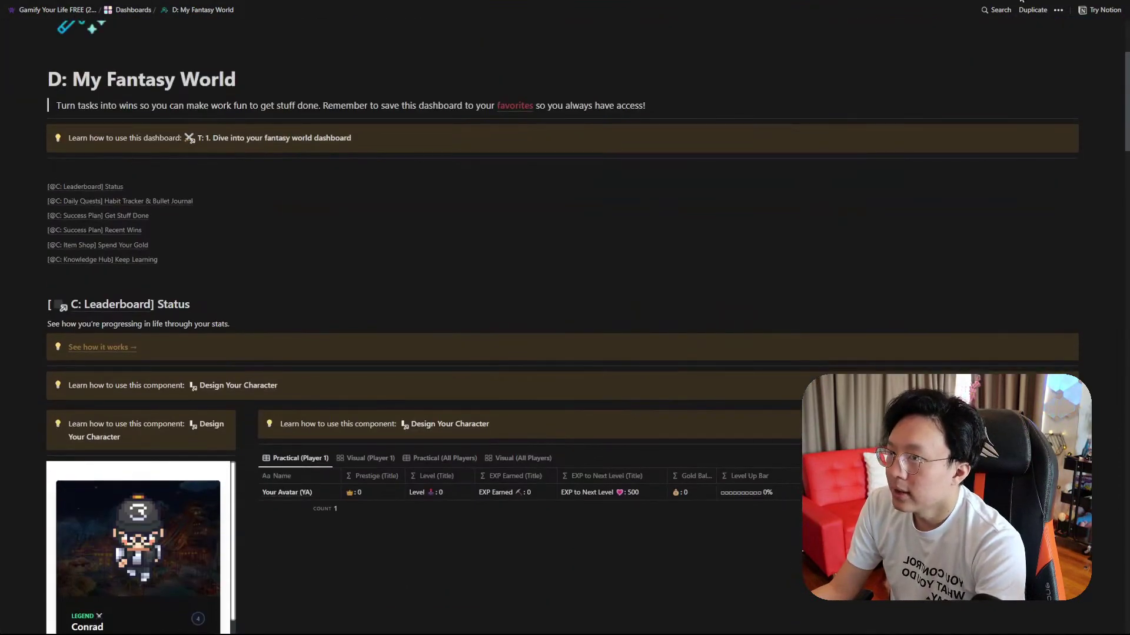
- Search the web for "full page screenshot" and open the GoFullPage extension's Chrome Web Store page
key("ctrl+t")
type("ful")
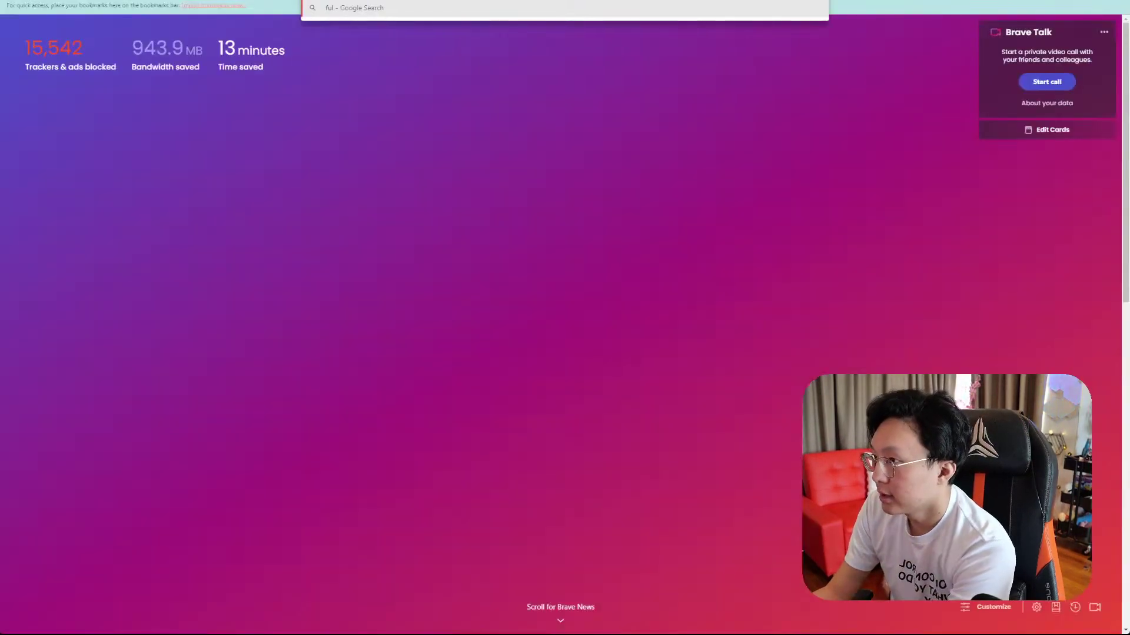
type("l page screenshot")
key("Return")
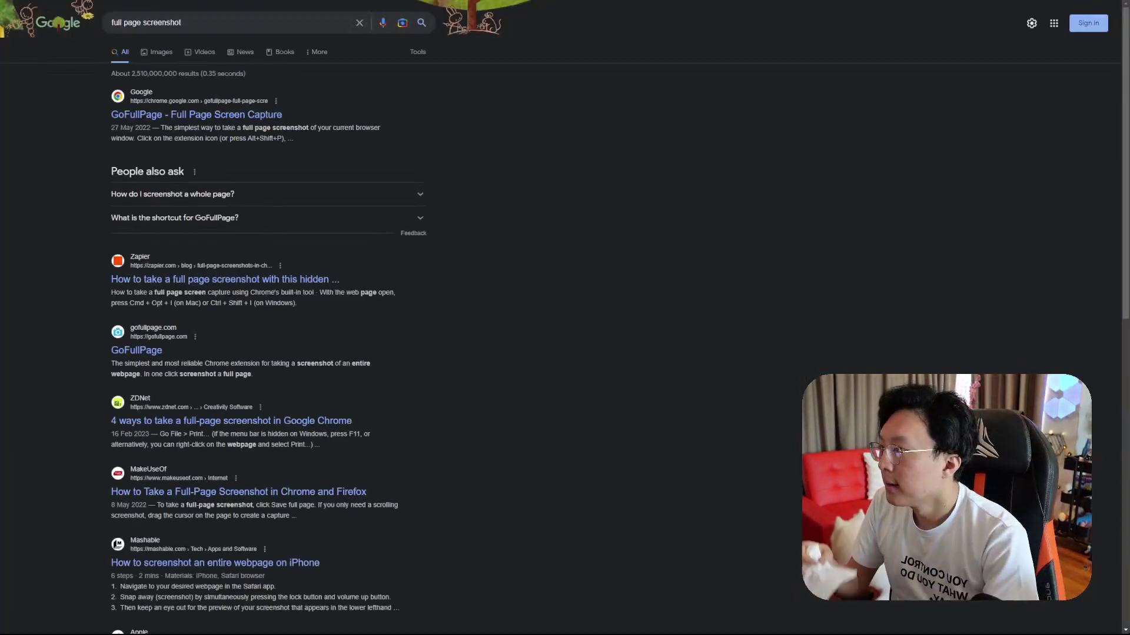
left_click(159, 114)
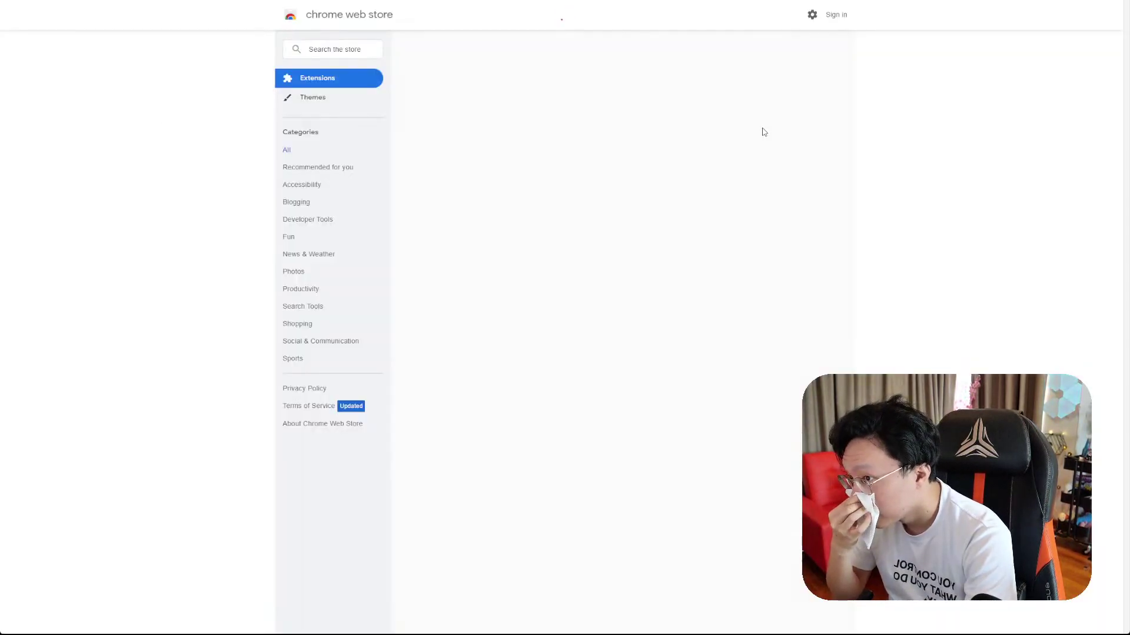
- Capture the full My Fantasy World dashboard page with the GoFullPage extension and copy the resulting image
left_click(758, 88)
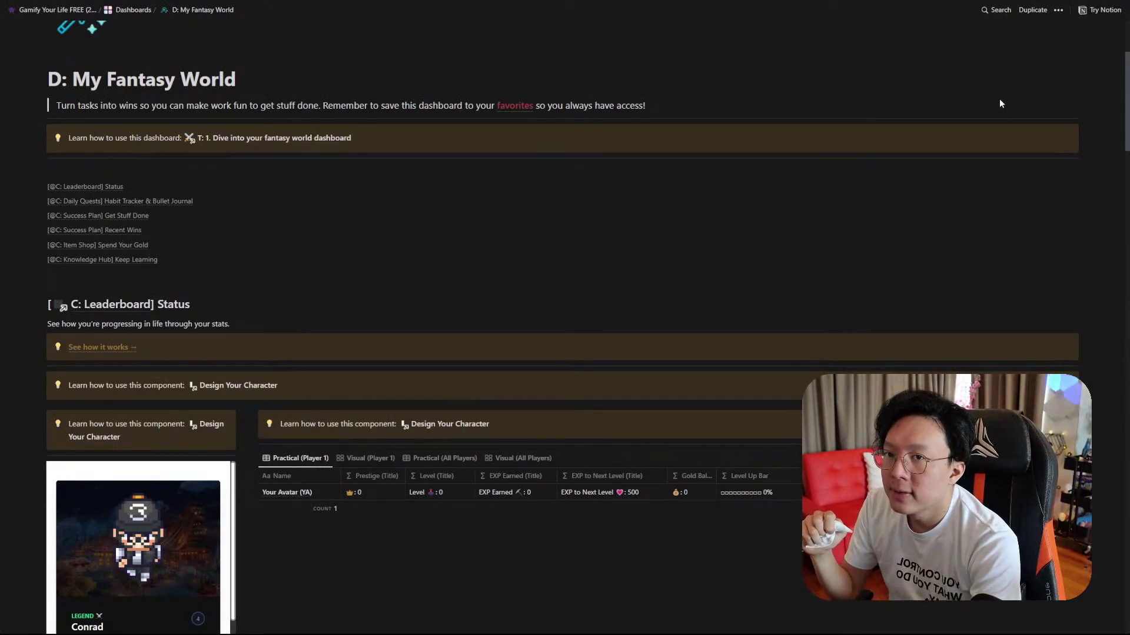
scroll(1000, 104, "up", 3)
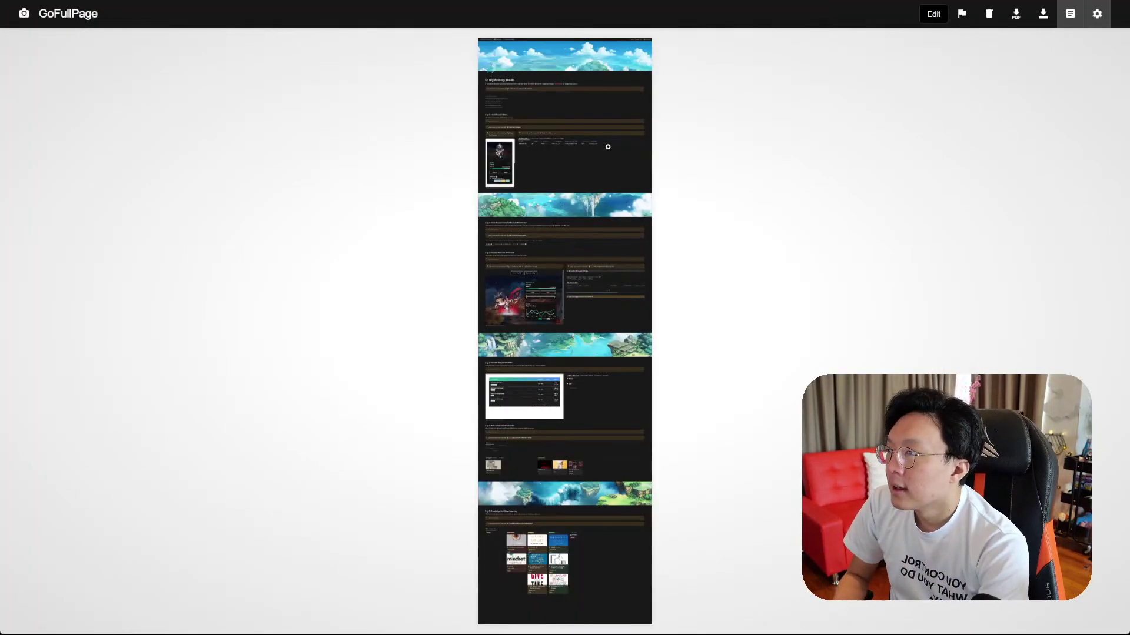
right_click(571, 151)
left_click(614, 184)
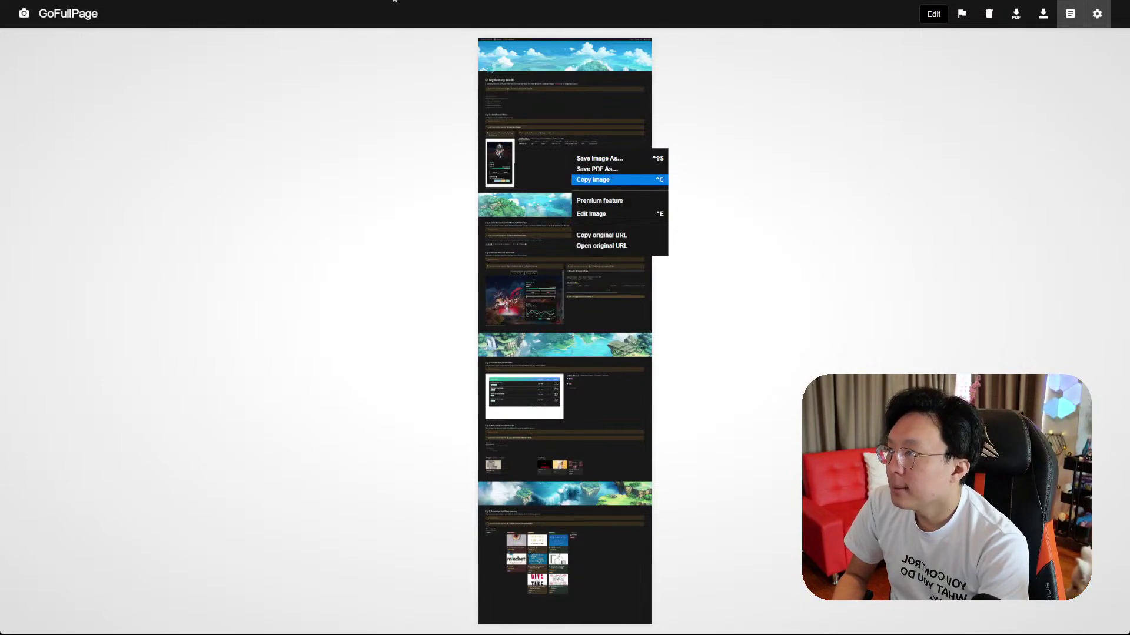
- Switch to Figma and move the pricing comparison table down to free space below the Product Detail Page captures
left_click(504, 0)
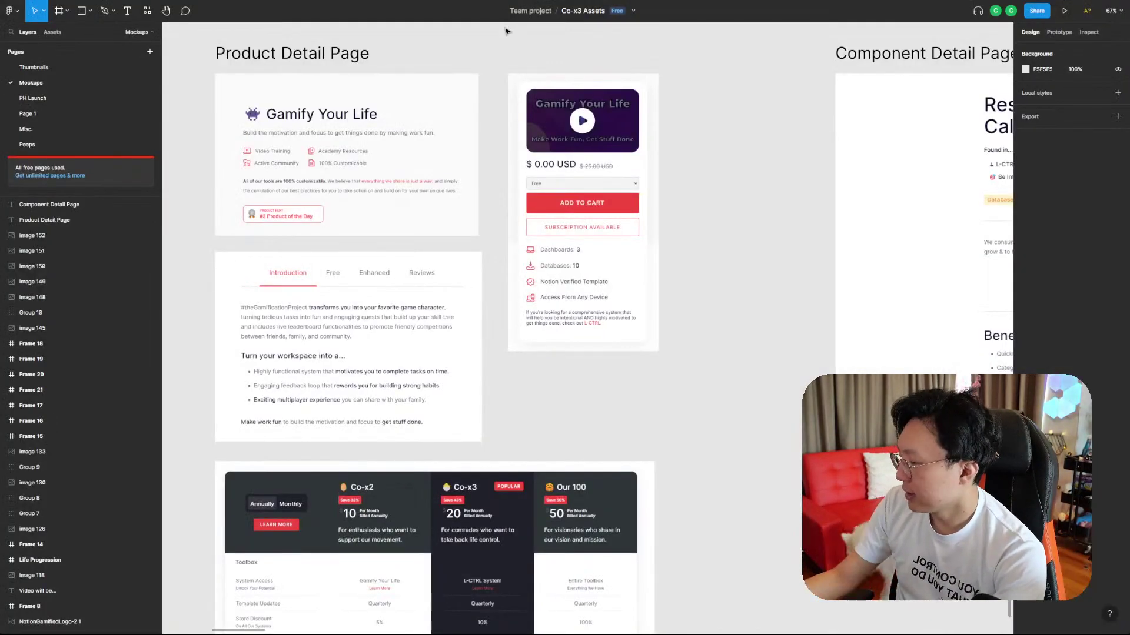
scroll(648, 453, "down", 5)
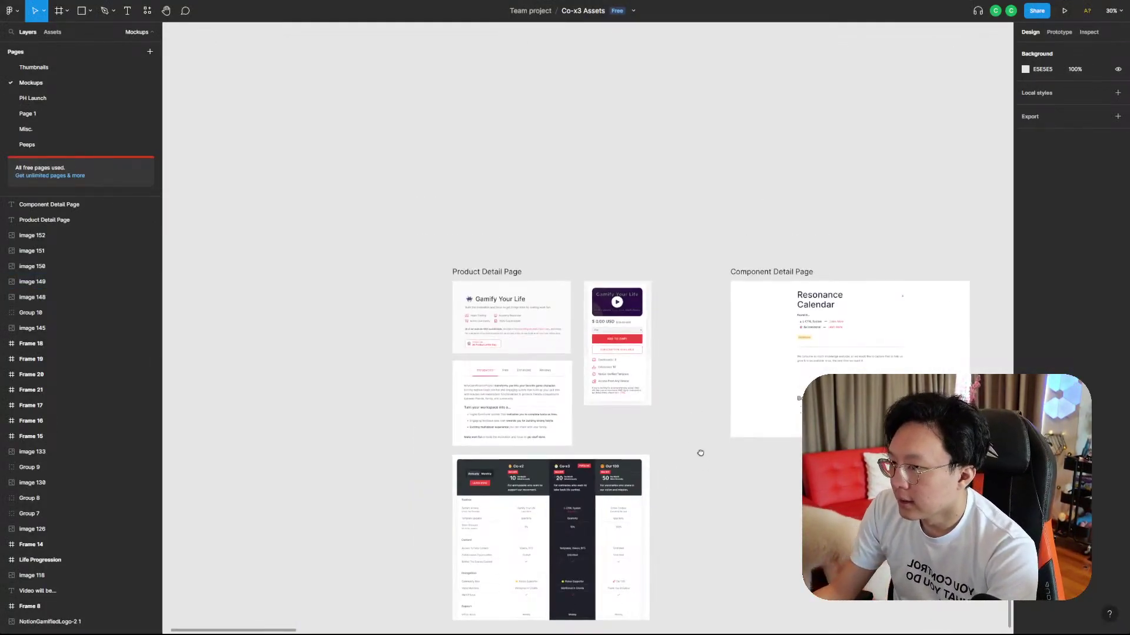
left_click_drag(700, 453, 658, 277)
left_click_drag(536, 330, 537, 526)
left_click(589, 369)
key("ctrl+v")
left_click_drag(599, 334, 623, 300)
key("Delete")
- Return to GoFullPage, dismiss the copy error and copy the full-page dashboard capture again
key("alt+Tab")
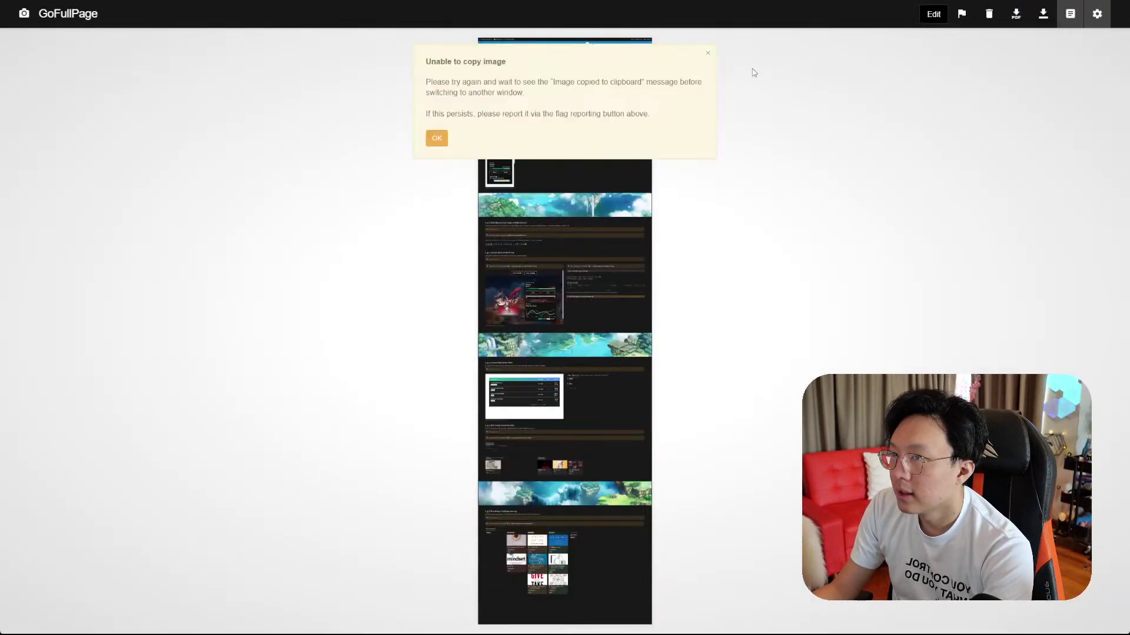
left_click(440, 137)
right_click(524, 120)
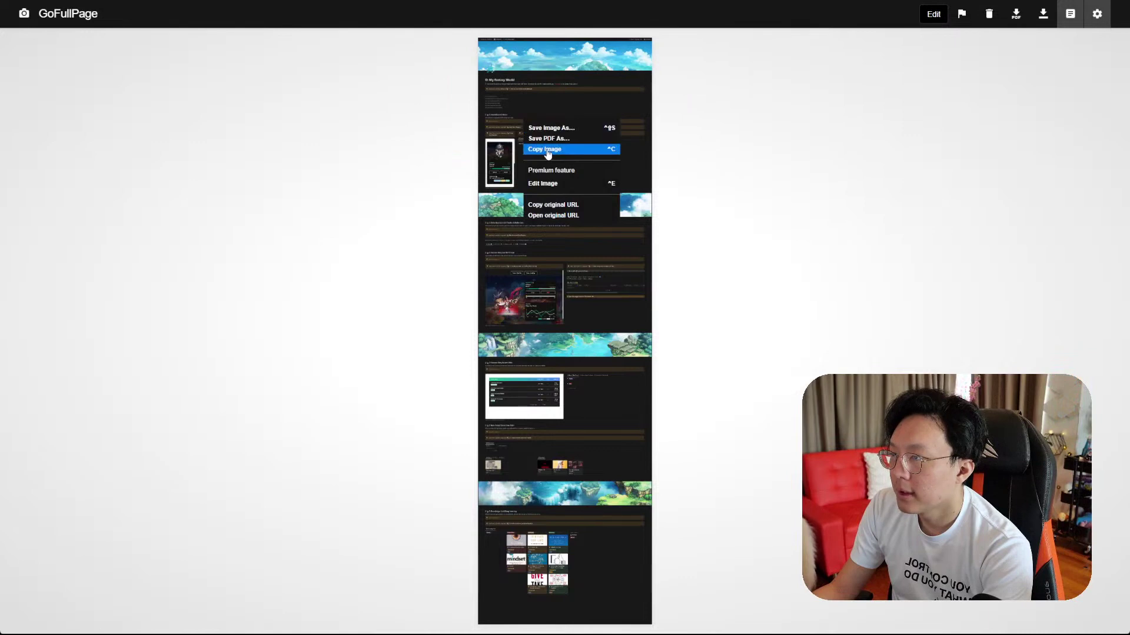
left_click(545, 151)
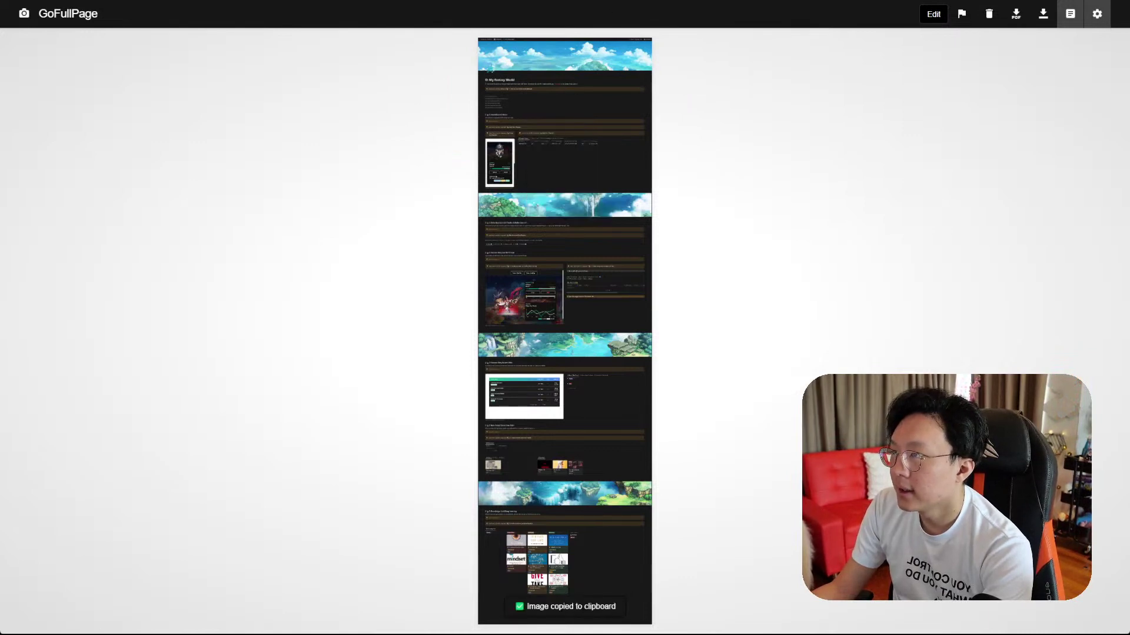
- Paste the dashboard capture into Figma between the Product Detail Page captures and the lowered pricing table, scaled to about 809 × 2723
key("alt+Tab")
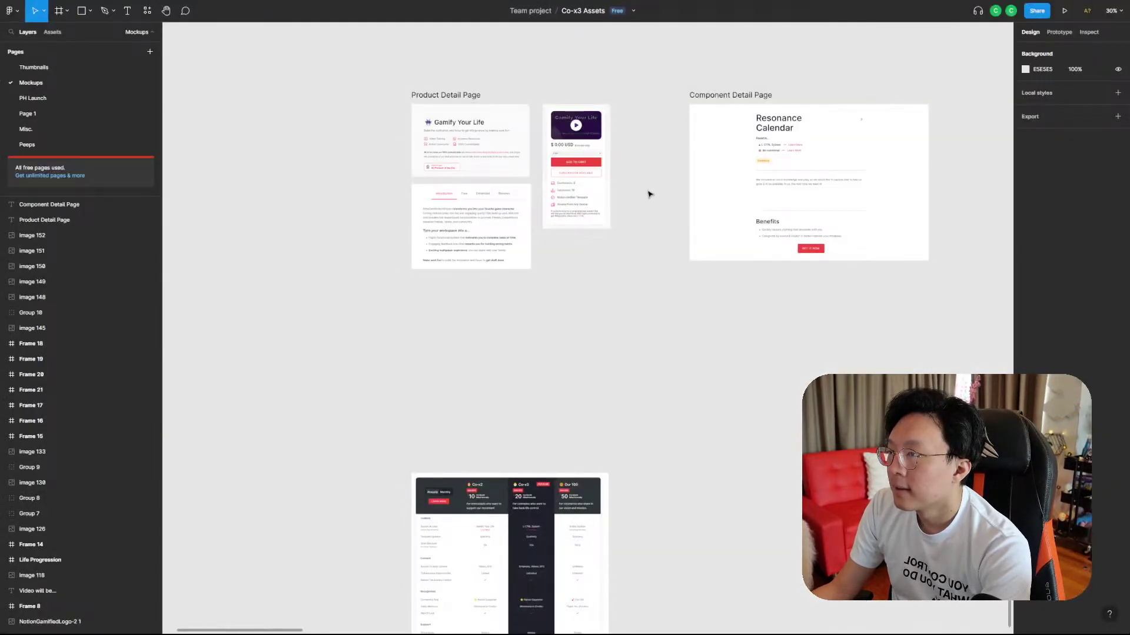
key("ctrl+v")
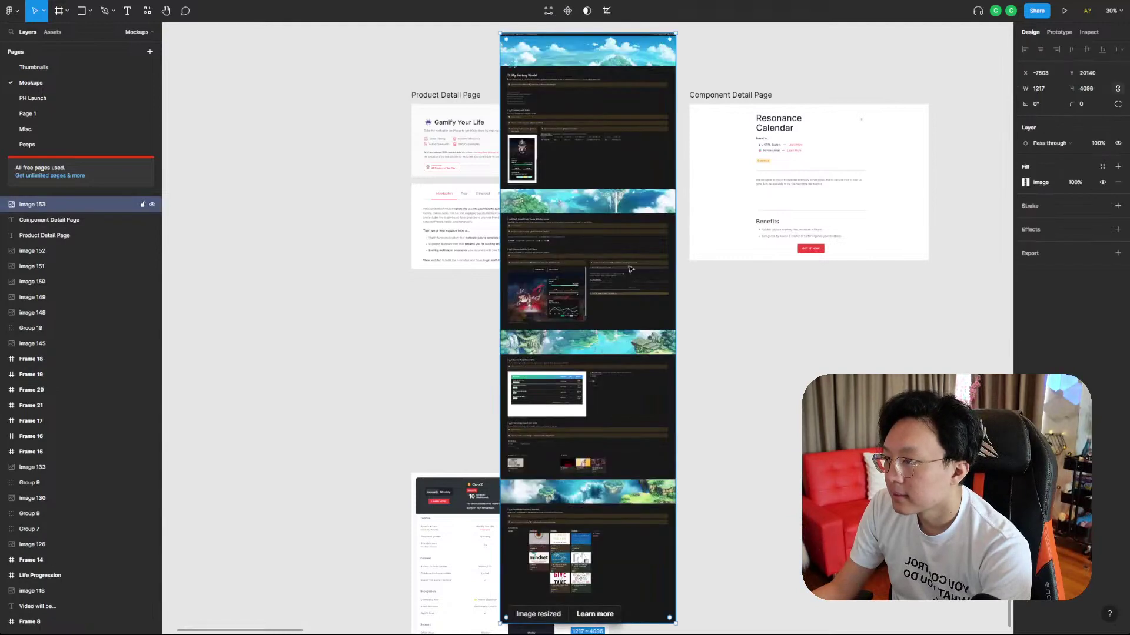
scroll(716, 367, "down", 2)
scroll(740, 470, "down", 3)
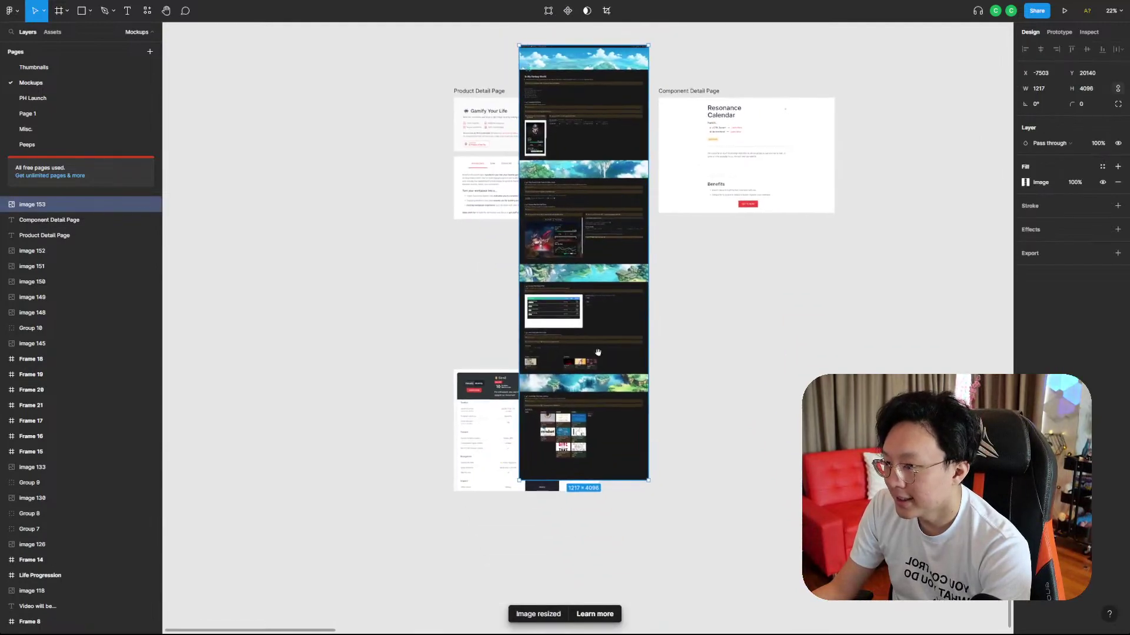
left_click_drag(494, 411, 494, 620)
left_click_drag(584, 208, 519, 307)
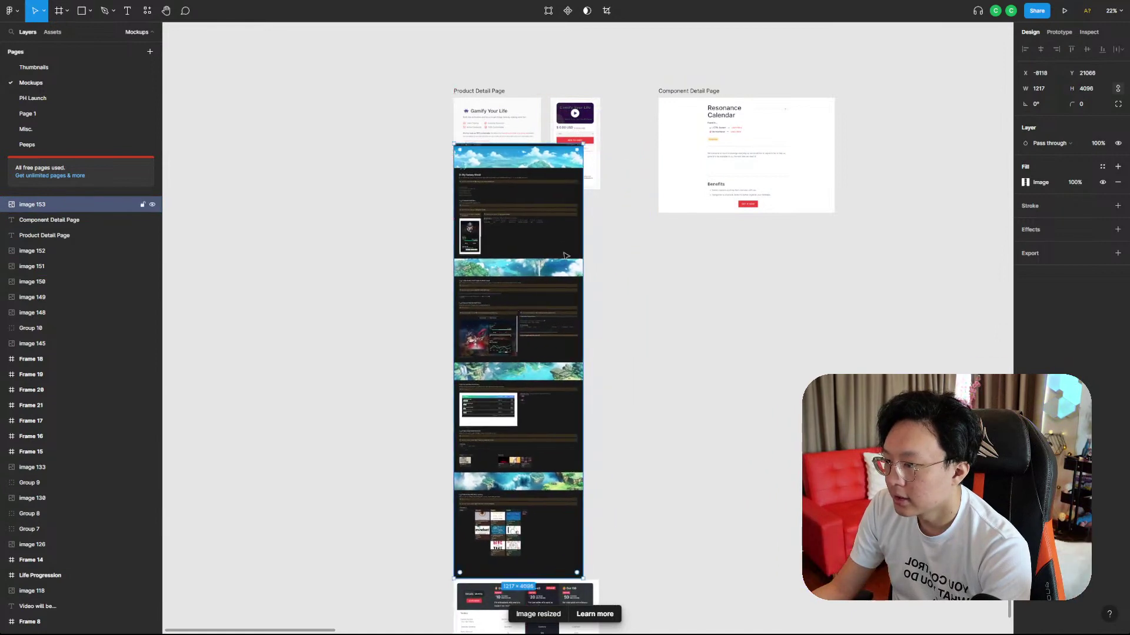
left_click_drag(583, 144, 534, 285)
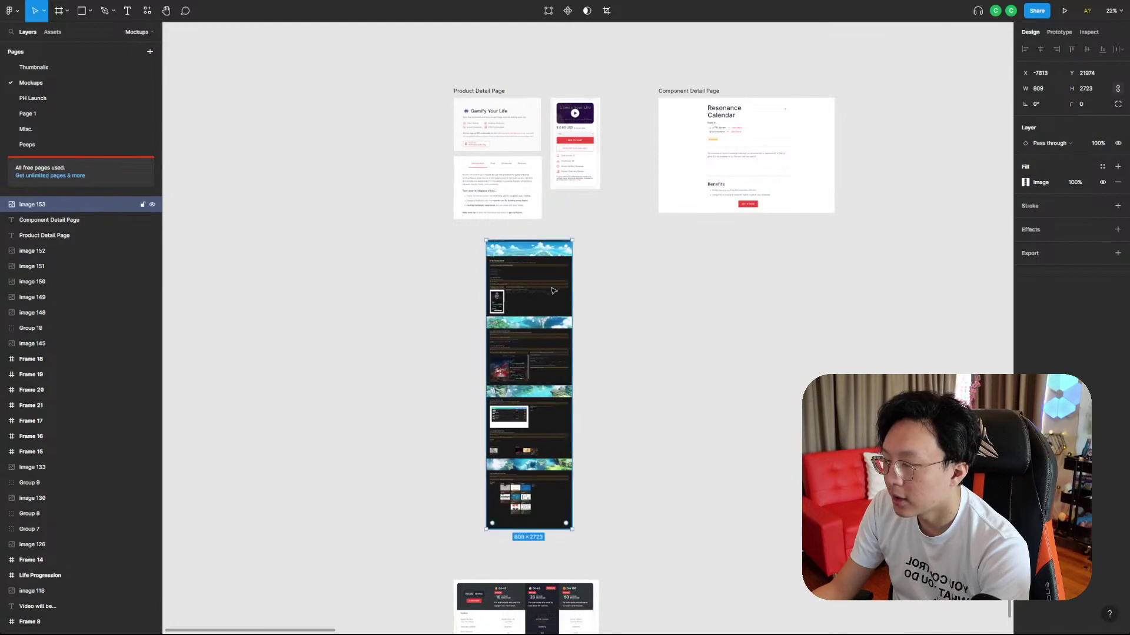
left_click(592, 300)
- Add the text "this is where your leaderboard goes" beside the dashboard capture's Leaderboard section
scroll(565, 292, "up", 5)
left_click_drag(492, 241, 576, 226)
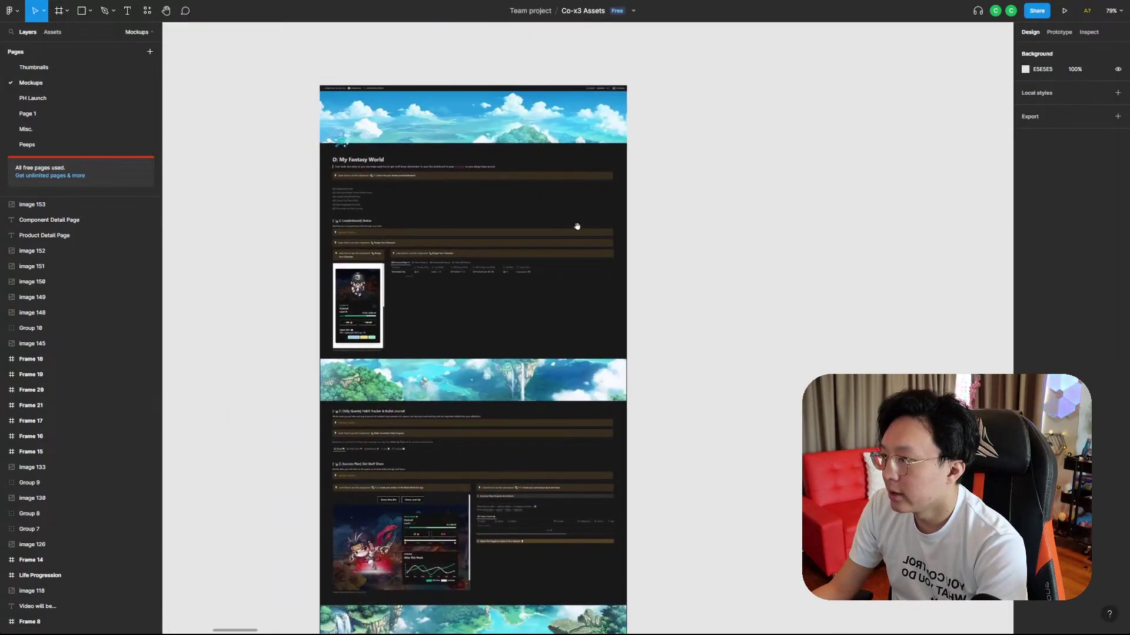
left_click(127, 11)
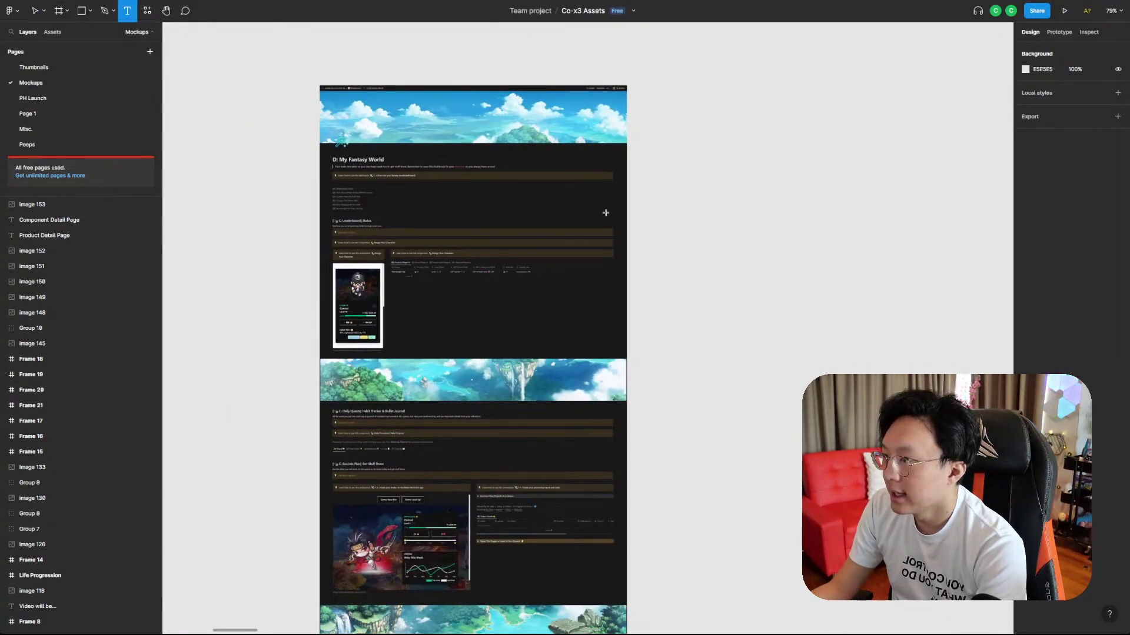
left_click(648, 275)
type("th")
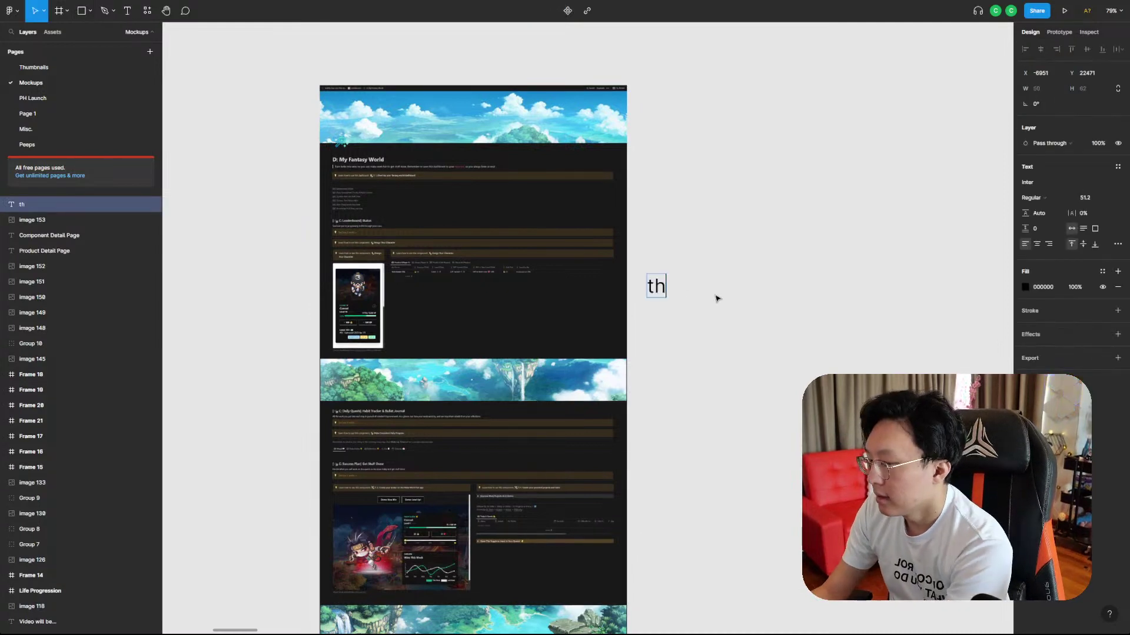
type("is is where your leade")
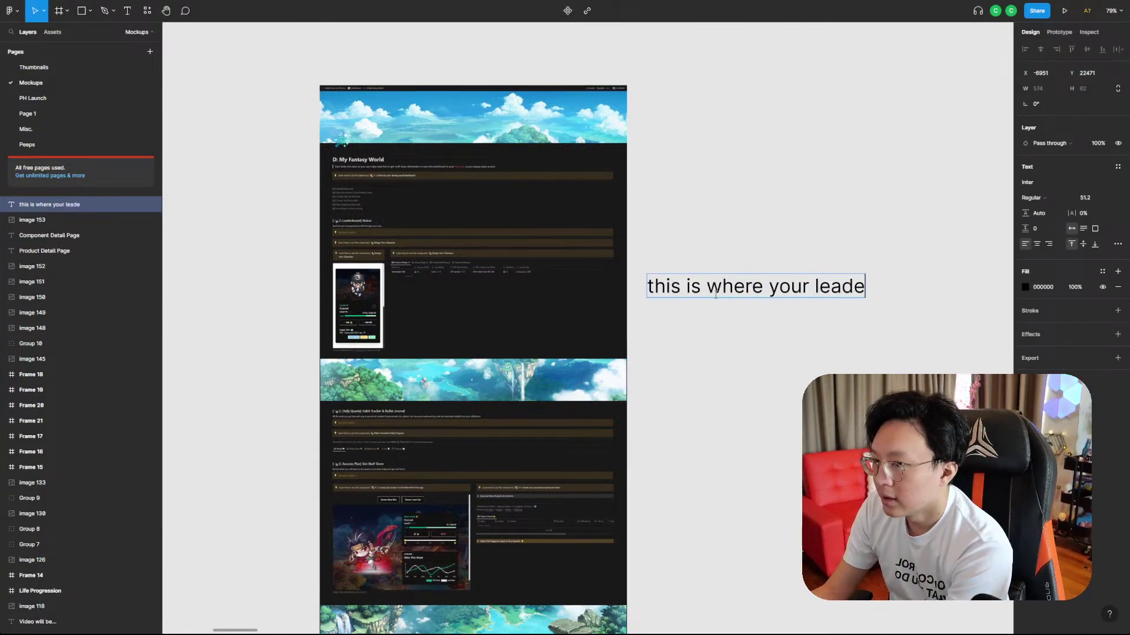
type("rboard goes")
key("Escape")
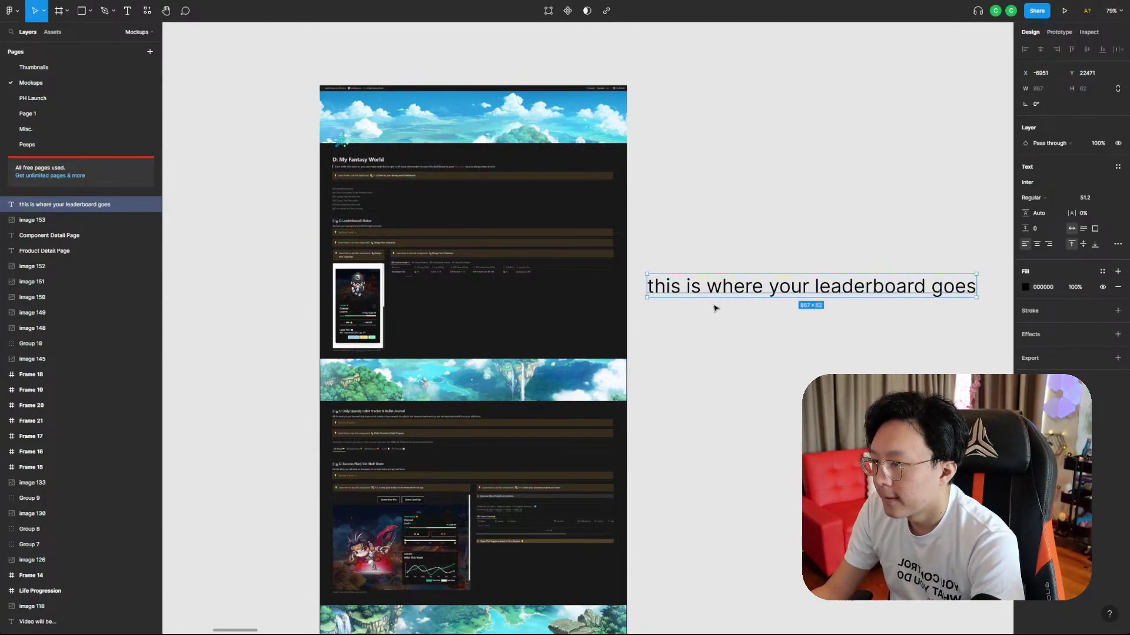
mouse_move(716, 303)
left_mouse_down()
mouse_move(686, 294)
mouse_move(718, 289)
left_mouse_up()
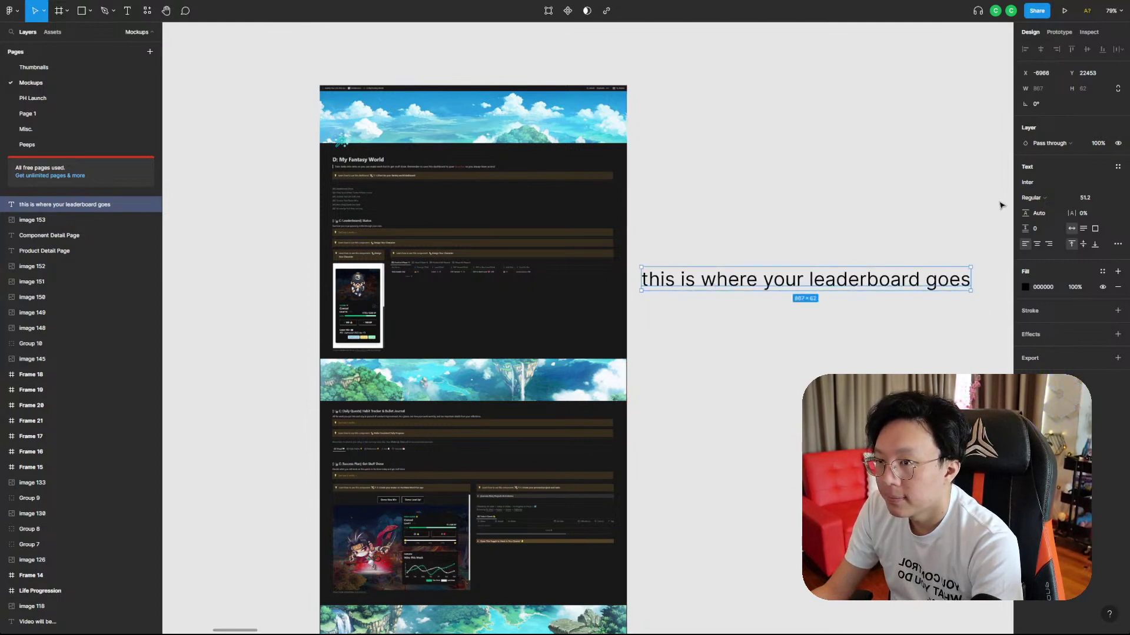
left_click(1025, 287)
left_click_drag(929, 342, 875, 285)
left_click(835, 338)
key("ctrl+z")
key("ctrl+z")
left_click(852, 331)
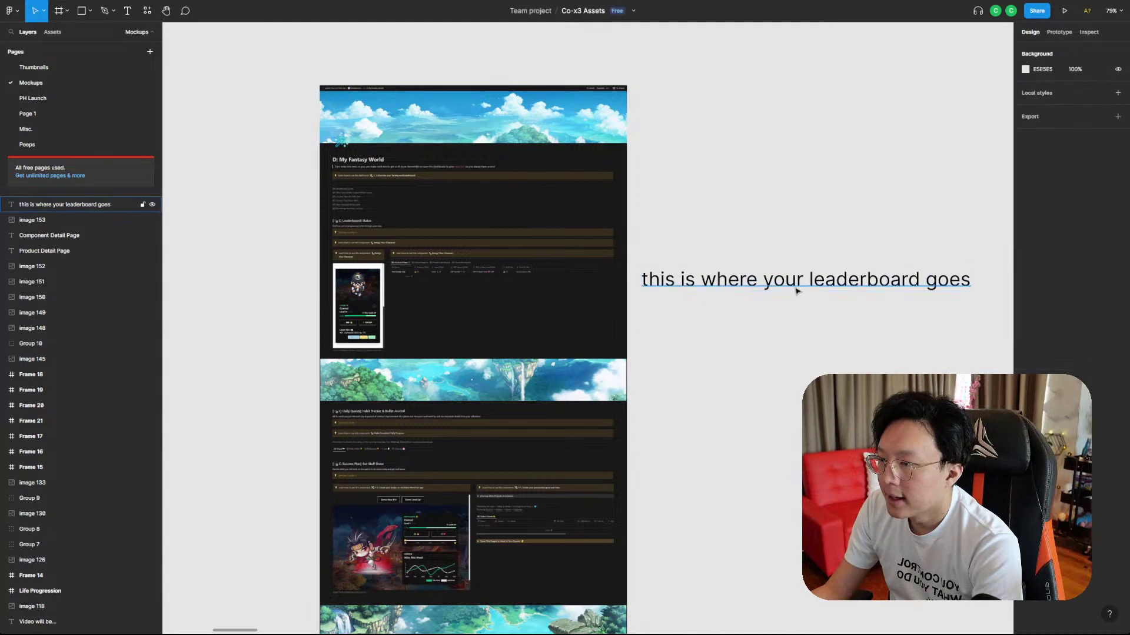
- Scale the leaderboard text down to about 633 × 45 and move it to overlap the dashboard capture's right edge
left_click_drag(797, 289, 781, 295)
left_click_drag(956, 274, 866, 286)
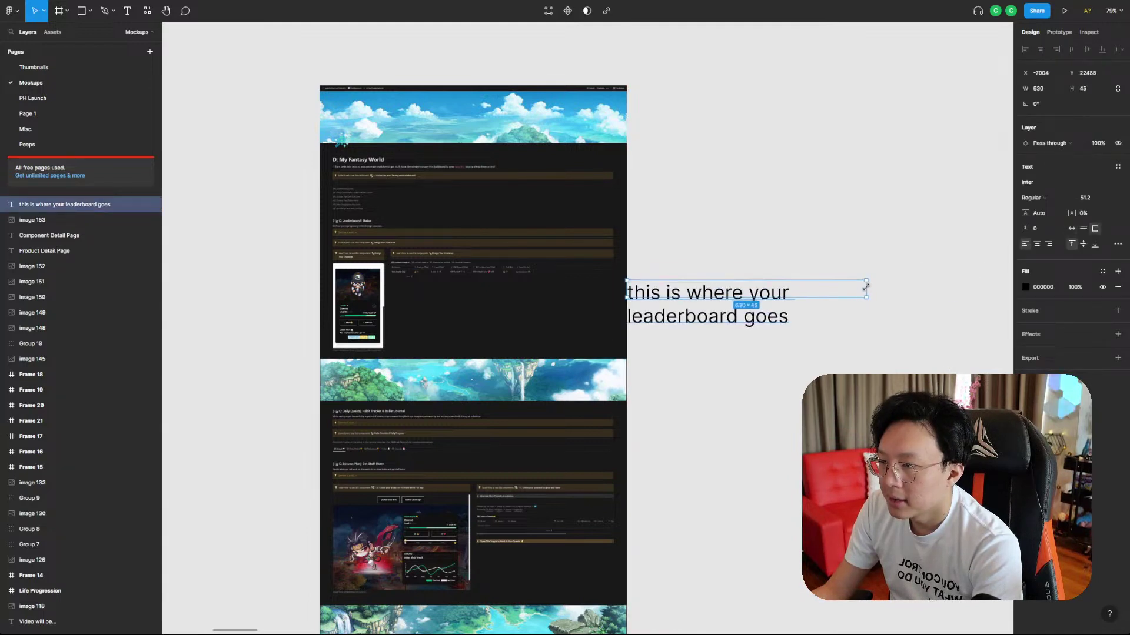
key("ctrl+z")
key("k")
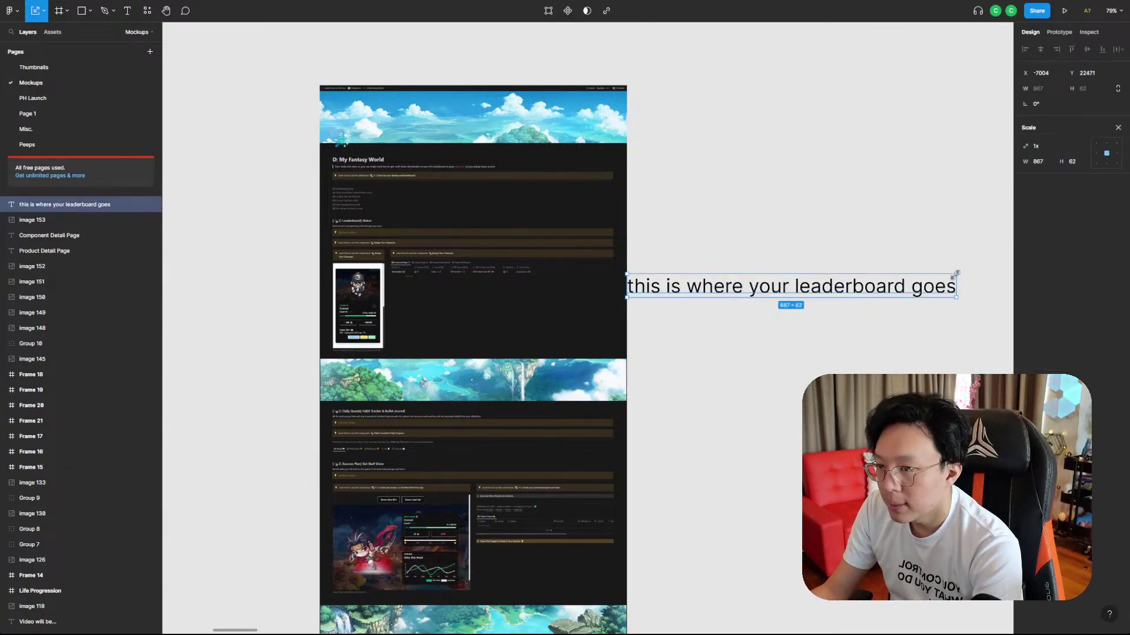
left_click_drag(954, 275, 832, 299)
- Draw a rectangle about 681 × 101 around the leaderboard text and send it to the back
key("r")
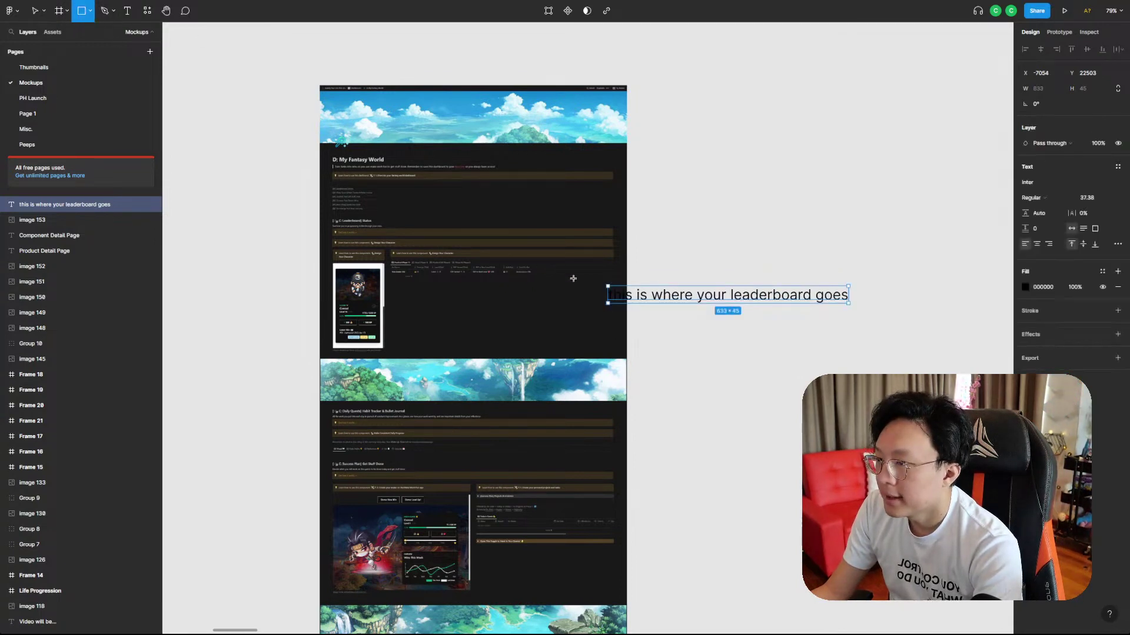
left_click_drag(601, 277, 860, 316)
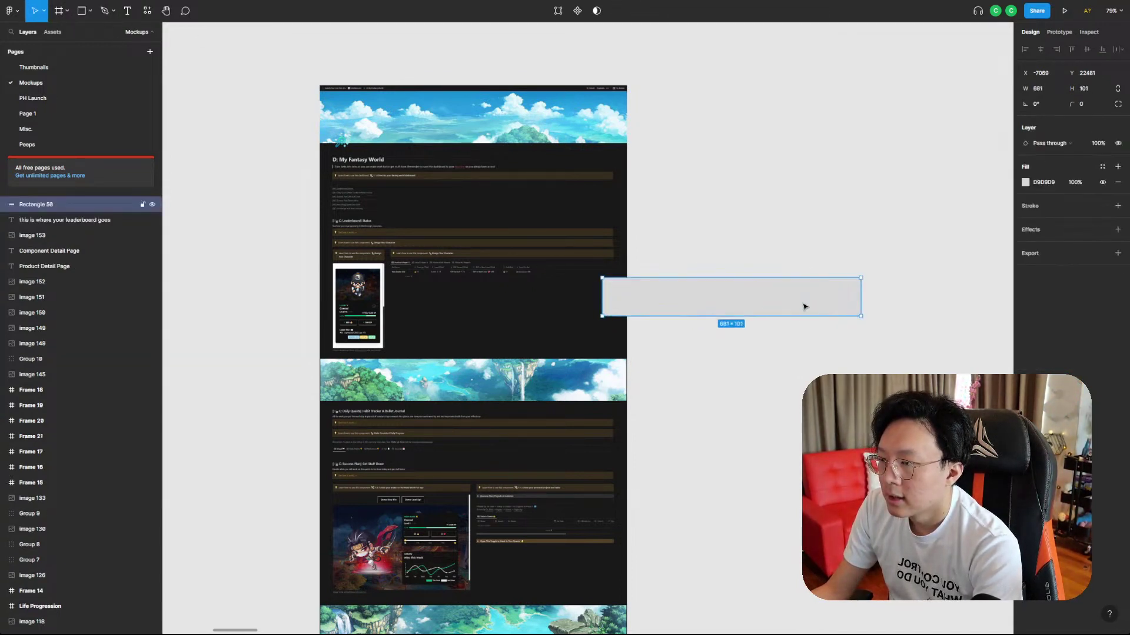
key("ctrl+z")
right_click(781, 299)
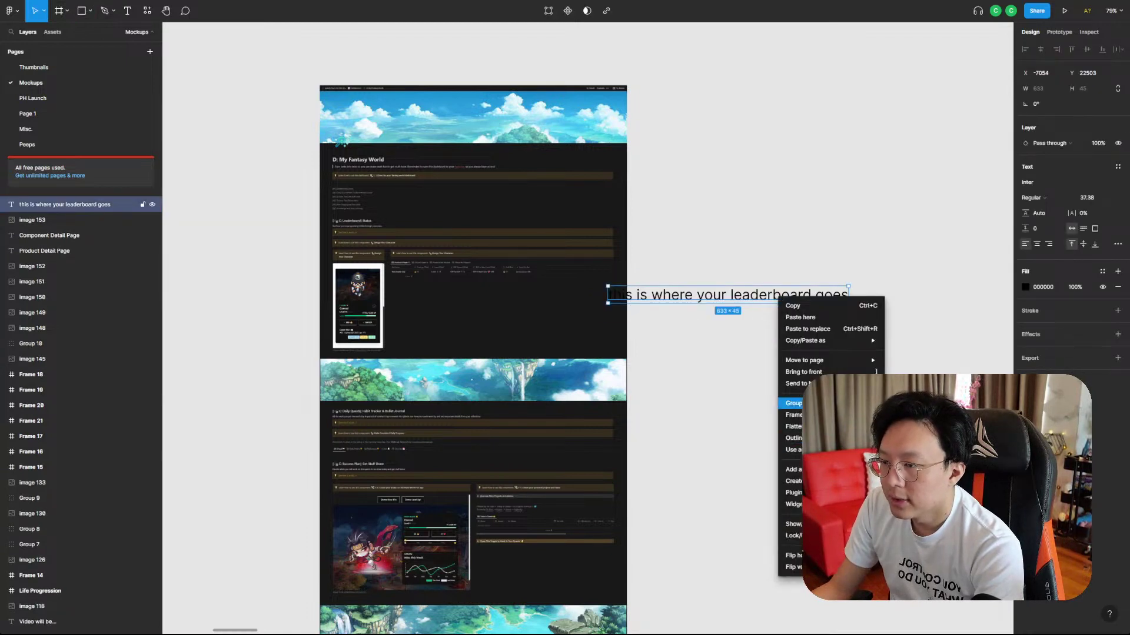
key("Escape")
key("ctrl+shift+z")
right_click(759, 301)
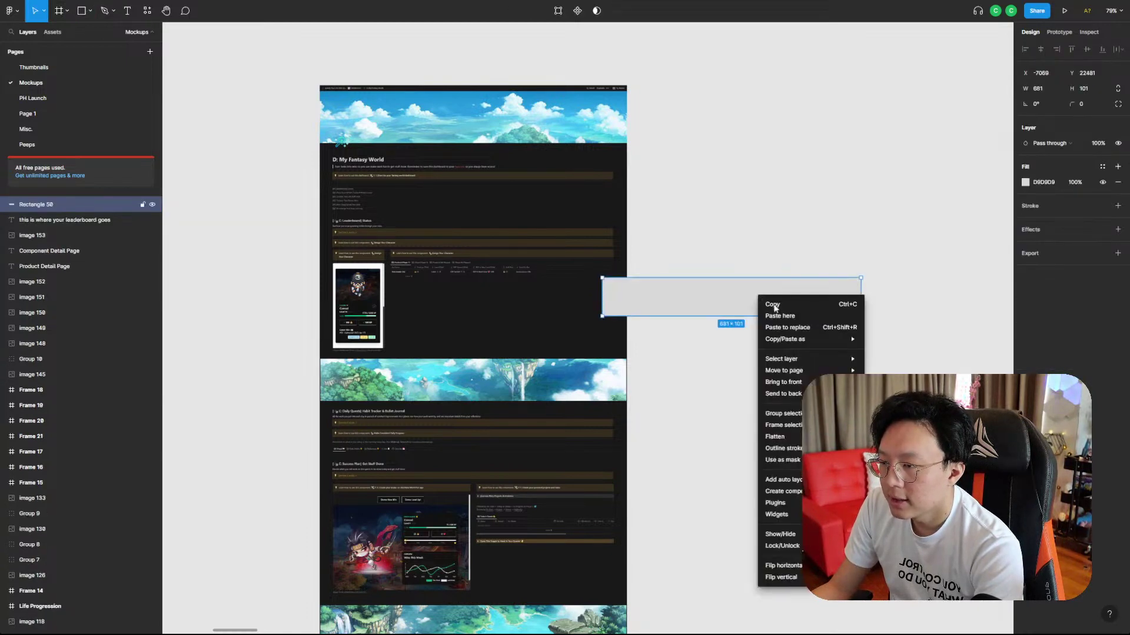
left_click(783, 394)
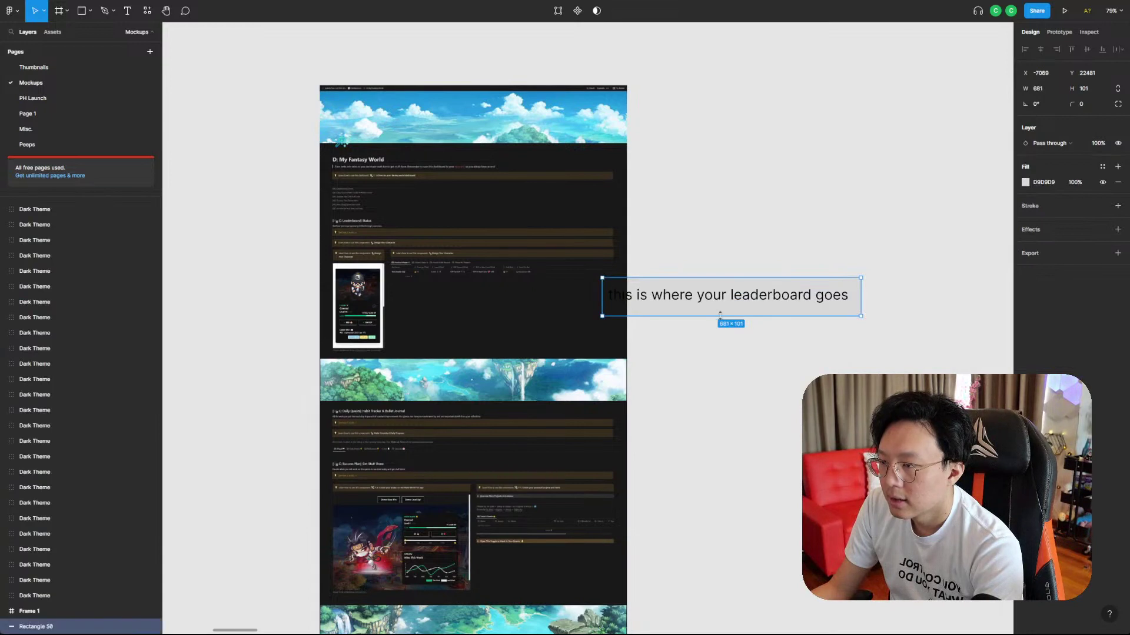
- Send the dashboard capture to the back, behind the leaderboard text and its rectangle
left_click(575, 312)
right_click(542, 311)
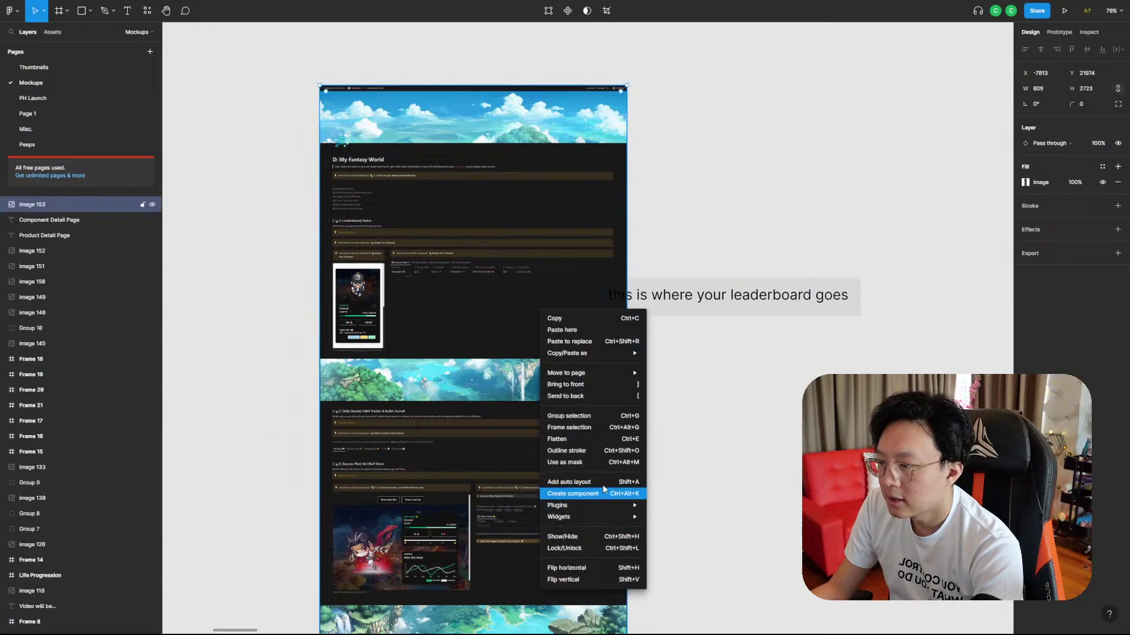
left_click(594, 385)
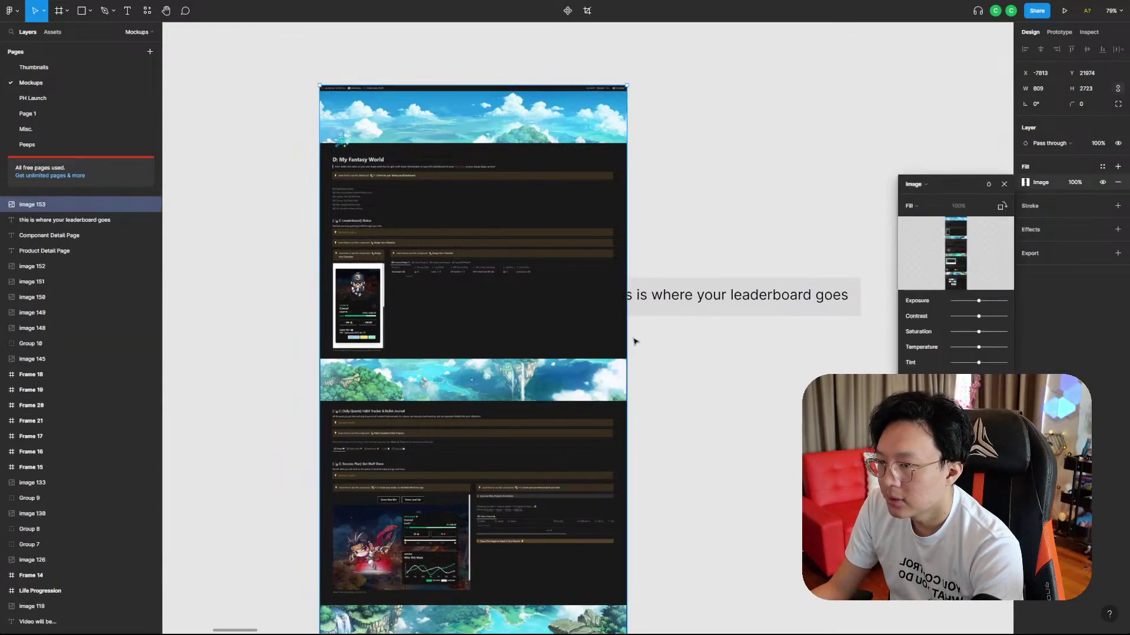
left_click(769, 373)
right_click(542, 334)
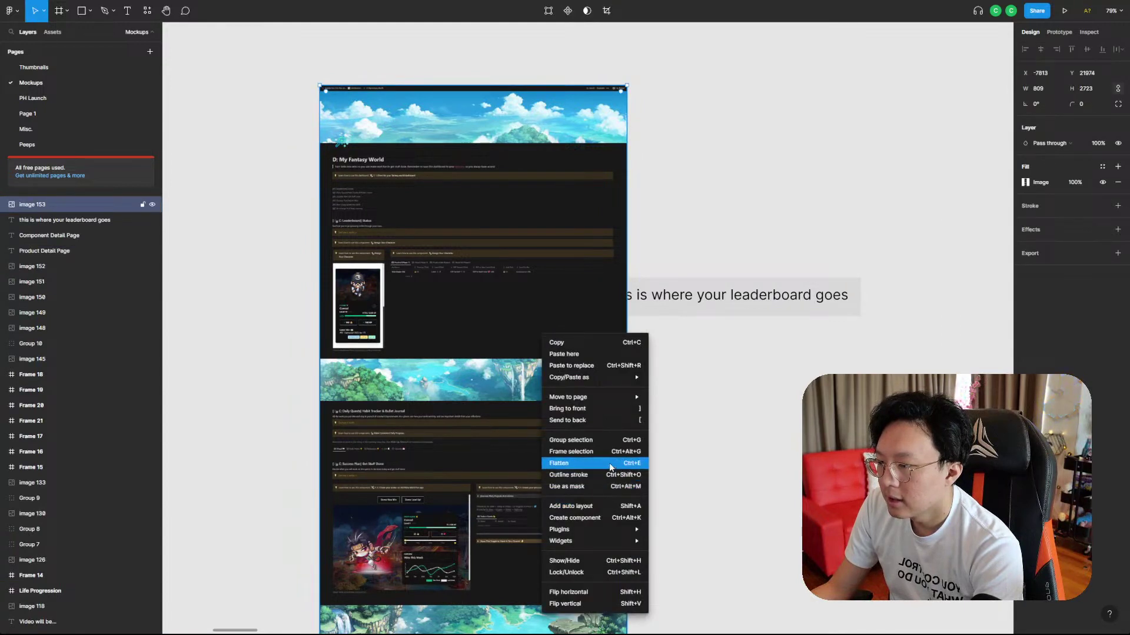
left_click(616, 422)
right_click(552, 350)
left_click(742, 345)
- Reduce the label rectangle's height to about 93 and give it a white FFFFFF fill with rounded corners
left_click(728, 312)
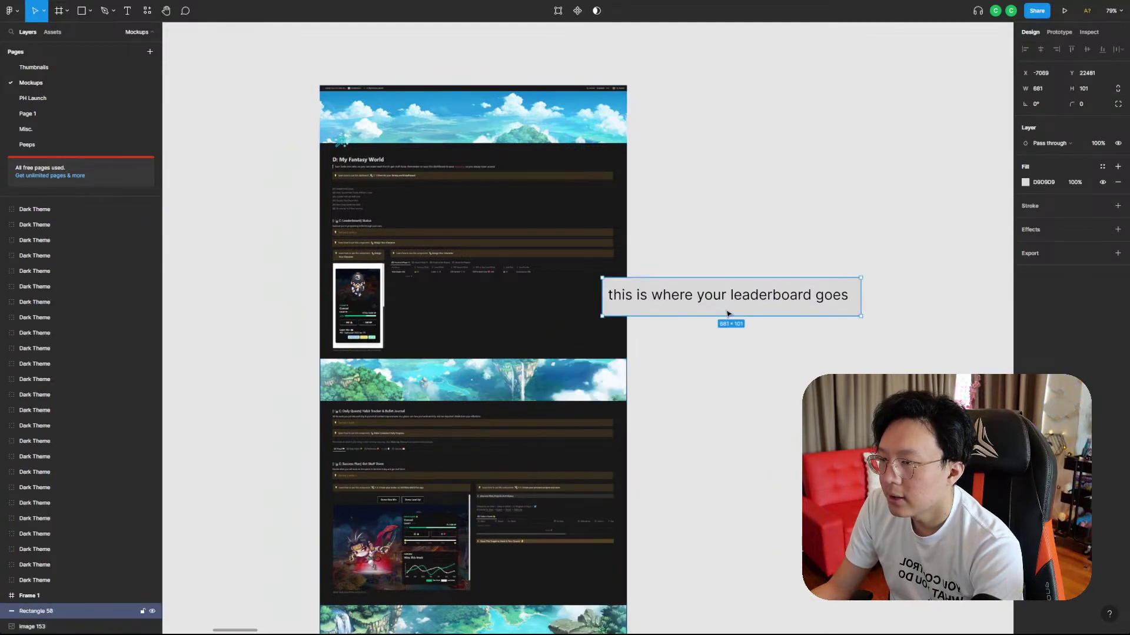
left_click_drag(728, 314, 735, 312)
left_click(1026, 183)
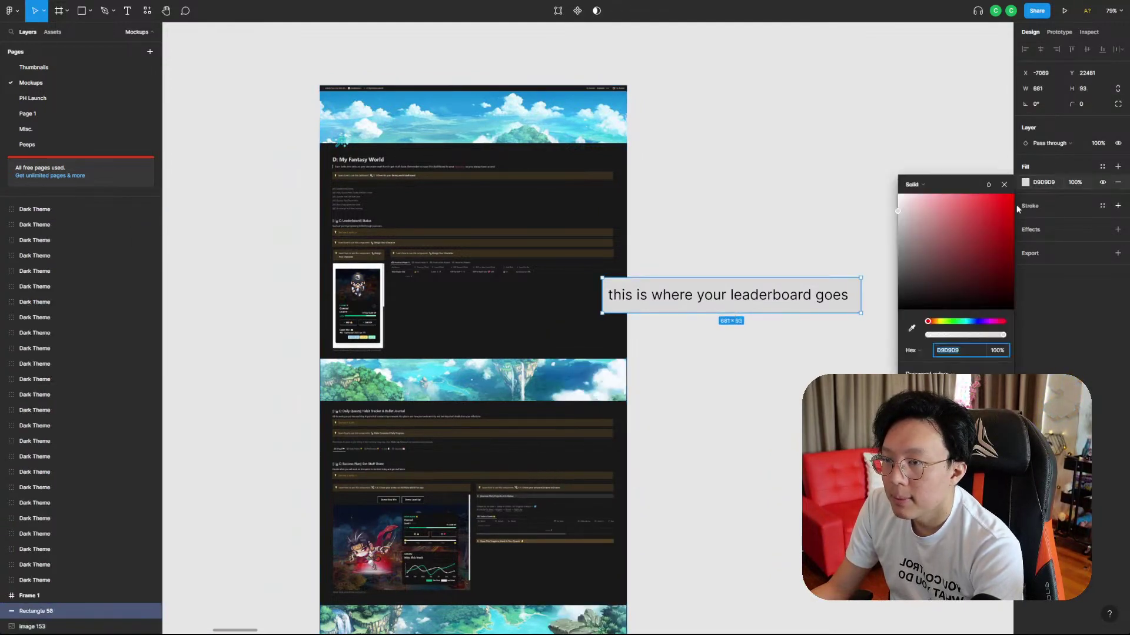
left_click_drag(991, 244, 846, 166)
left_click(871, 230)
left_click(857, 288)
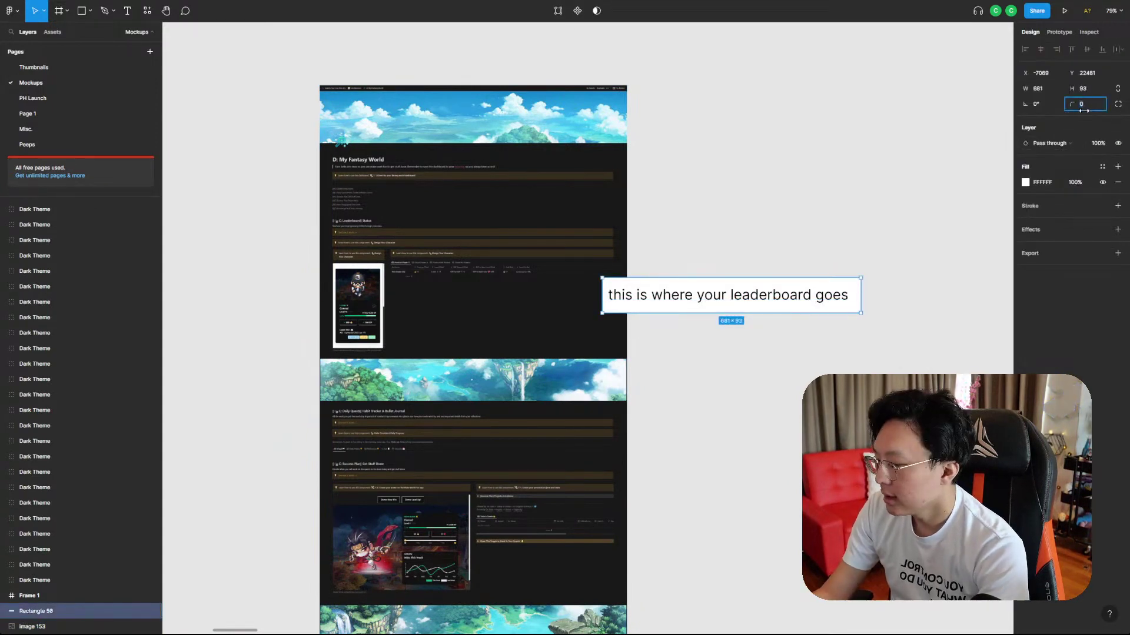
left_click(912, 224)
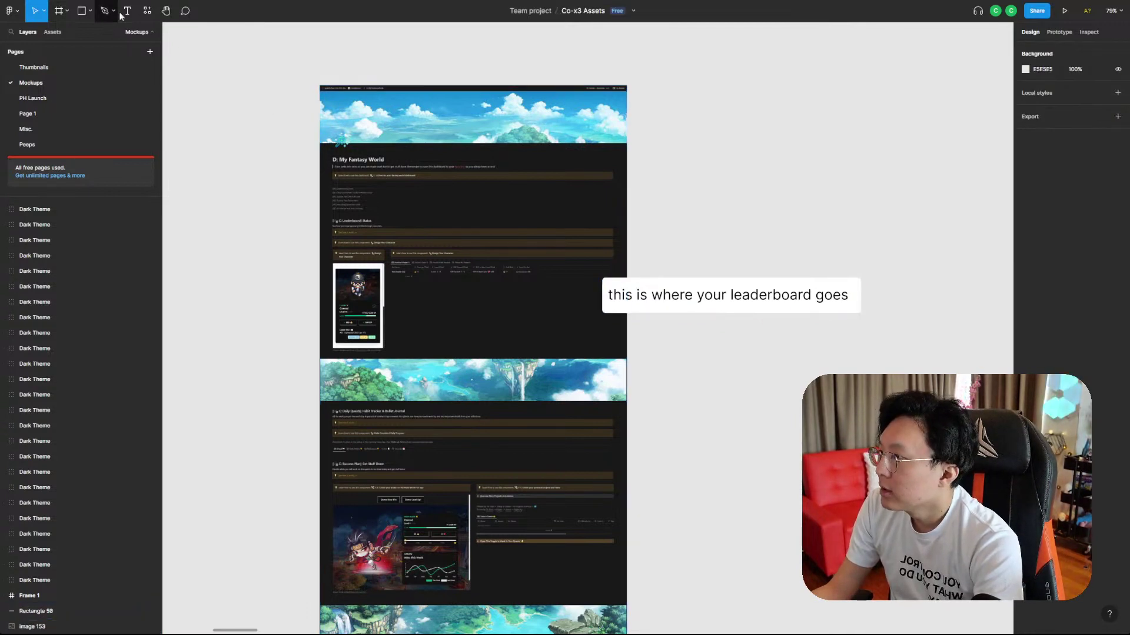
- Draw an arrow about 118 long on the dashboard capture, running between the leaderboard label and the leaderboard section
left_click(83, 12)
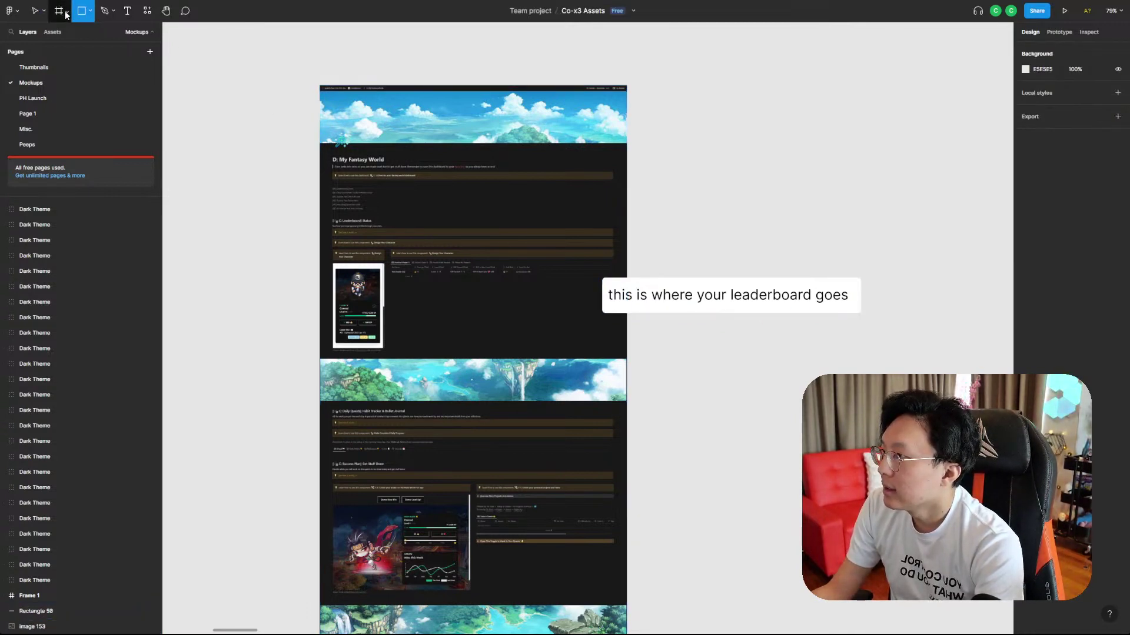
left_click(113, 13)
mouse_move(92, 13)
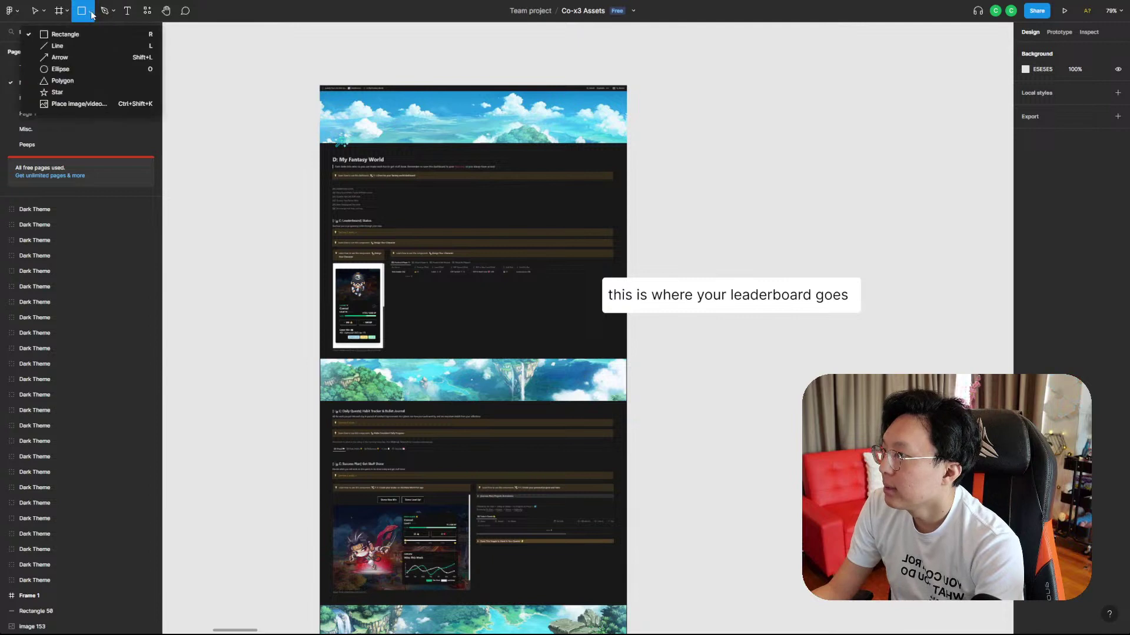
left_click(86, 58)
left_click_drag(546, 278, 584, 300)
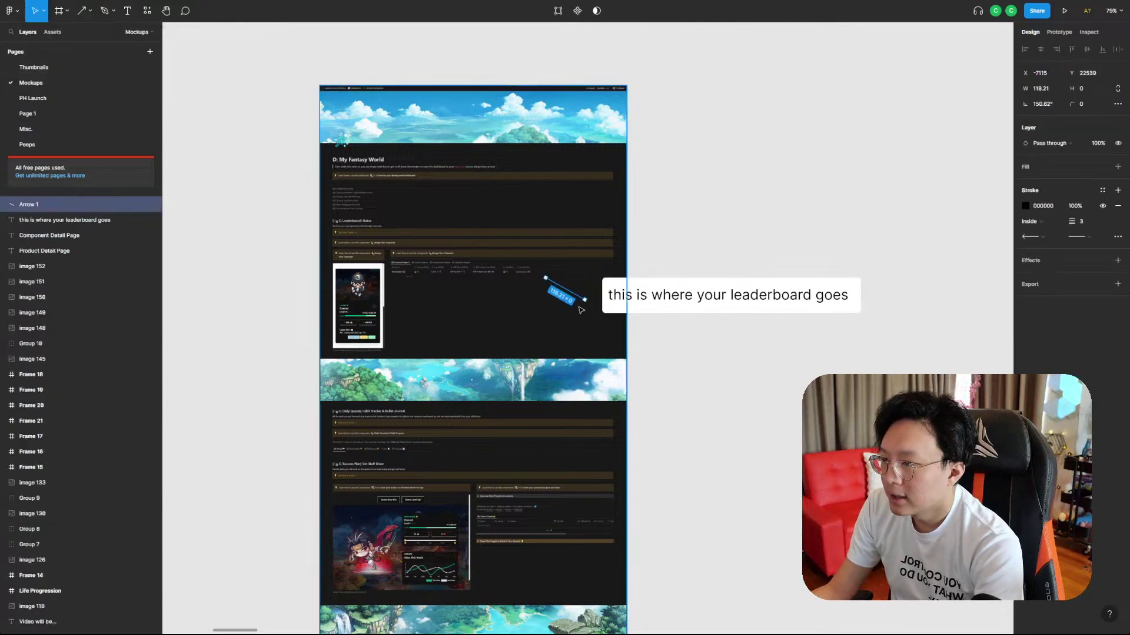
- Set the arrow's stroke to white FFFFFF and shift the arrow closer to the leaderboard label
left_click(1025, 205)
left_click(902, 219)
left_click(797, 269)
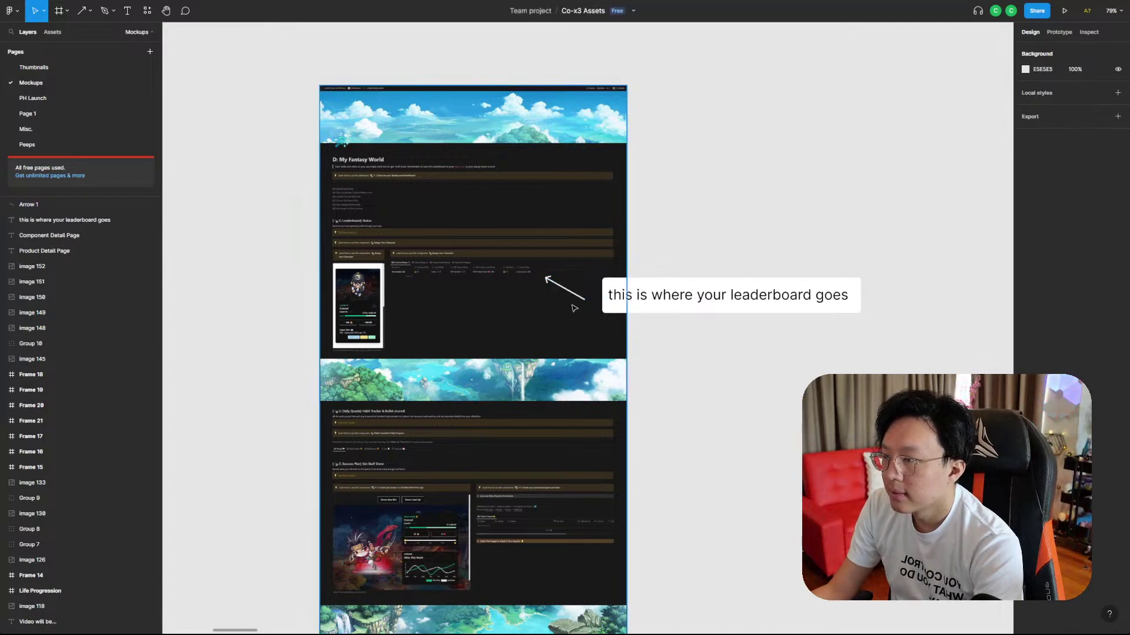
left_click_drag(575, 295, 583, 290)
left_click(748, 359)
- Examine the full annotated dashboard capture and how it sits below the product detail page captures
scroll(739, 296, "down", 3)
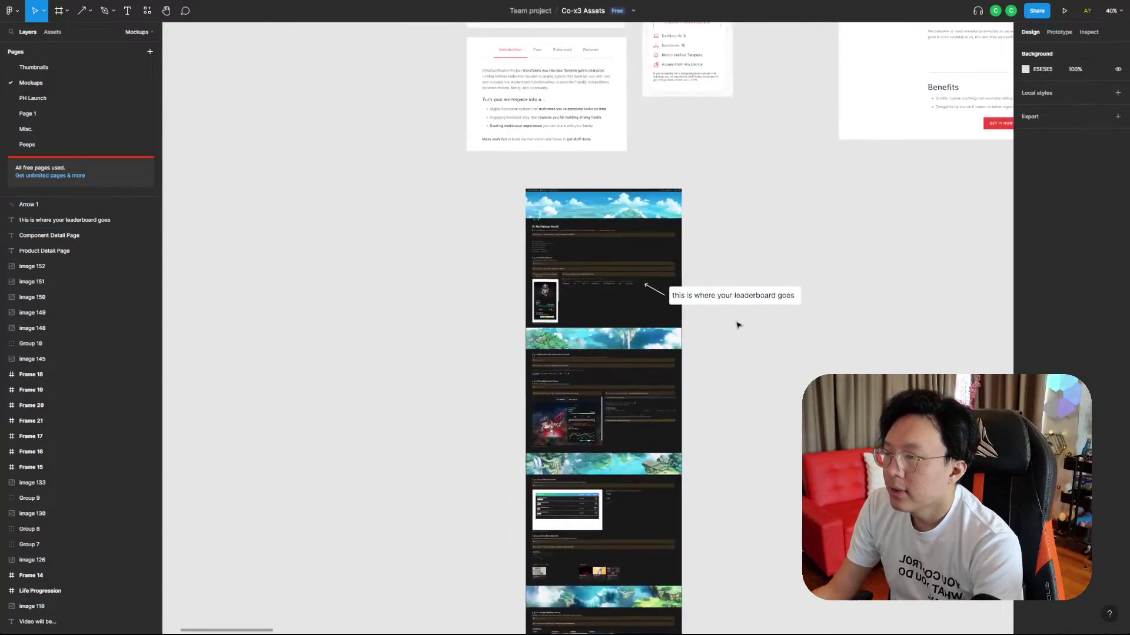
scroll(739, 326, "up", 1)
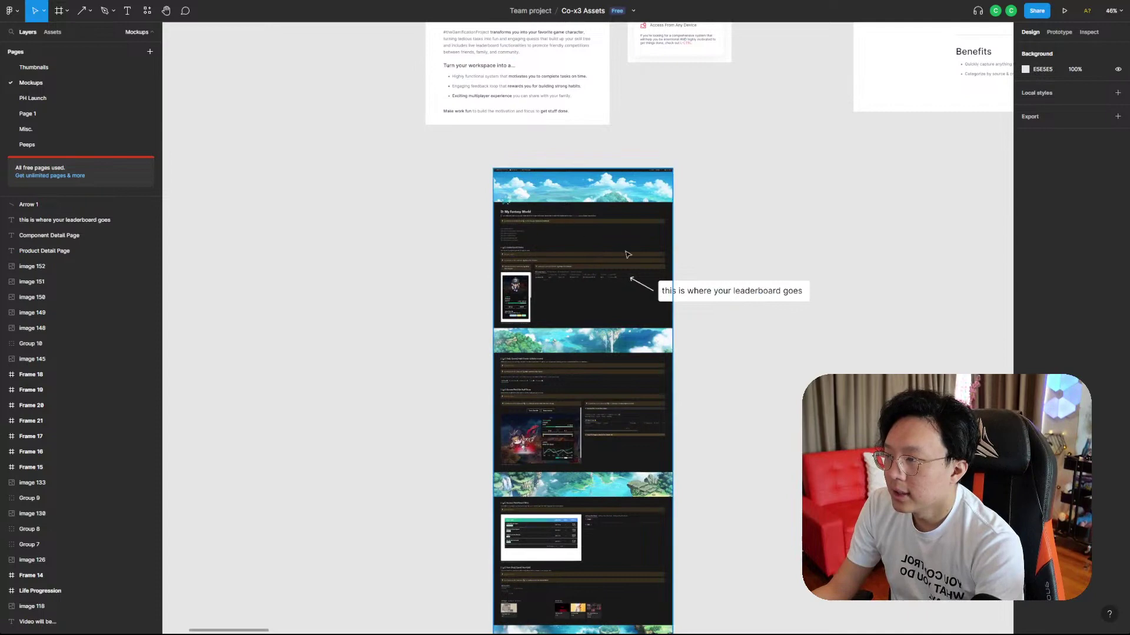
scroll(627, 254, "down", 5)
scroll(699, 255, "up", 3)
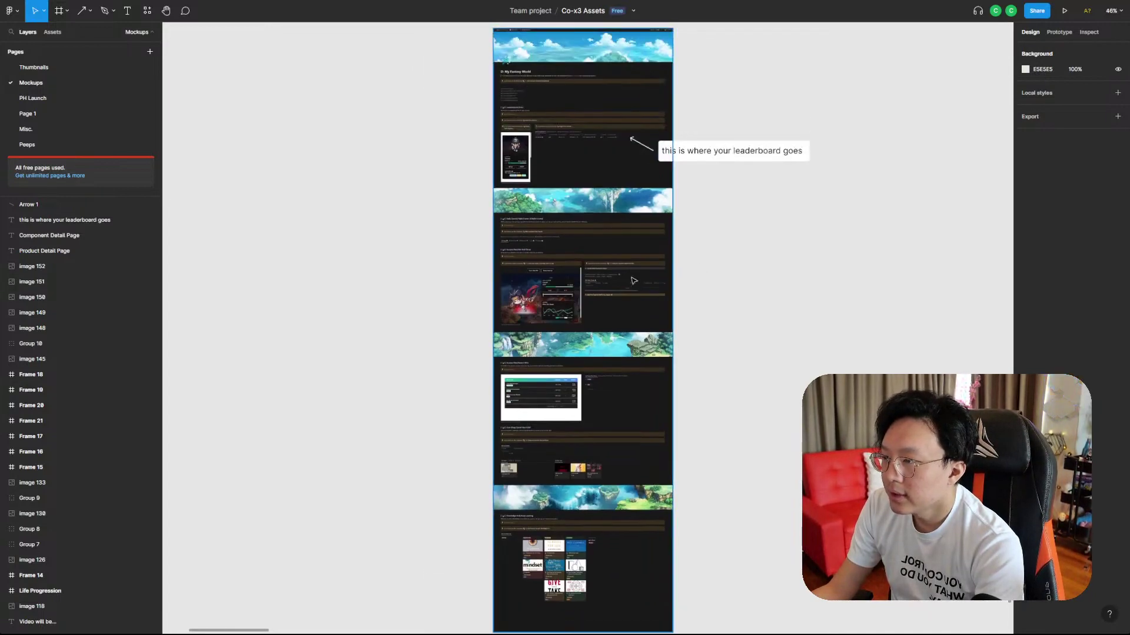
scroll(772, 247, "up", 2)
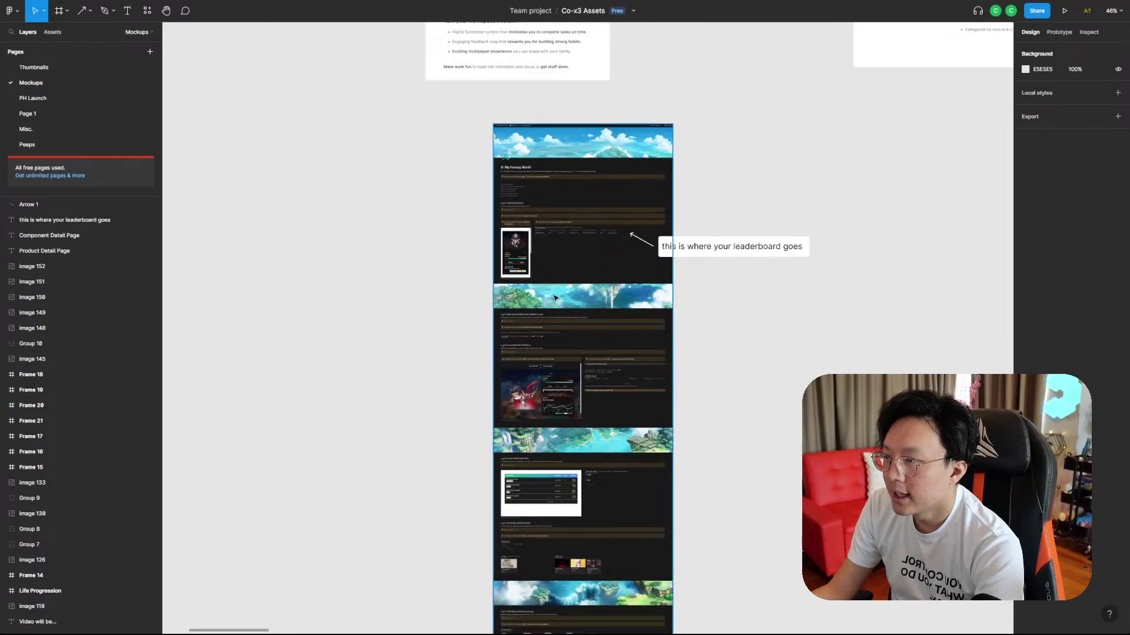
scroll(726, 399, "down", 1)
scroll(727, 396, "up", 6)
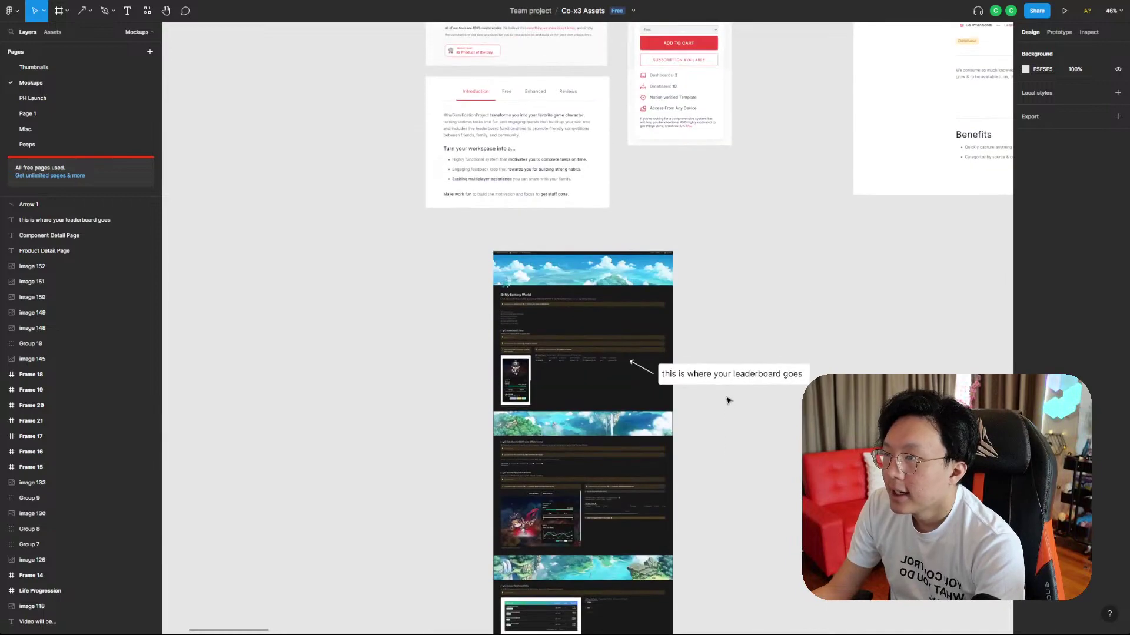
scroll(714, 340, "down", 3)
scroll(792, 424, "down", 2)
scroll(780, 484, "down", 2)
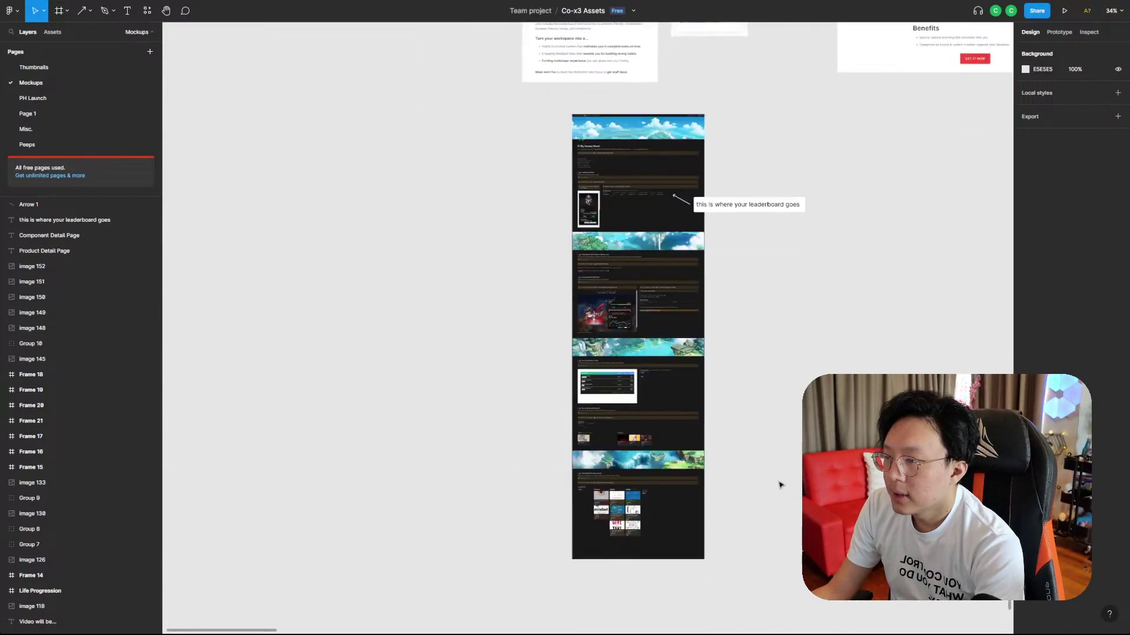
- Move the dashboard capture with its arrow and label up, closer beneath the product detail page captures
scroll(722, 553, "right", 2)
left_click_drag(721, 575, 431, 132)
left_click_drag(553, 188, 553, 179)
left_click(729, 104)
scroll(704, 224, "up", 4)
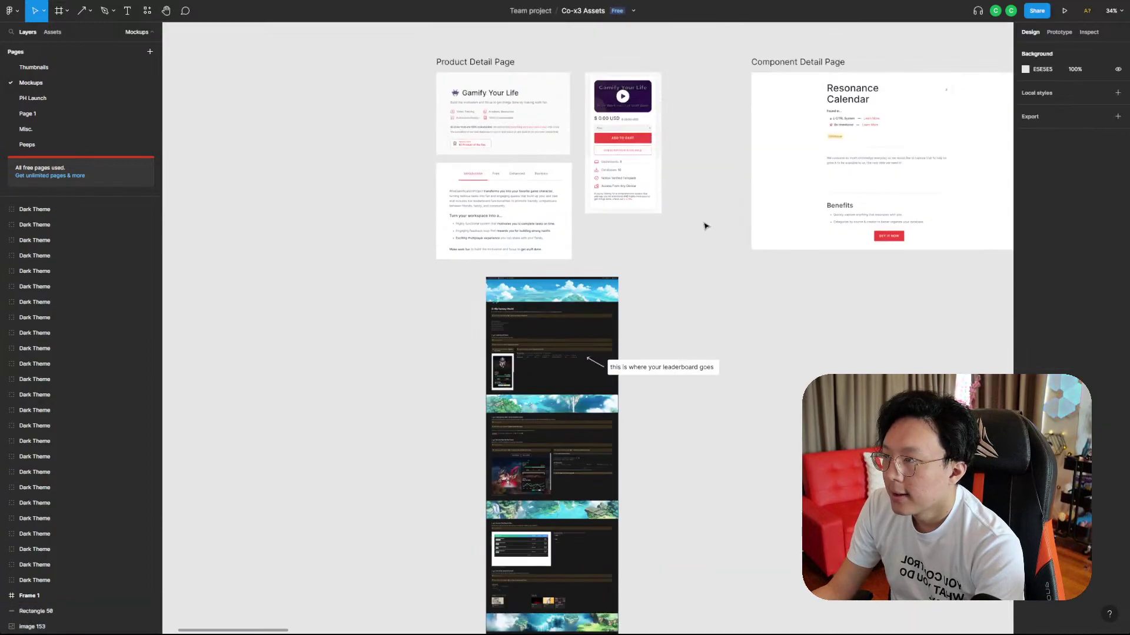
- Round the corners of the dashboard capture
left_click_drag(718, 504, 564, 344)
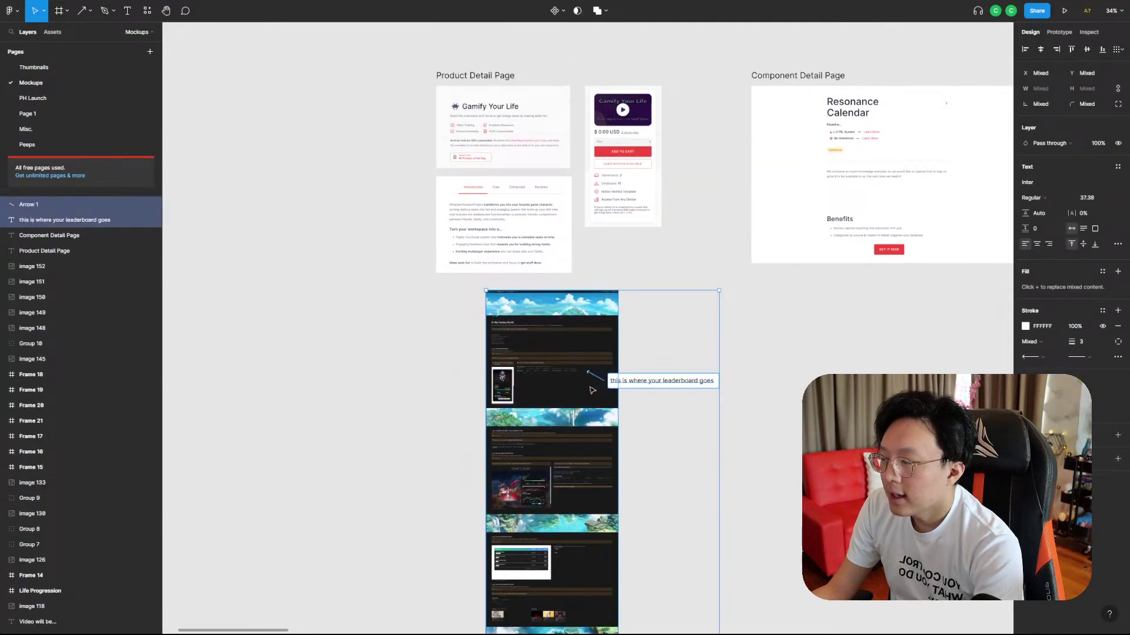
left_click(690, 214)
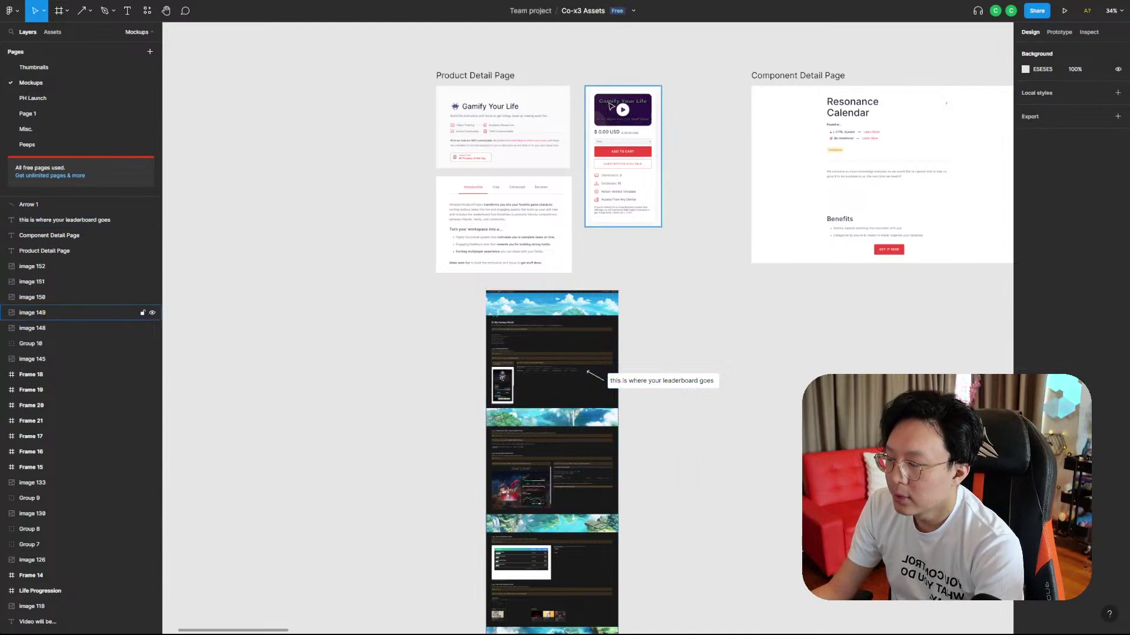
left_click(612, 329)
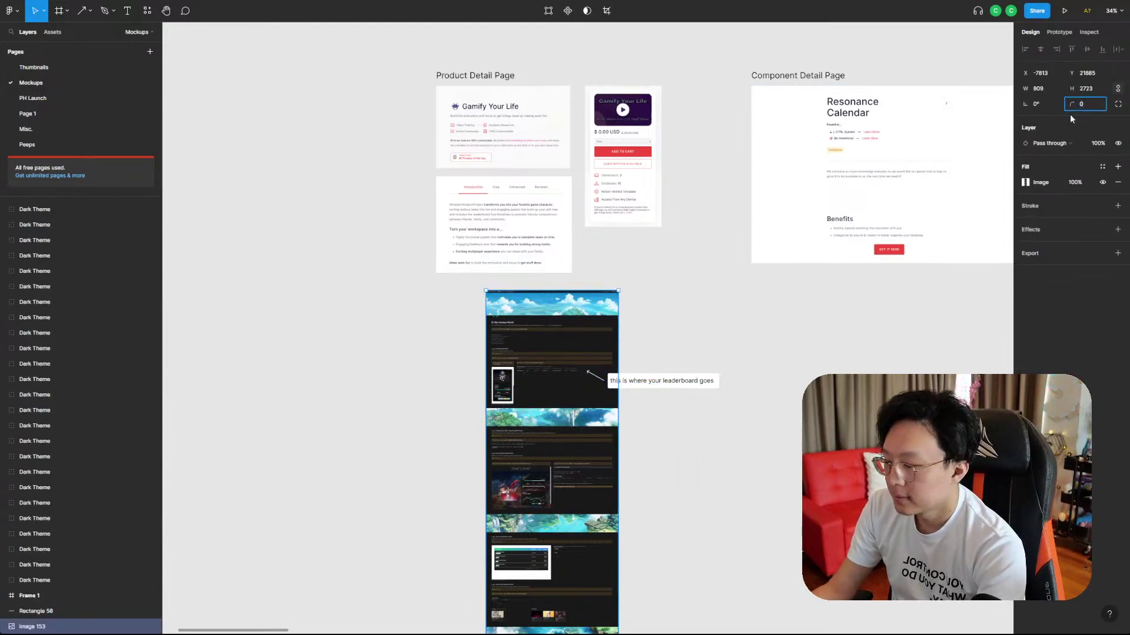
left_click(694, 352)
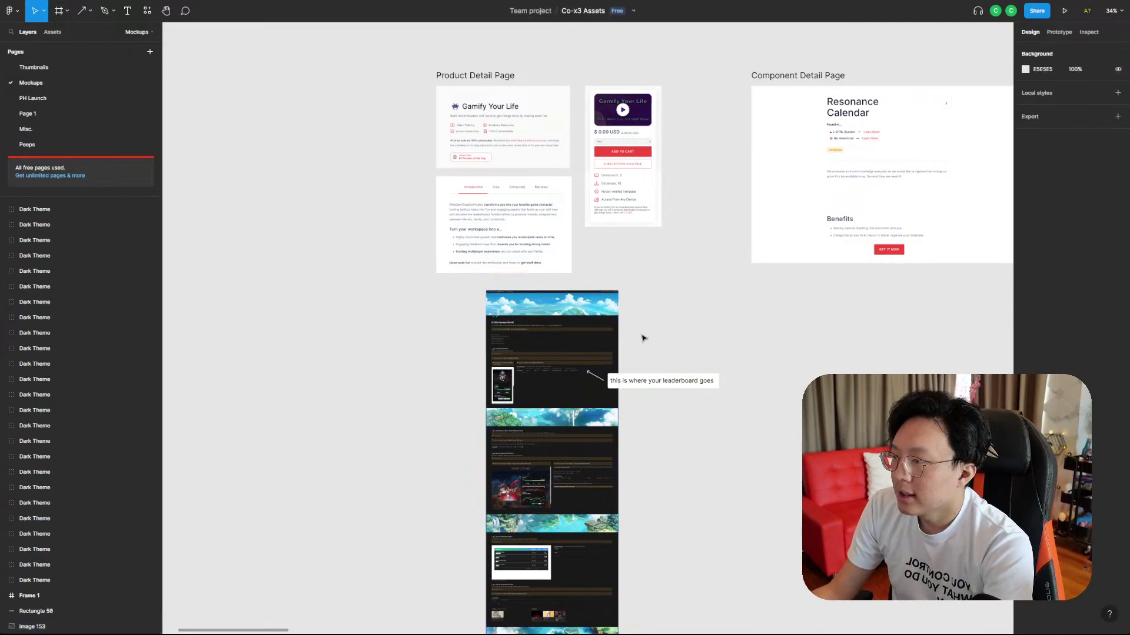
- Move the Introduction tabs capture out to the left and the annotated dashboard capture up beneath the product header capture
scroll(642, 337, "down", 3)
scroll(638, 335, "up", 3)
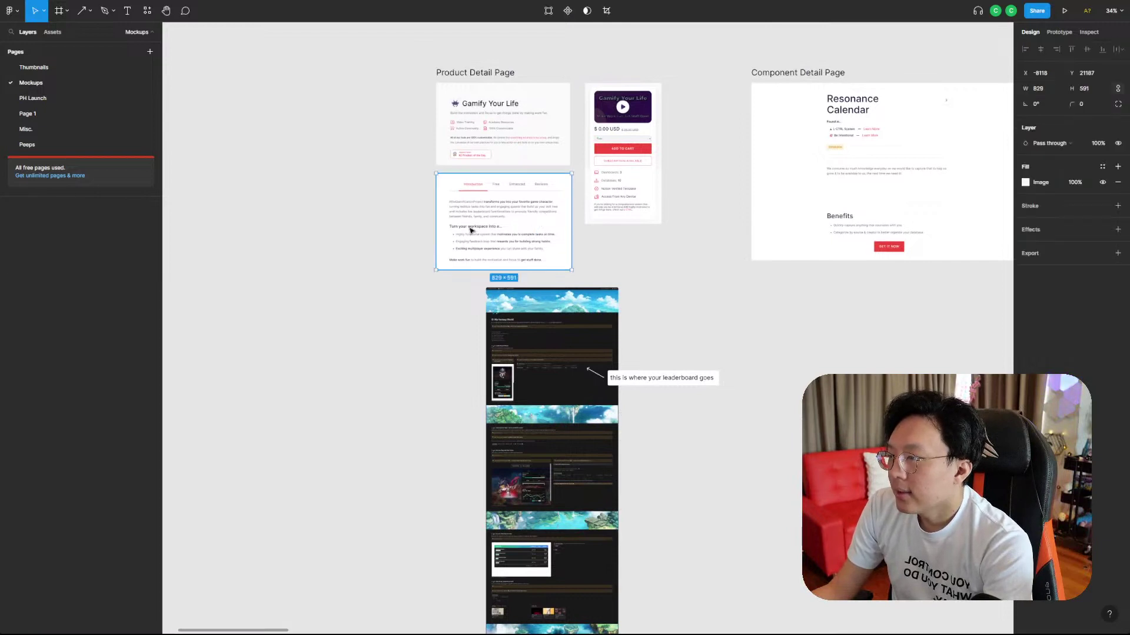
left_click_drag(543, 216, 338, 266)
left_click(708, 427)
left_click_drag(649, 393, 553, 270)
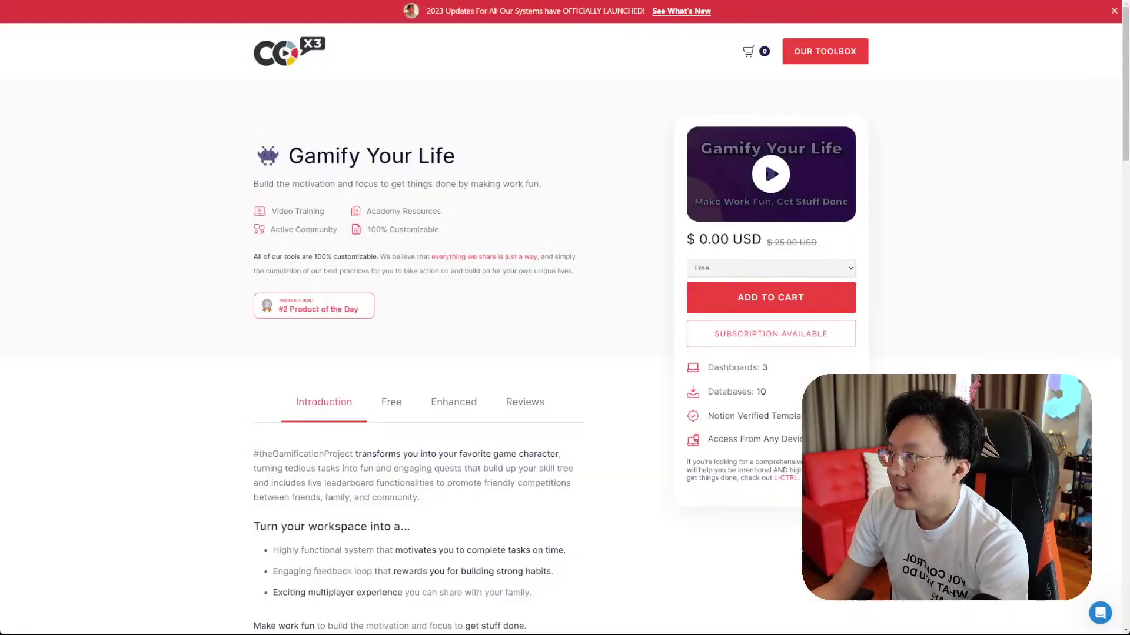
- Switch to the live Gamify Your Life product page and examine its layout from the header down to the subscription pricing table
scroll(848, 248, "down", 9)
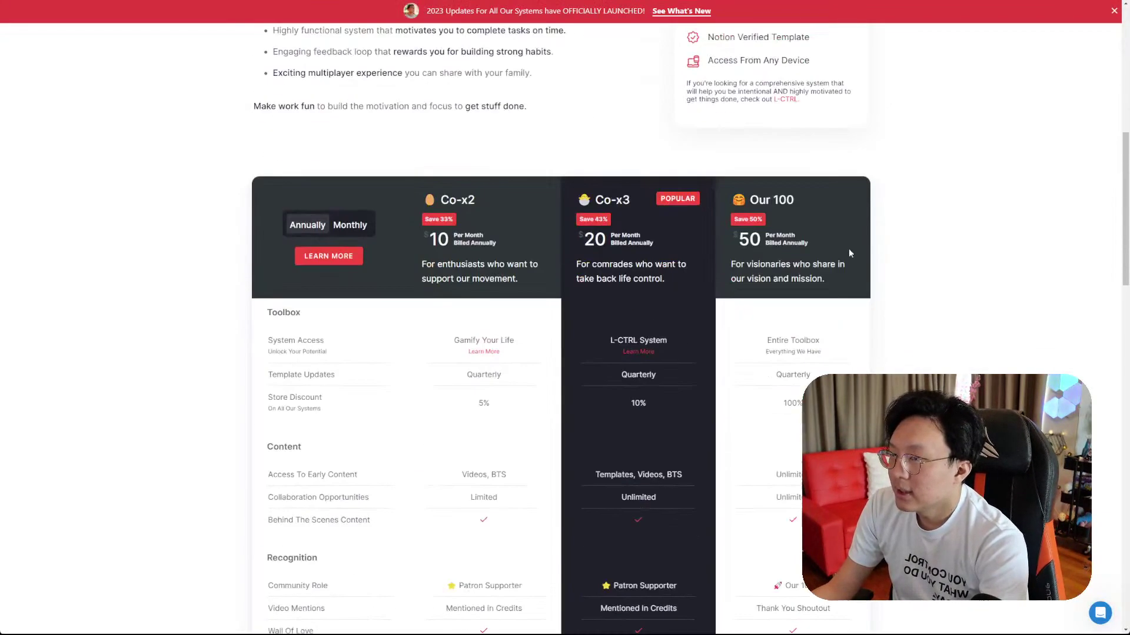
scroll(850, 254, "up", 5)
scroll(851, 255, "up", 4)
scroll(744, 206, "down", 8)
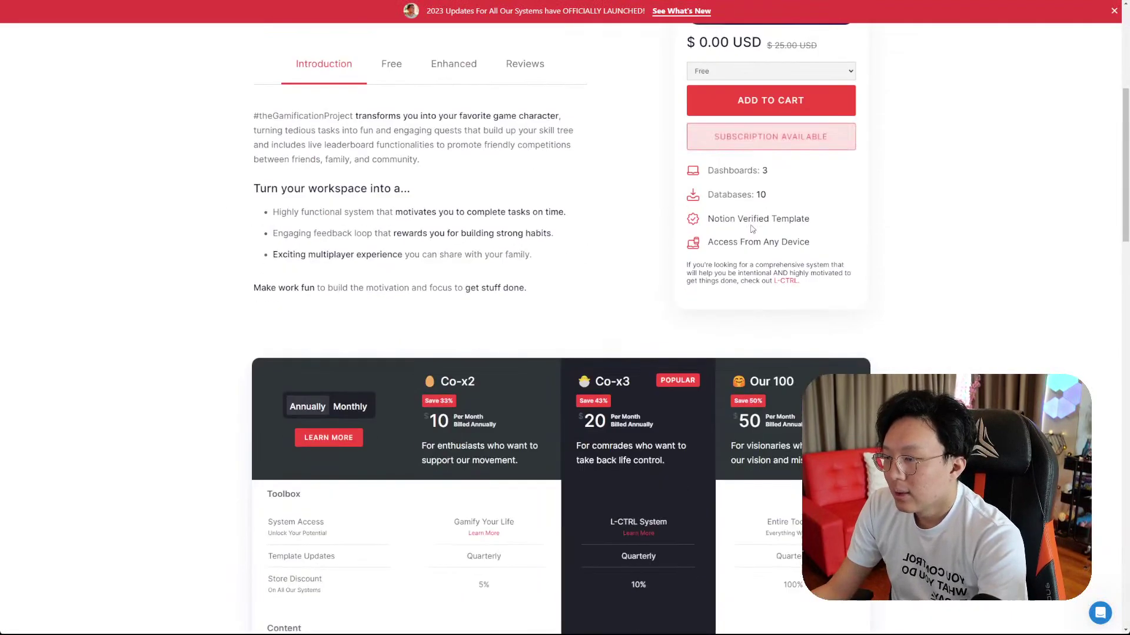
scroll(575, 323, "up", 2)
scroll(545, 356, "up", 5)
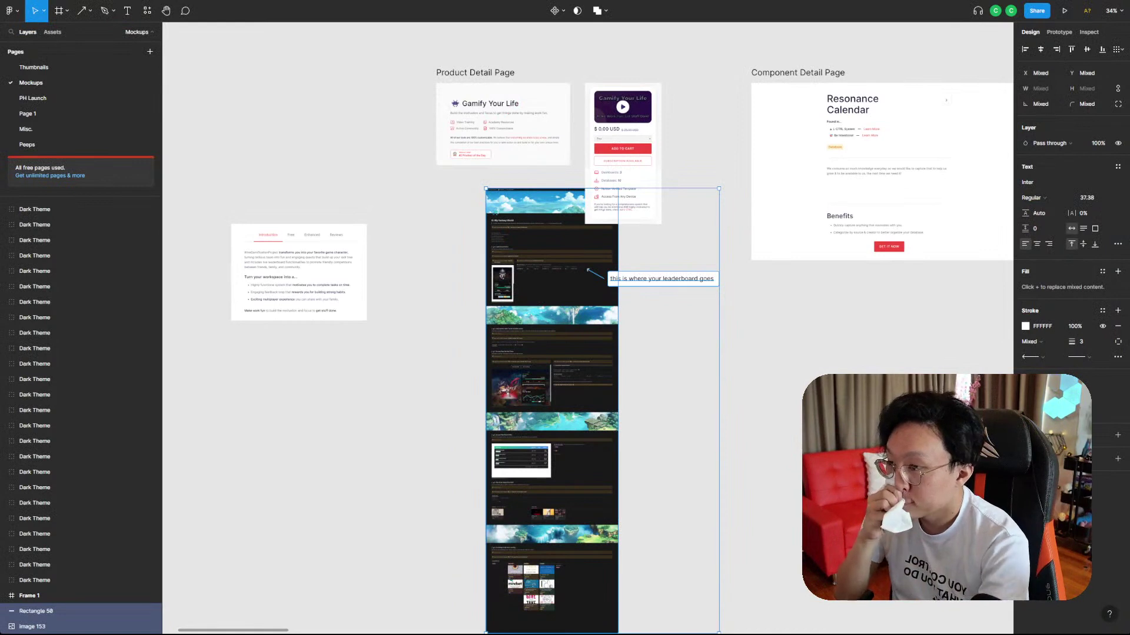
- Align the annotated dashboard capture with the left edge of the product header capture, directly beneath it
left_click_drag(666, 193, 510, 262)
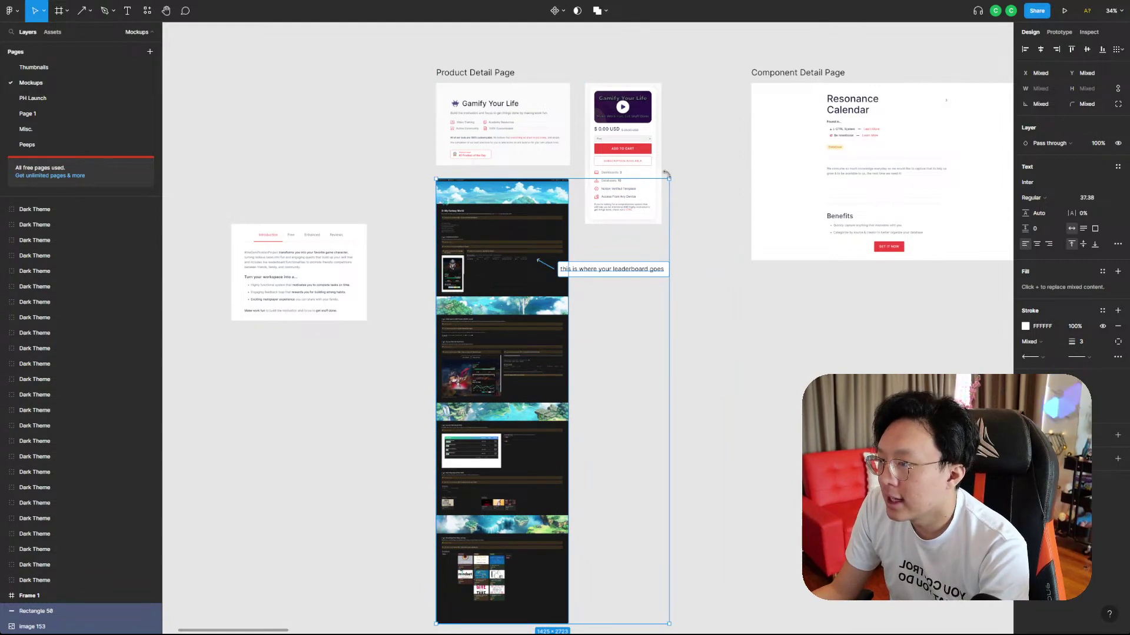
left_click_drag(666, 179, 579, 290)
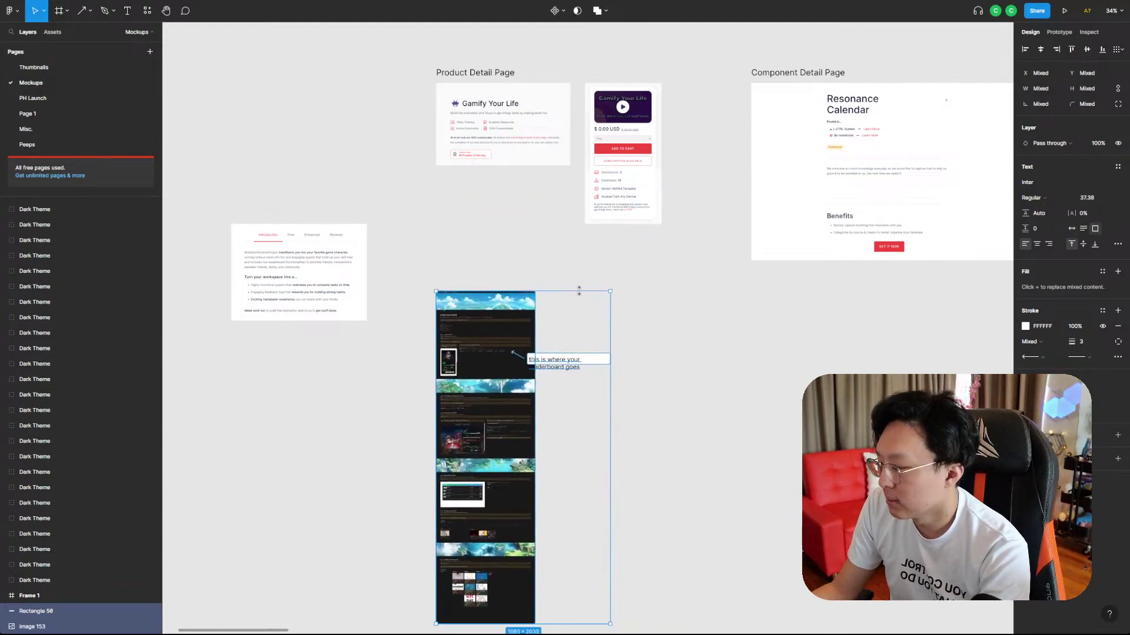
key("Delete")
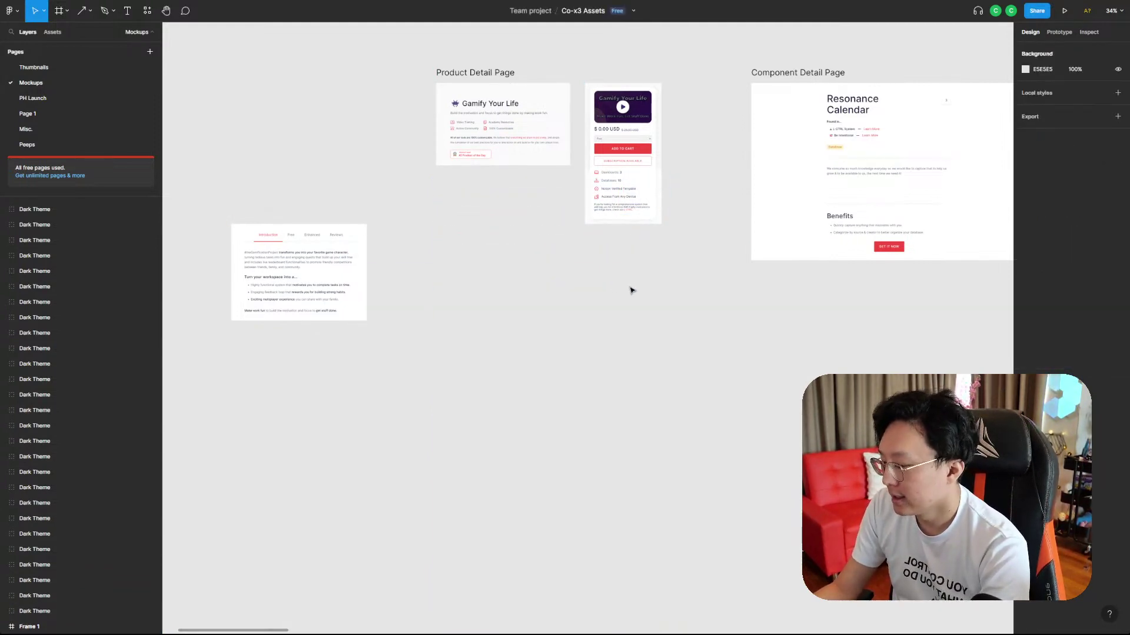
key("ctrl+z")
key("ctrl+z")
- Scale the dashboard capture, arrow and label down proportionally with the Scale tool
key("k")
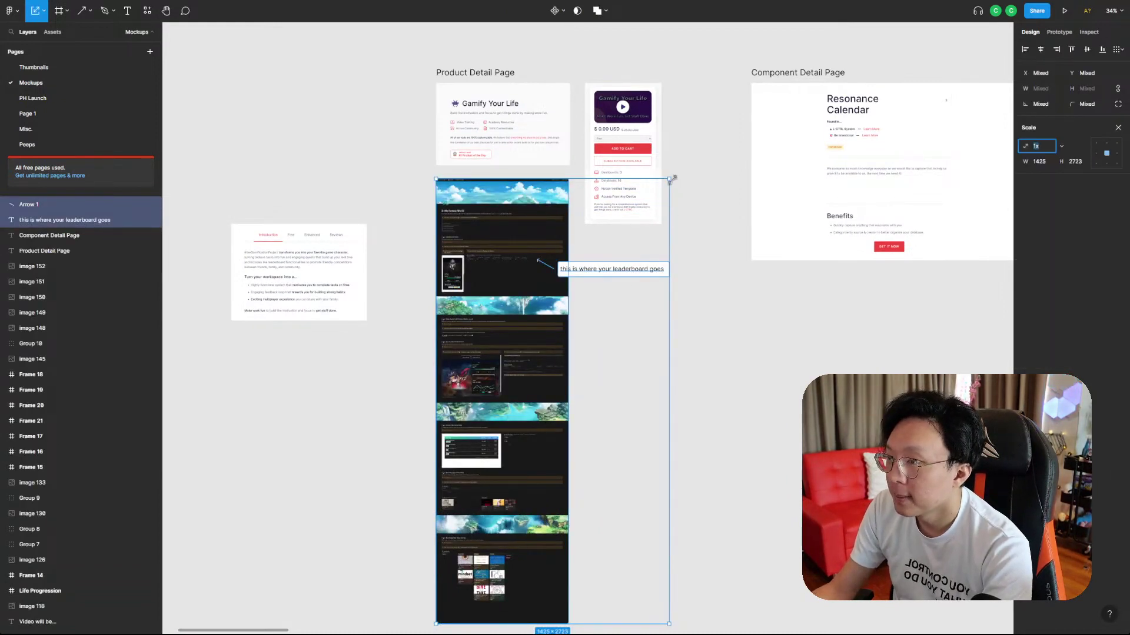
left_click_drag(674, 178, 630, 252)
key("Escape")
- Scale the arrow and leaderboard label up together by 1.19x to about 678 × 89
left_click_drag(638, 339, 588, 315)
left_click(527, 326, "shift")
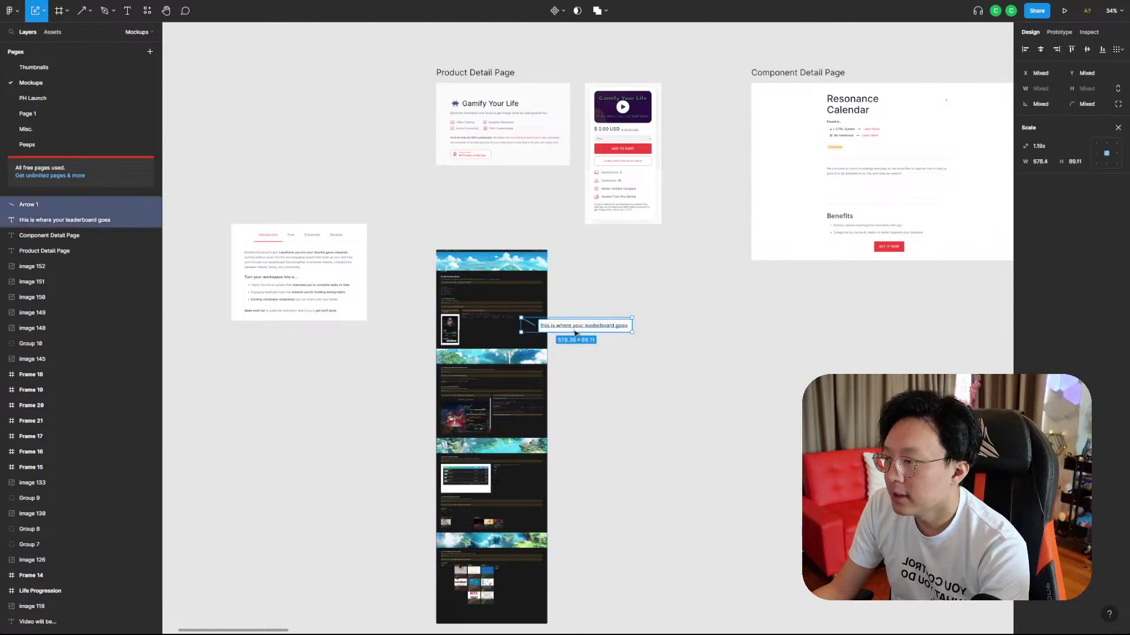
left_click(644, 375)
- Move the scaled dashboard capture with its arrow and label up to just beneath the product header capture
left_click_drag(612, 456, 456, 238)
left_click_drag(495, 346, 496, 274)
left_click(806, 373)
scroll(609, 239, "up", 3)
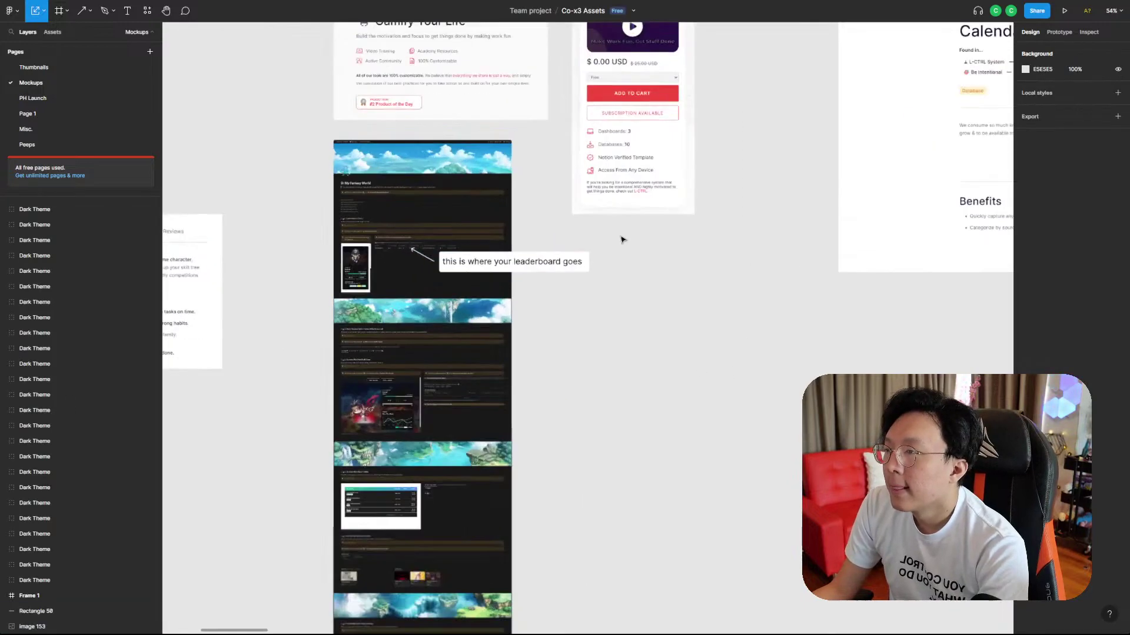
scroll(682, 277, "up", 3)
scroll(683, 276, "left", 1)
mouse_move(598, 345)
left_mouse_down()
mouse_move(558, 362)
mouse_move(592, 343)
left_mouse_up()
left_click(609, 360)
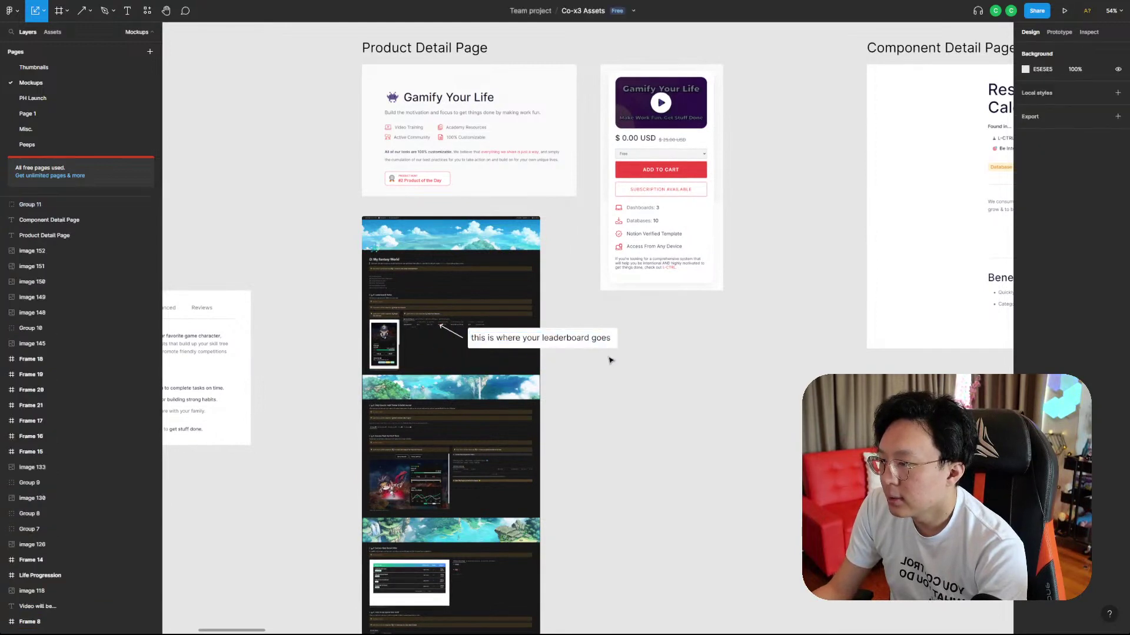
- Group the leaderboard text with its white rectangle and shift the group and arrow left, further over the dashboard capture
left_click(612, 347)
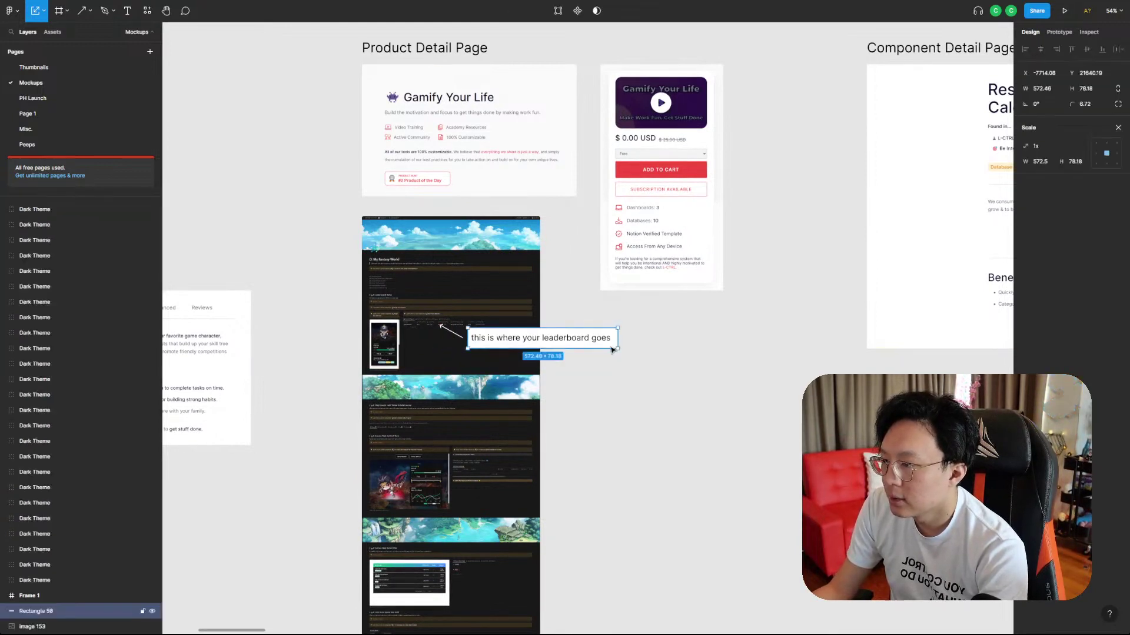
key("ctrl+g")
left_click_drag(611, 348, 546, 360)
key("ctrl+z")
key("ctrl+z")
key("ctrl+g")
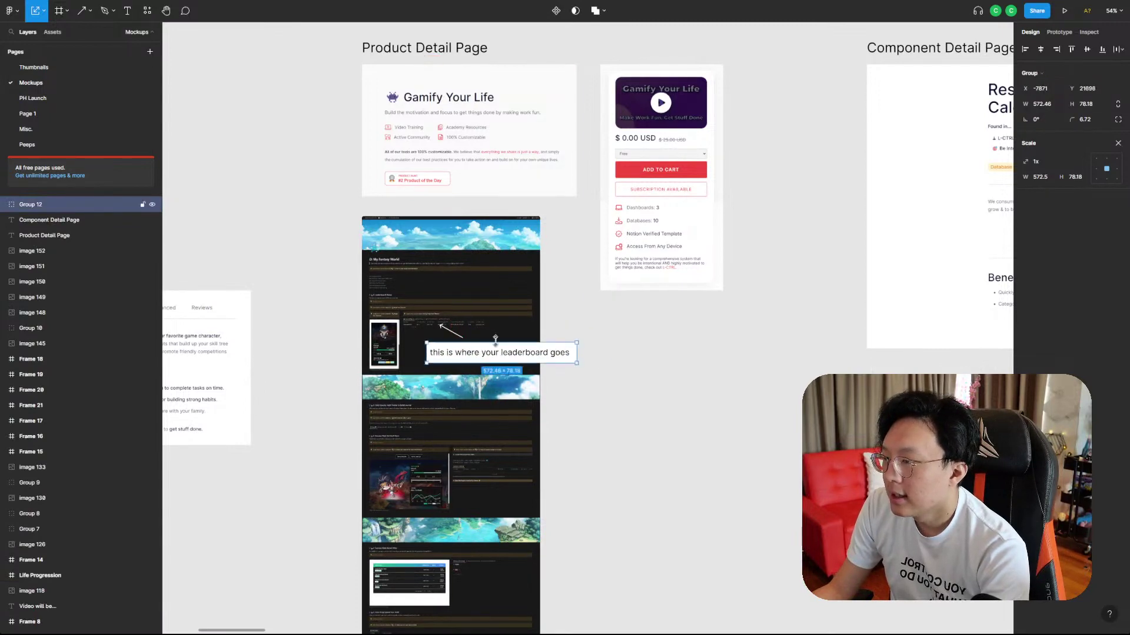
left_click_drag(459, 335, 454, 335)
left_click(651, 349)
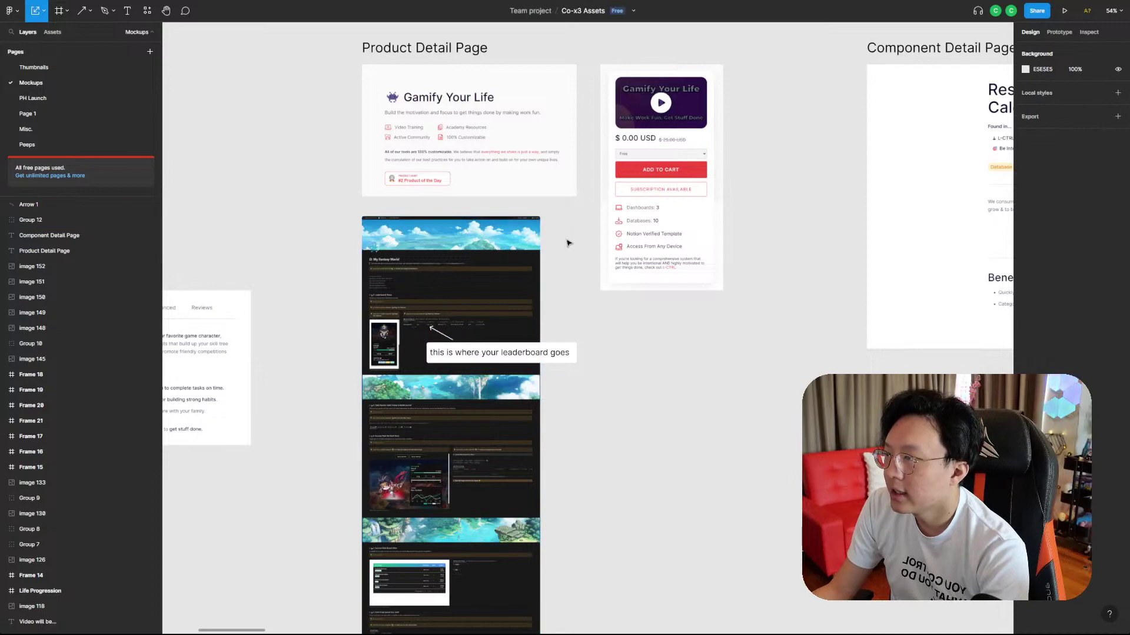
- Duplicate the capture with the Introduction, Free, Enhanced and Reviews tabs and place the copy above the original, beside the product header capture
scroll(562, 253, "down", 6)
scroll(562, 257, "up", 4)
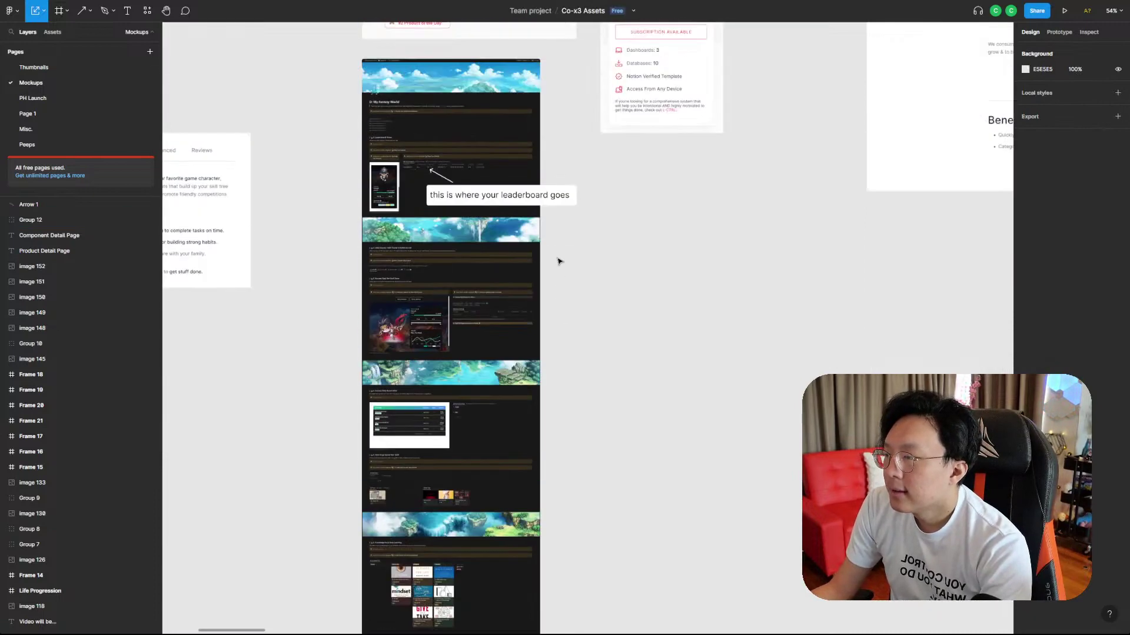
scroll(646, 252, "up", 5)
scroll(646, 253, "left", 3)
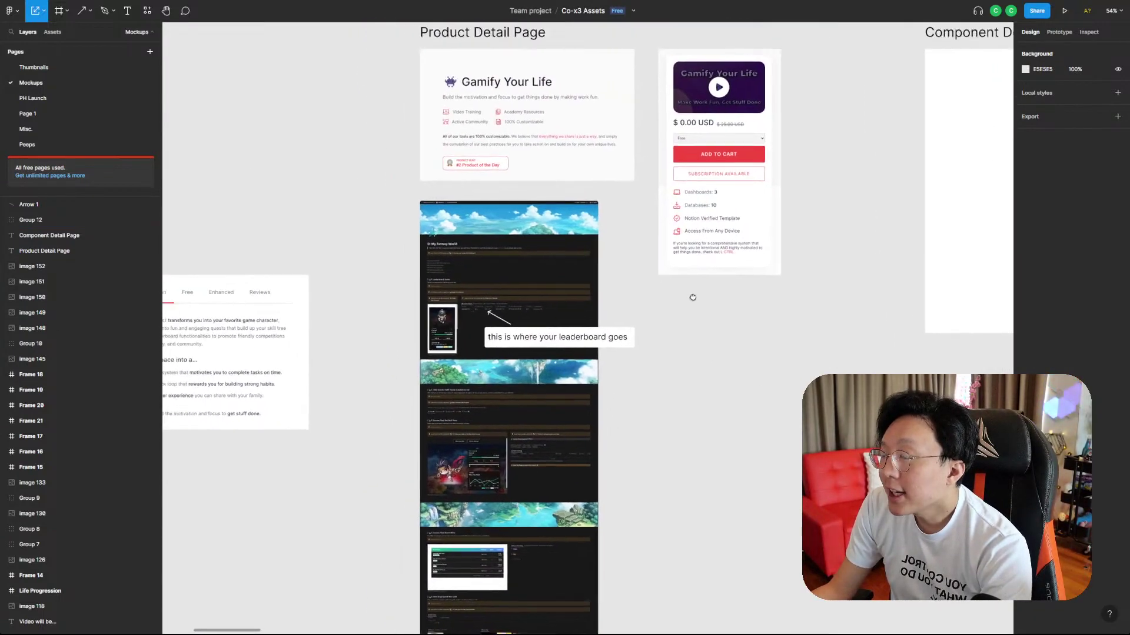
scroll(714, 302, "up", 2)
scroll(714, 301, "left", 2)
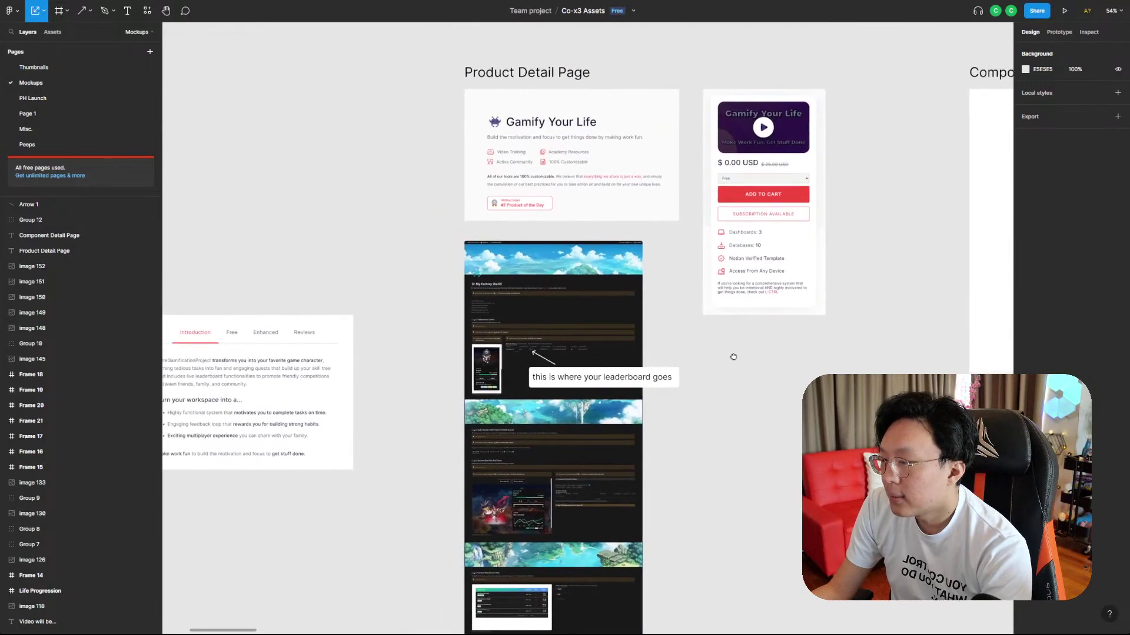
left_click_drag(733, 356, 796, 318)
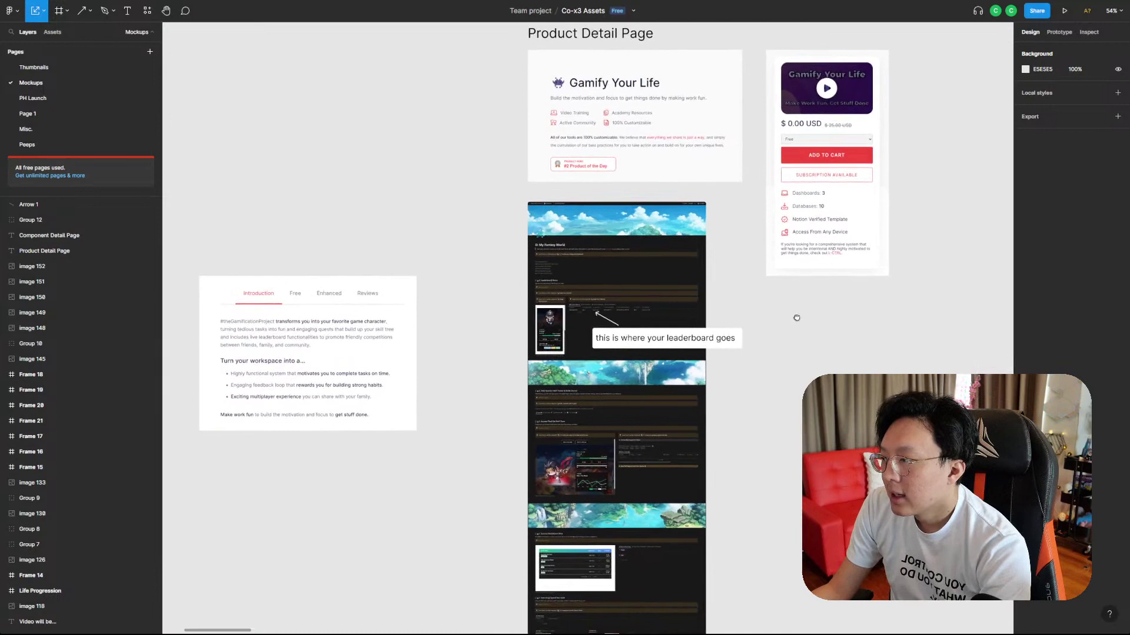
left_click(391, 301)
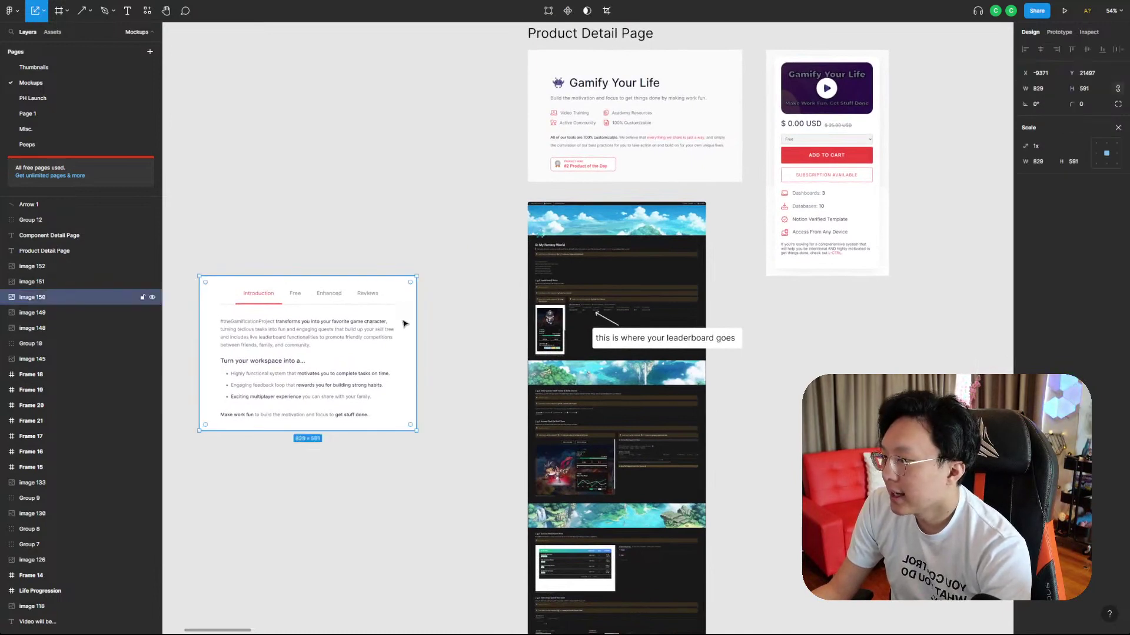
left_click_drag(384, 338, 409, 143)
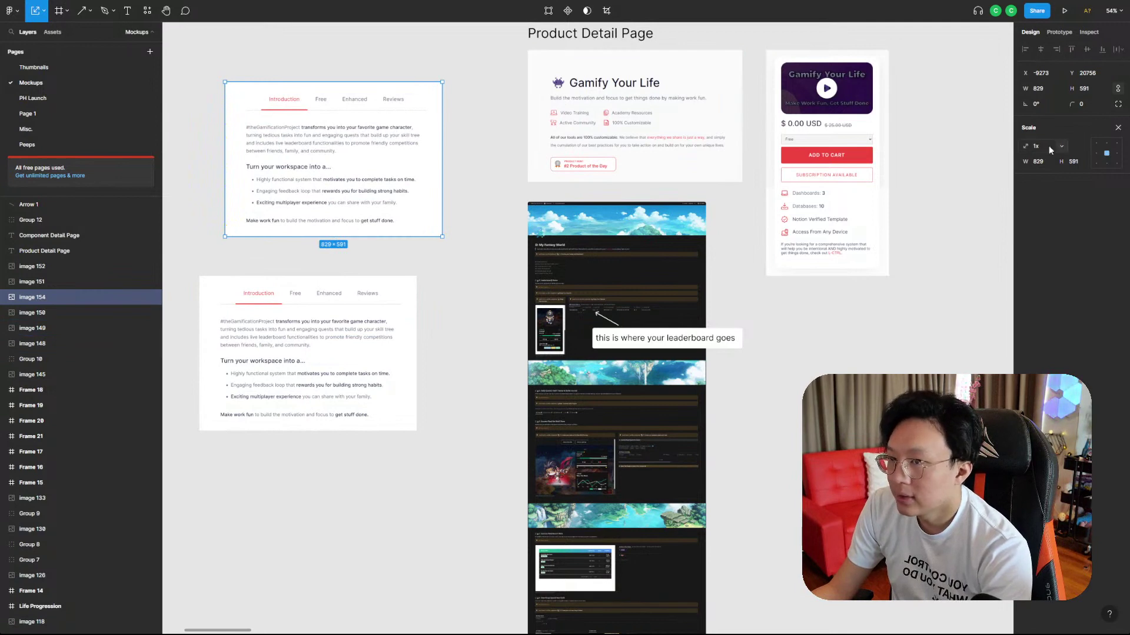
- Crop the duplicated capture to just its tab row, 829 × 149, and place the row directly beneath the product header capture
left_click(1059, 32)
left_click(1089, 32)
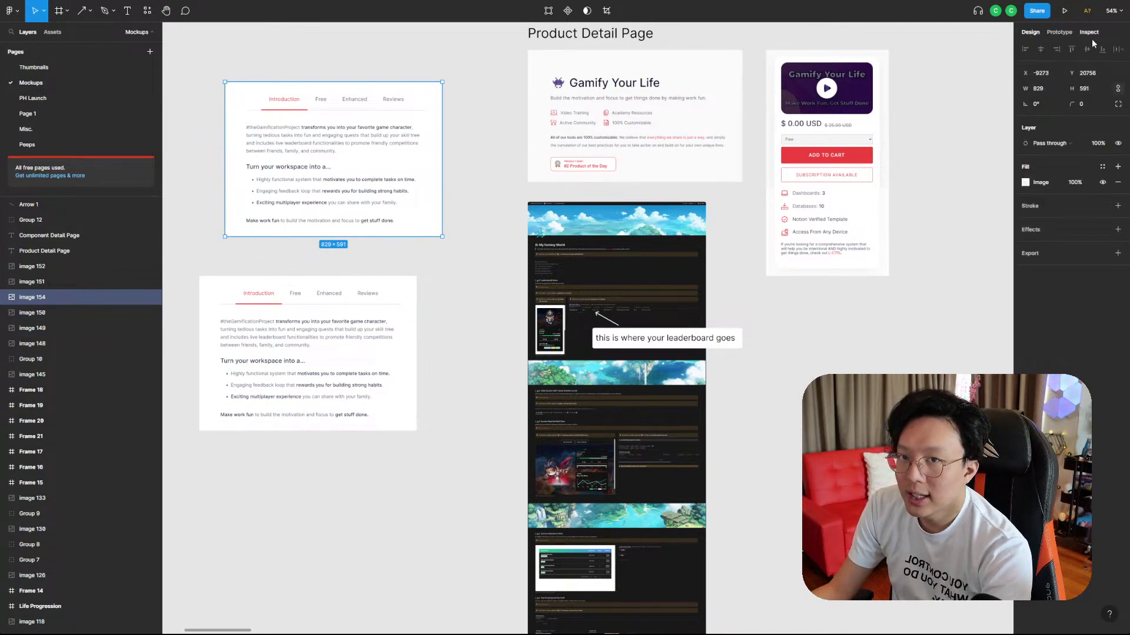
left_click(1033, 34)
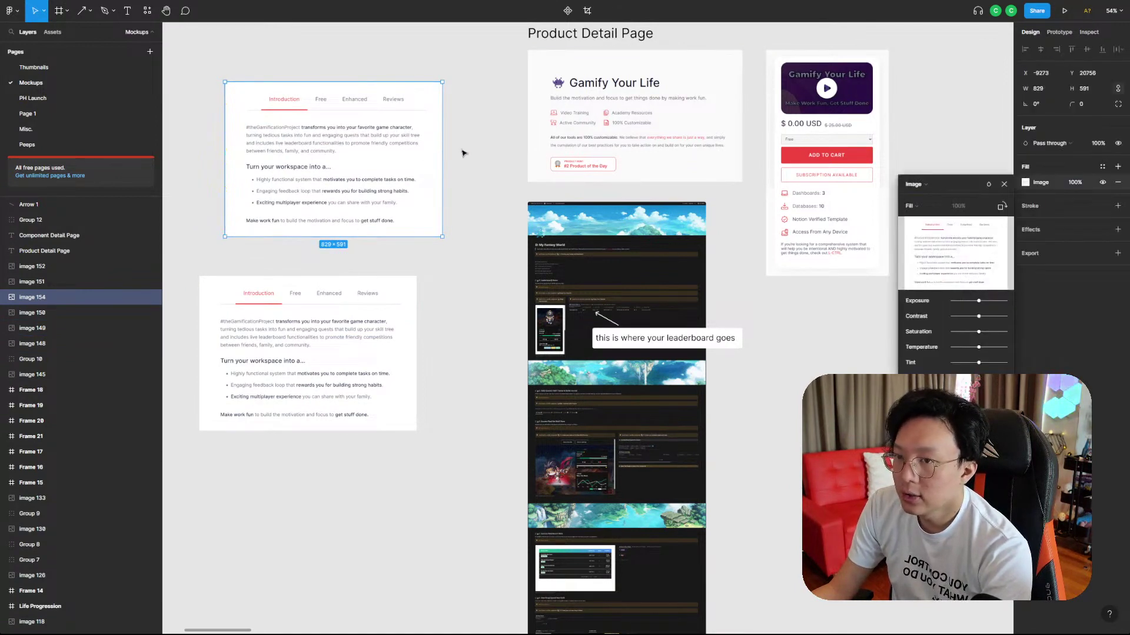
left_click(926, 184)
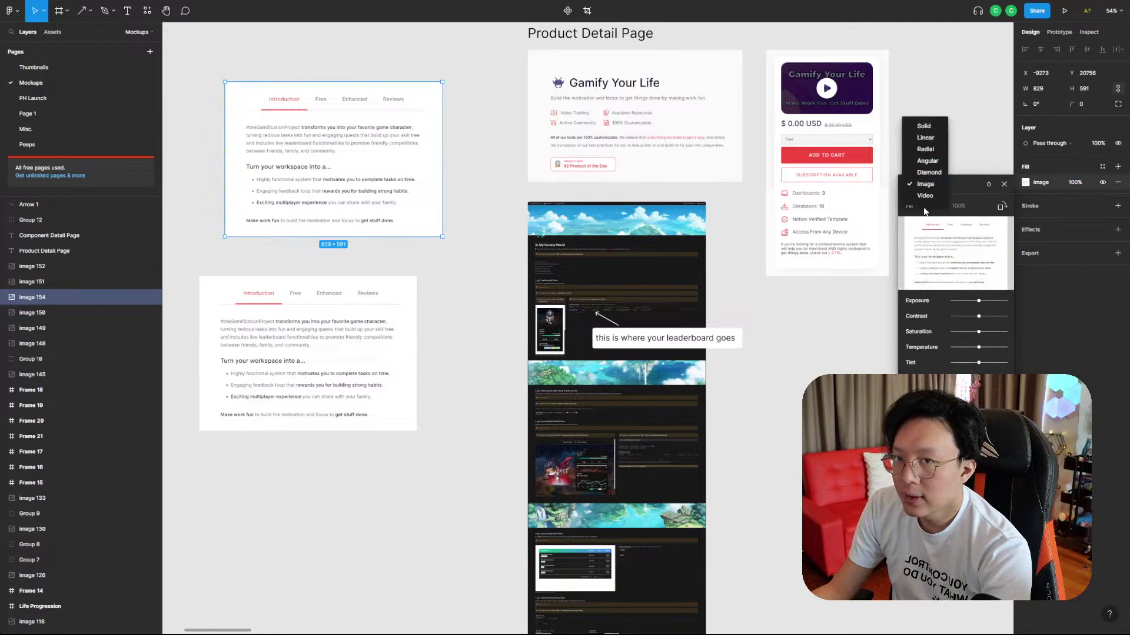
left_click(925, 183)
left_click(911, 205)
left_click(912, 230)
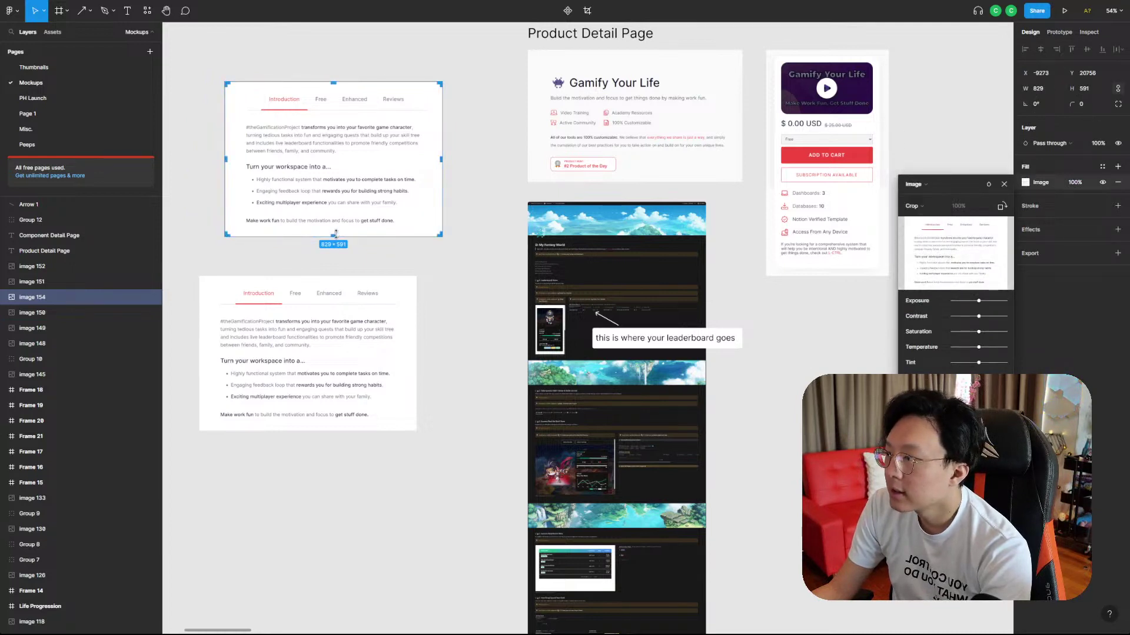
left_click_drag(335, 234, 700, 206)
left_click(474, 162)
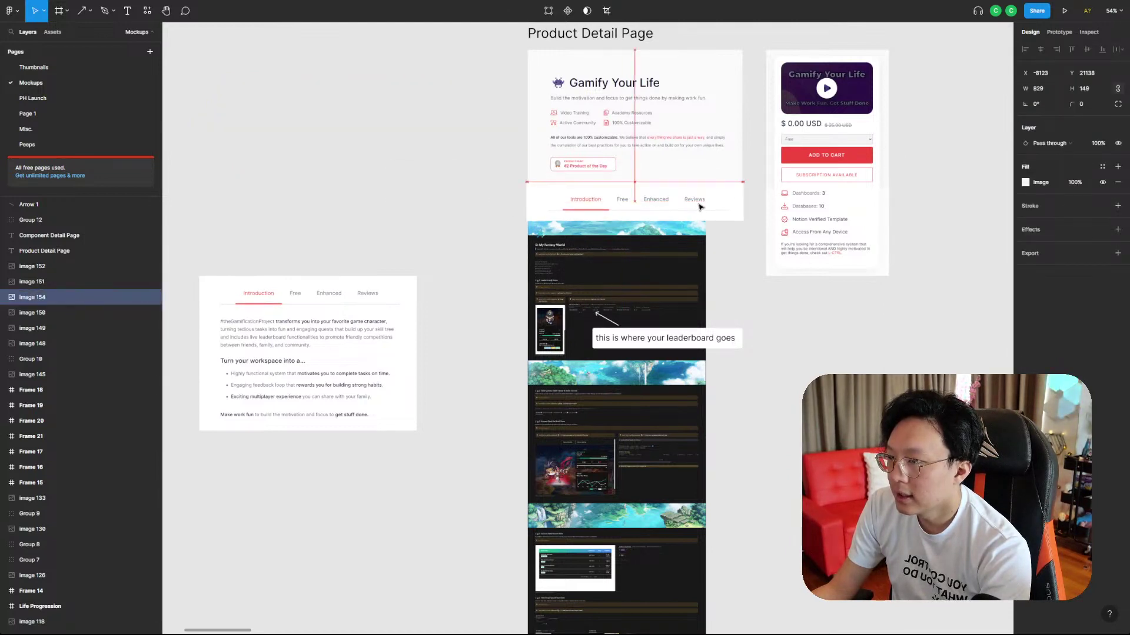
left_click(692, 260)
left_click_drag(682, 246, 682, 273)
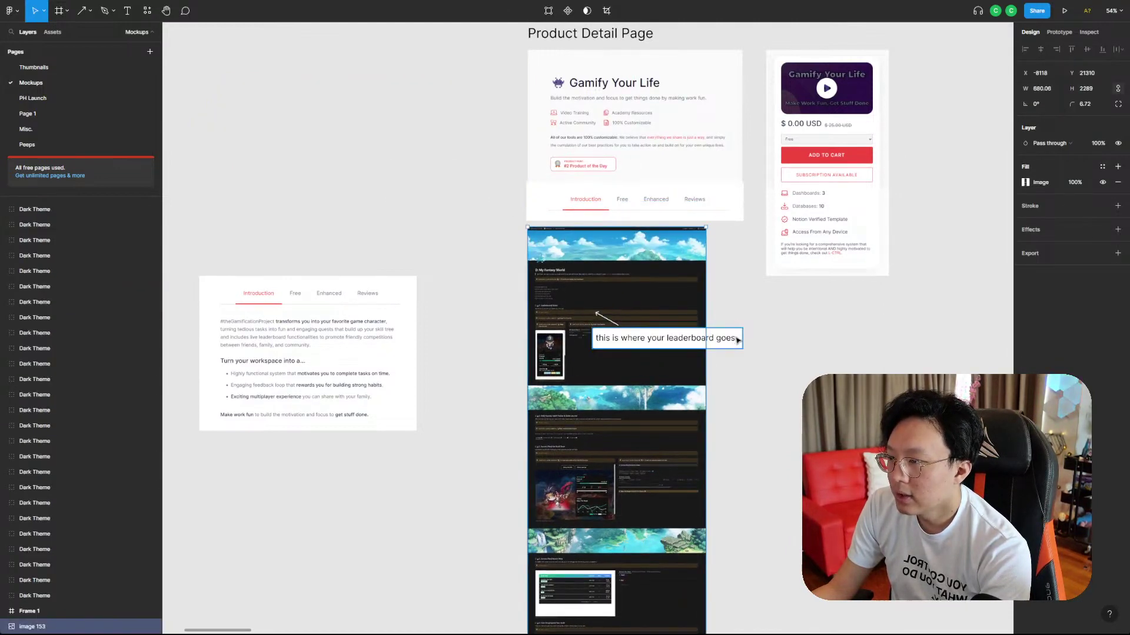
key("ctrl+z")
- Move the dashboard capture with its arrow and label down clear of the tab row, and realign the tab row flush under the product header
left_click_drag(755, 377, 567, 291)
left_click_drag(629, 294, 633, 325)
left_click(685, 209)
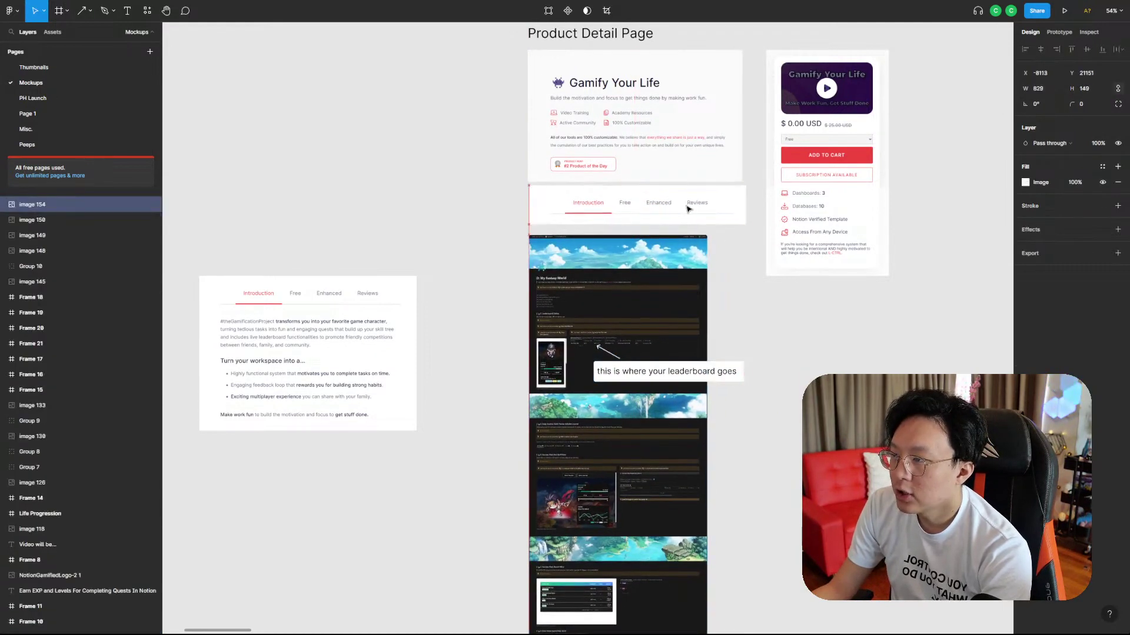
left_click_drag(687, 206, 686, 206)
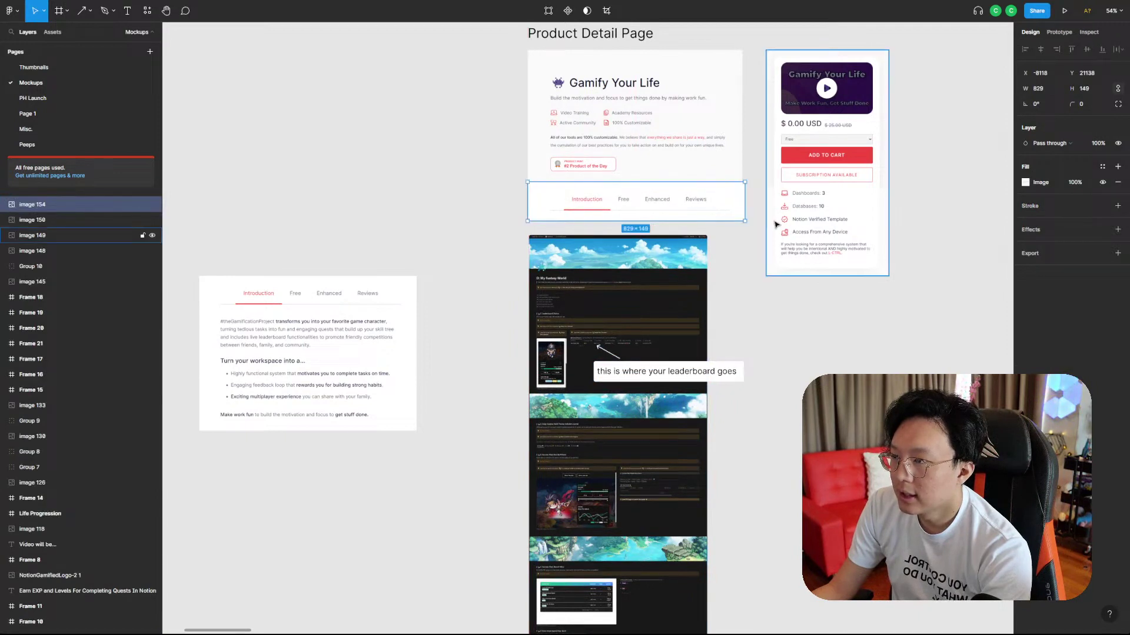
left_click(775, 284)
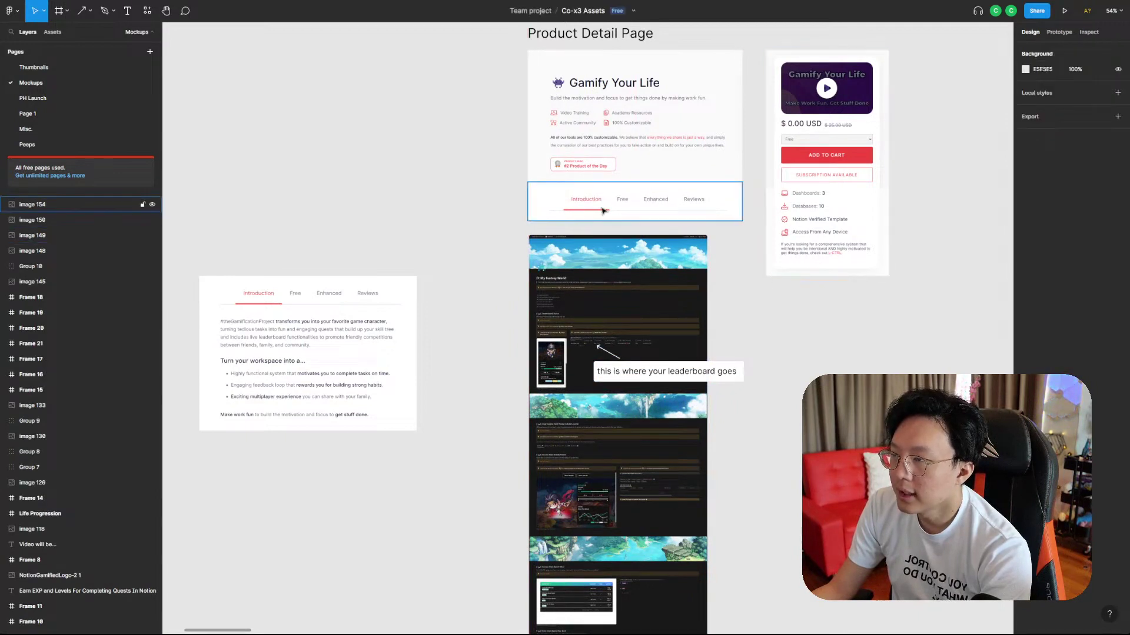
- Examine the product detail page mockup from the header and purchase card down to the end of the dashboard capture
scroll(789, 325, "right", 2)
scroll(788, 324, "up", 1)
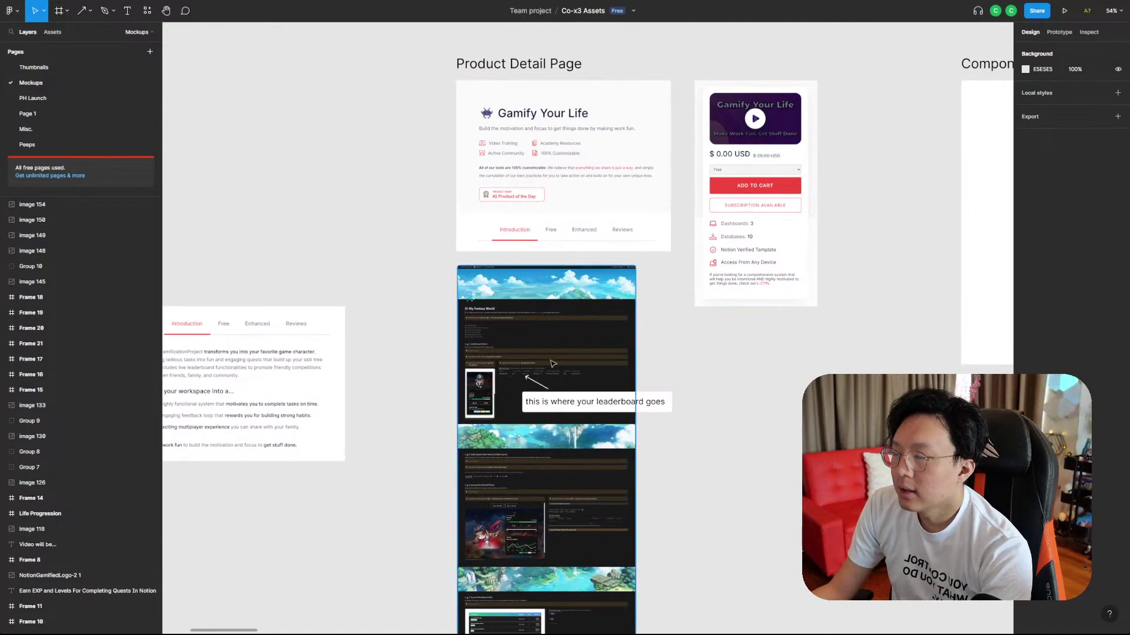
scroll(678, 306, "down", 5)
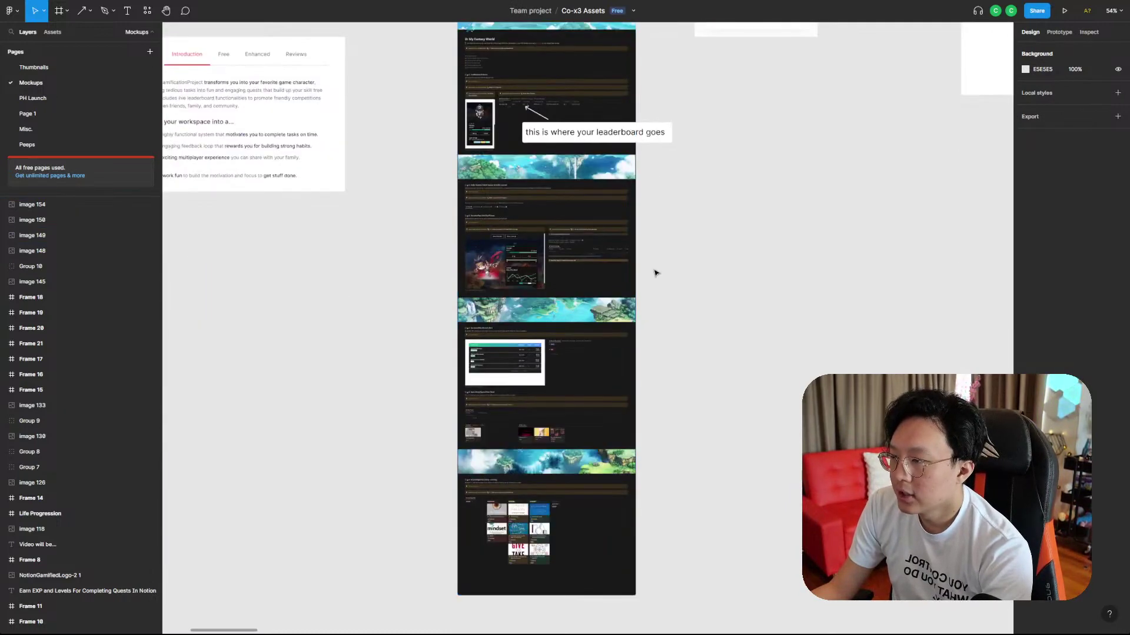
scroll(588, 177, "up", 4)
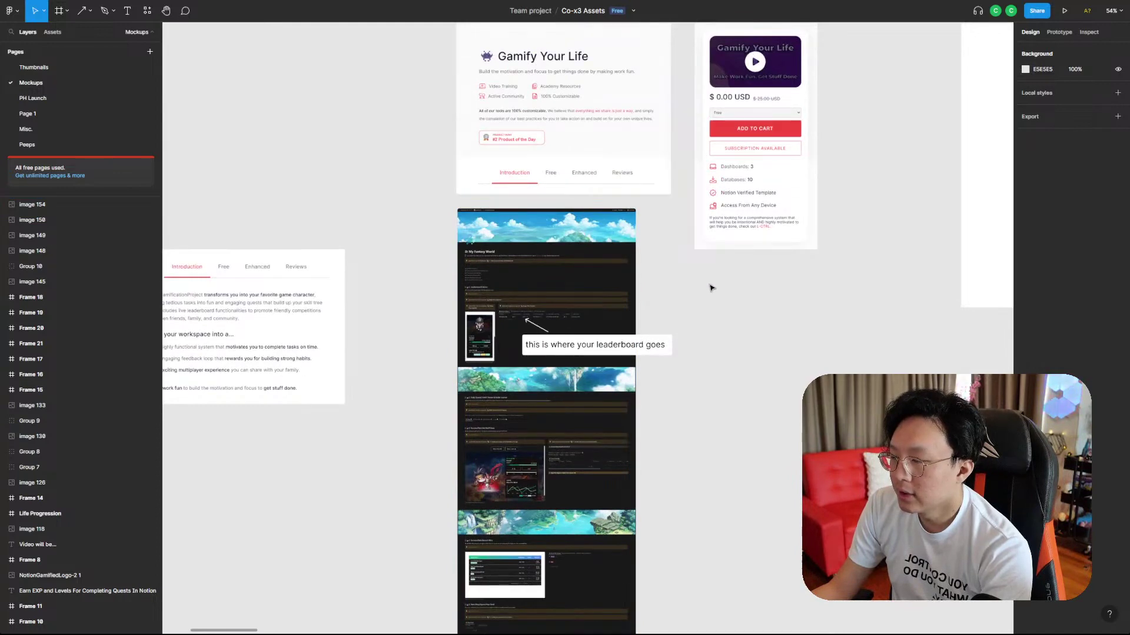
scroll(712, 288, "down", 5)
scroll(711, 298, "up", 6)
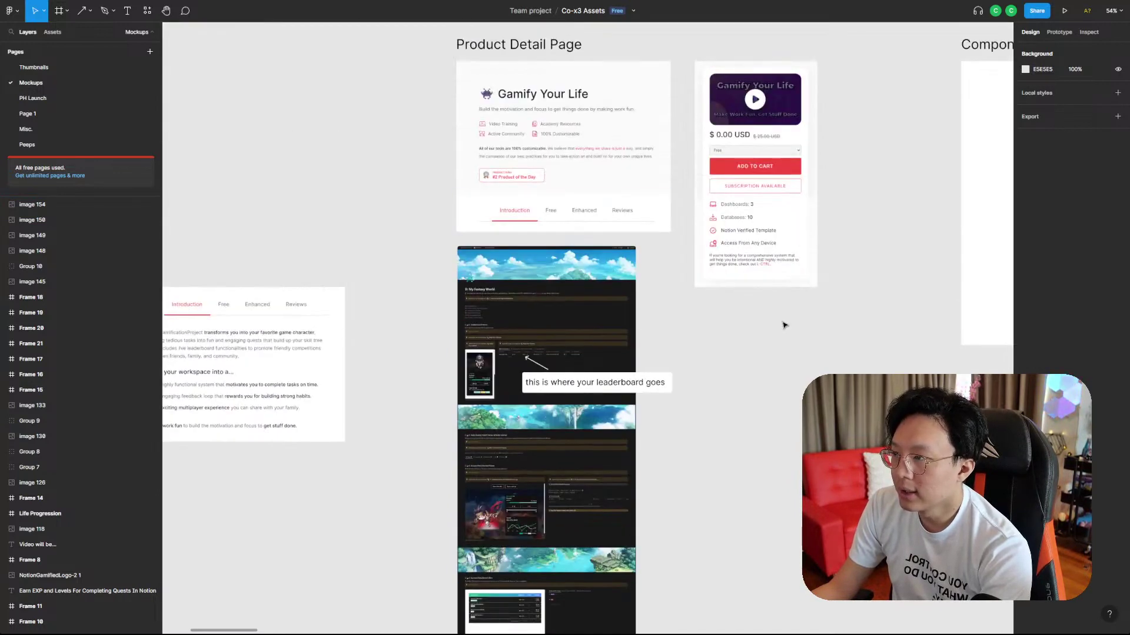
scroll(784, 323, "up", 2)
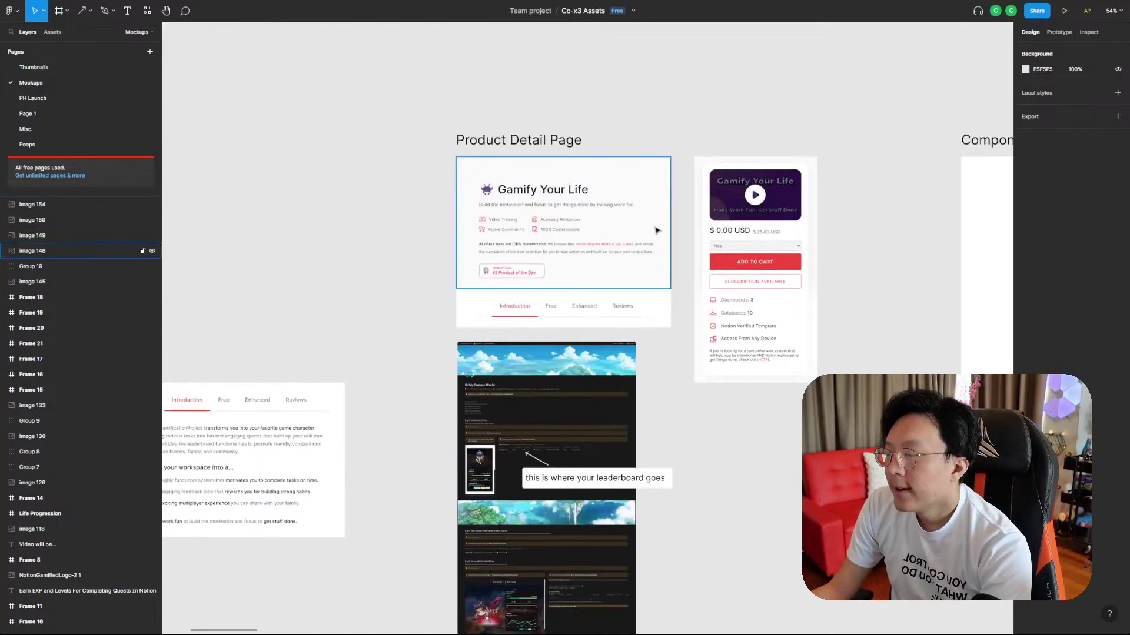
scroll(657, 230, "up", 3)
scroll(743, 204, "down", 1)
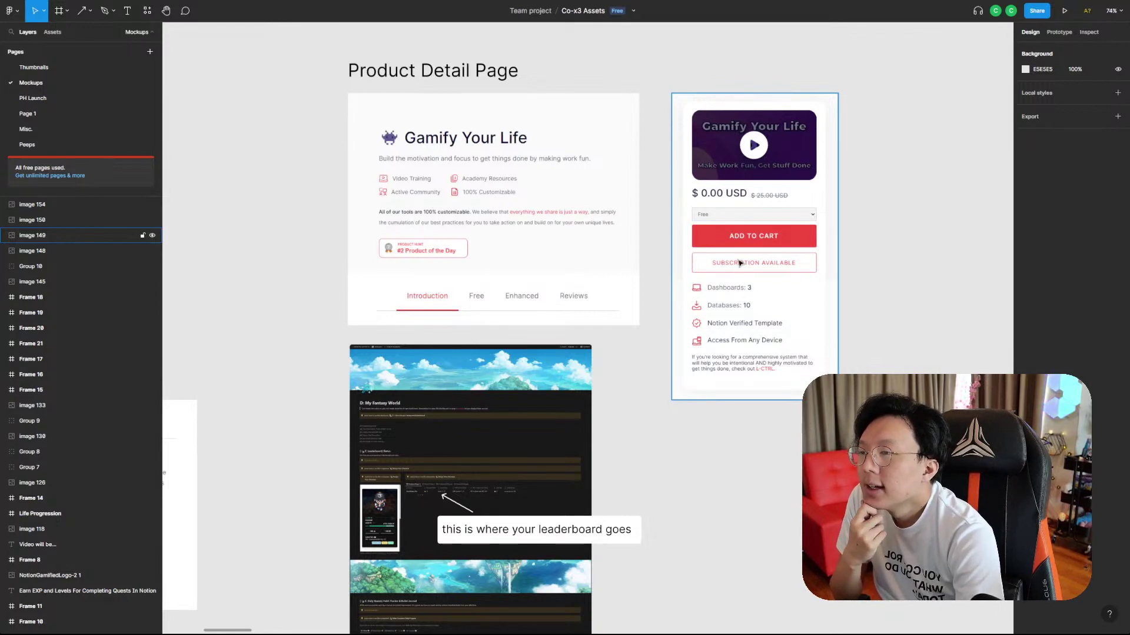
scroll(738, 268, "down", 10)
scroll(736, 270, "up", 8)
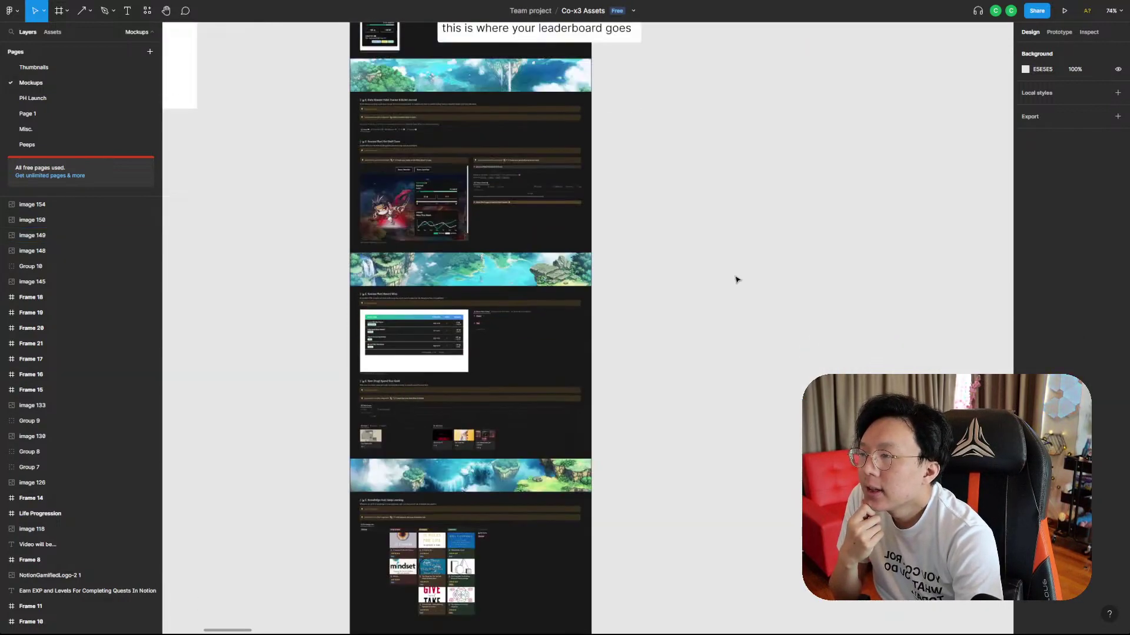
scroll(735, 287, "up", 3)
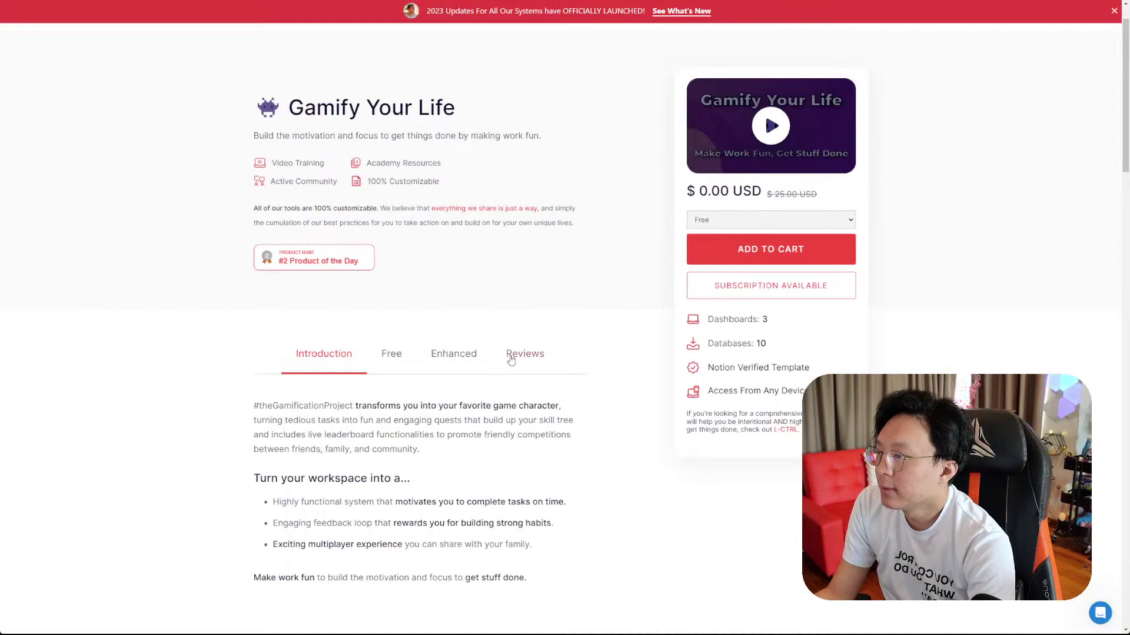
- Copy a customer review from the Reviews section of the live Gamify Your Life page into the Figma mockup beneath the purchase card, scaled to 0.74x
left_click(511, 356)
scroll(564, 290, "down", 3)
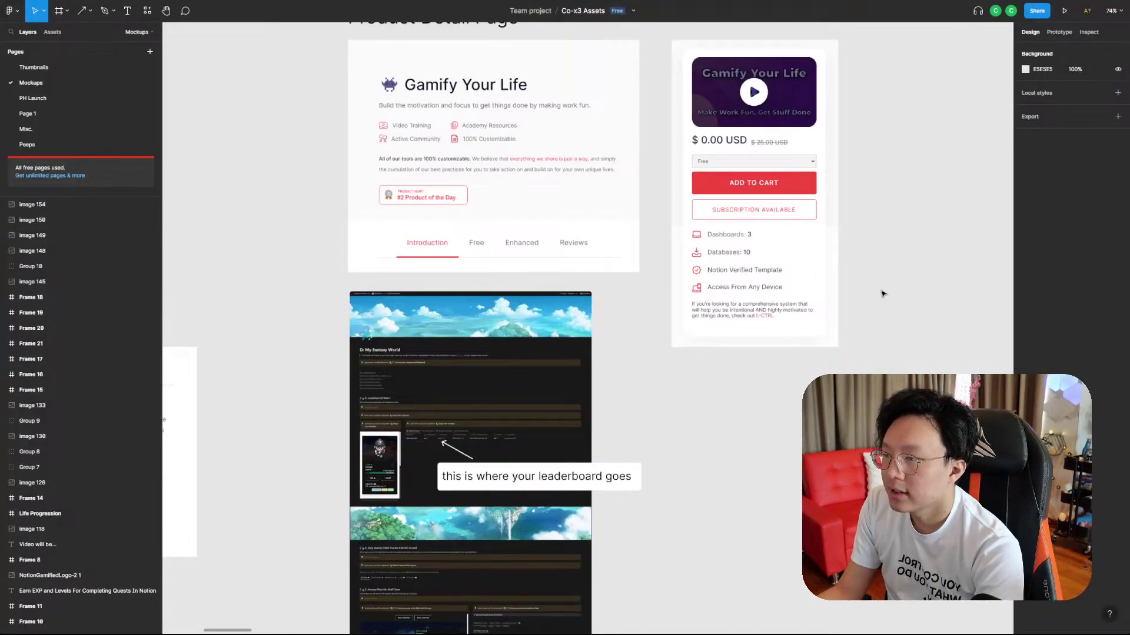
key("ctrl+v")
left_click_drag(588, 405, 810, 411)
type("k0.6")
key("Return")
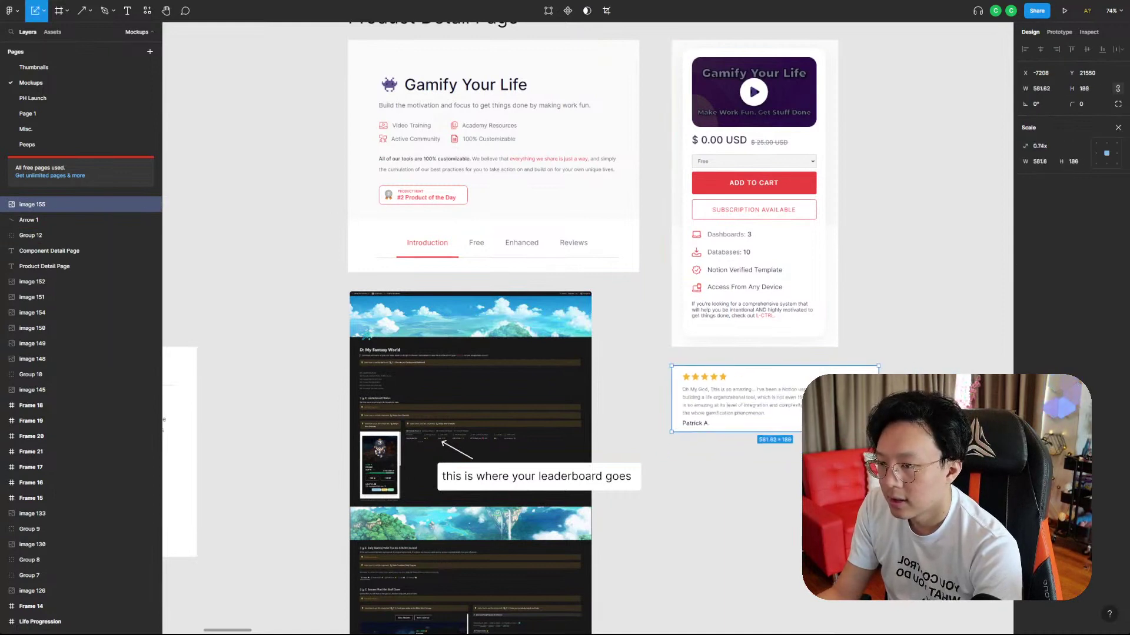
- Shrink the review to the purchase card's width and duplicate it twice into an evenly spaced column of three beneath the card
left_click_drag(841, 420, 772, 522)
left_click(830, 447)
left_click(823, 450)
left_click(812, 489)
left_click(845, 500)
- Examine how the header, tab row, dashboard capture, purchase card and stacked reviews work together in the product detail mockup
scroll(841, 398, "down", 5)
scroll(847, 400, "up", 1)
scroll(822, 318, "down", 3)
scroll(823, 318, "right", 2)
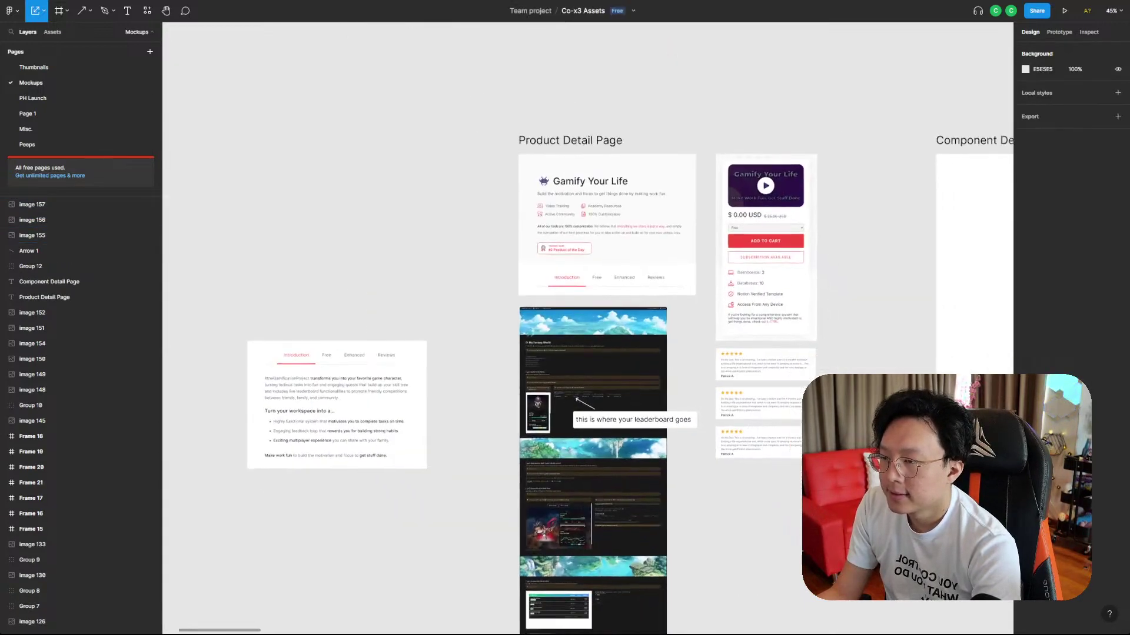
scroll(826, 299, "up", 3)
scroll(828, 302, "down", 1)
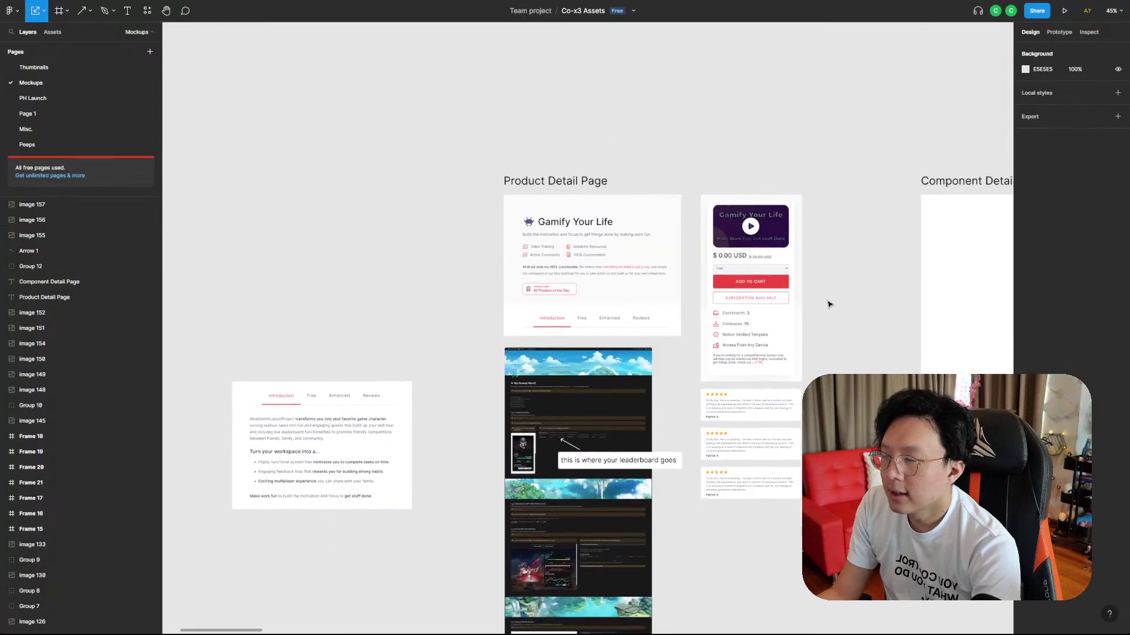
scroll(833, 302, "up", 3)
scroll(835, 304, "up", 1)
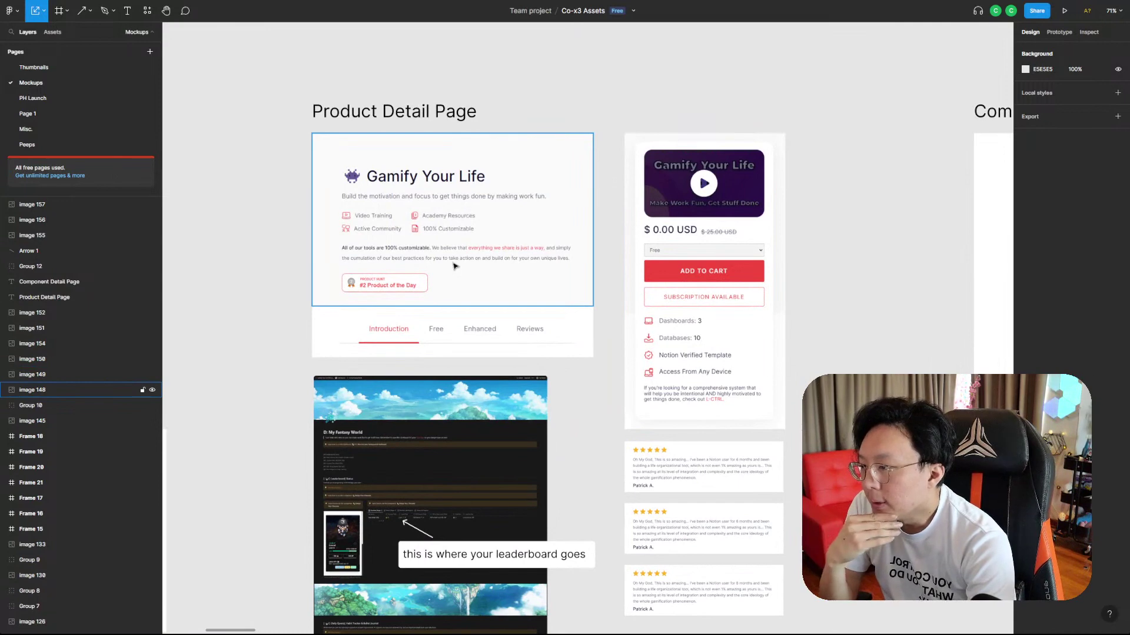
scroll(454, 267, "down", 10)
scroll(514, 304, "up", 8)
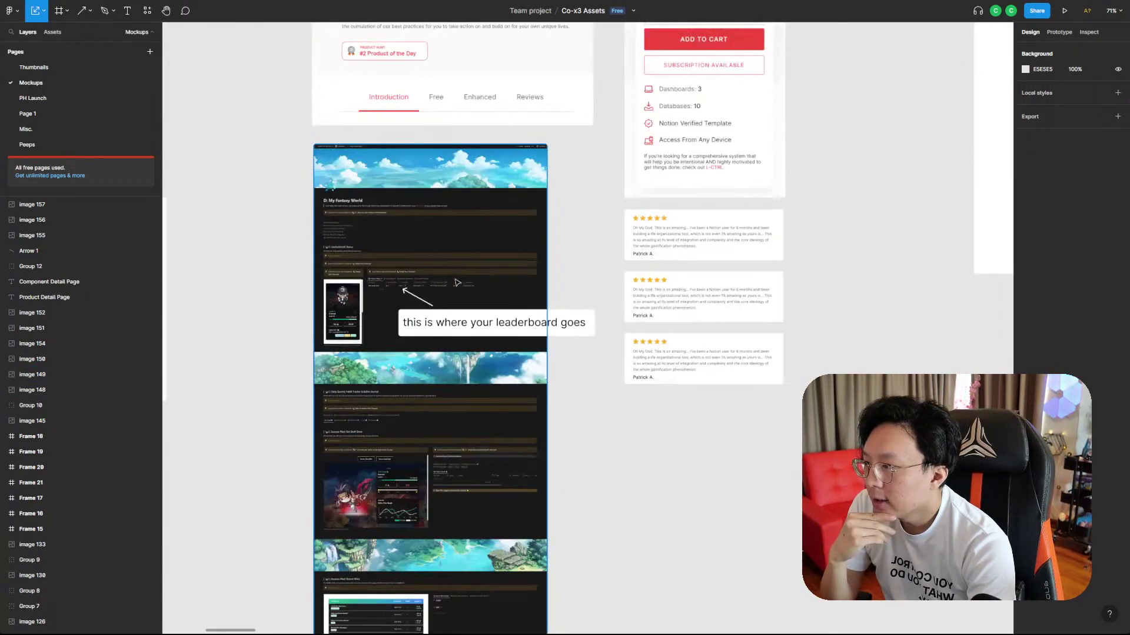
scroll(514, 304, "up", 3)
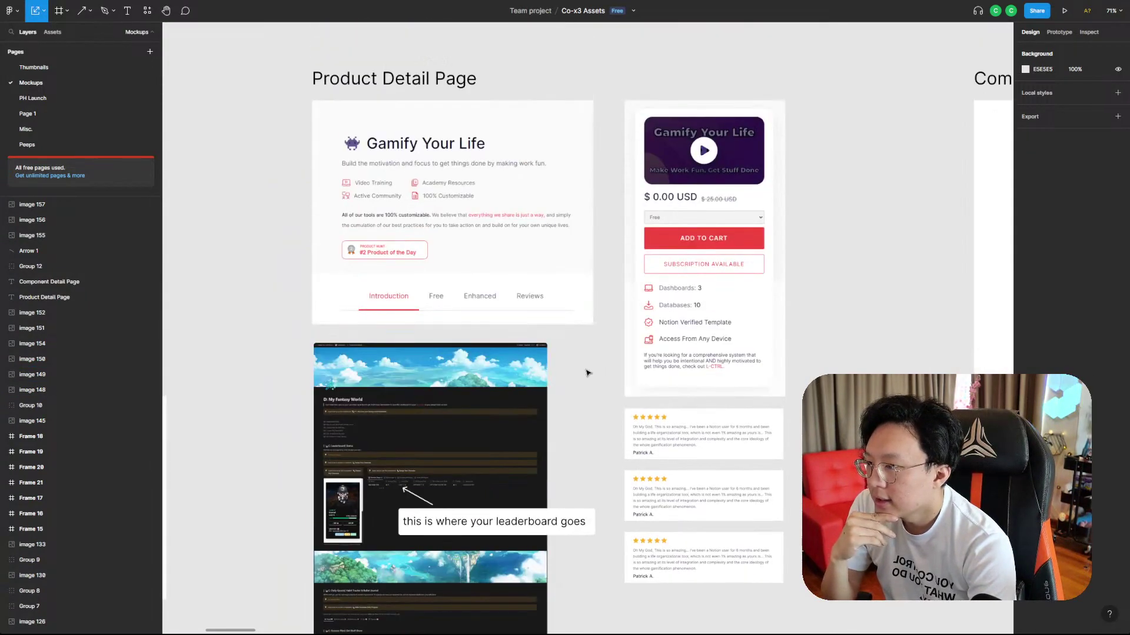
left_click_drag(853, 567, 365, 147)
left_click(823, 288)
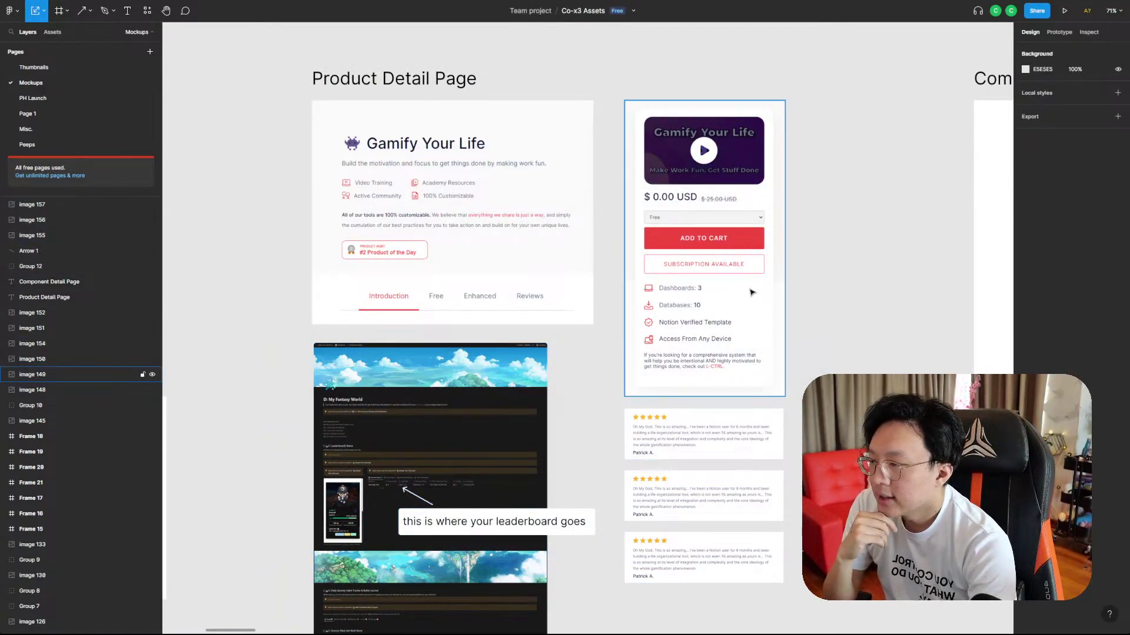
- Move the plan comparison table capture up to just beneath the end of the dashboard capture
scroll(562, 122, "down", 15)
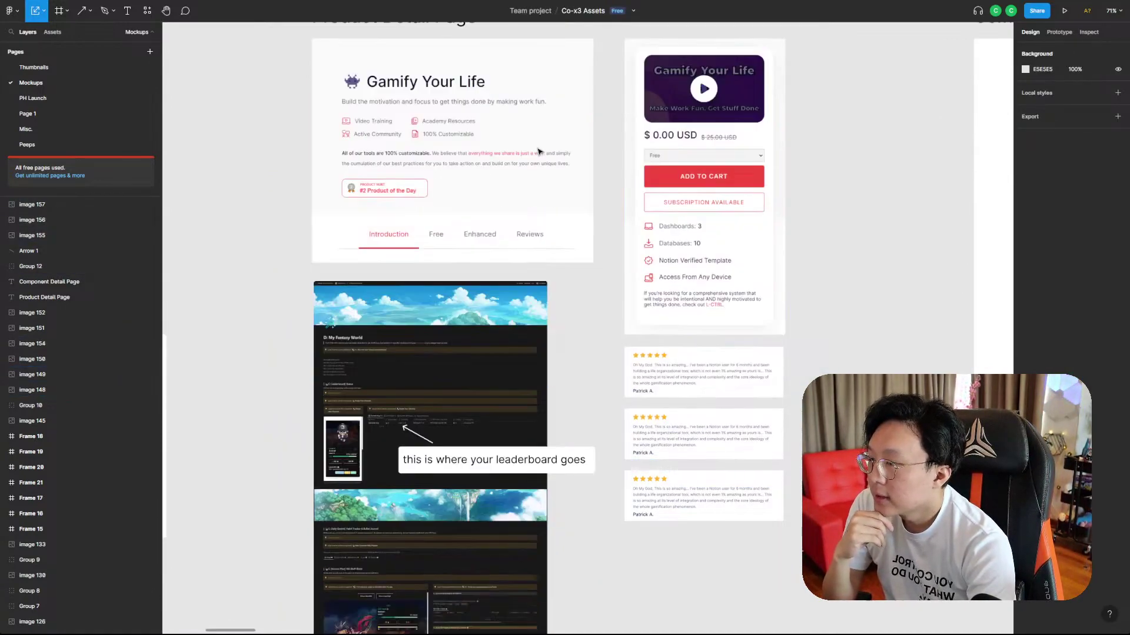
scroll(555, 171, "down", 3, "ctrl")
scroll(589, 277, "down", 4, "ctrl")
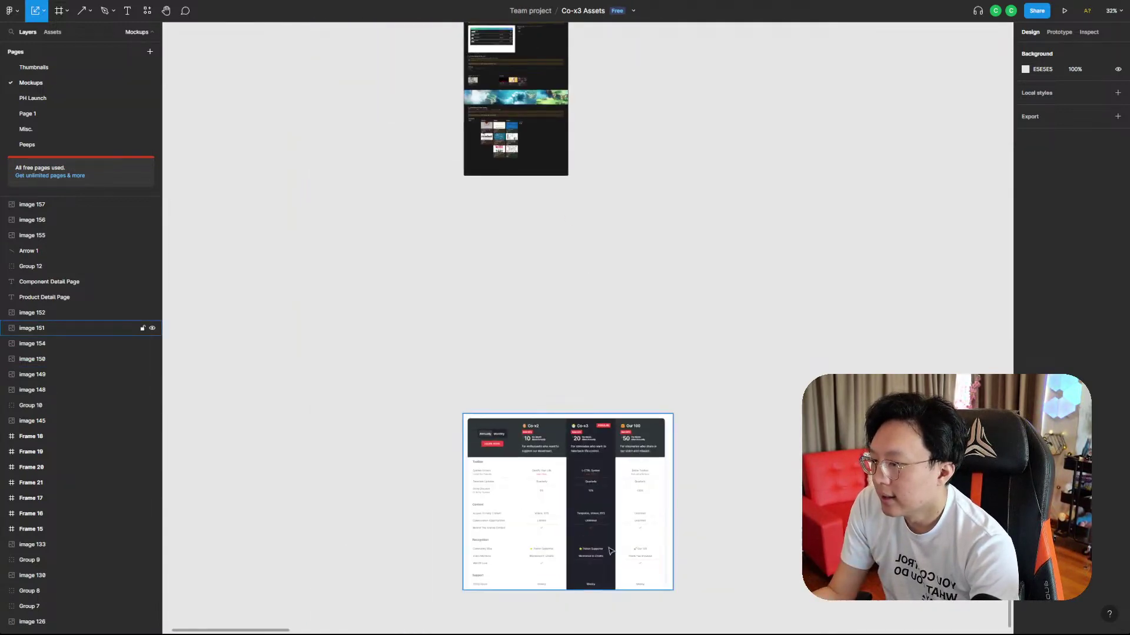
left_click_drag(614, 551, 613, 333)
left_click(694, 297)
scroll(582, 190, "up", 4)
scroll(583, 190, "up", 4)
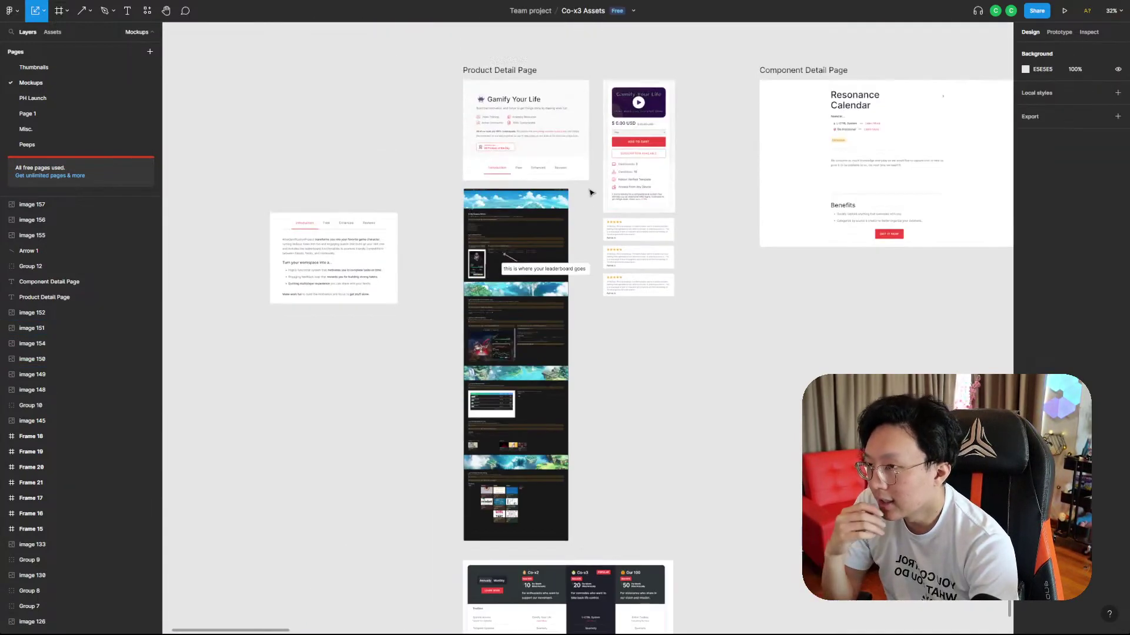
scroll(597, 192, "down", 4)
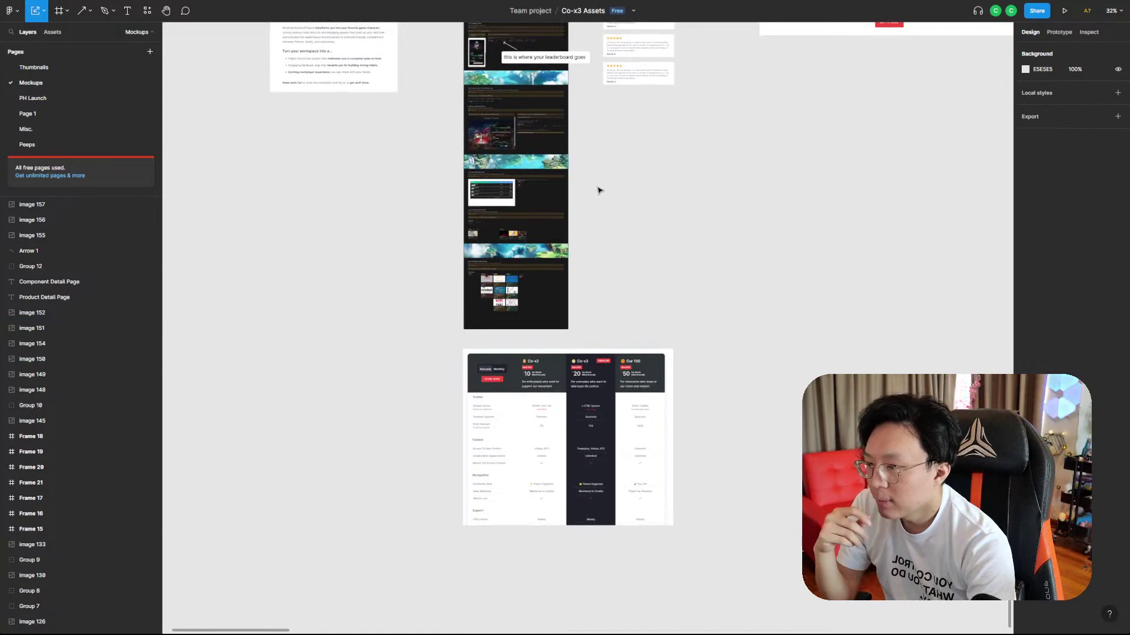
left_click(641, 394)
scroll(709, 400, "down", 1)
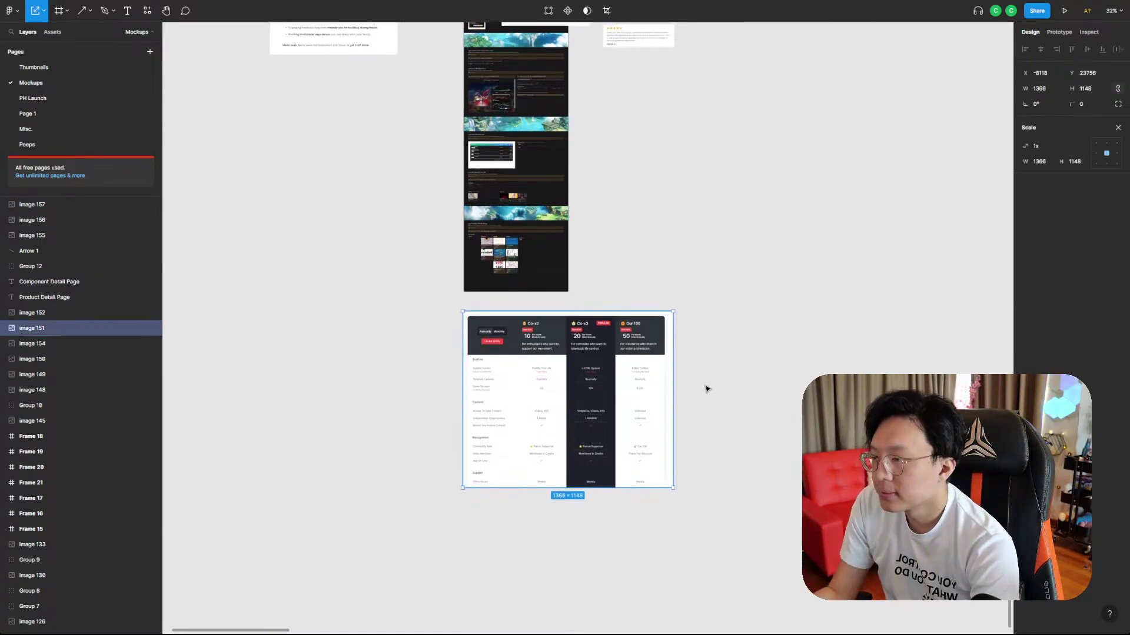
scroll(709, 400, "up", 3, "ctrl")
right_click(487, 353)
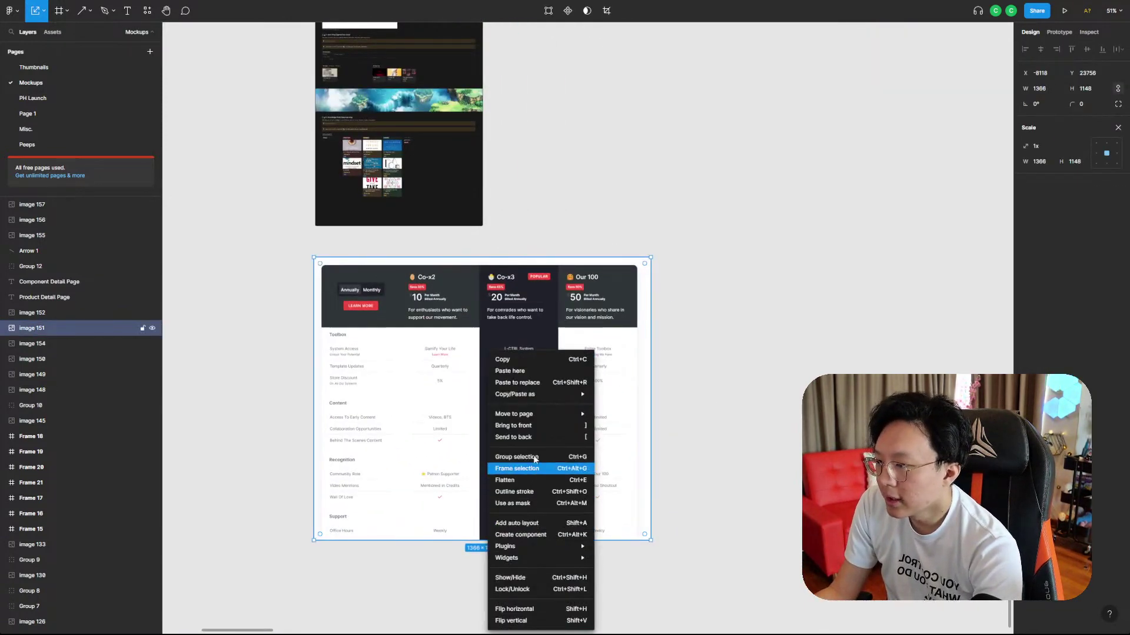
mouse_move(517, 394)
left_click(635, 436)
scroll(436, 275, "down", 3)
scroll(436, 275, "up", 3)
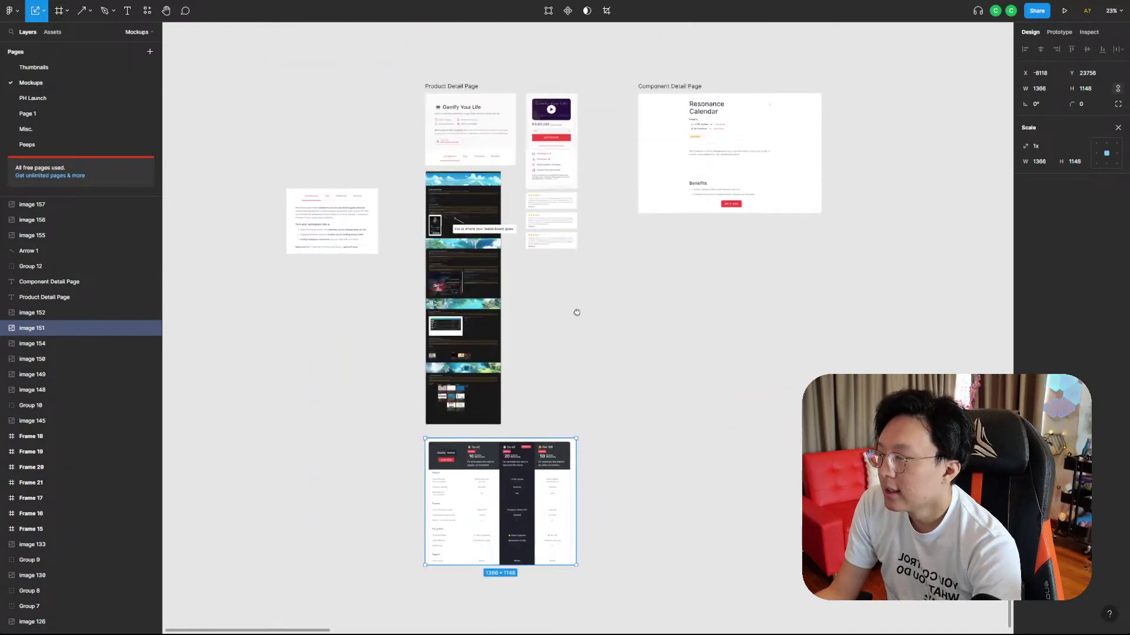
- Duplicate the Product Detail Page title to just above the plan comparison table, and lower both to widen the gap beneath the dashboard capture
scroll(530, 294, "down", 2)
left_click(458, 149)
left_click_drag(468, 151, 469, 500, "alt")
scroll(543, 508, "down", 3)
left_click_drag(533, 441, 534, 447)
left_click_drag(633, 512, 487, 396)
key("ctrl+z")
left_click(584, 354)
scroll(533, 407, "up", 3)
scroll(433, 408, "up", 1)
- Change the copied title above the plan comparison table to "Subscription Modal"
left_click(400, 323)
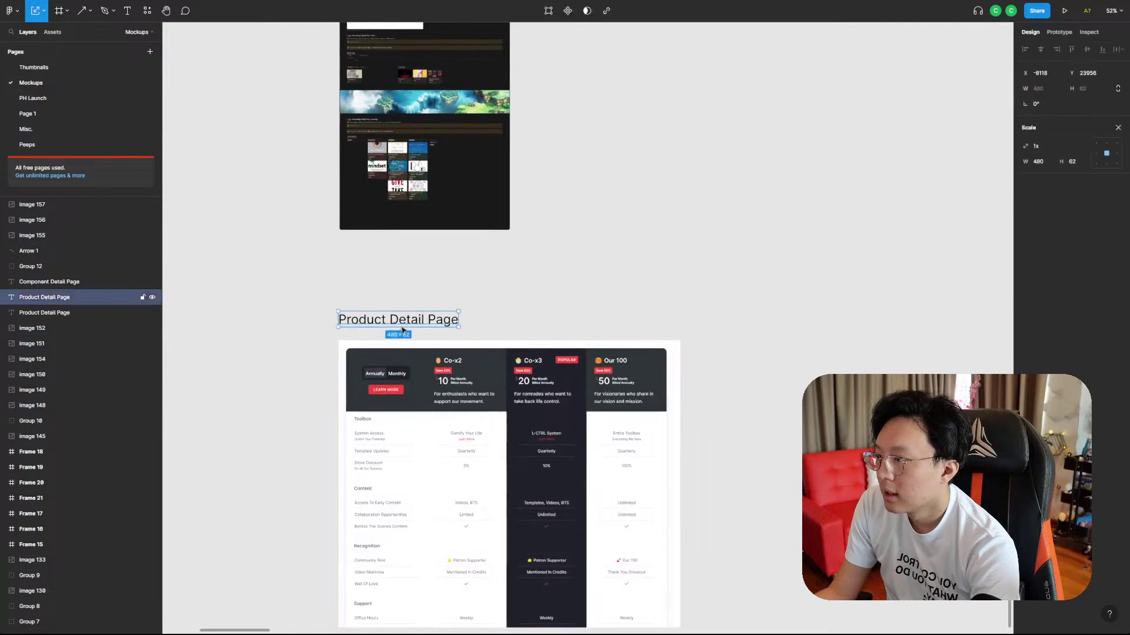
double_click(400, 323)
type("Subscription Modal")
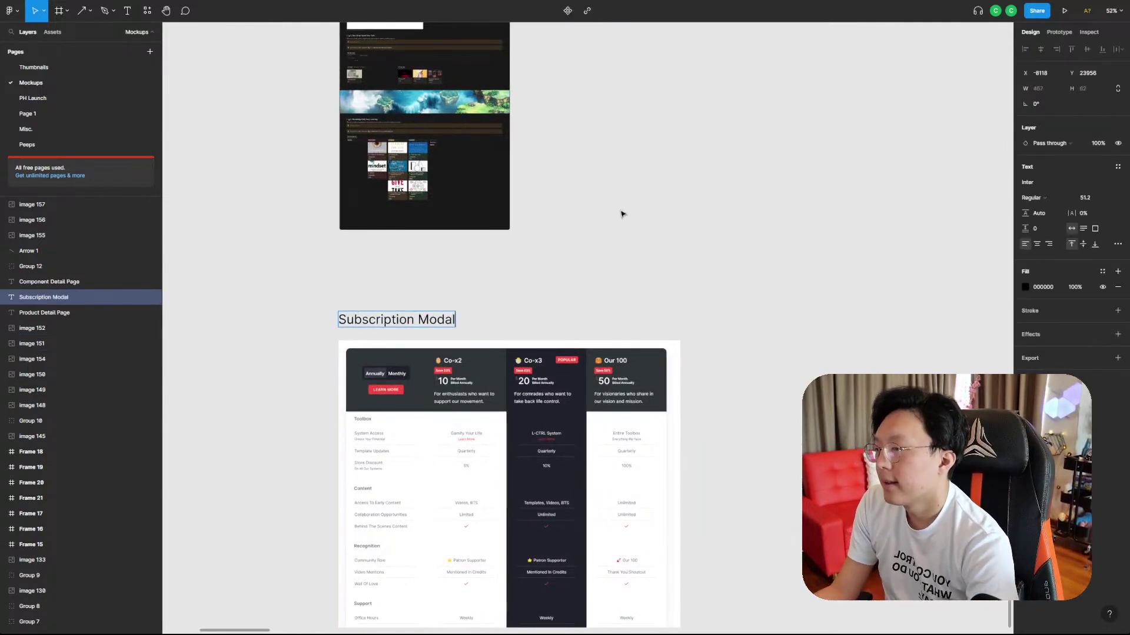
left_click(624, 239)
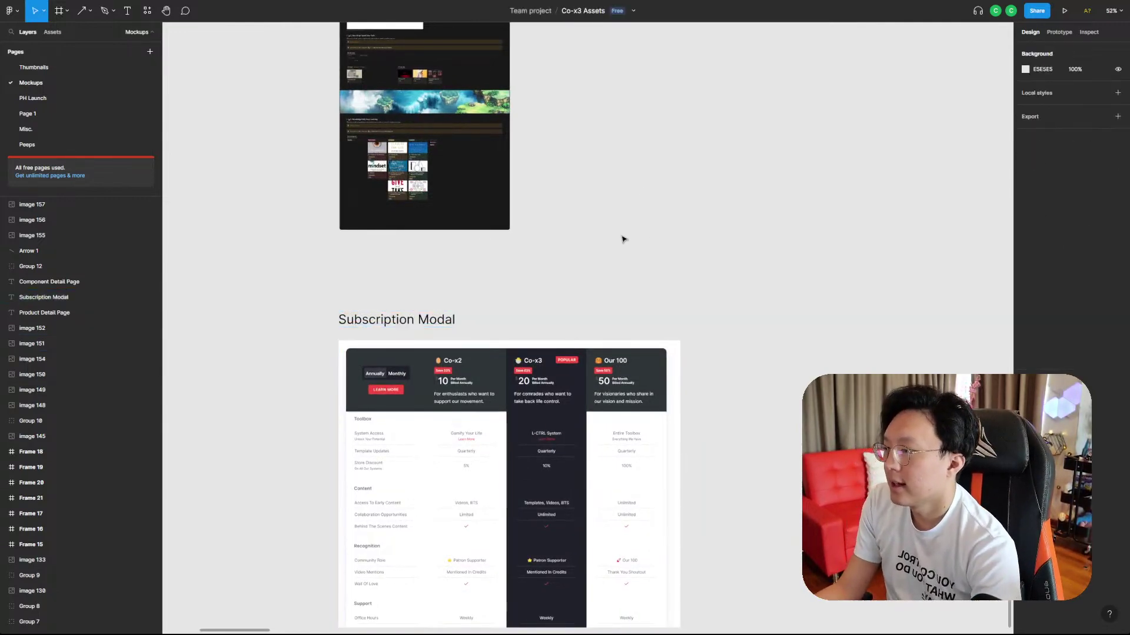
- Examine how the purchase card's subscription option relates to the Subscription Modal table and the rest of the product detail mockup
scroll(723, 330, "down", 4)
scroll(716, 323, "up", 5)
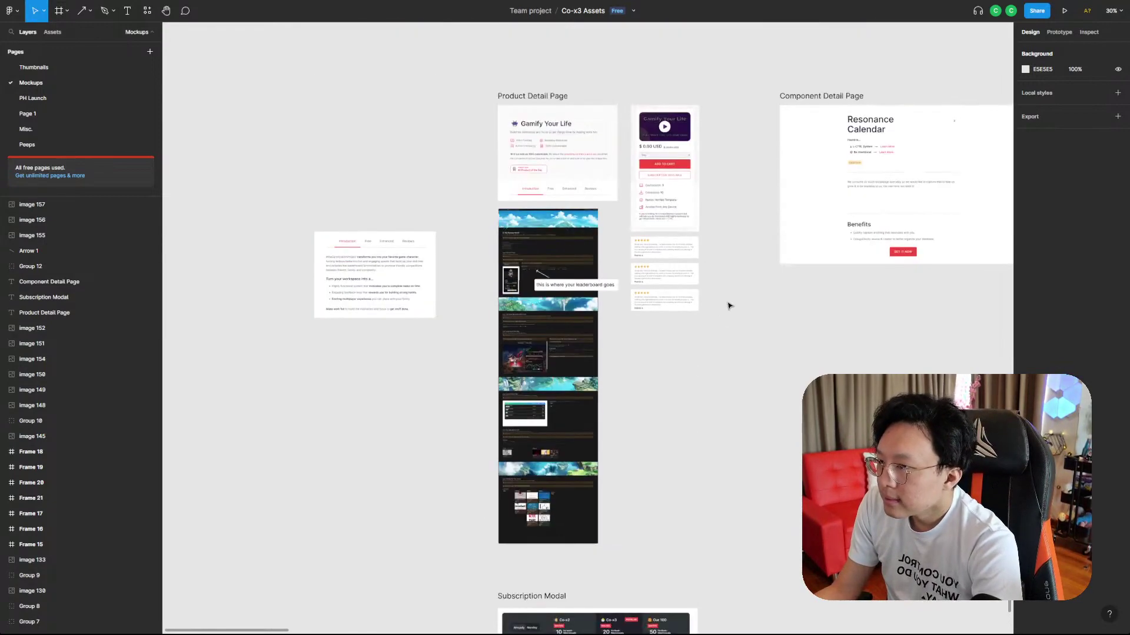
scroll(700, 209, "up", 1)
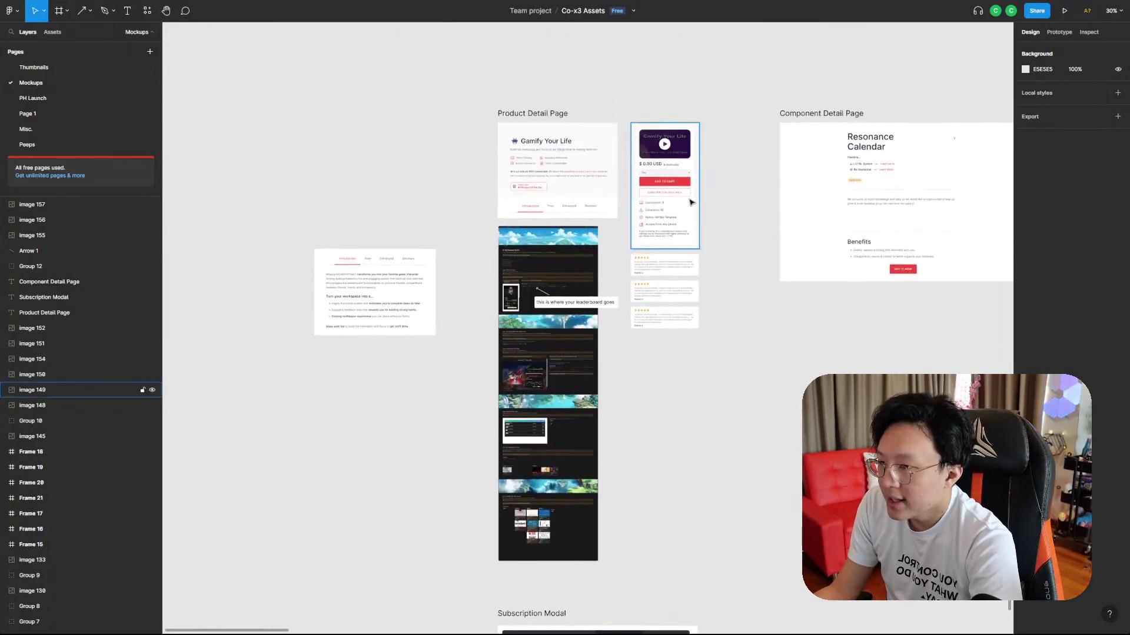
scroll(720, 294, "down", 4)
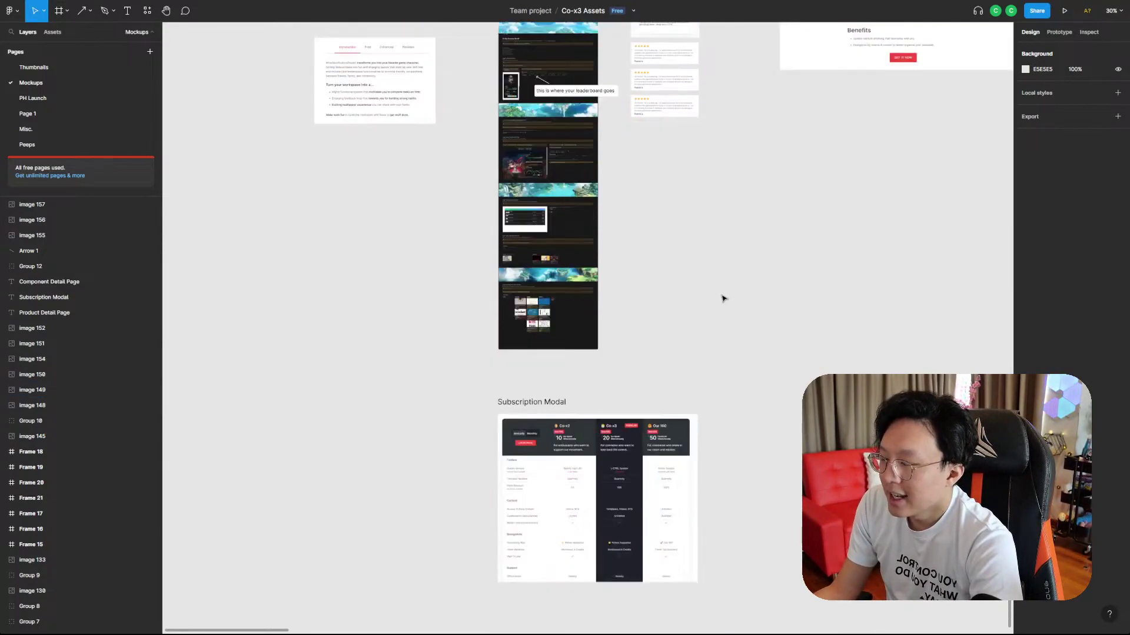
scroll(723, 301, "up", 4)
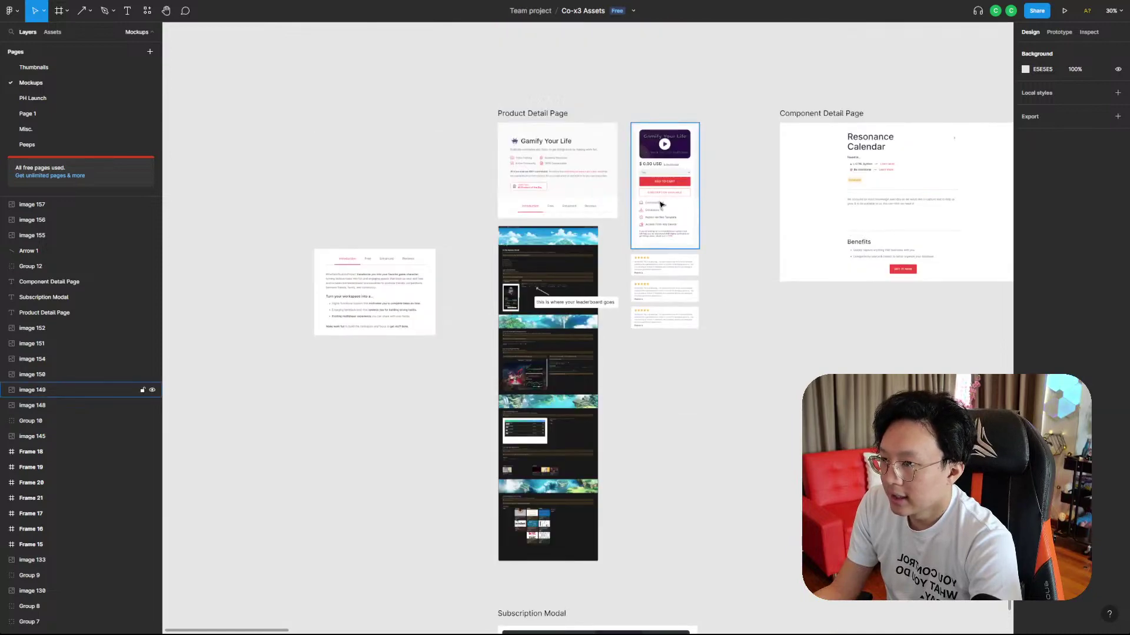
scroll(713, 269, "down", 3)
scroll(714, 295, "down", 5)
scroll(714, 324, "up", 6)
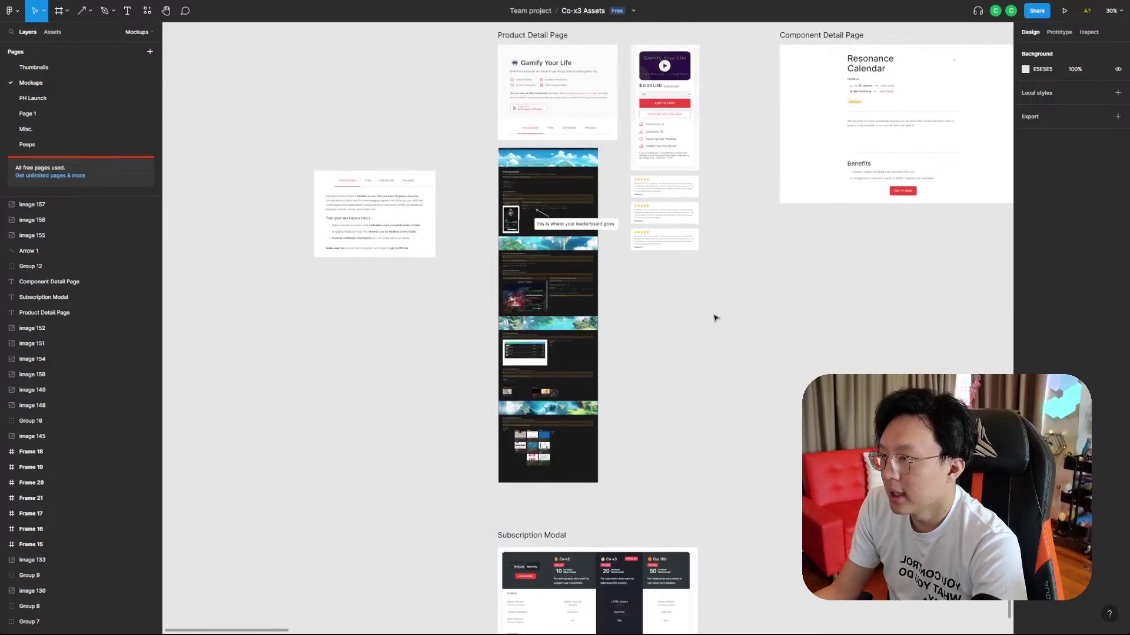
scroll(698, 199, "up", 5)
scroll(765, 265, "down", 4)
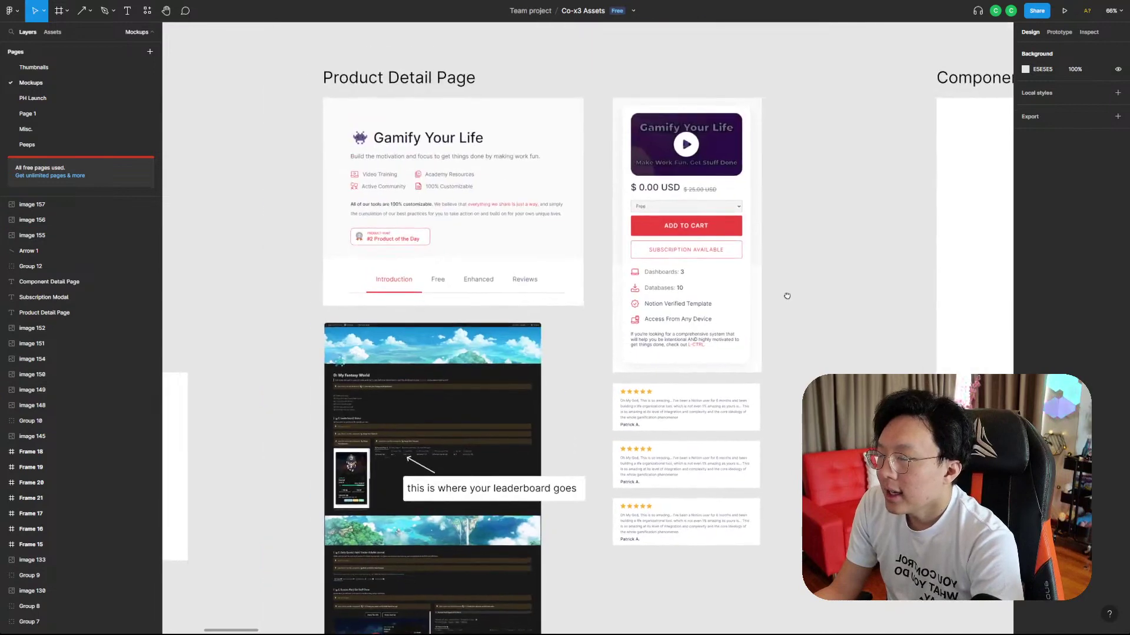
scroll(701, 265, "up", 4)
scroll(724, 247, "down", 4)
scroll(759, 378, "up", 4)
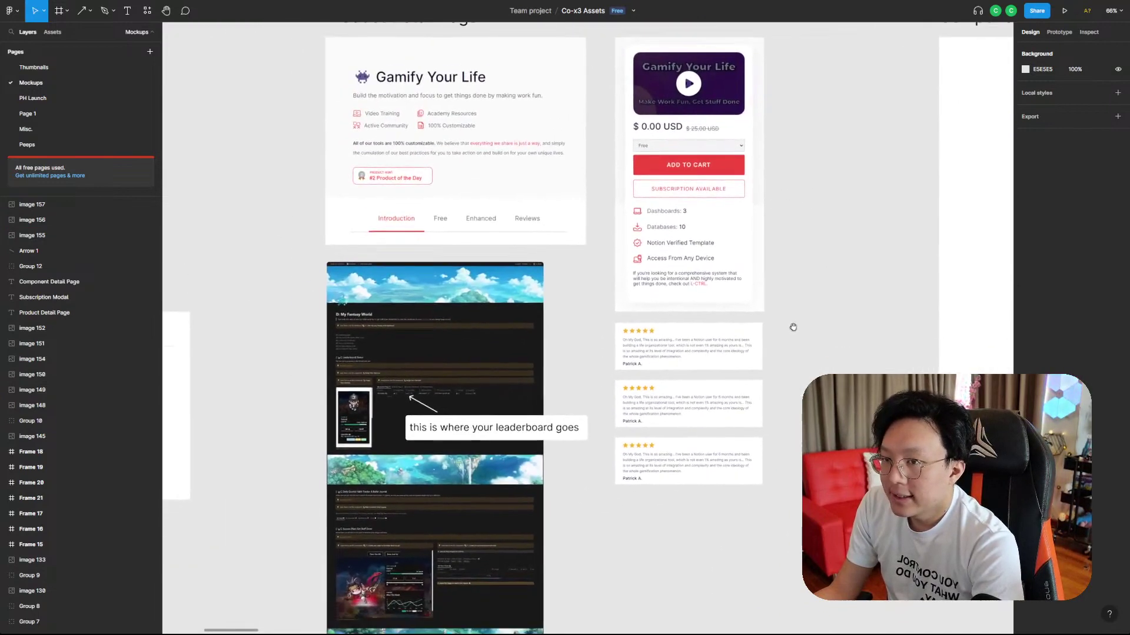
scroll(803, 344, "down", 3)
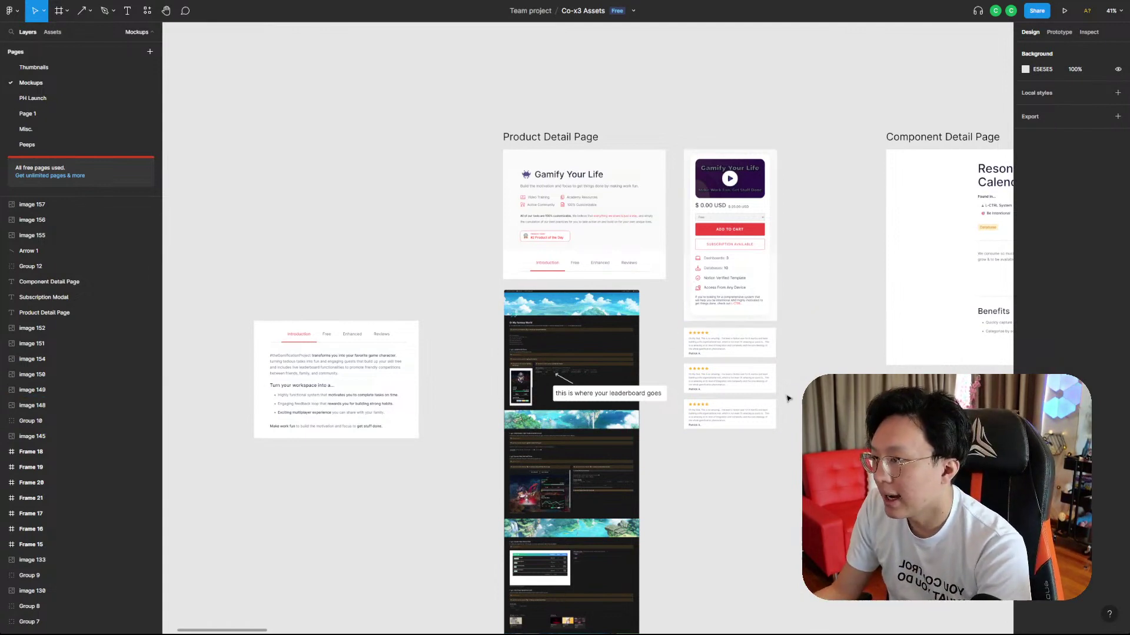
- Try moving the Resonance Calendar capture farther down beneath the Component Detail Page title
scroll(814, 336, "right", 5)
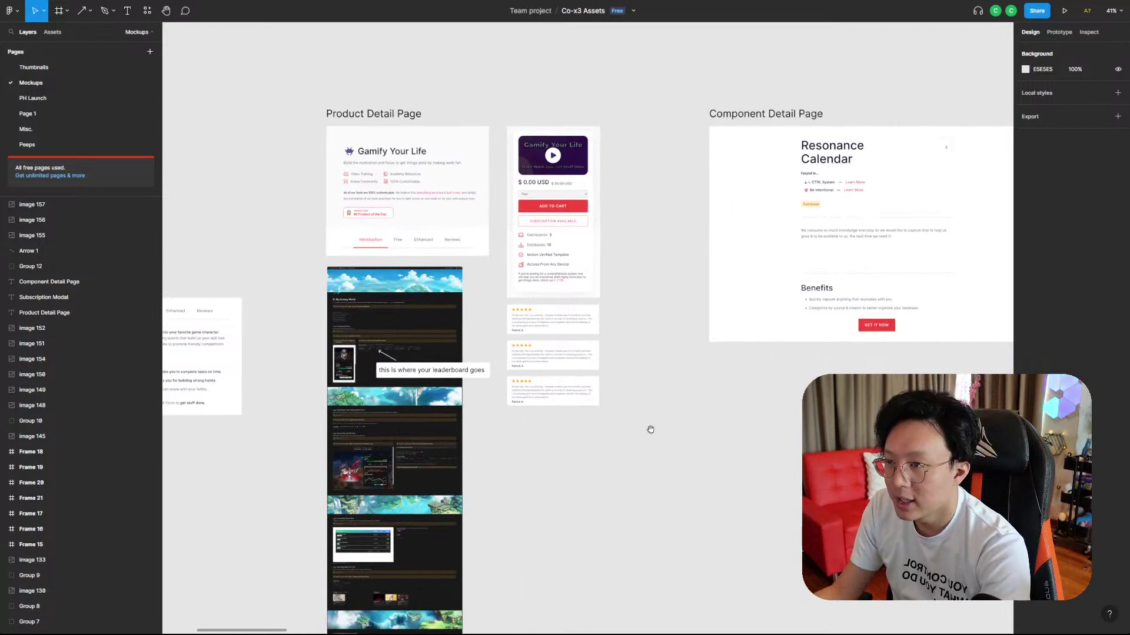
scroll(650, 429, "right", 3)
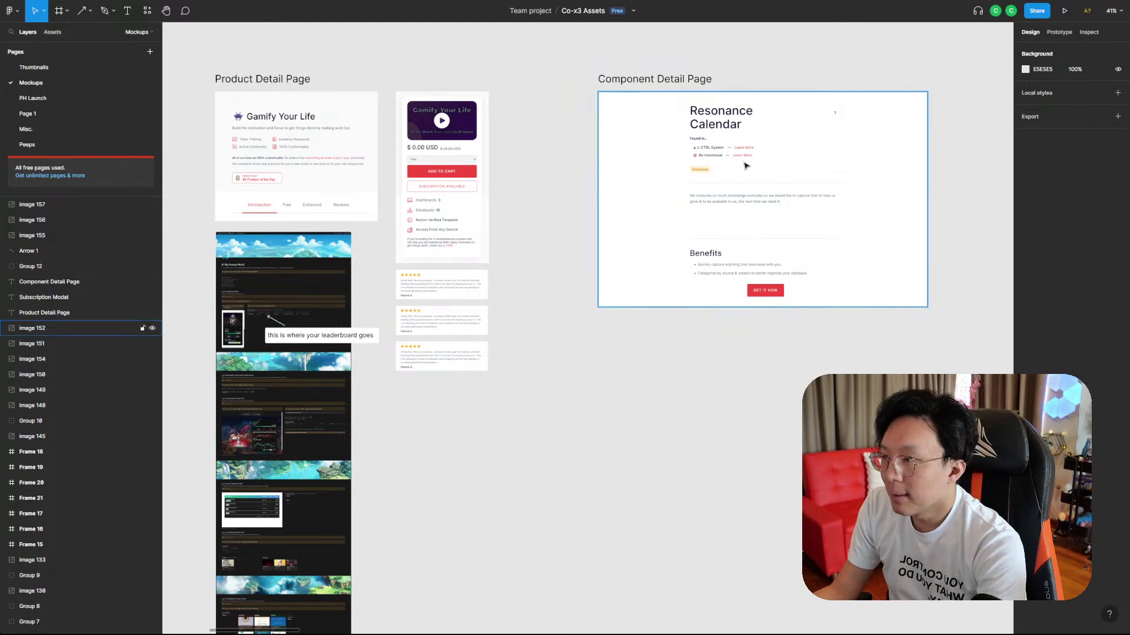
left_click_drag(764, 180, 776, 398)
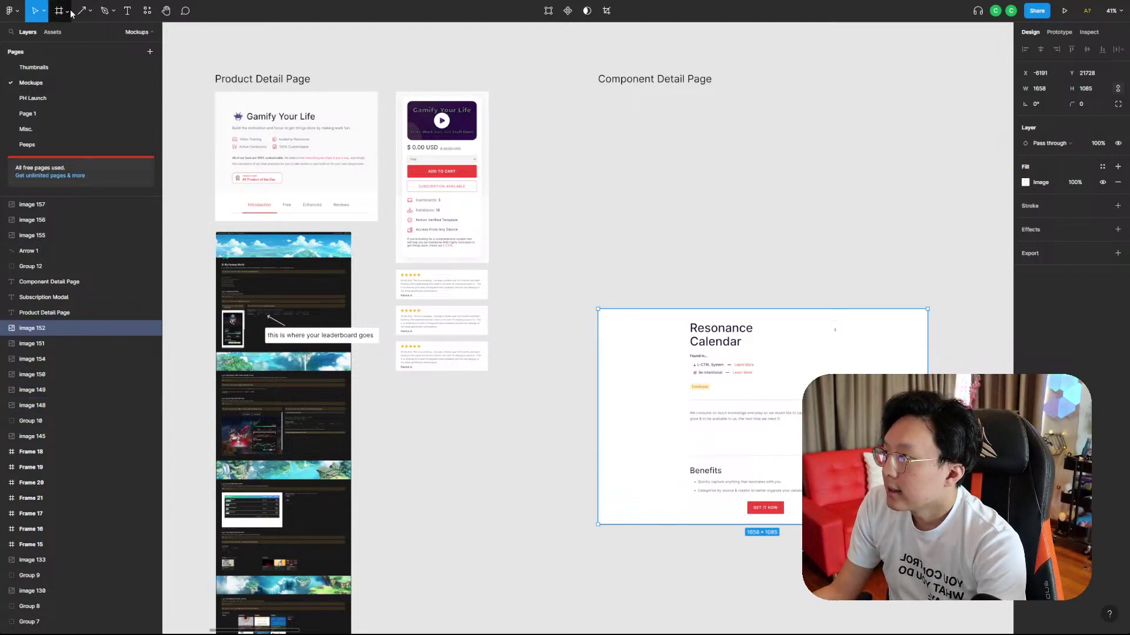
left_click_drag(788, 438, 763, 223)
left_click(722, 333)
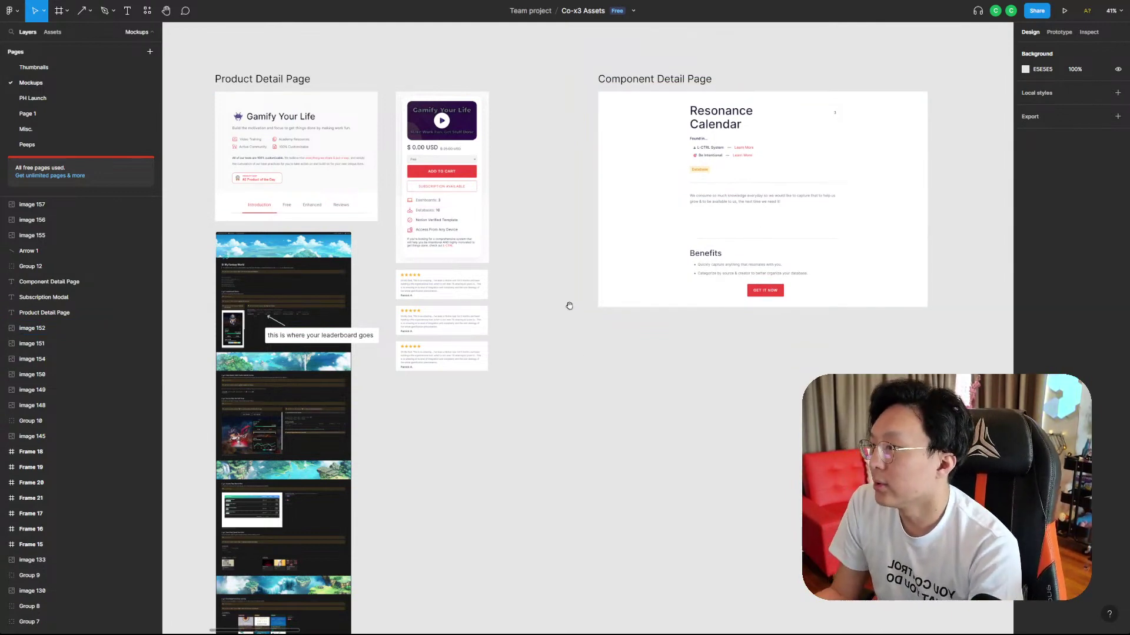
- Examine the purchase card and stacked reviews up close, and compare the Product Detail Page with the Component Detail Page
left_click_drag(569, 306, 685, 326)
scroll(559, 317, "up", 2)
left_click_drag(756, 276, 898, 382)
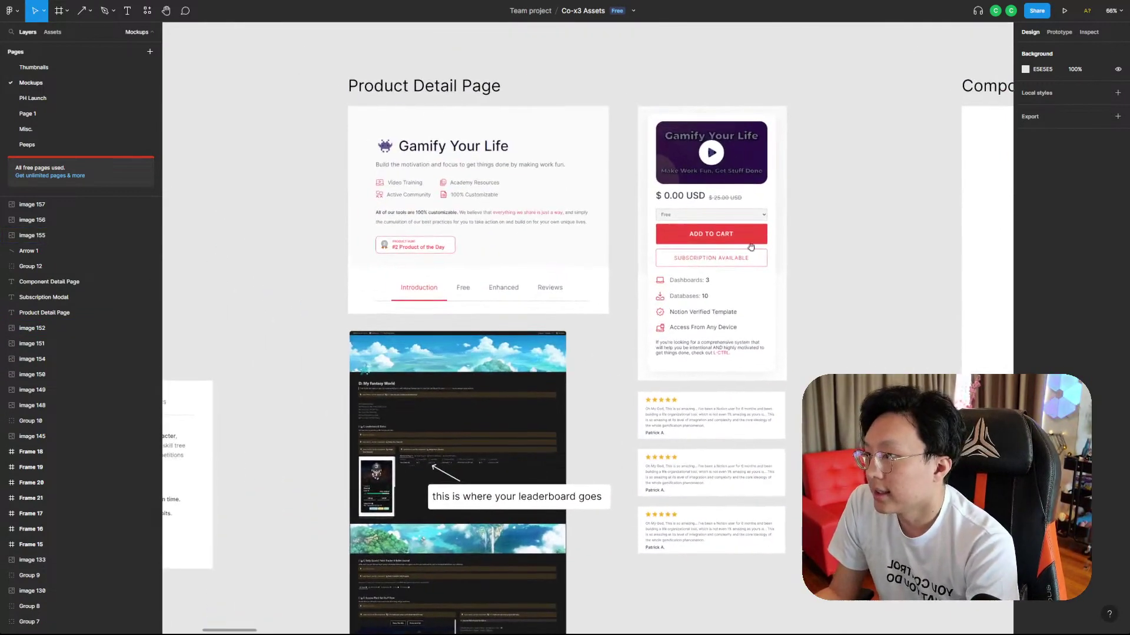
scroll(847, 261, "up", 1)
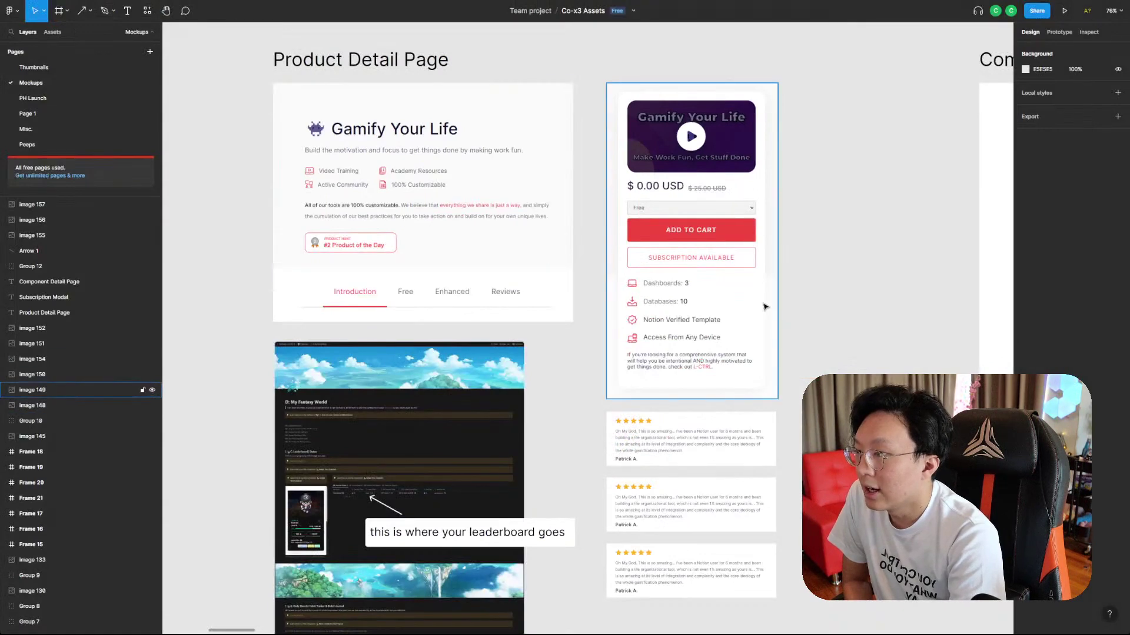
scroll(758, 377, "down", 3)
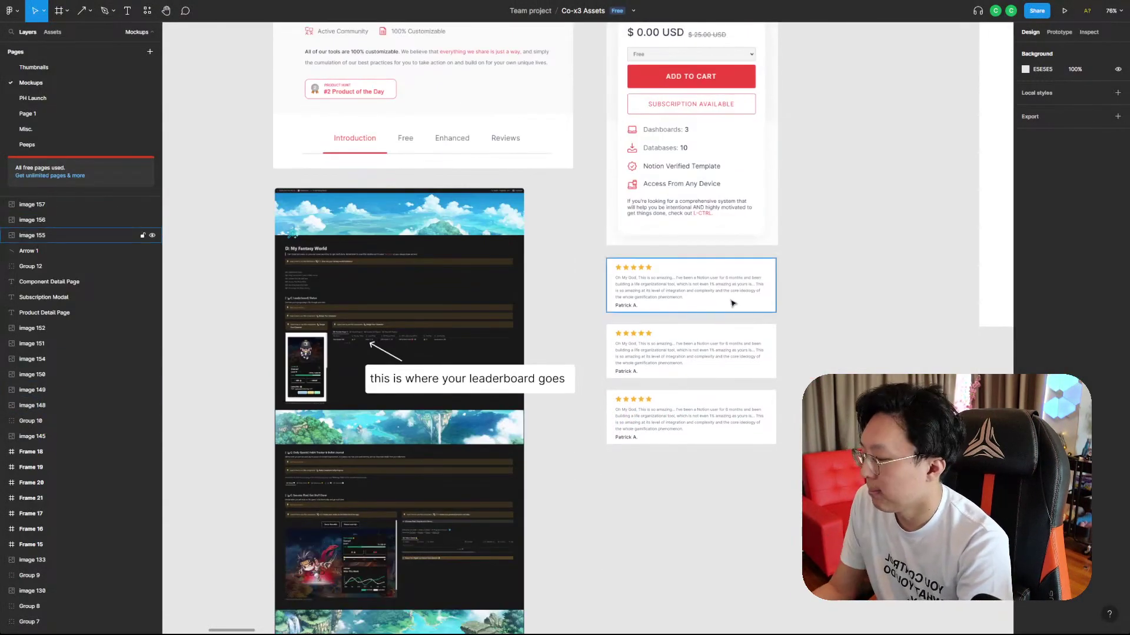
scroll(732, 300, "down", 5)
left_click_drag(800, 429, 547, 403)
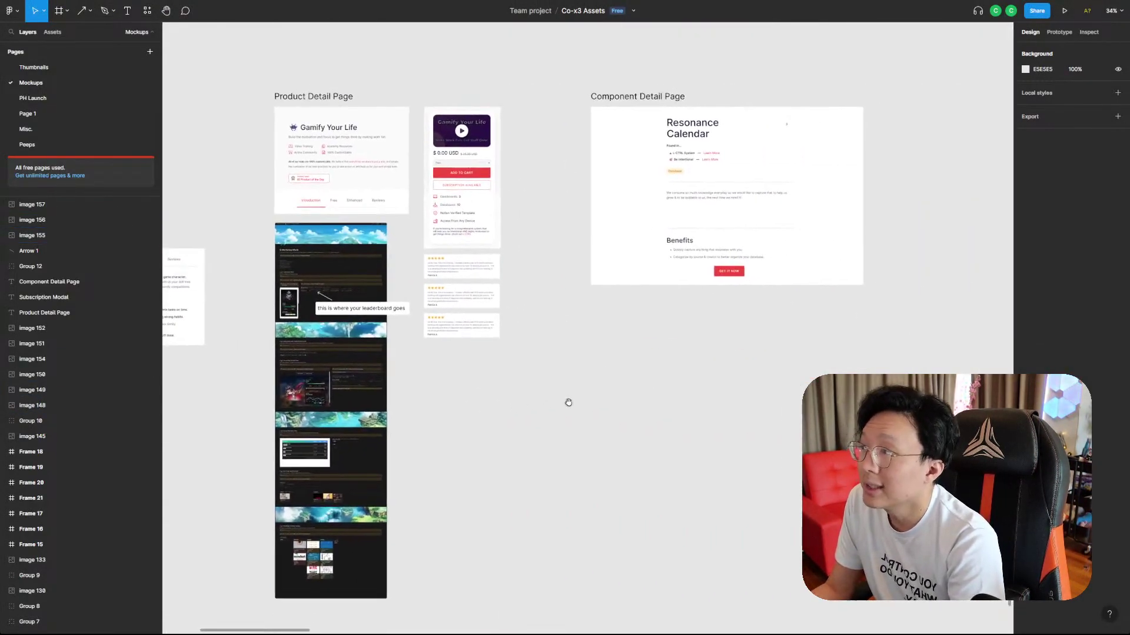
left_click_drag(523, 479, 512, 471)
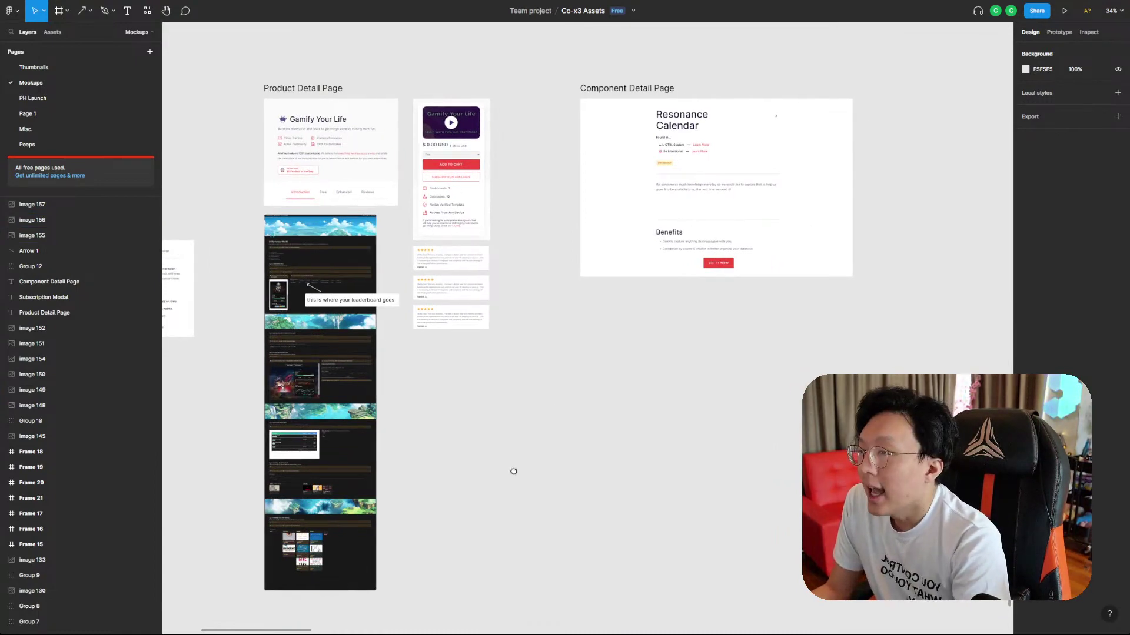
left_click_drag(469, 404, 572, 422)
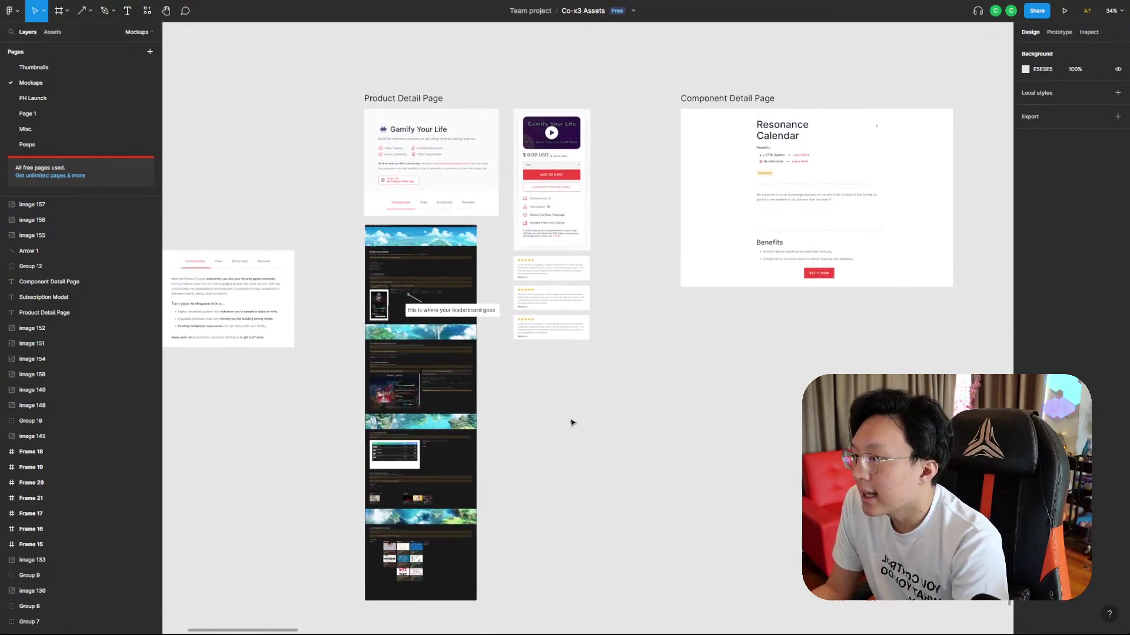
- Inspect the Product Detail Page's parts one at a time: the stacked reviews, purchase card, dashboard capture and header
scroll(581, 394, "up", 5)
left_click_drag(591, 354, 707, 558)
left_click_drag(590, 383, 614, 461)
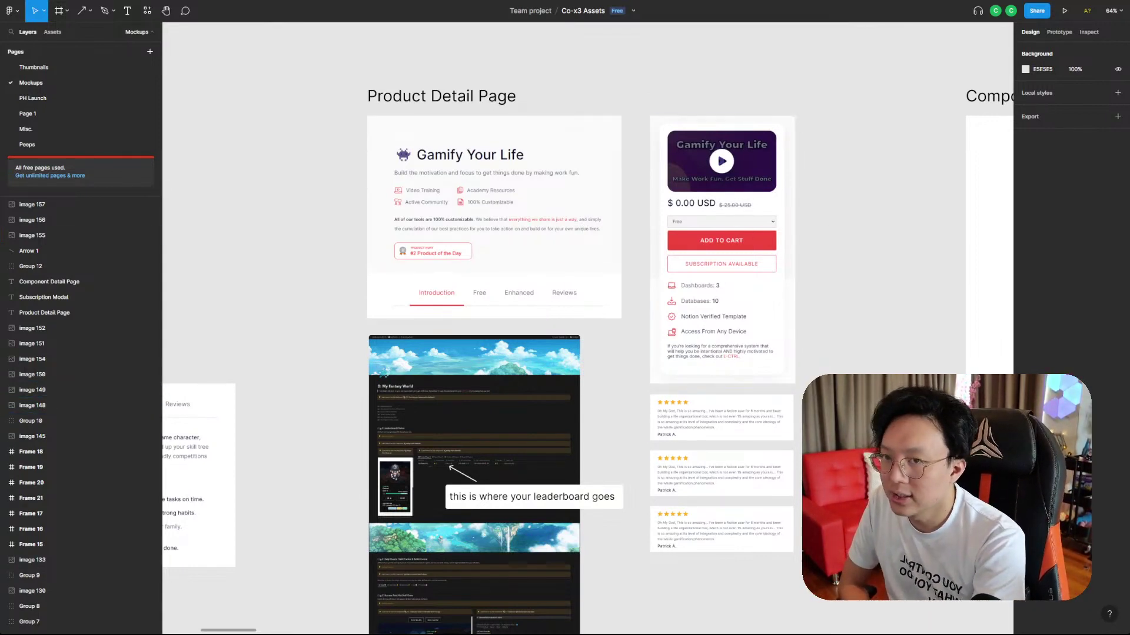
left_click_drag(805, 559, 702, 415)
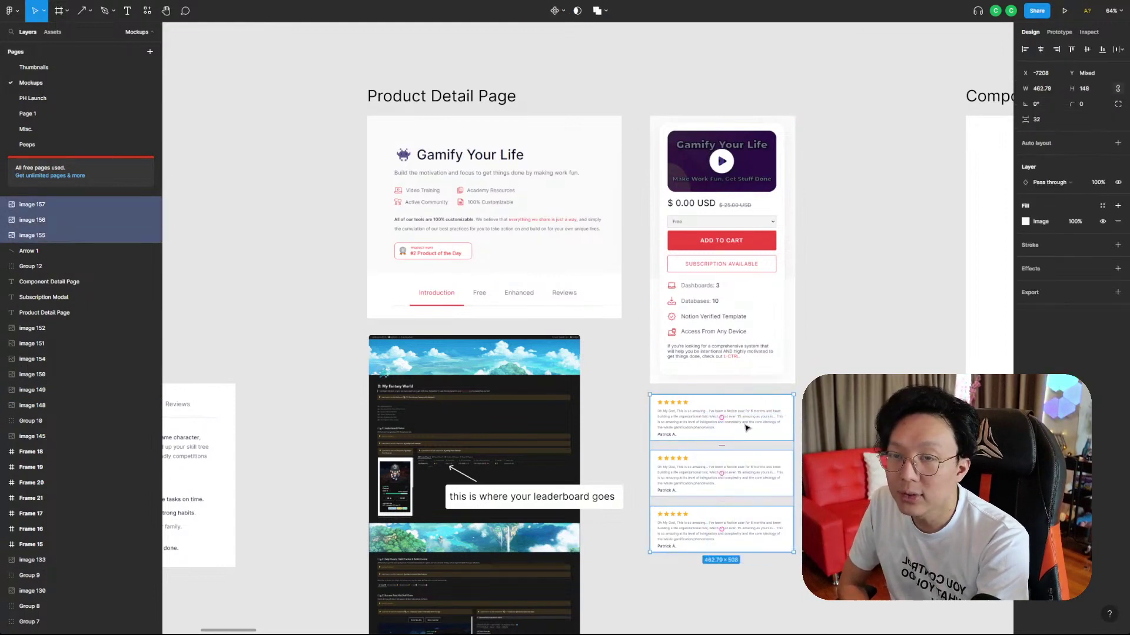
left_click_drag(821, 331, 788, 269)
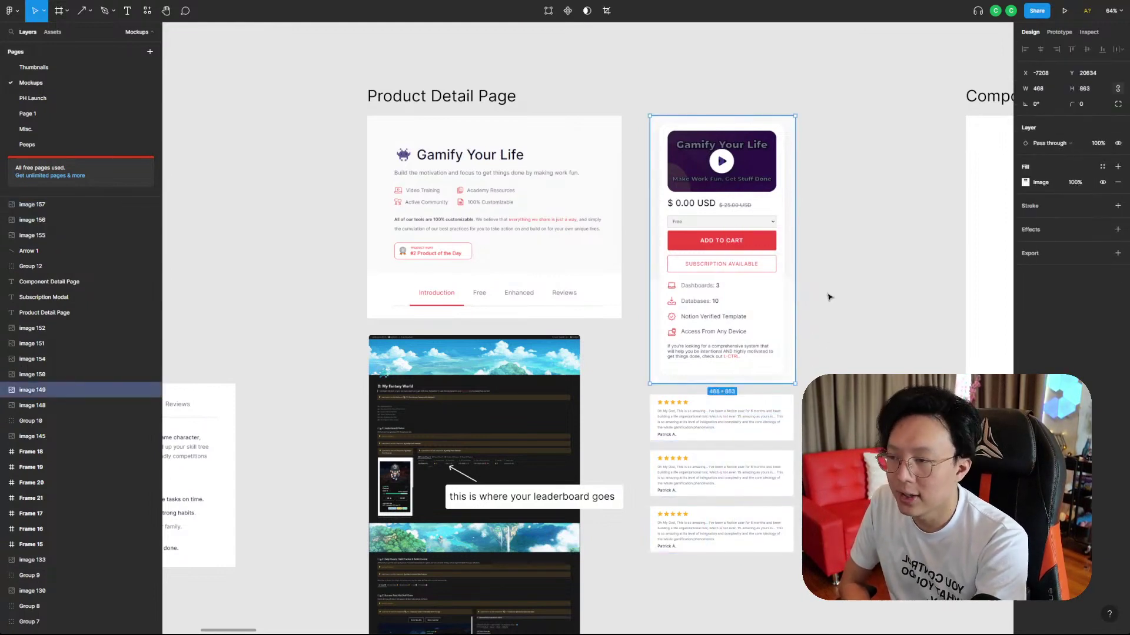
left_click(830, 302)
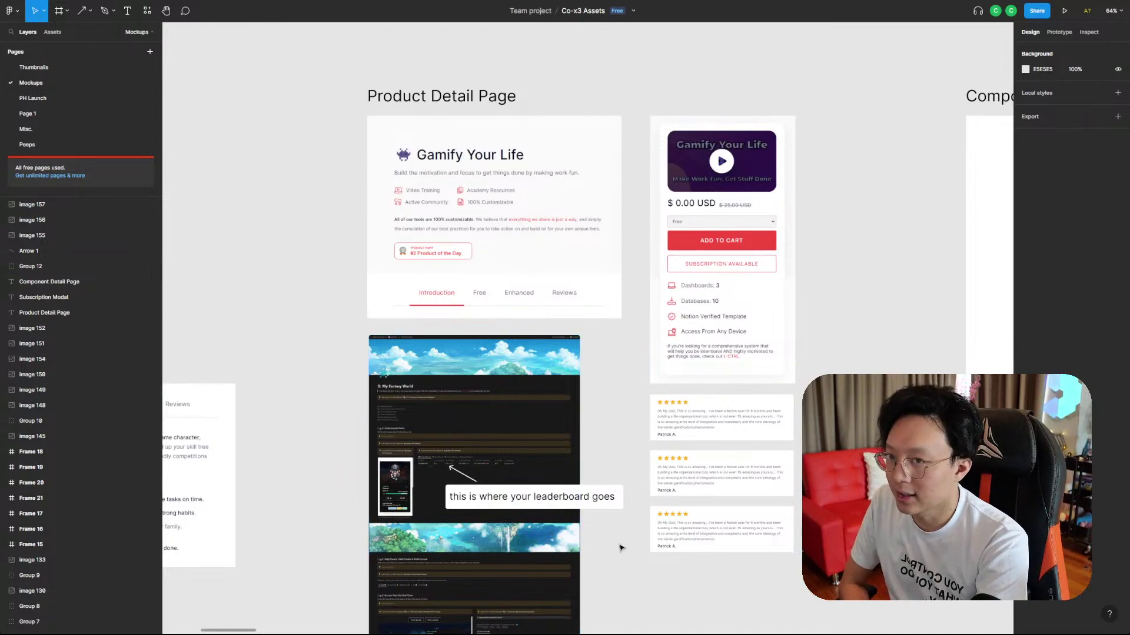
left_click_drag(633, 577, 470, 429)
left_click(625, 413)
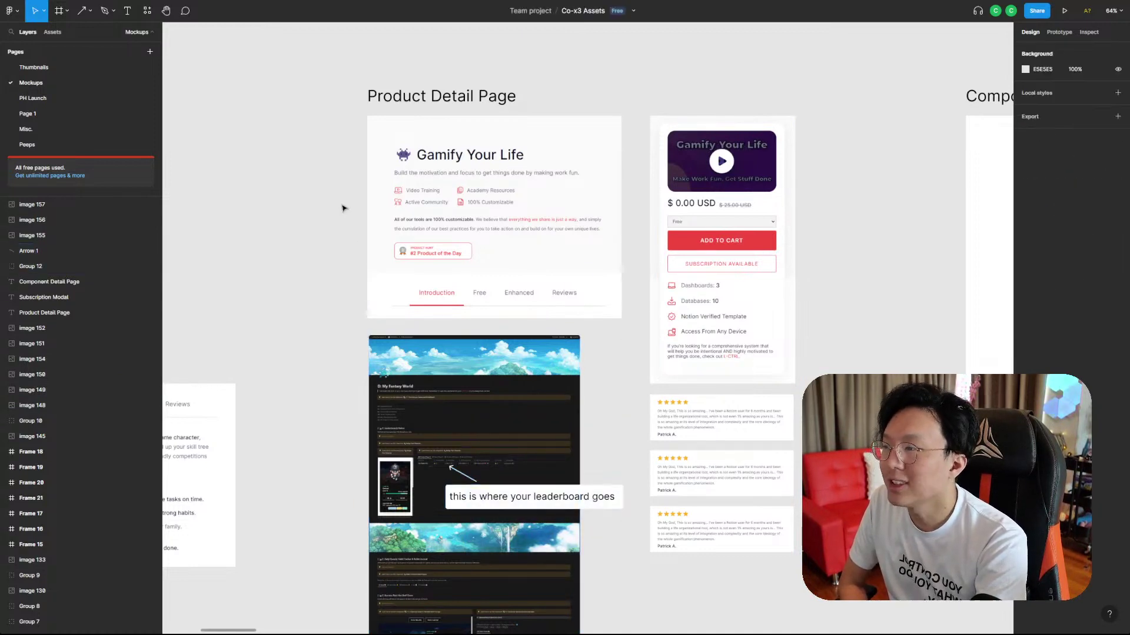
left_click(464, 231)
left_click(878, 273)
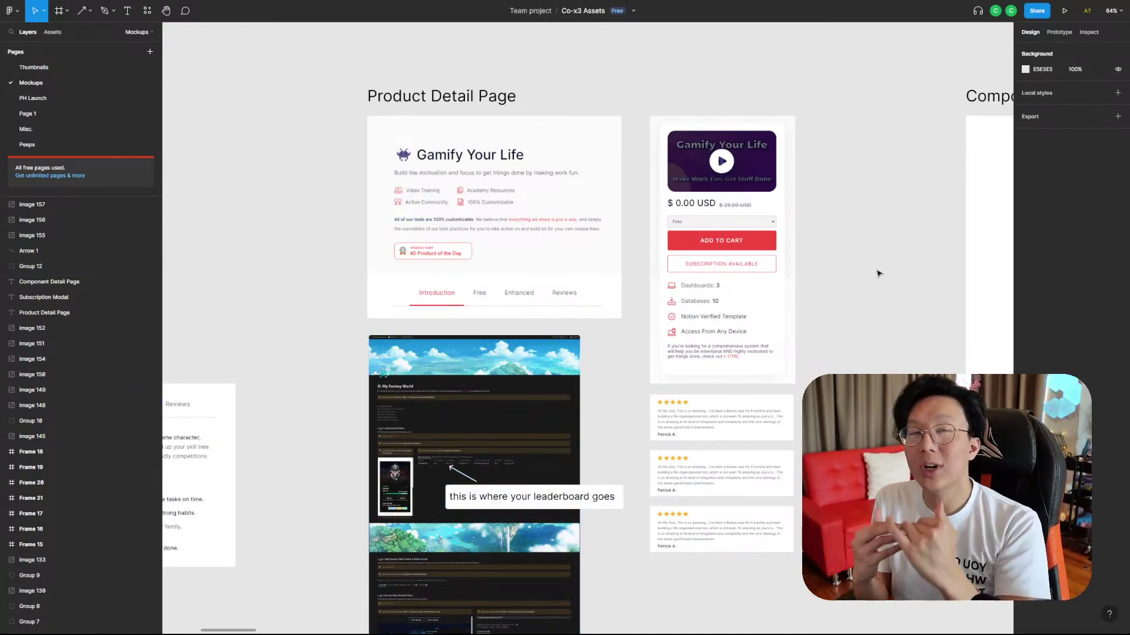